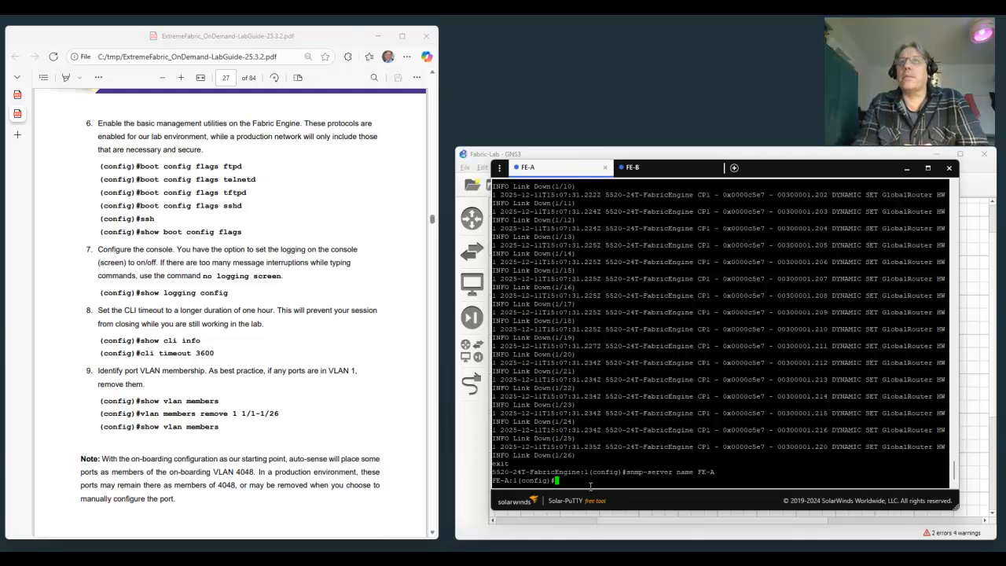
# Enable the FTP service on FE-A with the command boot config flags ftpd.
pyautogui.write('boot')
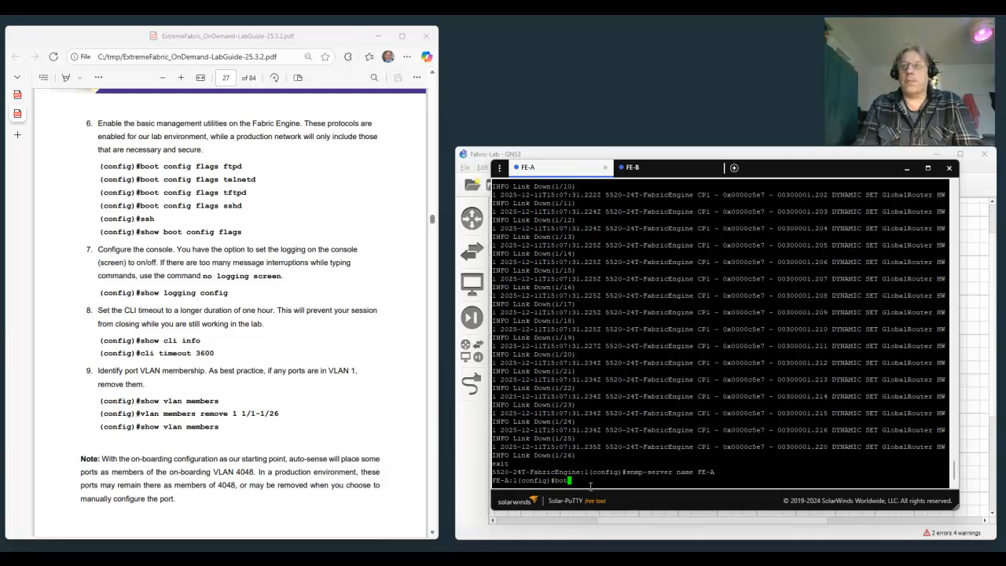
pyautogui.press('BackSpace')
pyautogui.press('BackSpace')
pyautogui.press('BackSpace')
pyautogui.write('ot config flags ftpd')
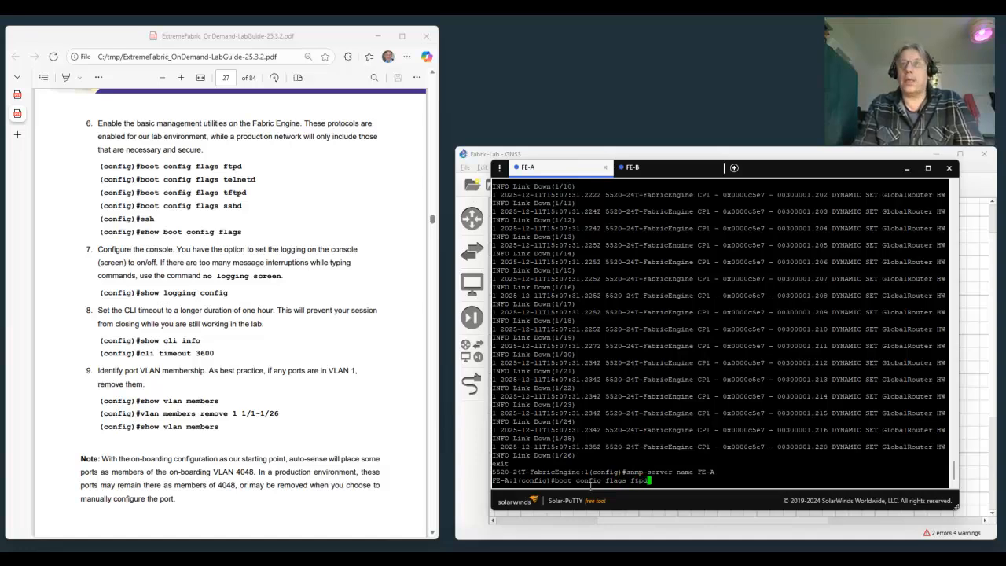
pyautogui.press('Return')
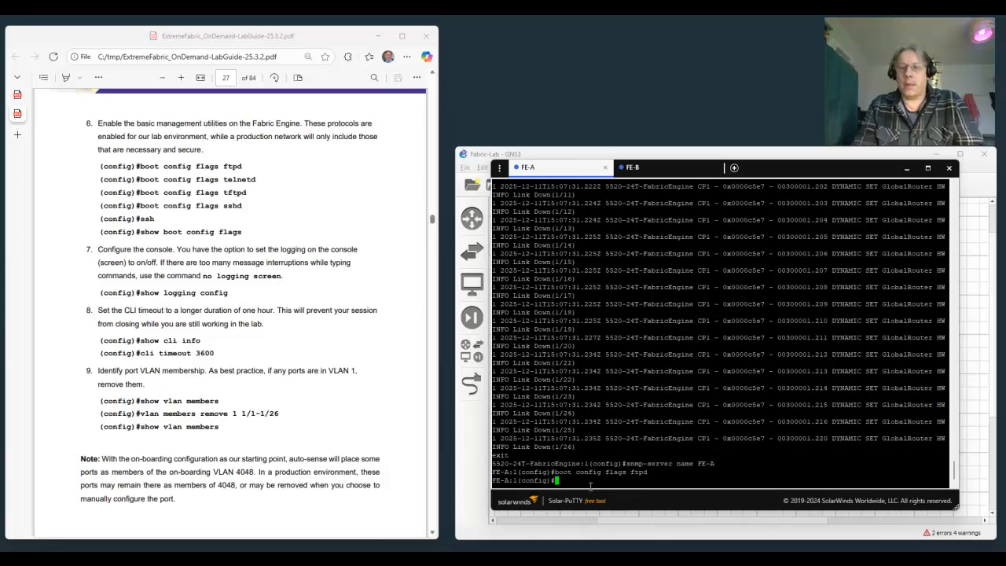
# Enable the Telnet service on FE-A with the command boot config flags telnetd.
pyautogui.press('Return')
pyautogui.press('Up')
pyautogui.press('BackSpace')
pyautogui.press('BackSpace')
pyautogui.press('BackSpace')
pyautogui.press('BackSpace')
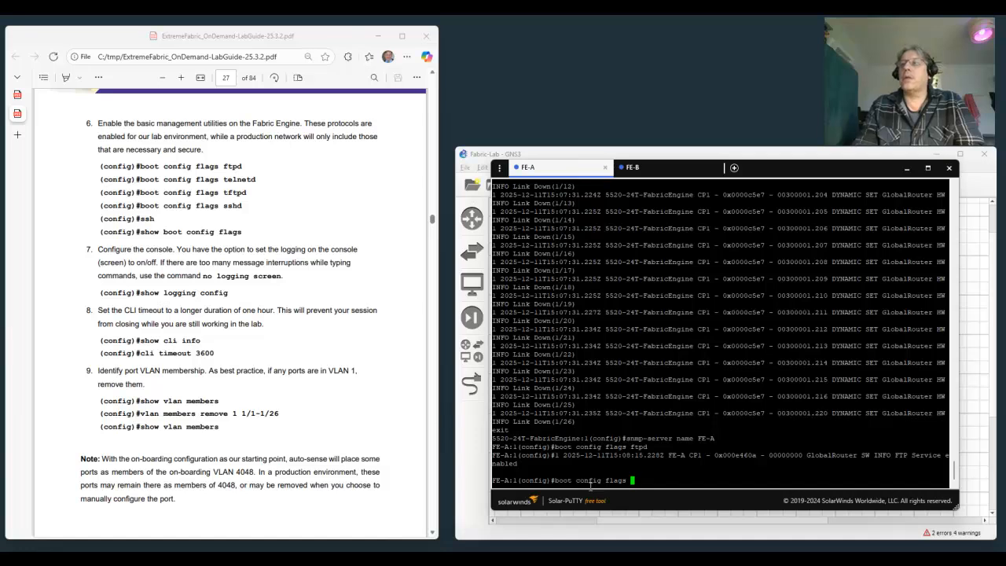
pyautogui.write('t')
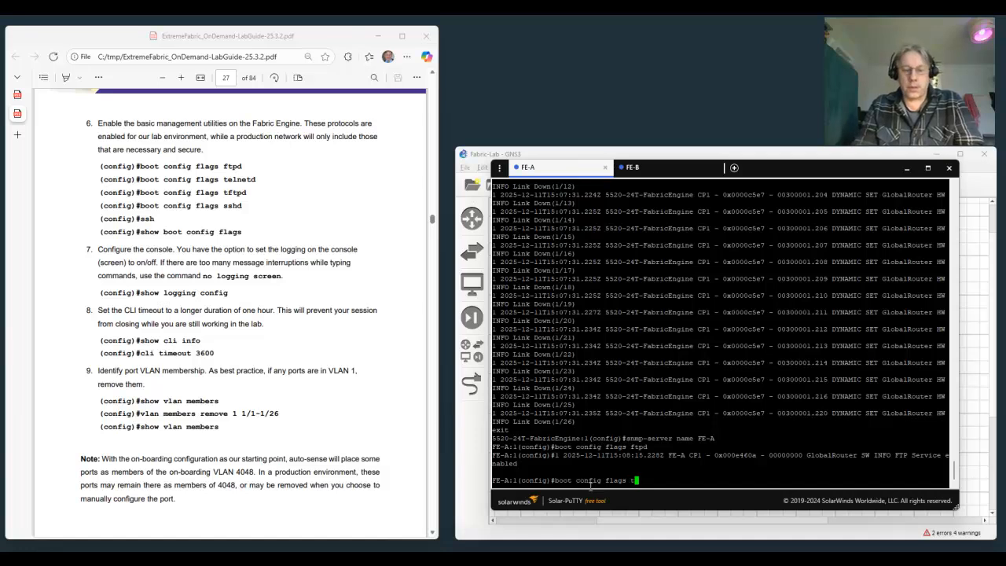
pyautogui.write('elnetd')
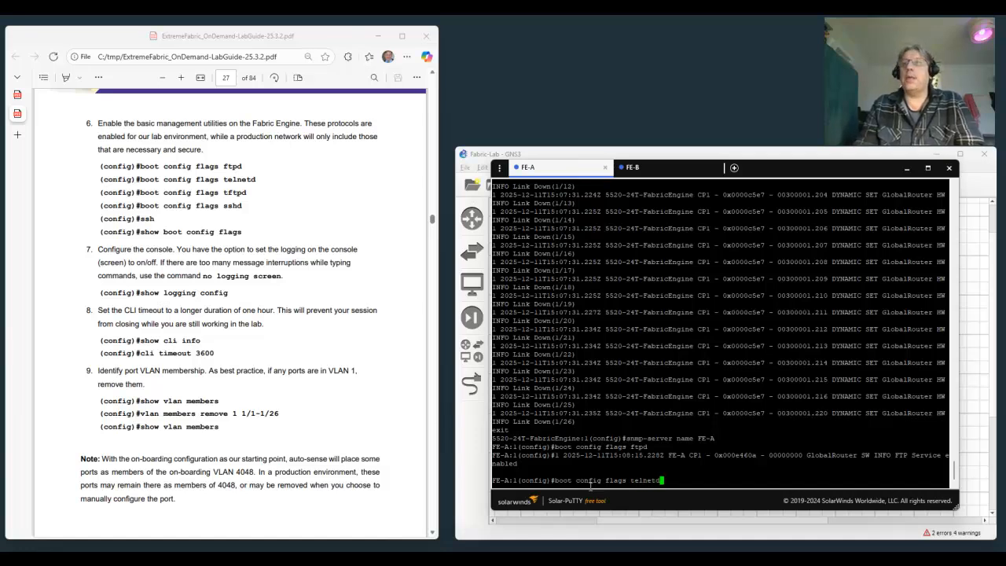
pyautogui.press('Return')
# Enable the TFTP service on FE-A with the command boot config flags tftpd.
pyautogui.press('Up')
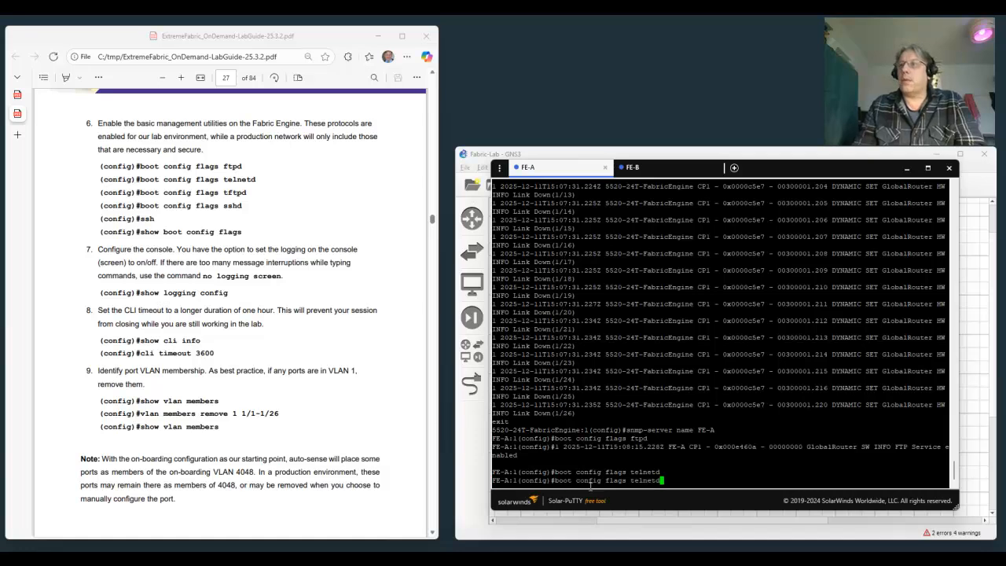
pyautogui.press('BackSpace')
pyautogui.press('BackSpace')
pyautogui.press('BackSpace')
pyautogui.press('BackSpace')
pyautogui.press('BackSpace')
pyautogui.press('BackSpace')
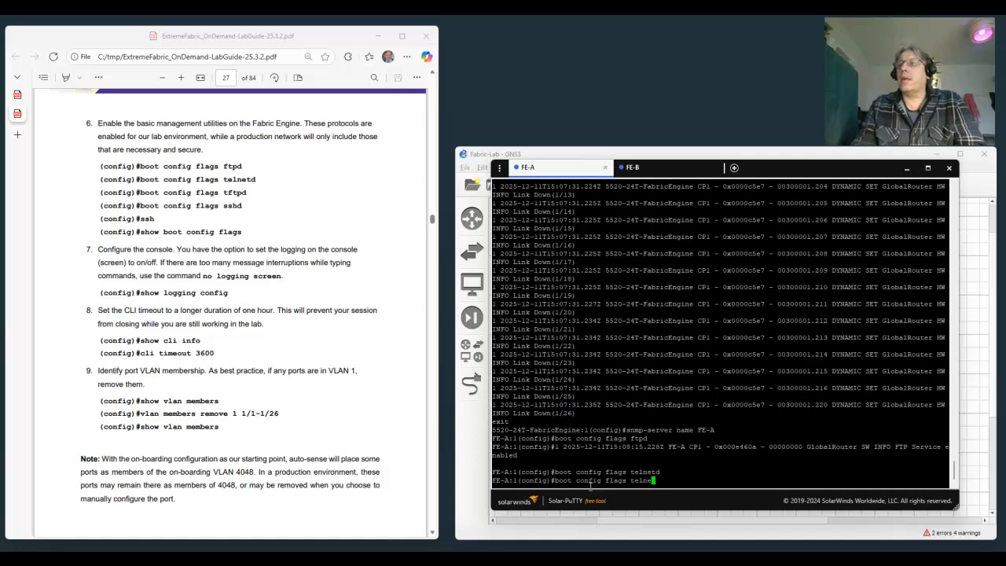
pyautogui.write('ftpd')
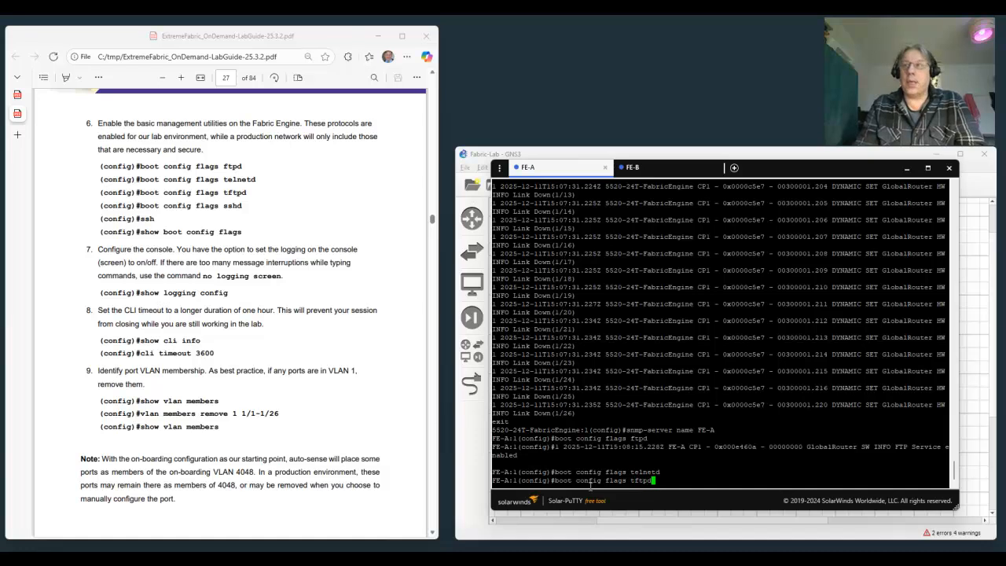
pyautogui.press('Return')
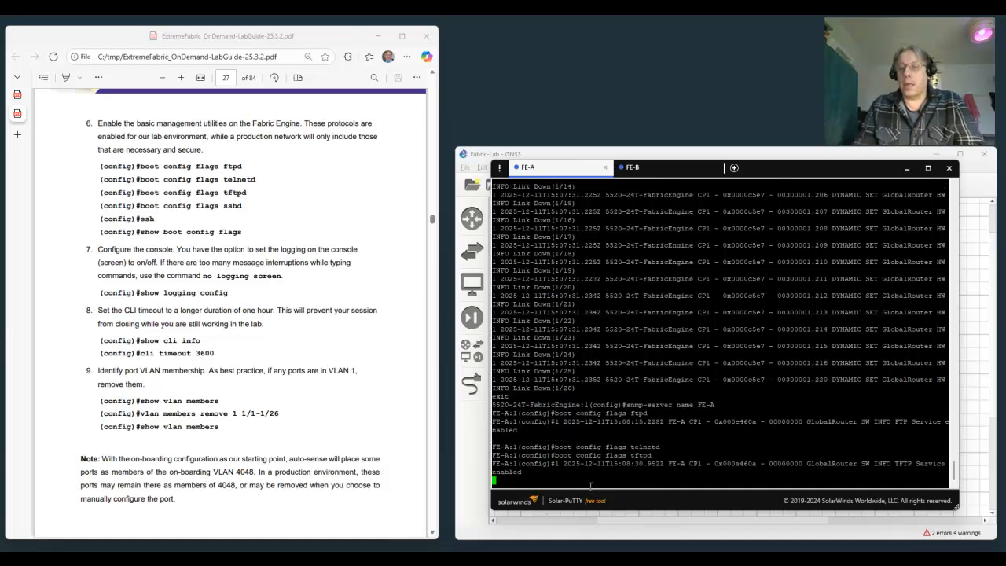
# Set the SSH boot flag on FE-A with boot config flags sshd and activate SSH with the ssh command.
pyautogui.press('Up')
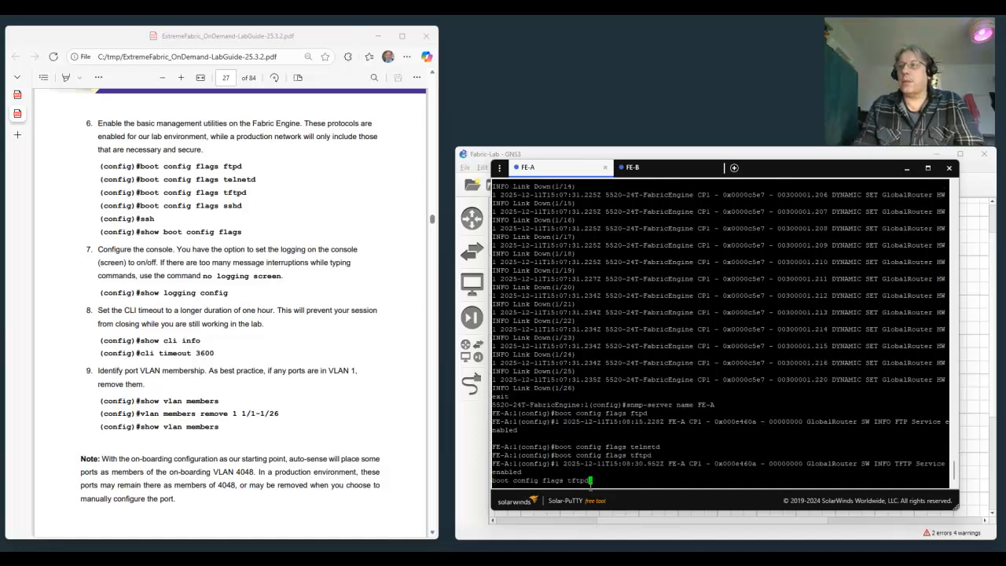
pyautogui.press('BackSpace')
pyautogui.press('BackSpace')
pyautogui.press('BackSpace')
pyautogui.press('BackSpace')
pyautogui.press('BackSpace')
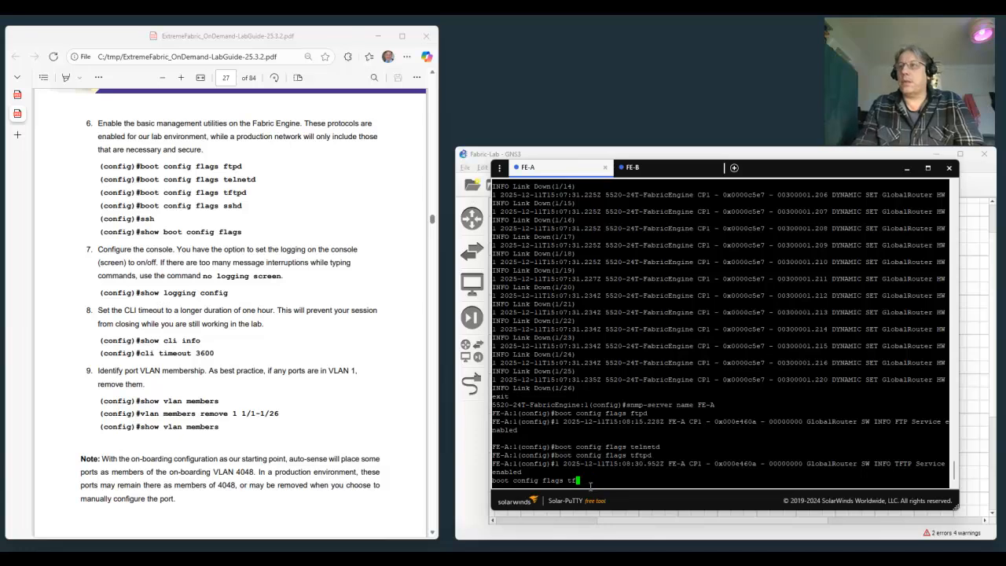
pyautogui.write('sshd')
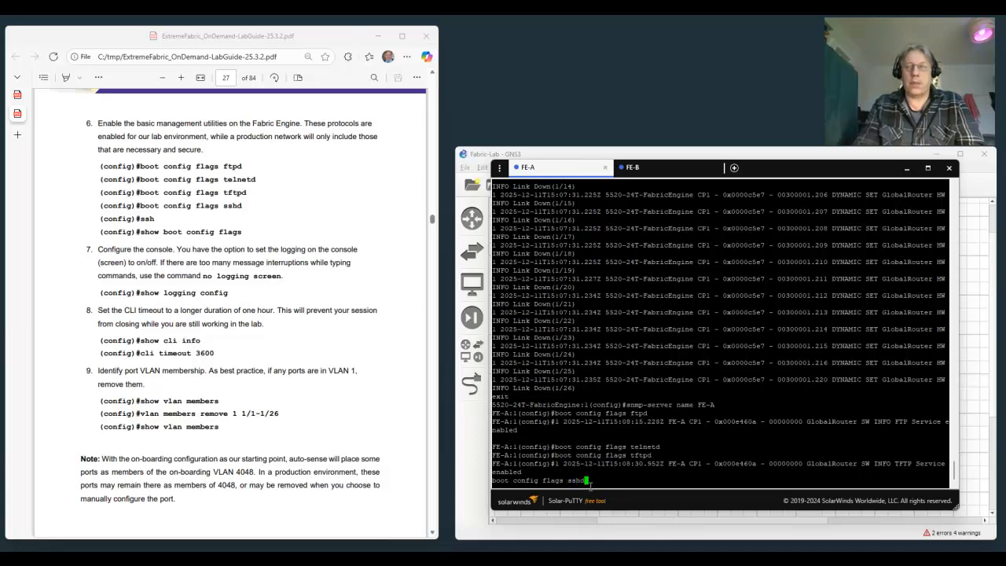
pyautogui.press('Return')
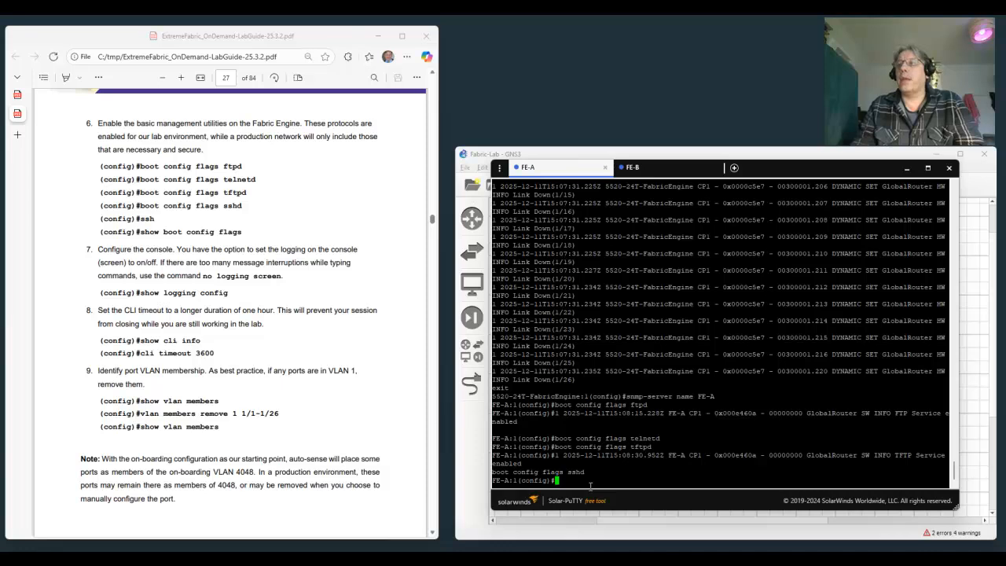
pyautogui.write('ssh')
pyautogui.press('Return')
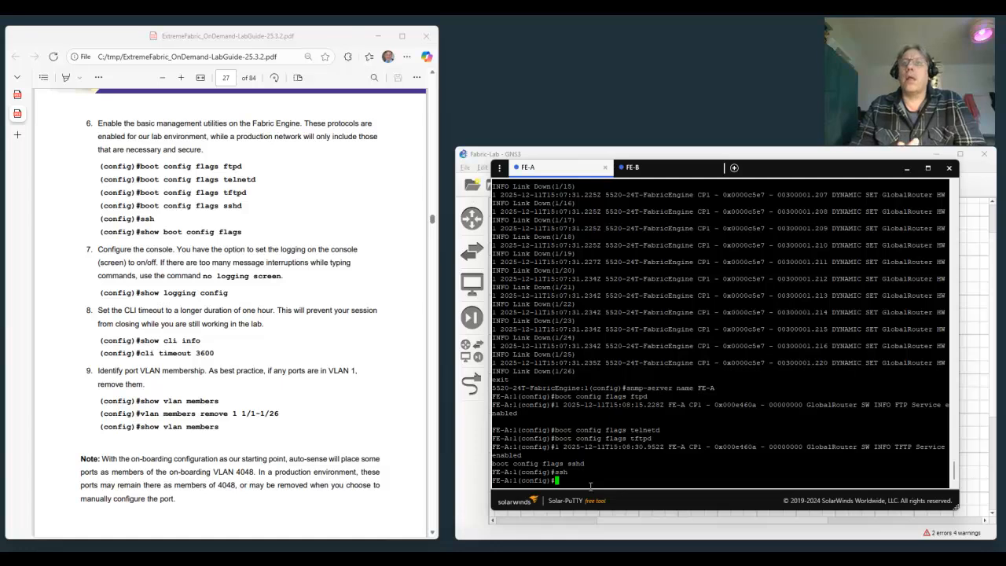
# Display the full list of boot flags on FE-A with show boot config flags.
pyautogui.write('show')
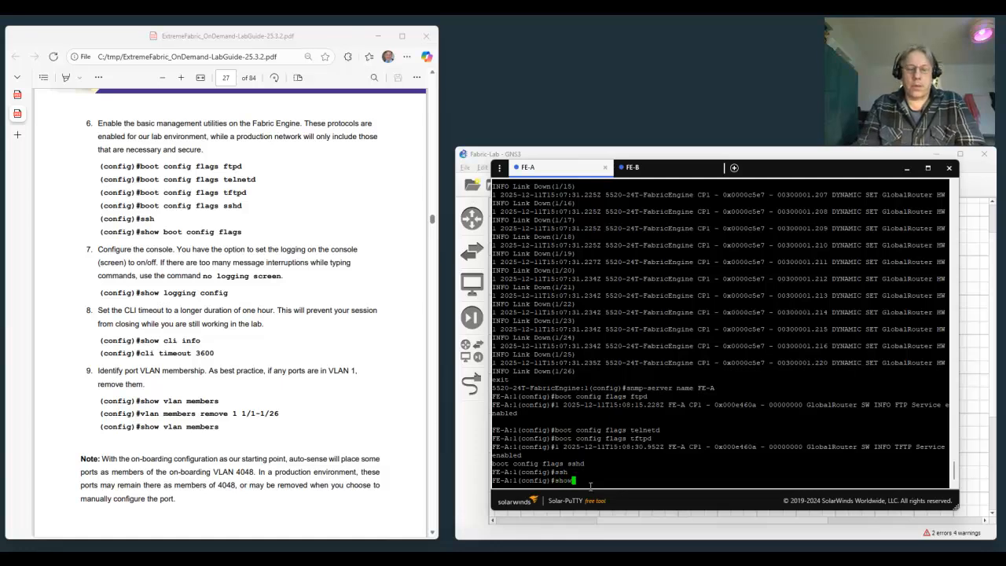
pyautogui.write(' boot config flags')
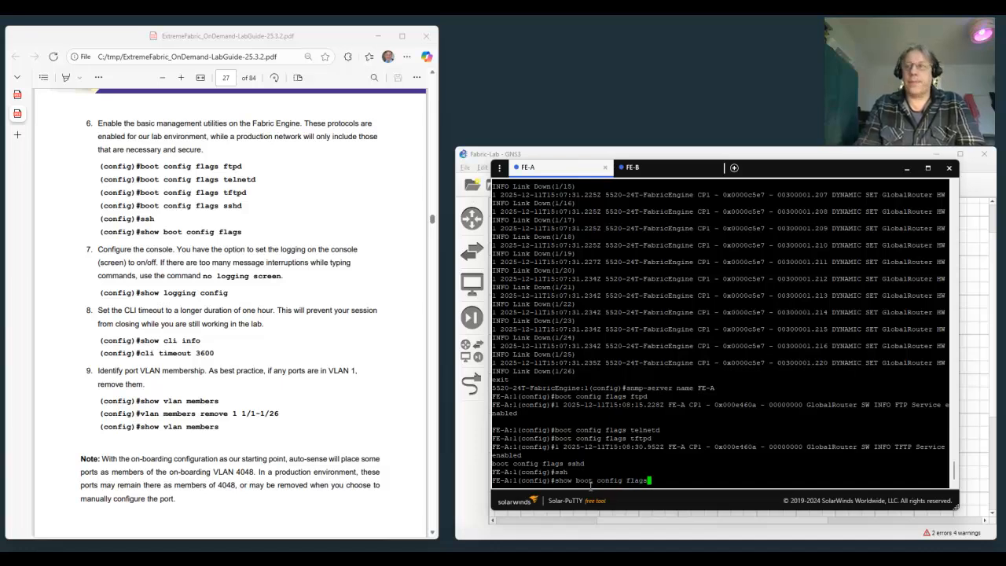
pyautogui.press('Return')
pyautogui.press('space')
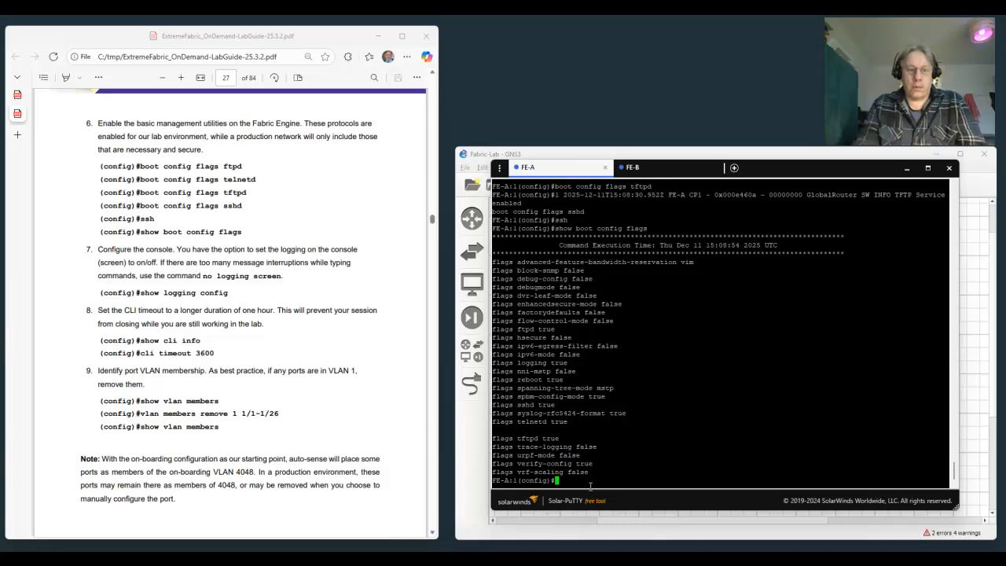
# Display the console logging settings of FE-A with show logging config.
pyautogui.write('show logg')
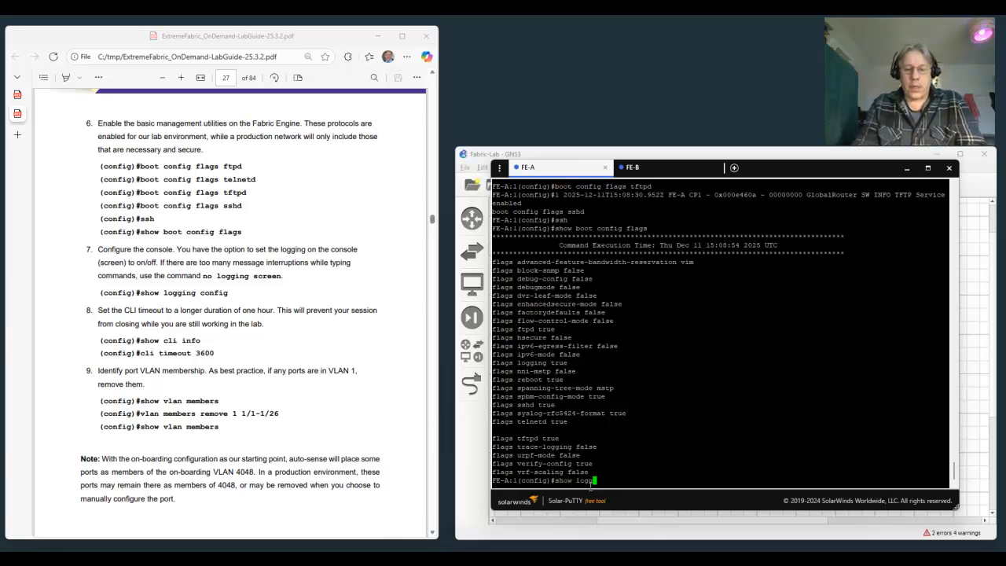
pyautogui.write('ing con')
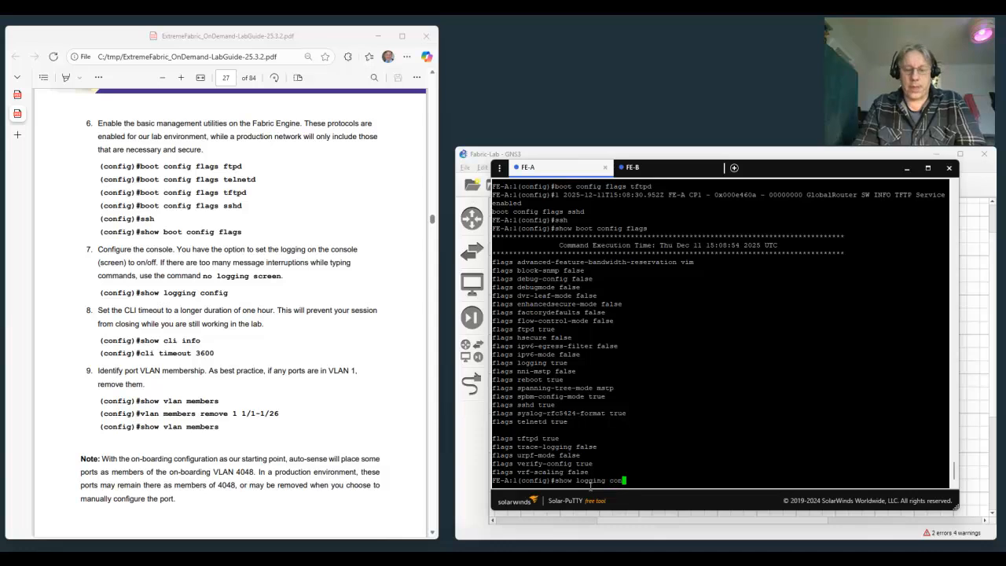
pyautogui.write('fig')
pyautogui.press('Return')
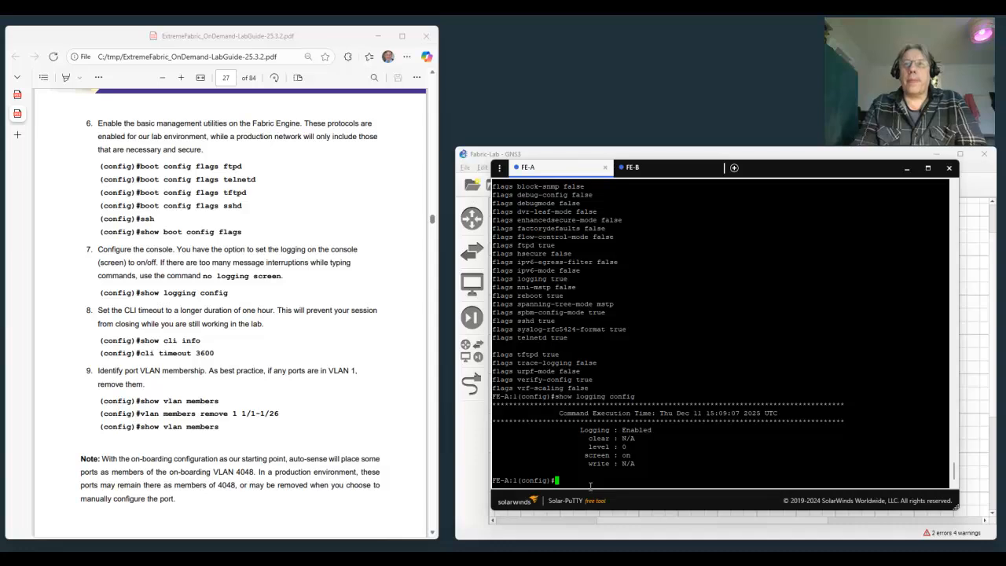
# Display the CLI configuration of FE-A, including its session timeout, with show cli info.
pyautogui.write('show ')
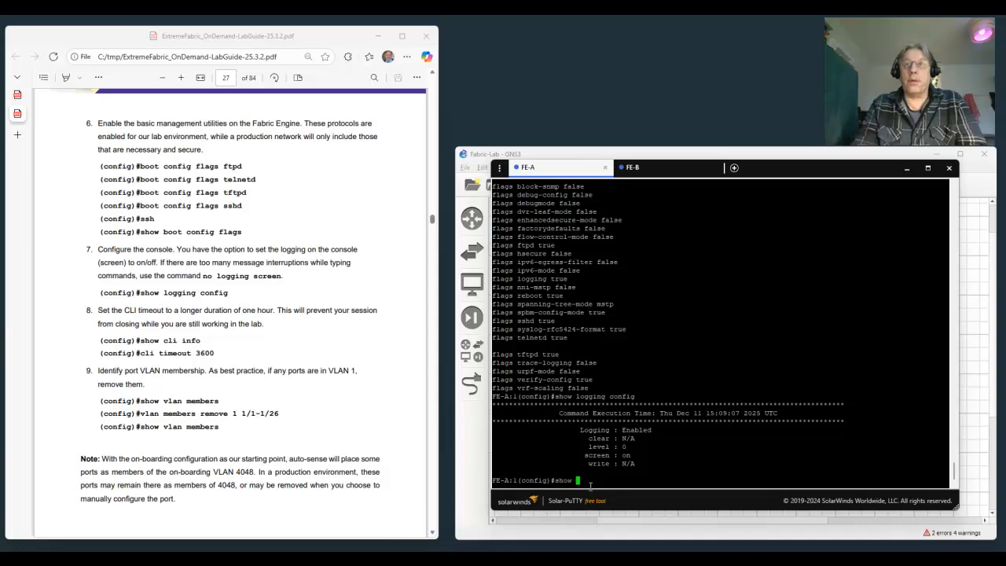
pyautogui.write('cli info')
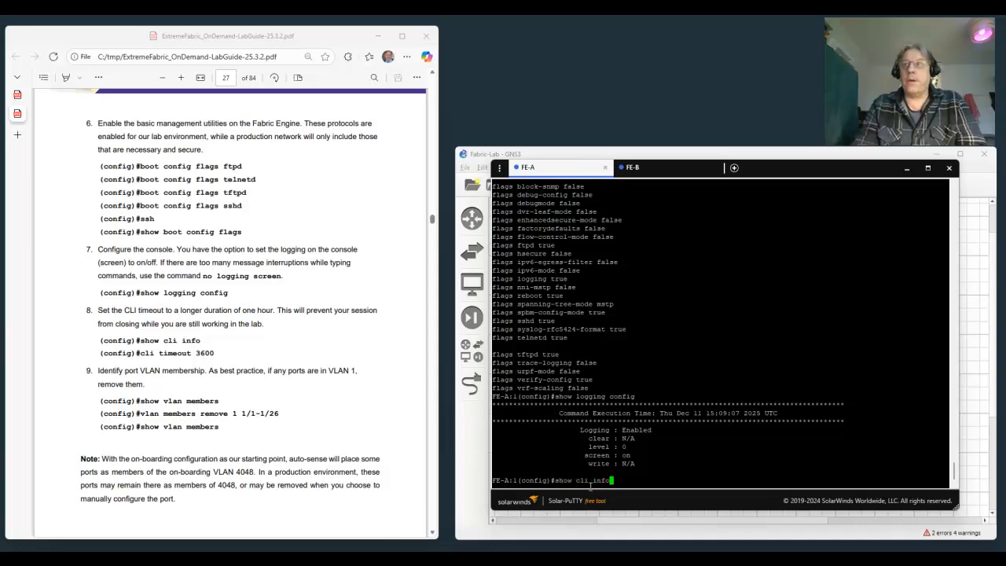
pyautogui.press('Return')
# Set the CLI session timeout on FE-A to 3600 seconds with cli timeout 3600.
pyautogui.write('cli timeout ')
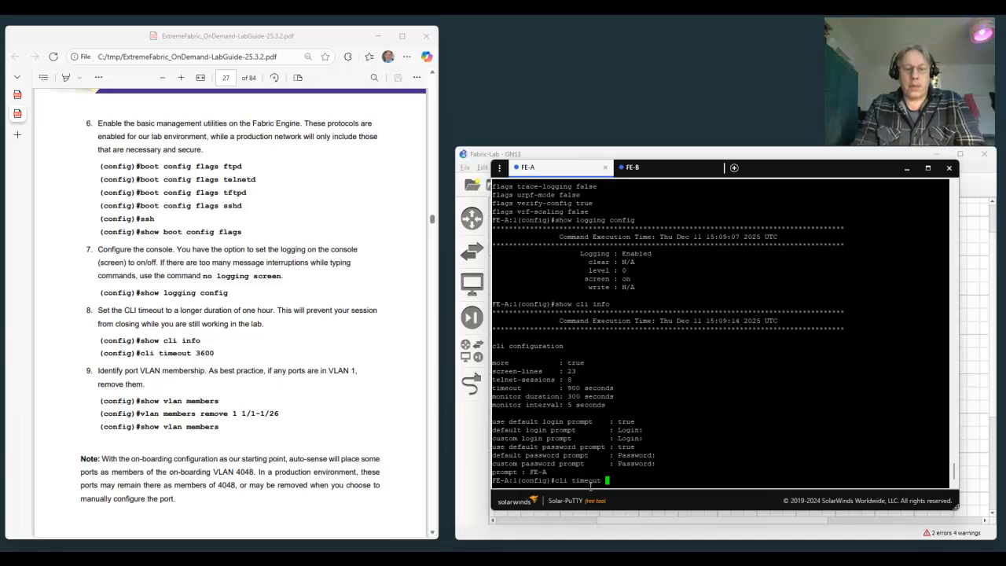
pyautogui.write('3600')
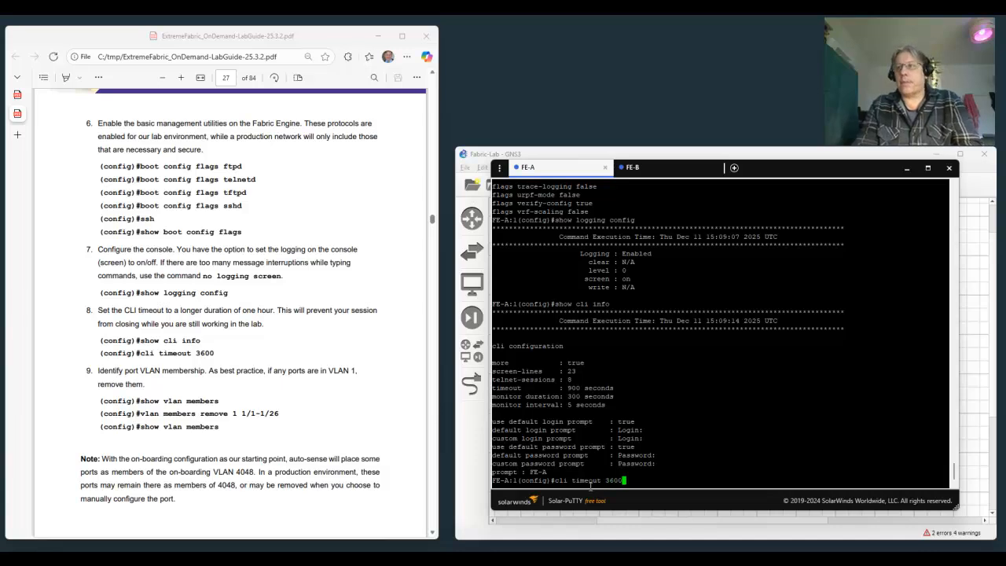
pyautogui.press('Return')
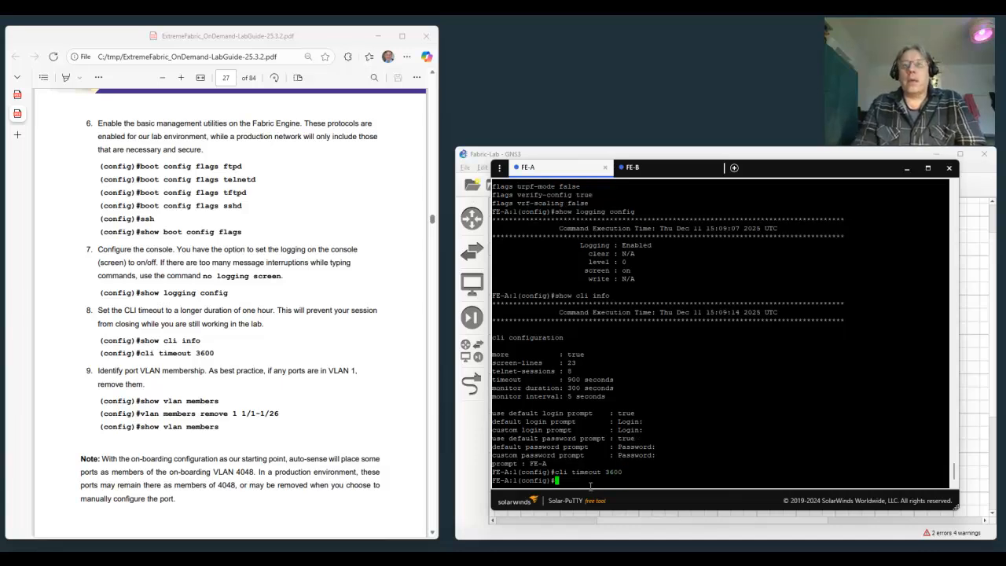
# List the port membership of all VLANs on FE-A with show vlan members.
pyautogui.write('show vlan ')
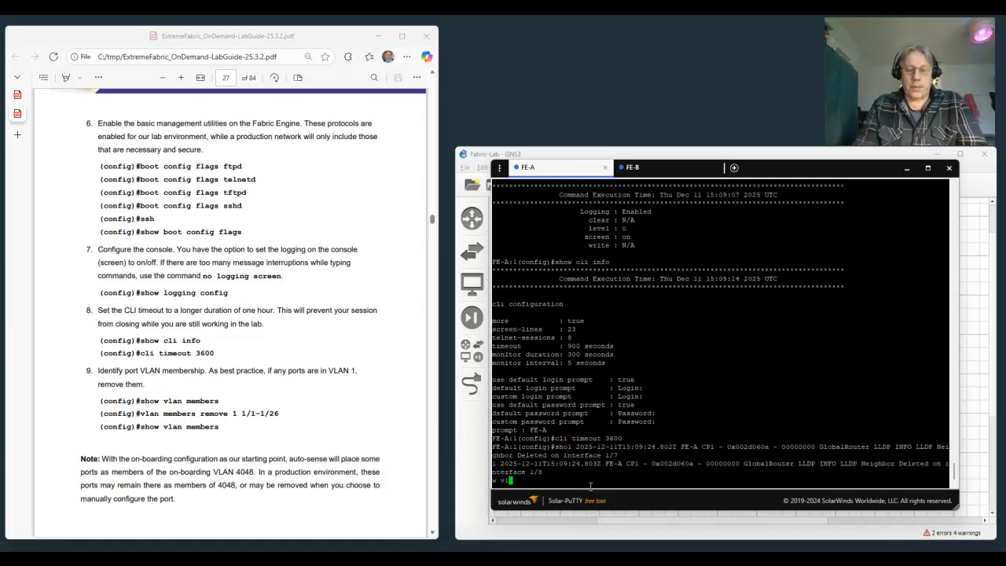
pyautogui.write('mem')
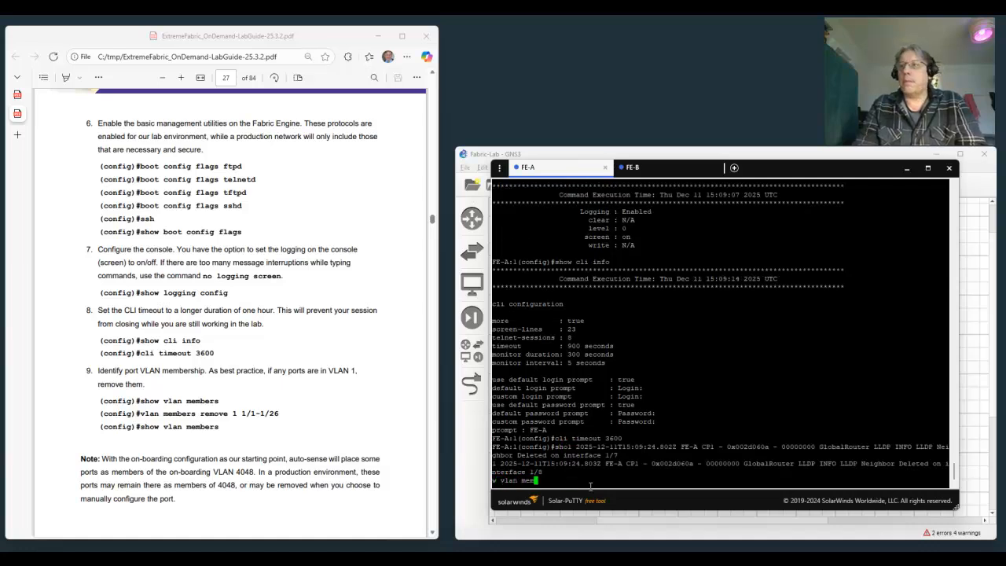
pyautogui.write('bers')
pyautogui.press('Return')
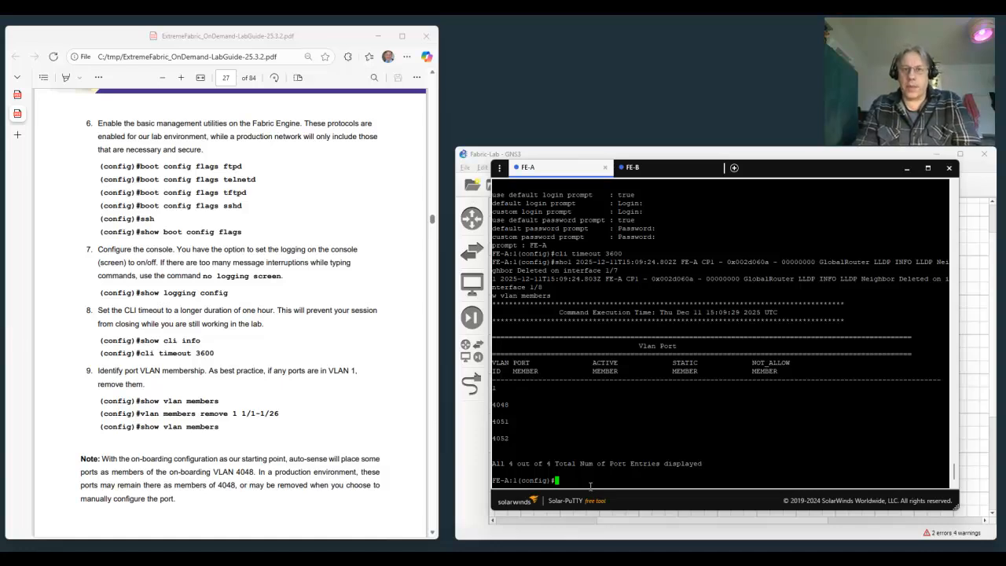
# Remove ports 1/1-1/26 from VLAN 1 on FE-A with vlan members remove 1 1/1-1/26.
pyautogui.write('vlan')
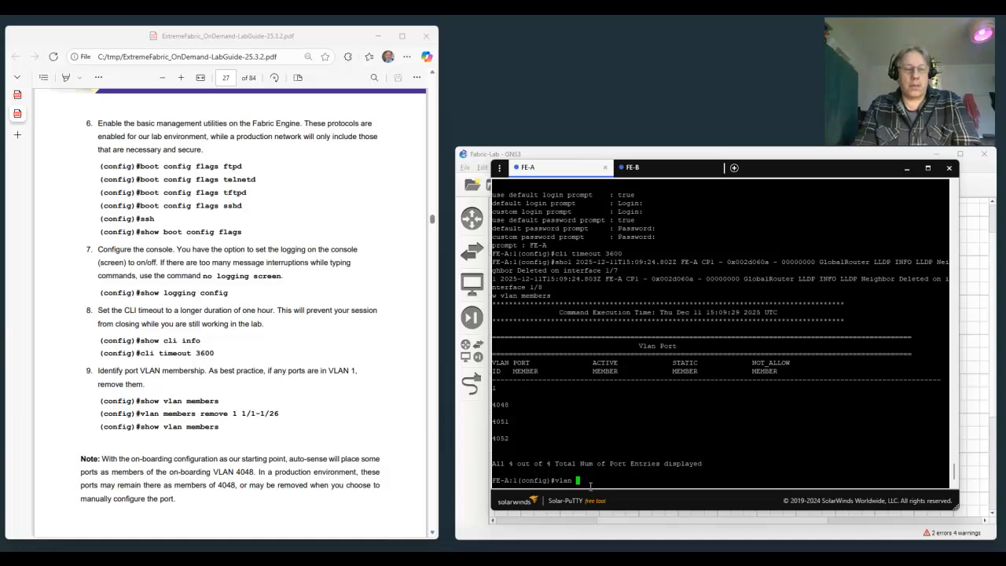
pyautogui.write('1')
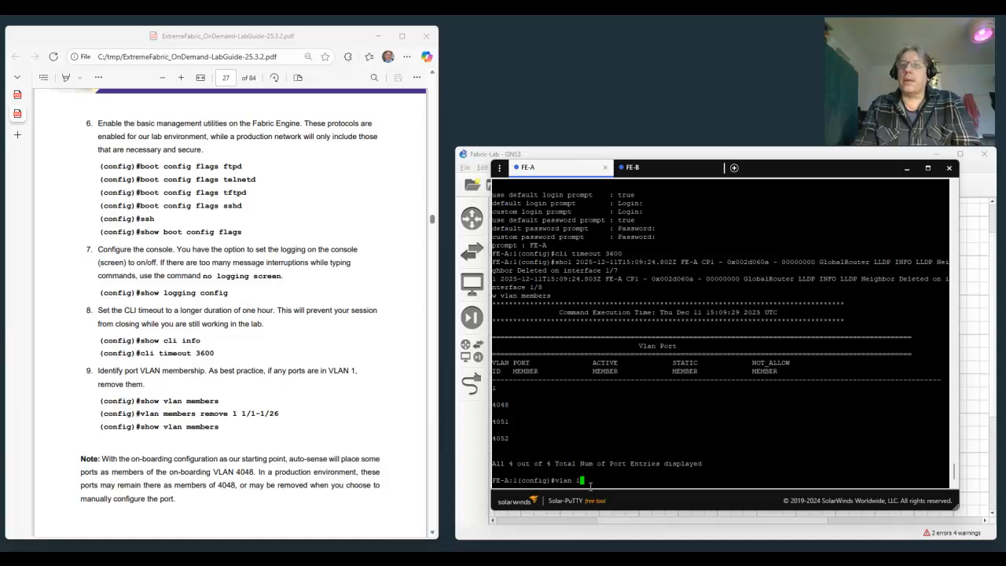
pyautogui.press('BackSpace')
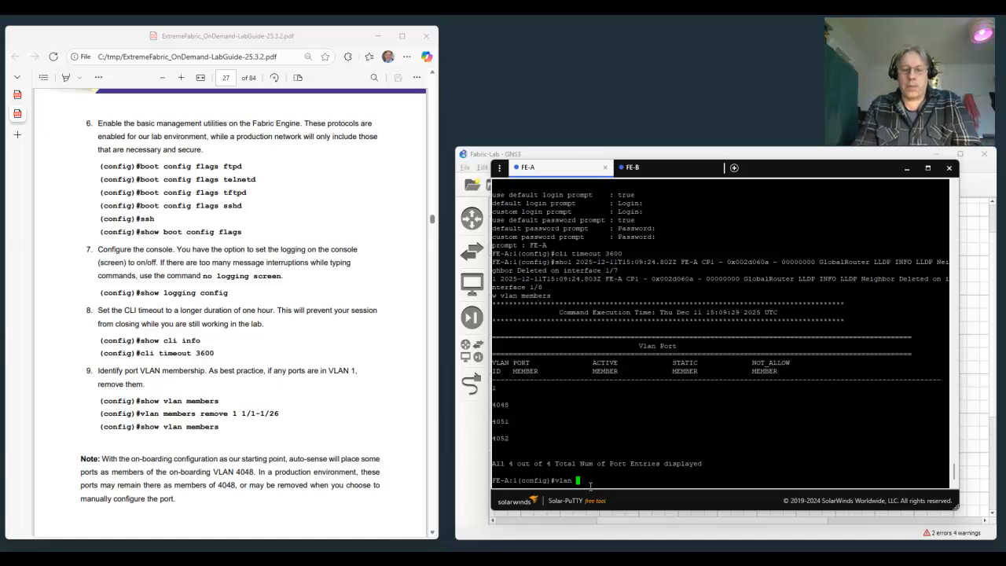
pyautogui.write('memb')
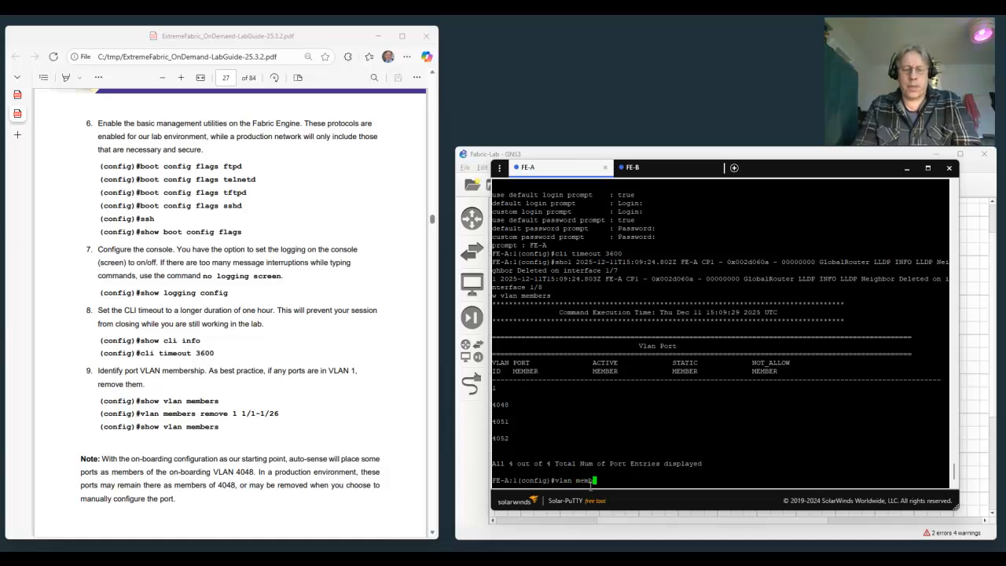
pyautogui.write('ers remo')
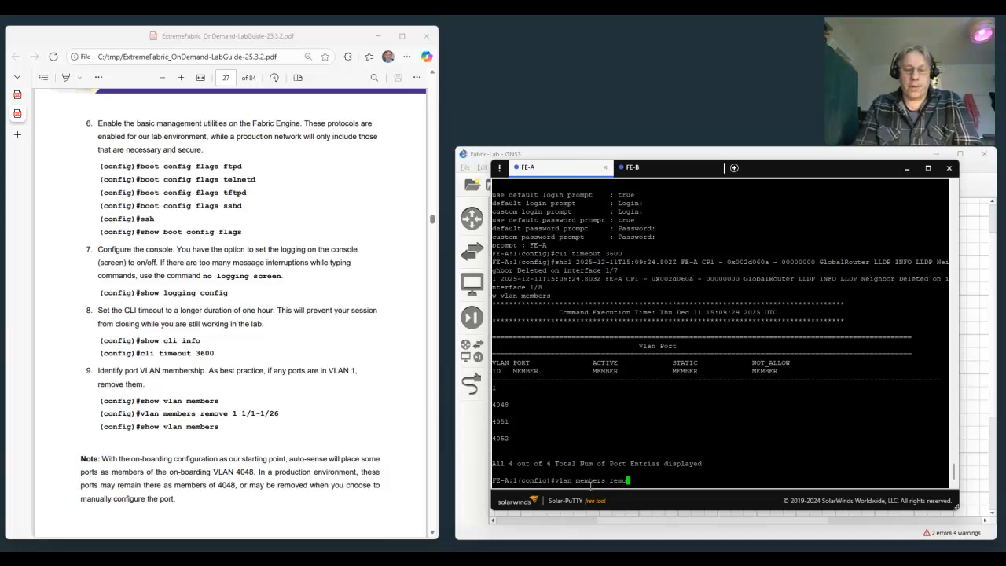
pyautogui.write('ve 1')
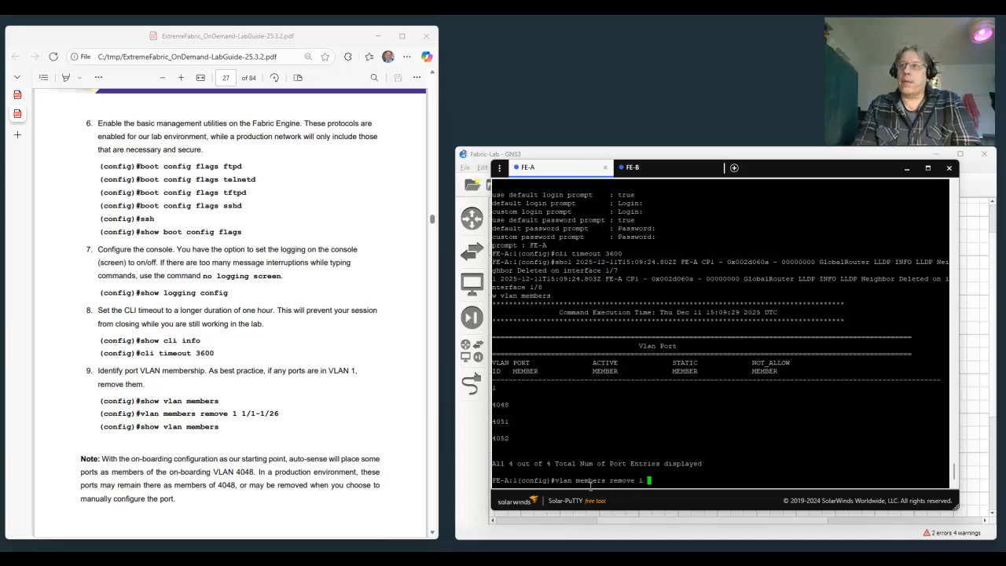
pyautogui.write(' 1/1-')
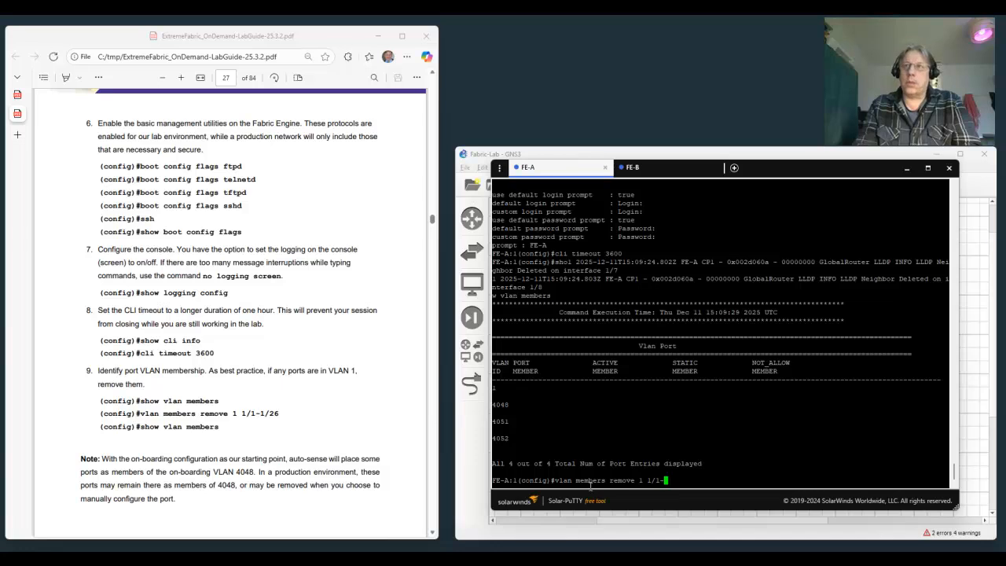
pyautogui.write('1/26')
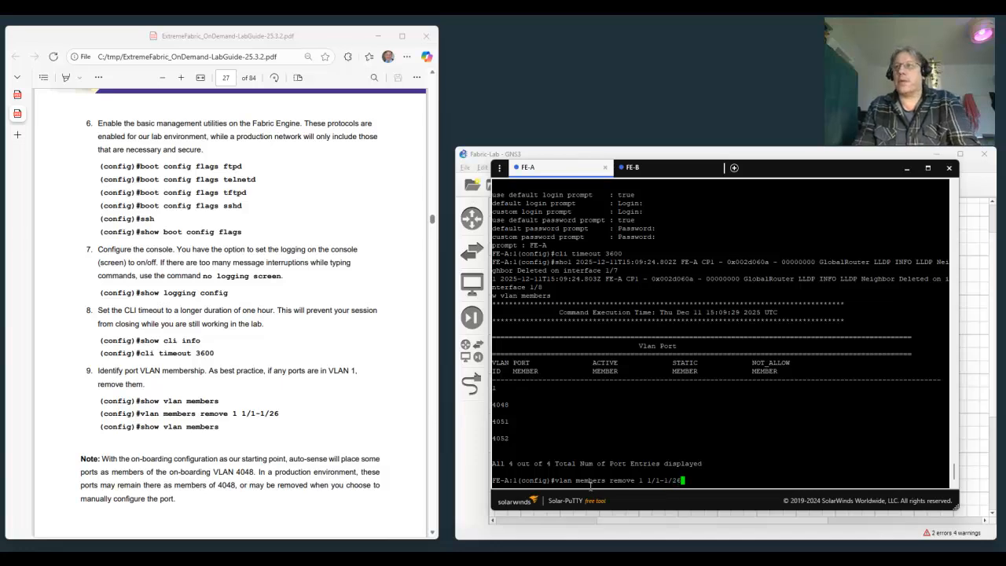
pyautogui.press('Return')
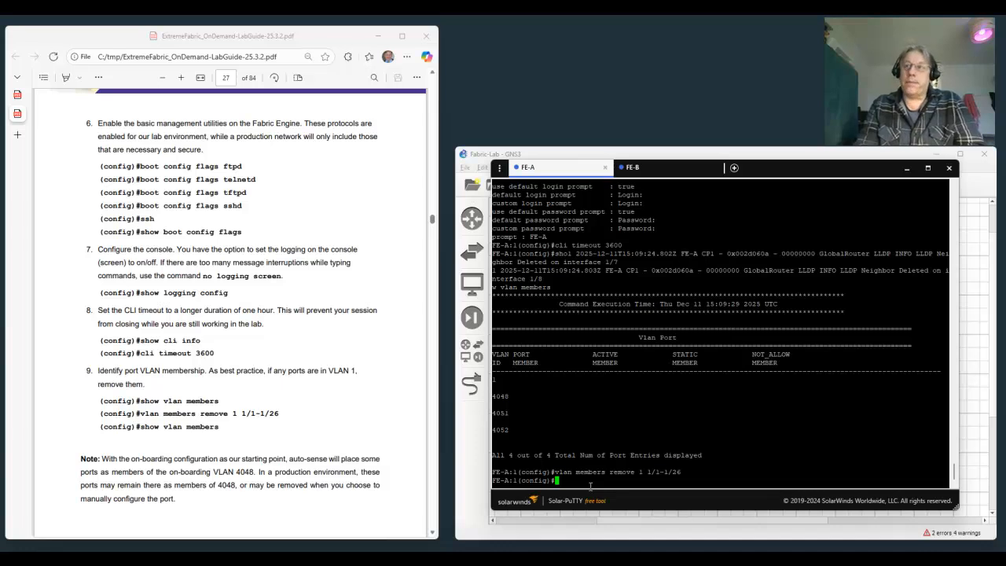
# Recheck the VLAN port membership on FE-A with show vlan members after removing the VLAN 1 ports.
pyautogui.write('show')
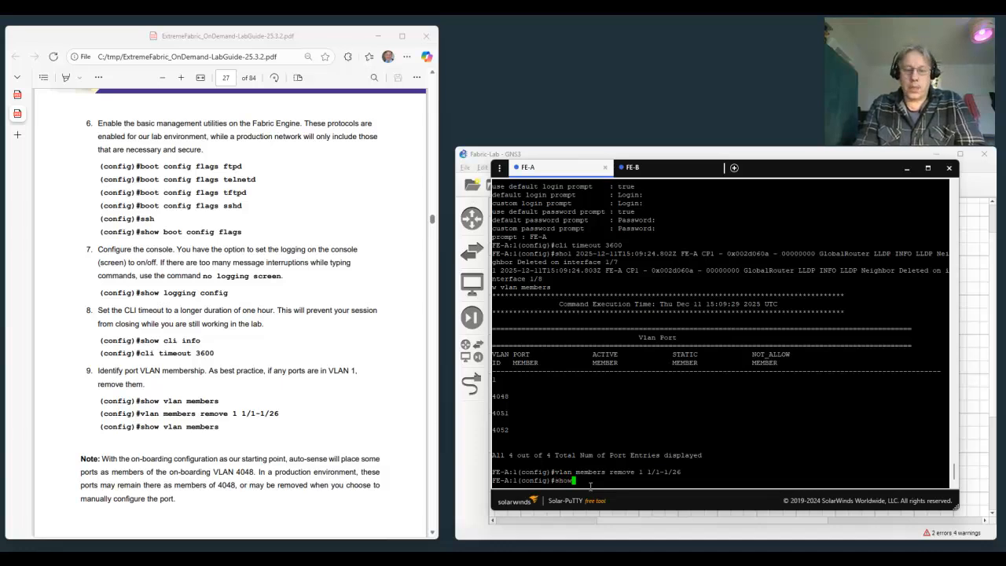
pyautogui.write(' vlan members')
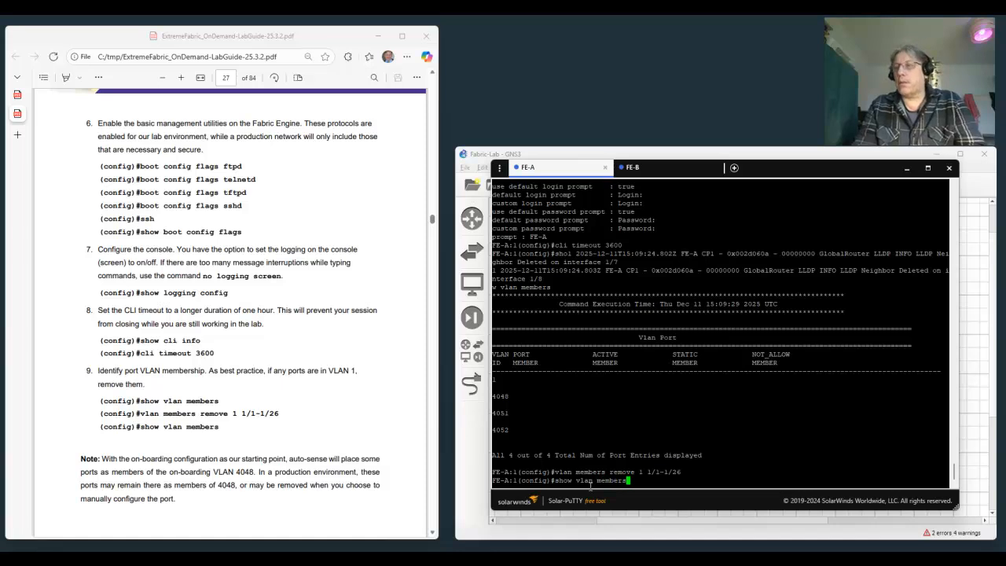
pyautogui.press('Return')
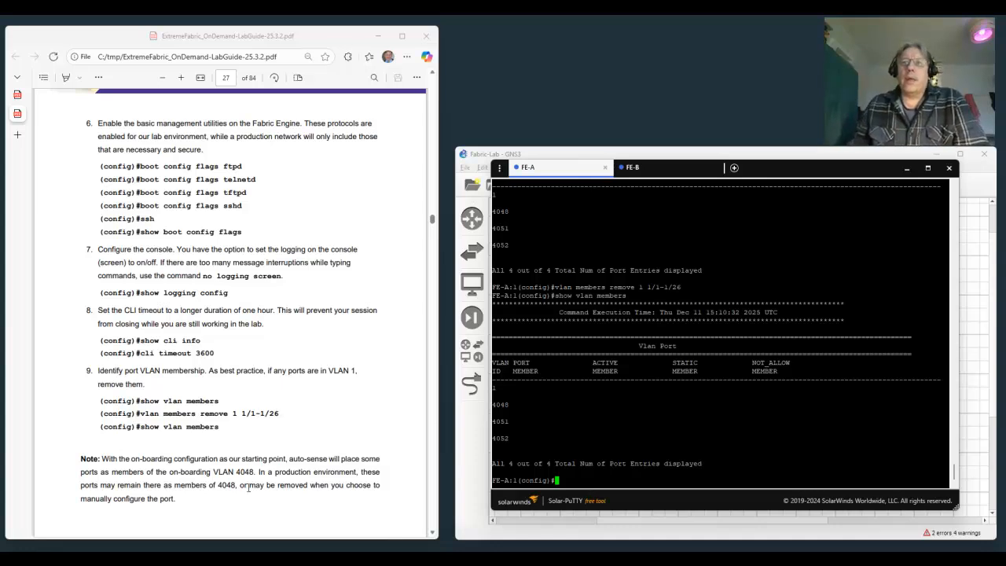
# Bring up lab guide task 10 on the management VLAN and list FE-A's management interfaces with show mgmt interface.
pyautogui.scroll(-1, 219, 508)
pyautogui.scroll(-7, 218, 507)
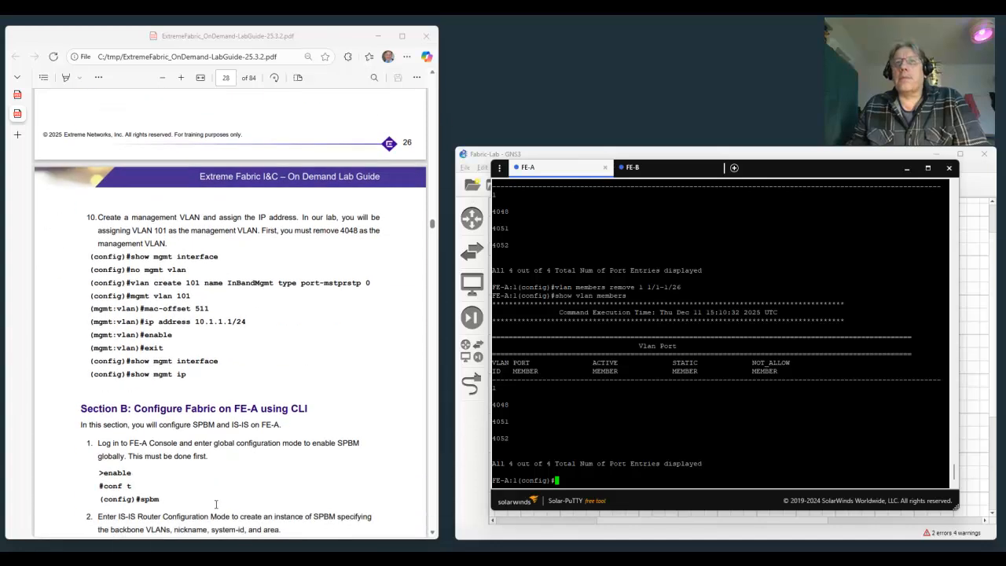
pyautogui.scroll(-1, 216, 504)
pyautogui.scroll(1, 216, 504)
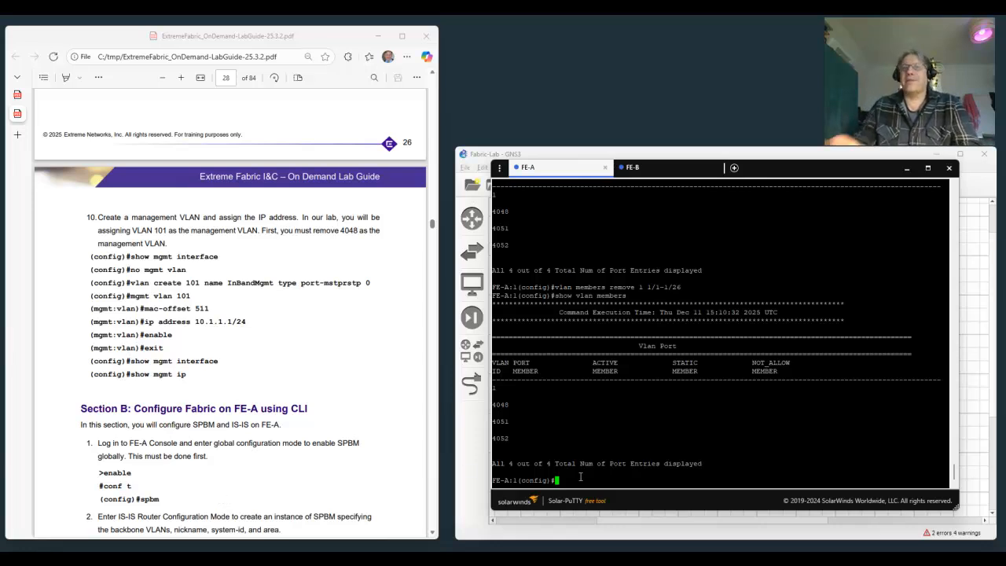
pyautogui.write('show ')
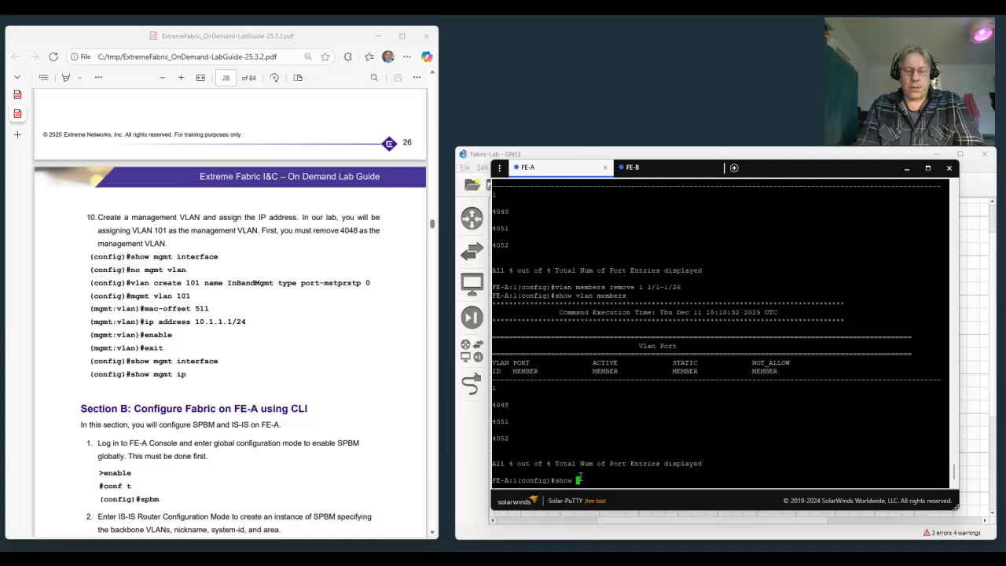
pyautogui.write('mgmt i')
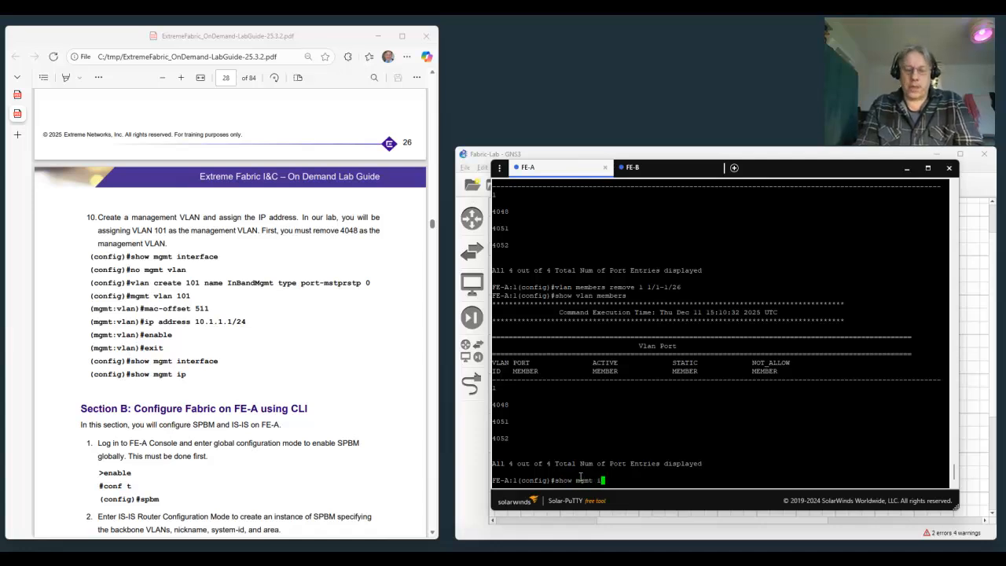
pyautogui.write('nterface')
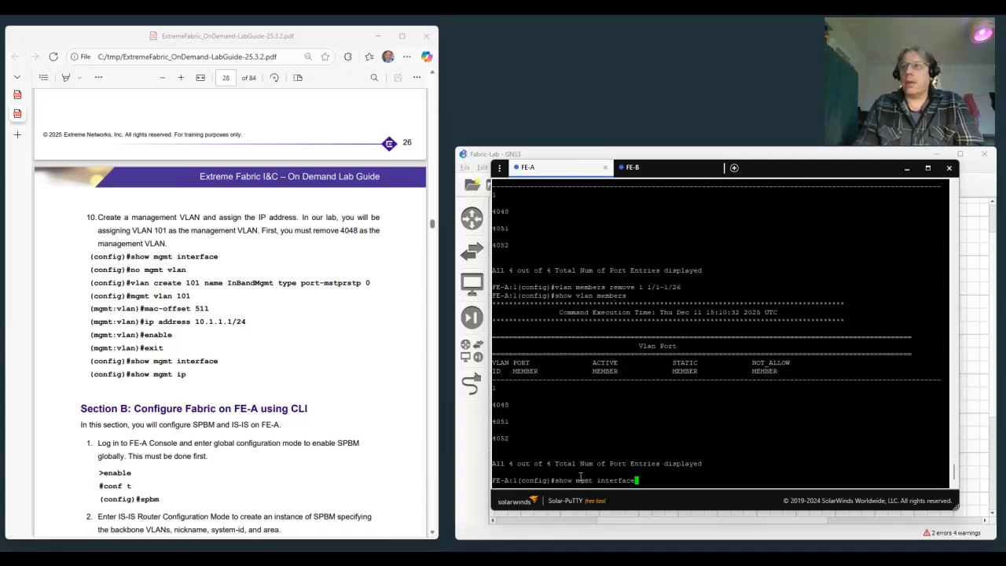
pyautogui.press('Return')
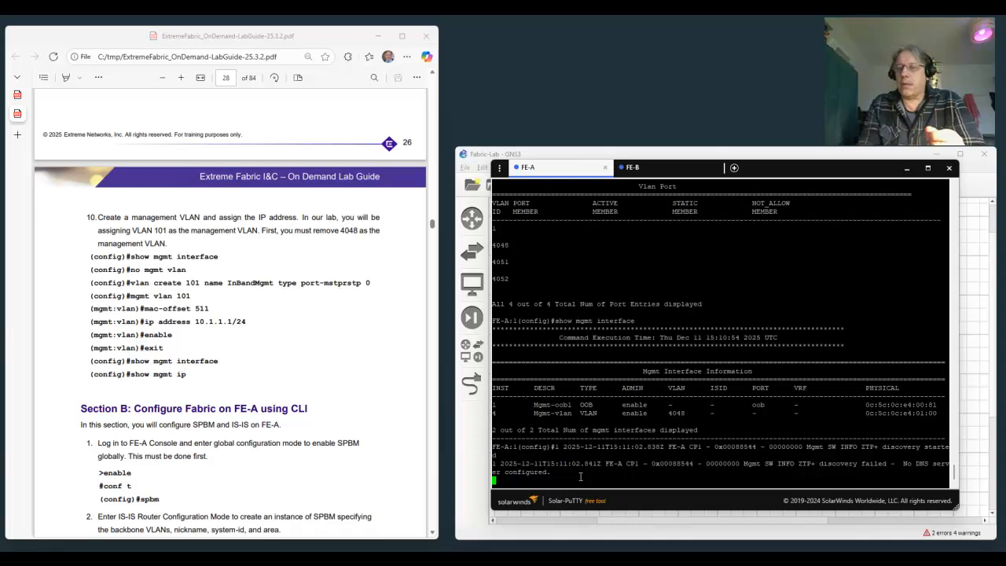
pyautogui.press('Return')
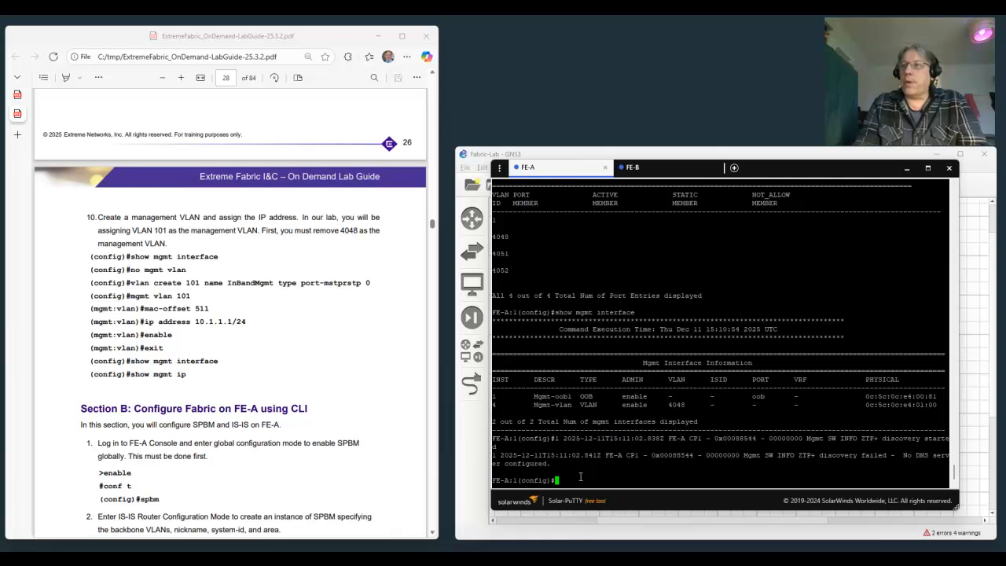
# Remove the existing management VLAN interface on VLAN 4048 from FE-A with no mgmt vlan.
pyautogui.write('m')
pyautogui.write('o mgmt vl')
pyautogui.write('an')
pyautogui.press('Return')
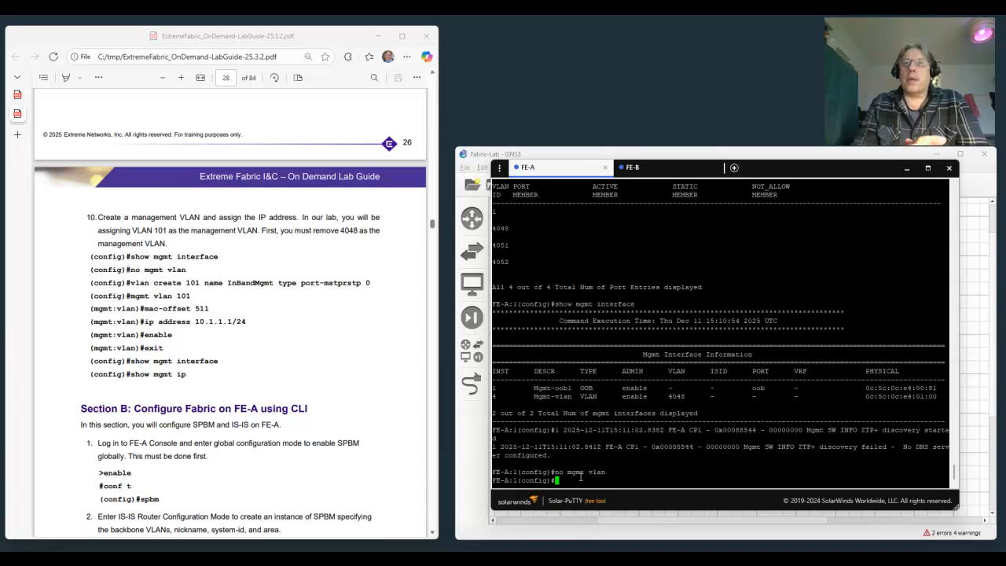
# Create VLAN 101 named InBandMgmt on FE-A with type port-mstprstp and instance 0.
pyautogui.write('vlan create ')
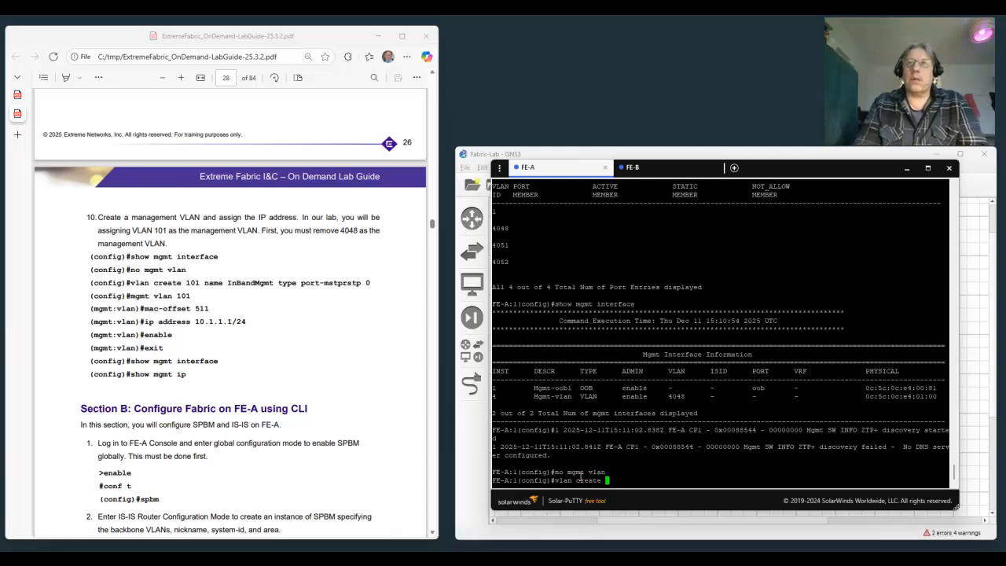
pyautogui.write('101 ')
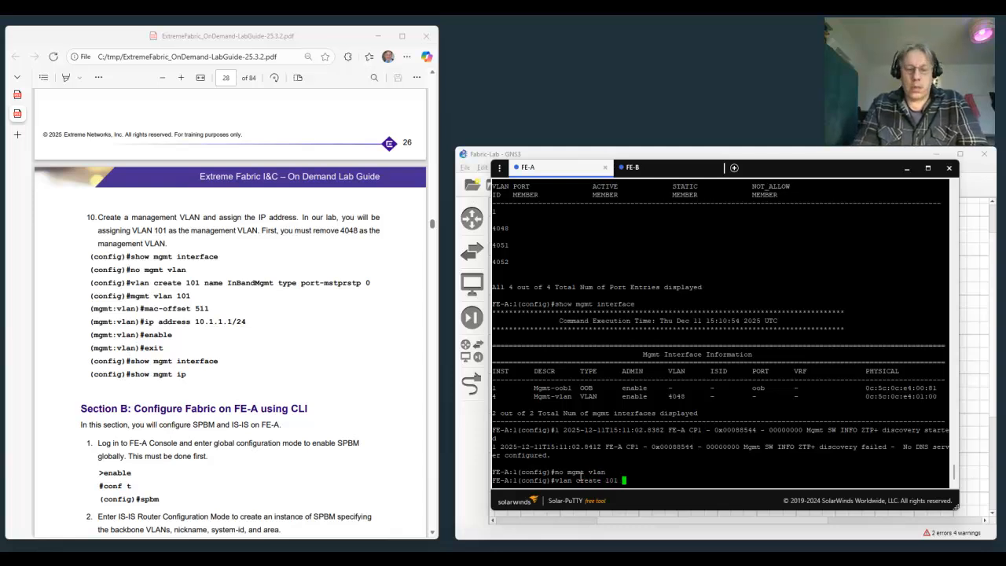
pyautogui.write('name InBandMg')
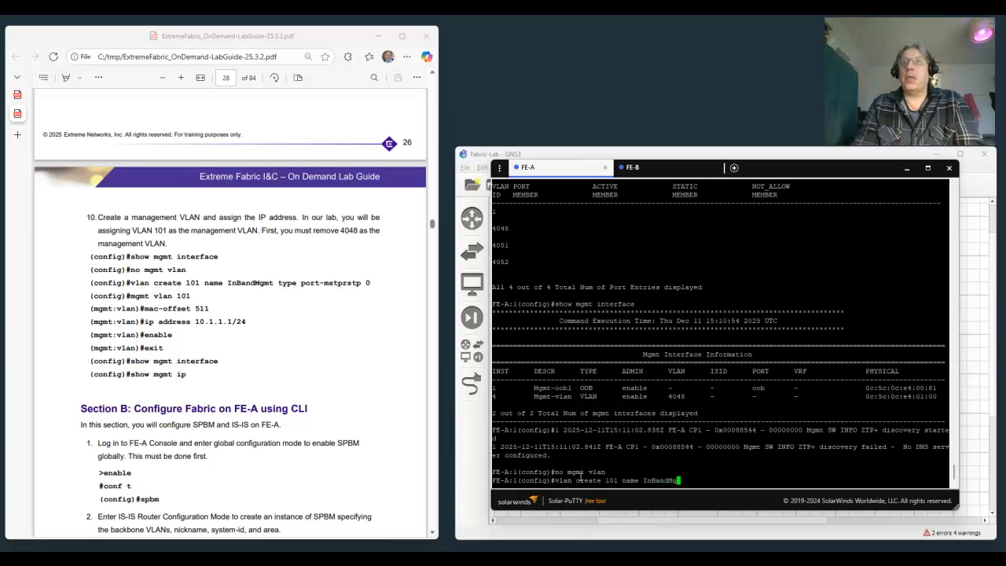
pyautogui.write('mt ty')
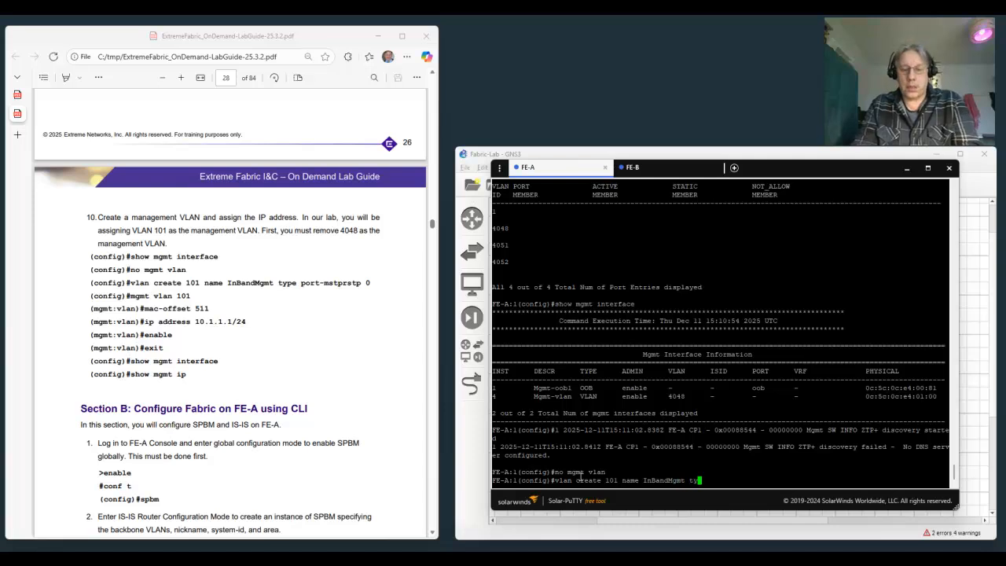
pyautogui.write('pe ')
pyautogui.write('po')
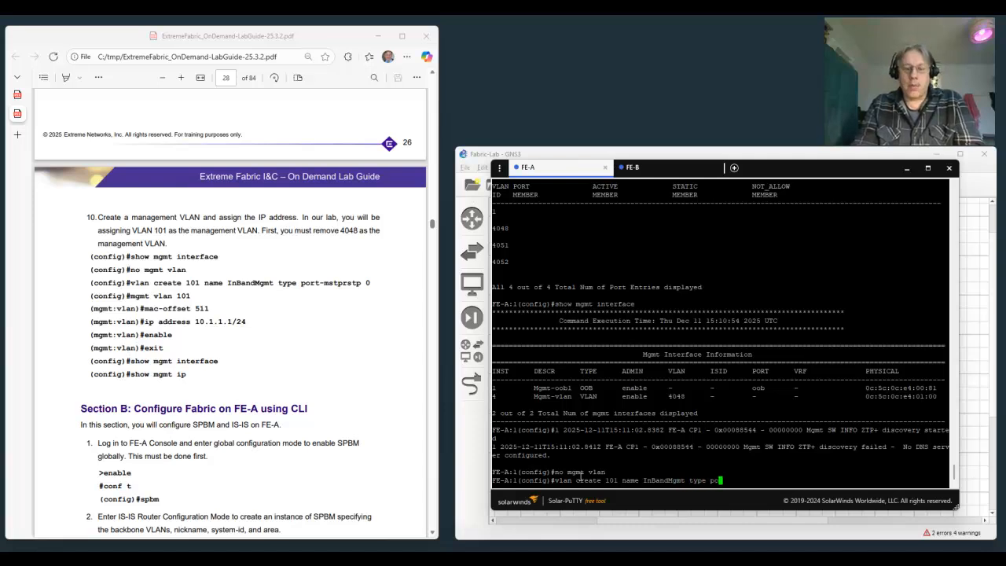
pyautogui.write('rt-mstp')
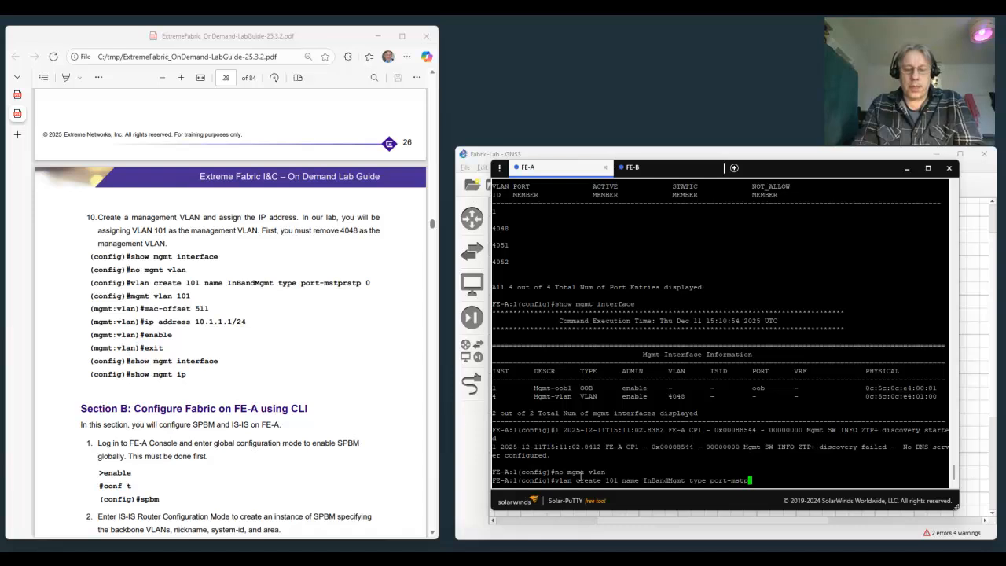
pyautogui.write('rstp 0')
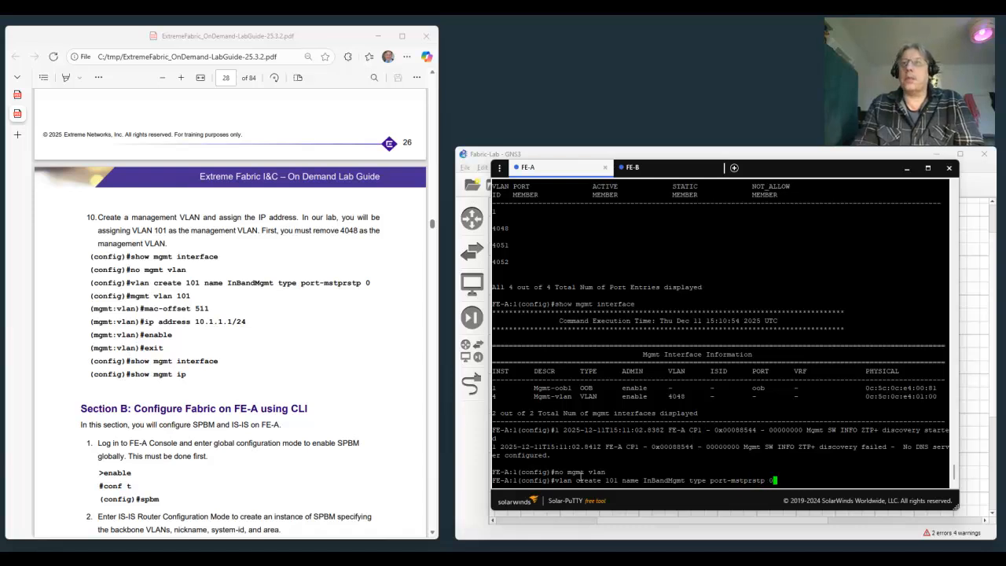
pyautogui.press('Return')
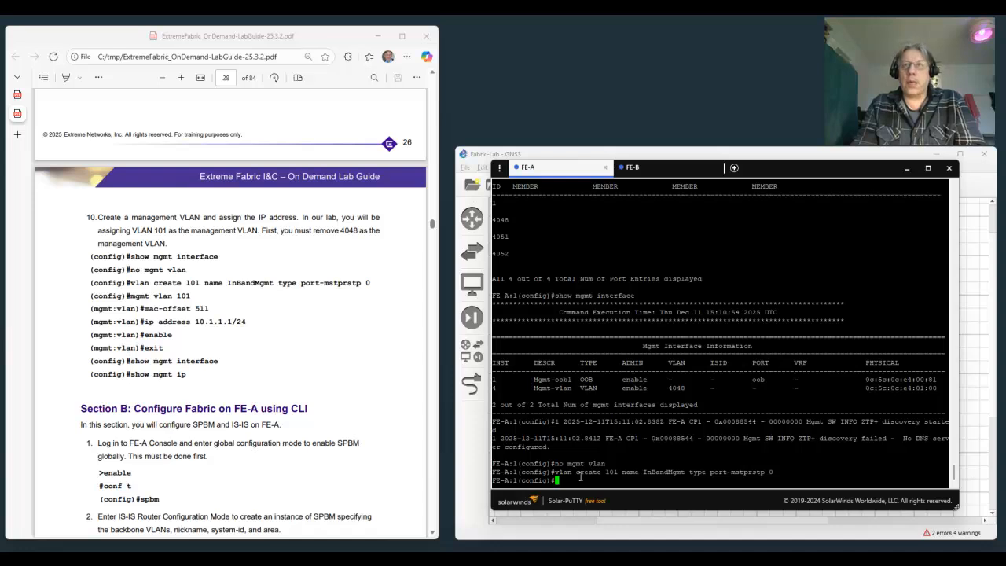
# Make VLAN 101 the management VLAN on FE-A with mgmt vlan 101 and set its mac-offset to 511.
pyautogui.write('mgmt vl')
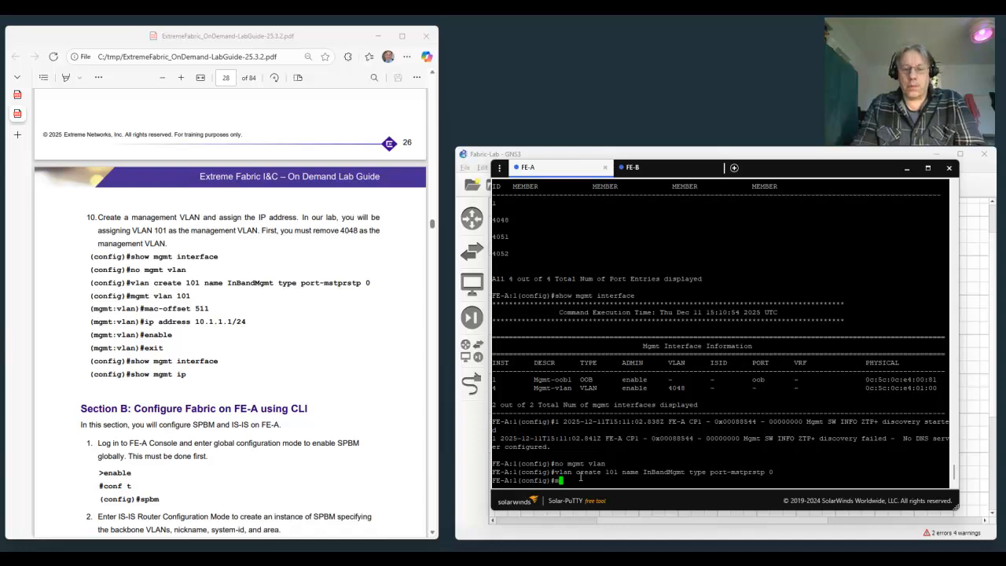
pyautogui.write('an 101')
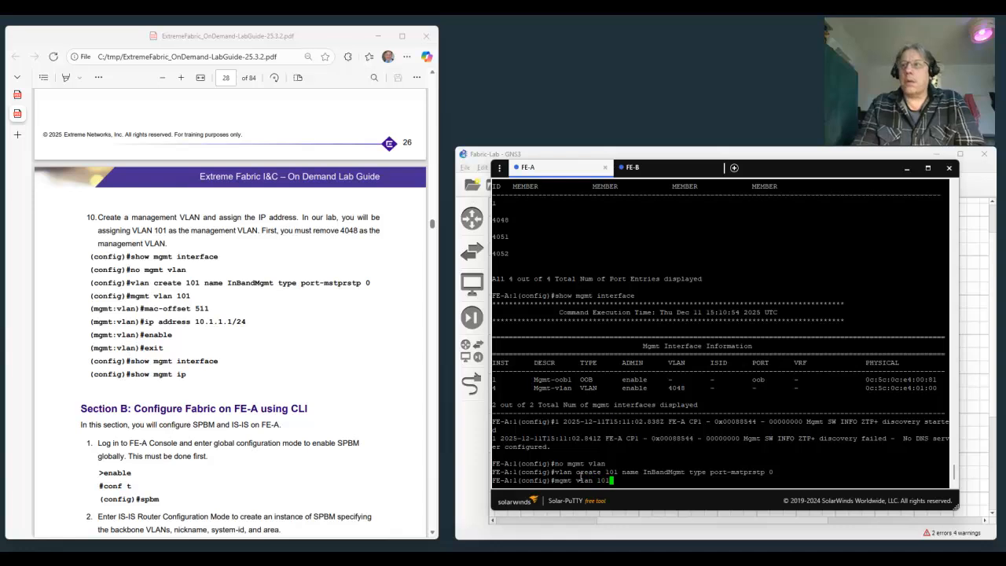
pyautogui.press('Return')
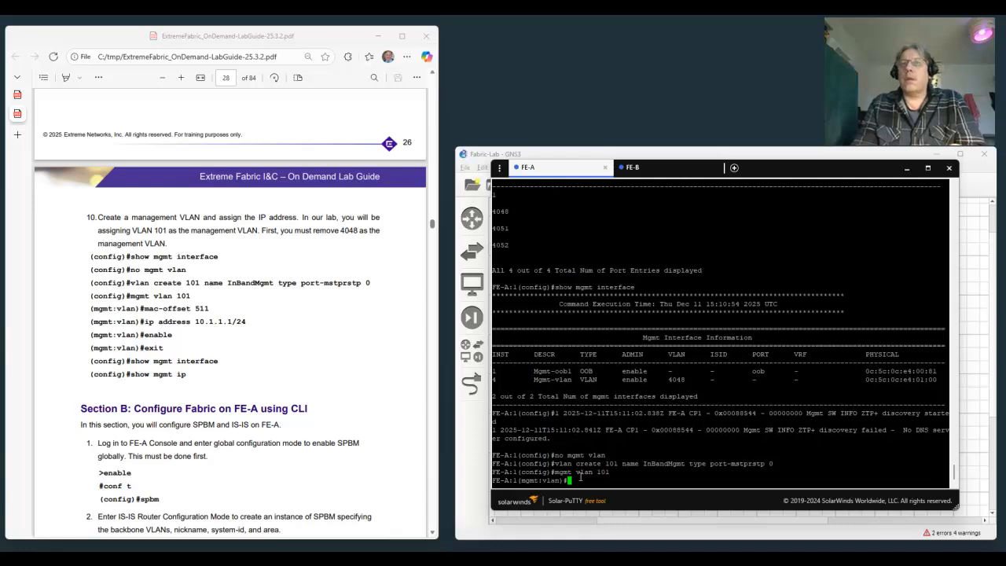
pyautogui.write('ma')
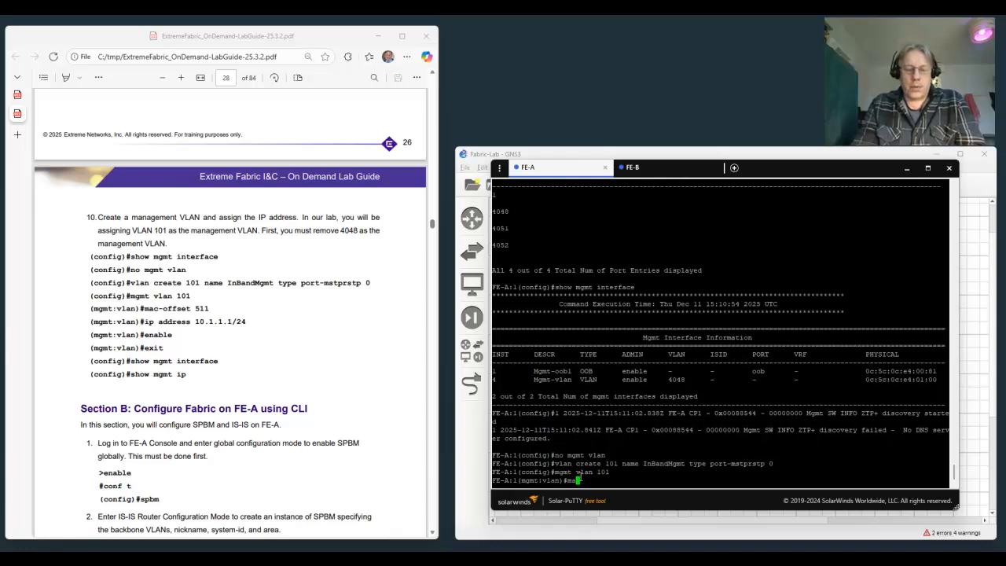
pyautogui.write('c-off')
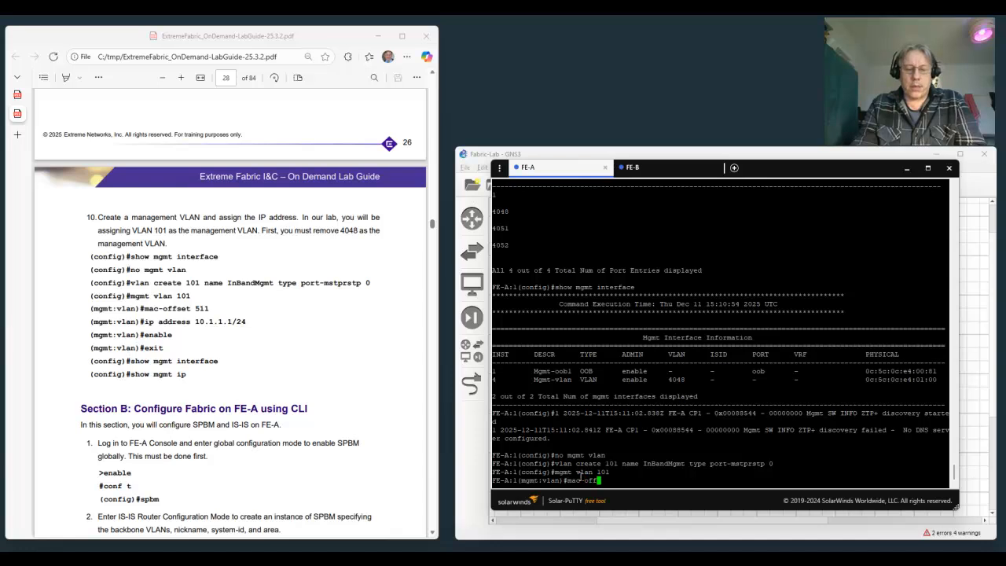
pyautogui.write('set 511')
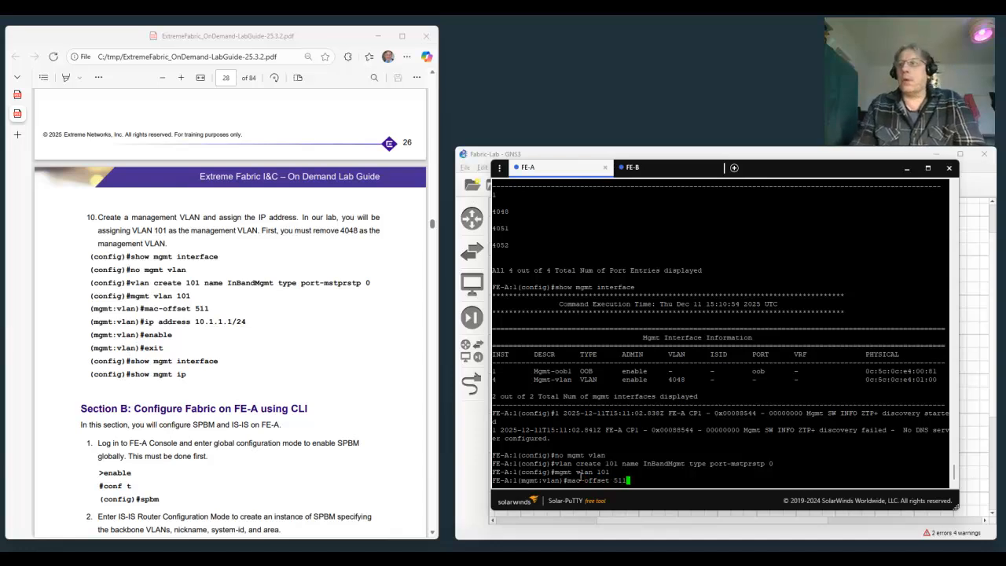
pyautogui.press('Return')
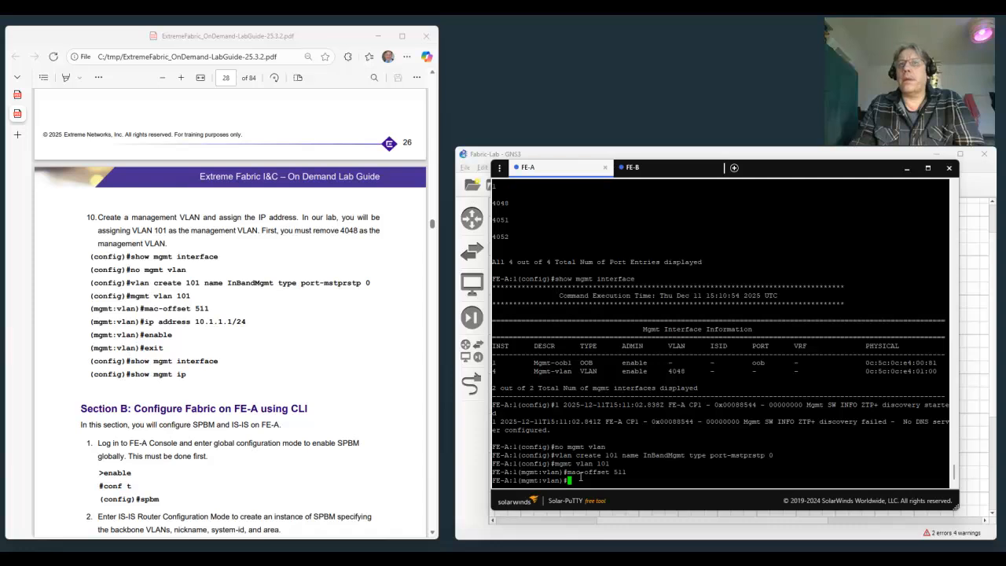
# Assign the IP address 10.1.1.1/24 to management VLAN 101 on FE-A.
pyautogui.write('ip a')
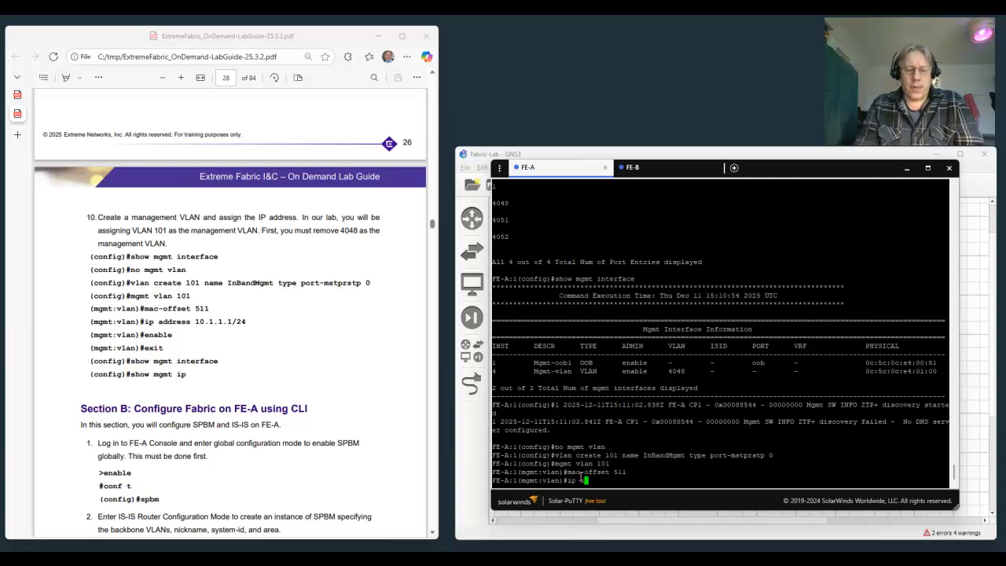
pyautogui.write('ddress 1')
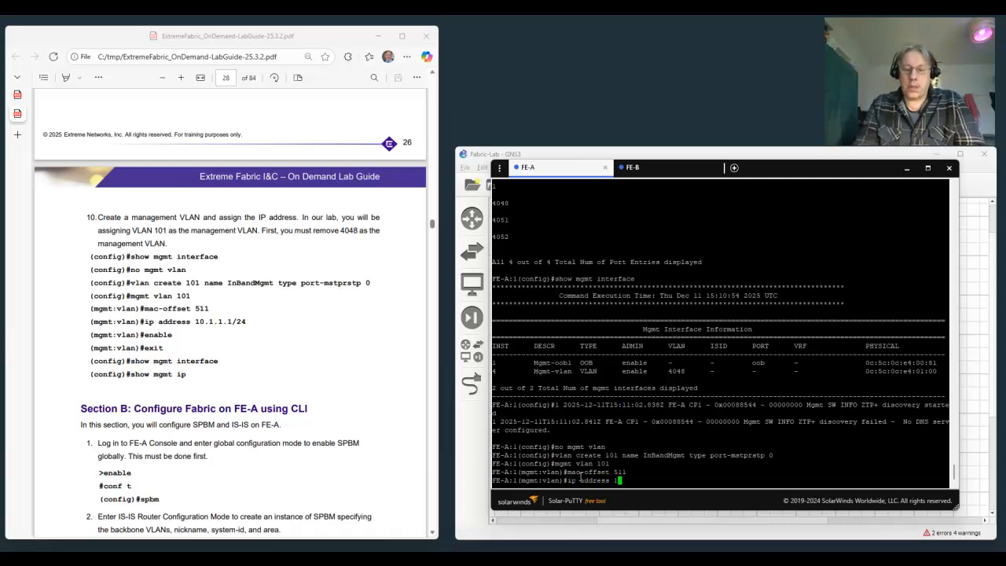
pyautogui.write('0.1.')
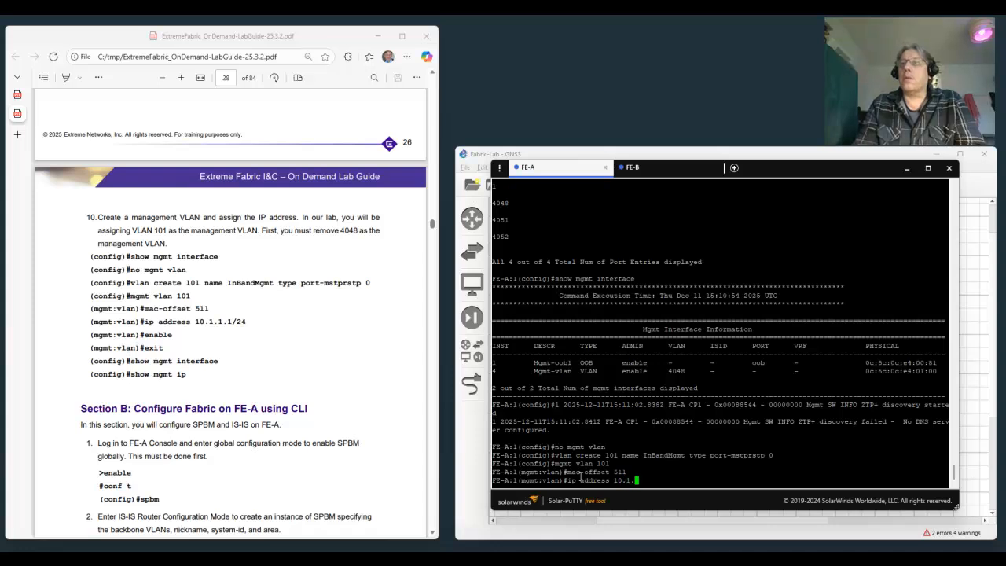
pyautogui.write('1.1/2')
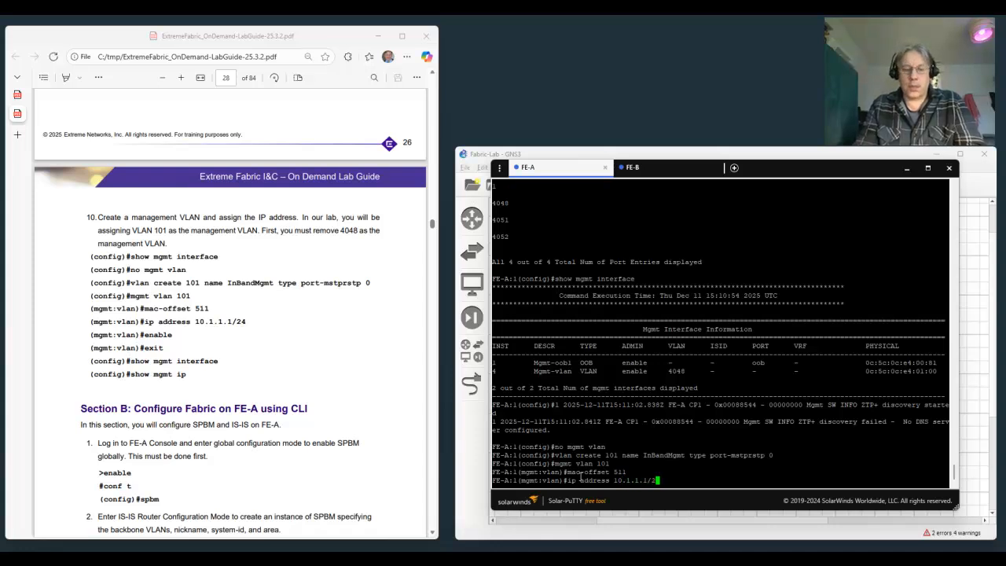
pyautogui.write('4')
pyautogui.press('Return')
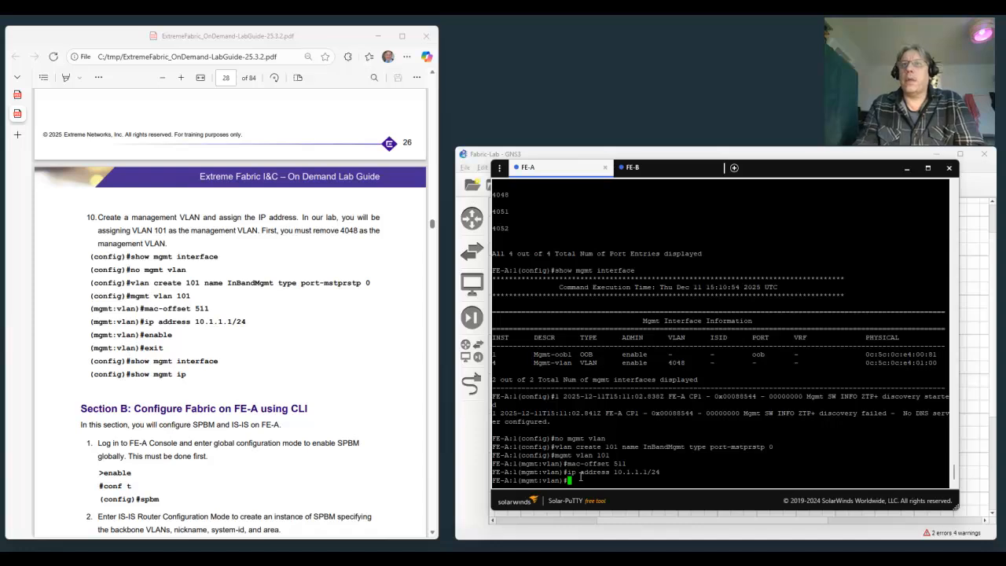
# Enable the management VLAN interface on FE-A and exit back to global configuration mode.
pyautogui.write('enable')
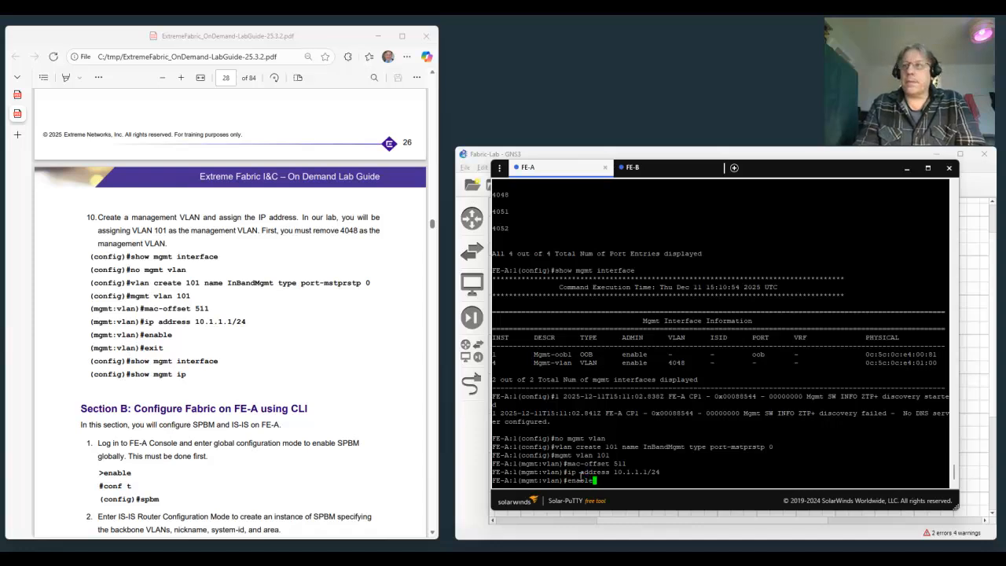
pyautogui.press('Return')
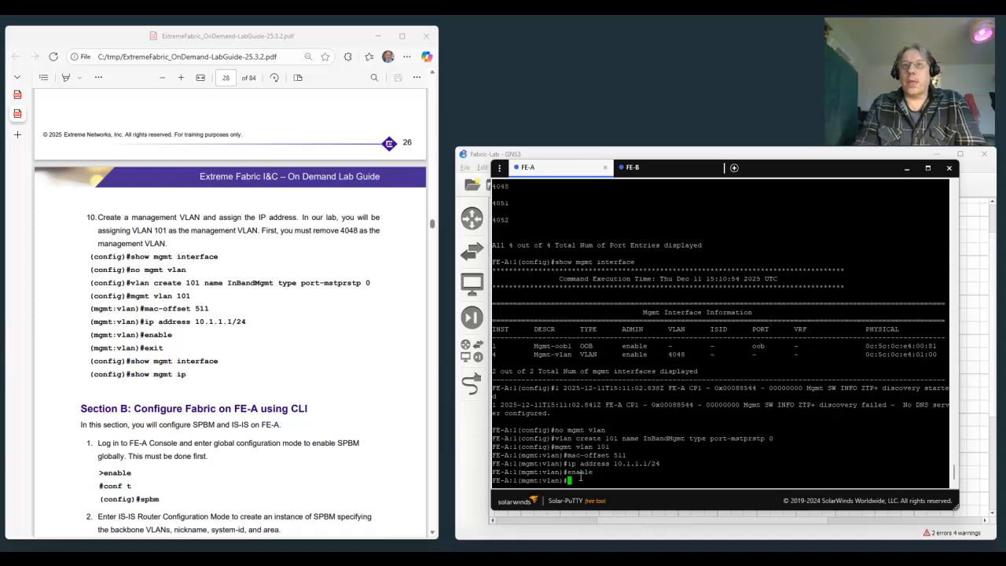
pyautogui.write('exit')
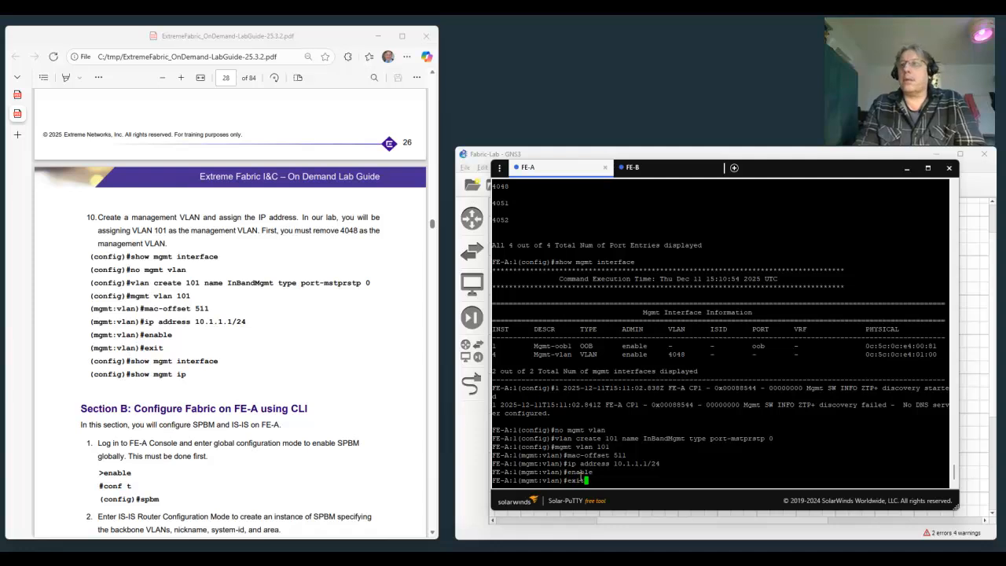
pyautogui.press('Return')
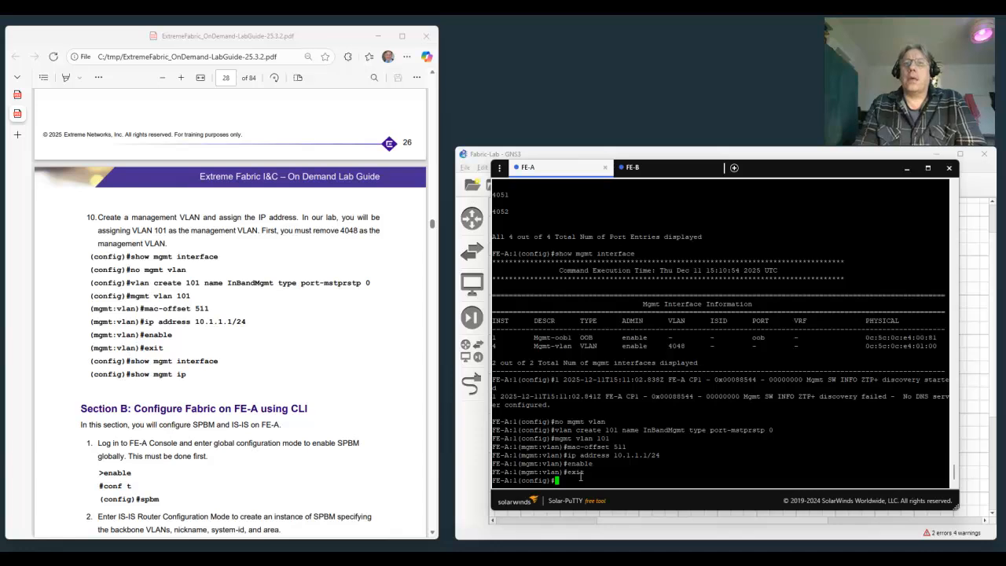
# Check FE-A's management interfaces and IP addresses with show mgmt interface and show mgmt ip.
pyautogui.write('show mgm')
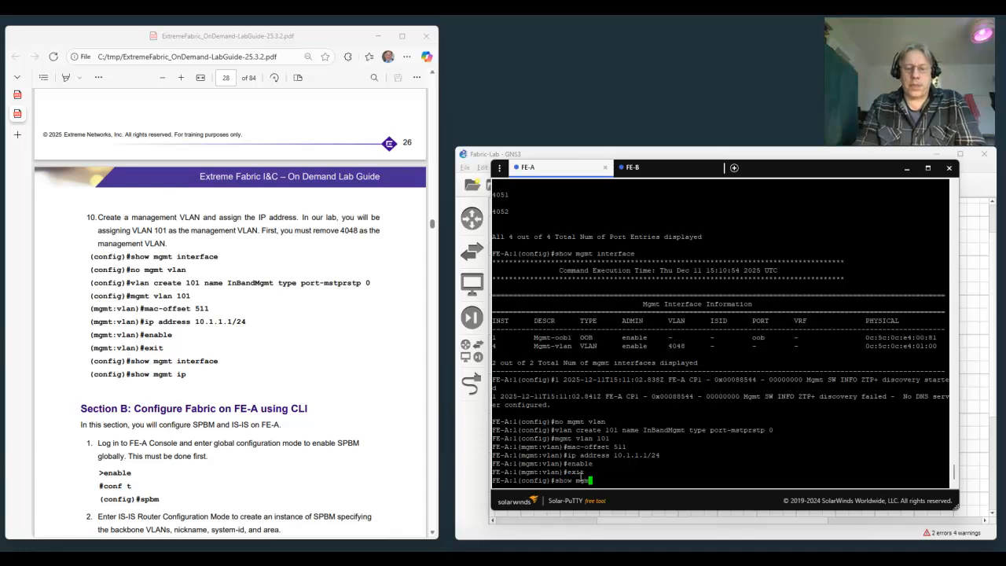
pyautogui.write('t interface')
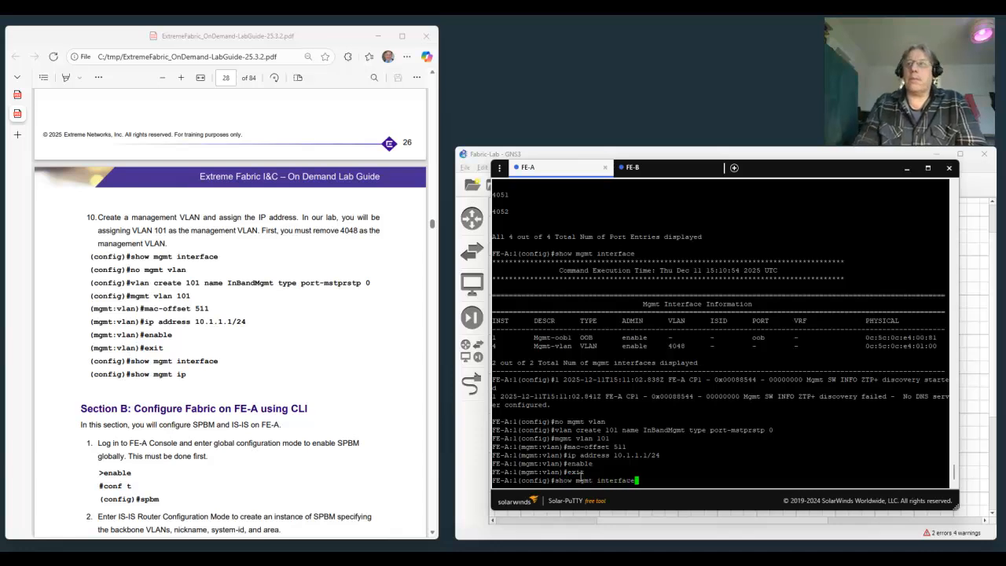
pyautogui.press('Return')
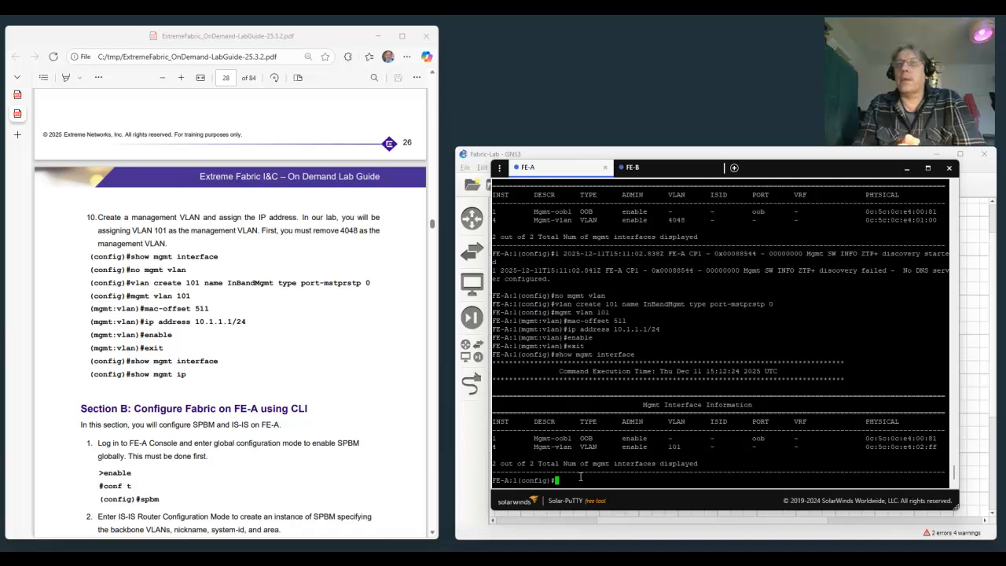
pyautogui.write('show mgmt ip')
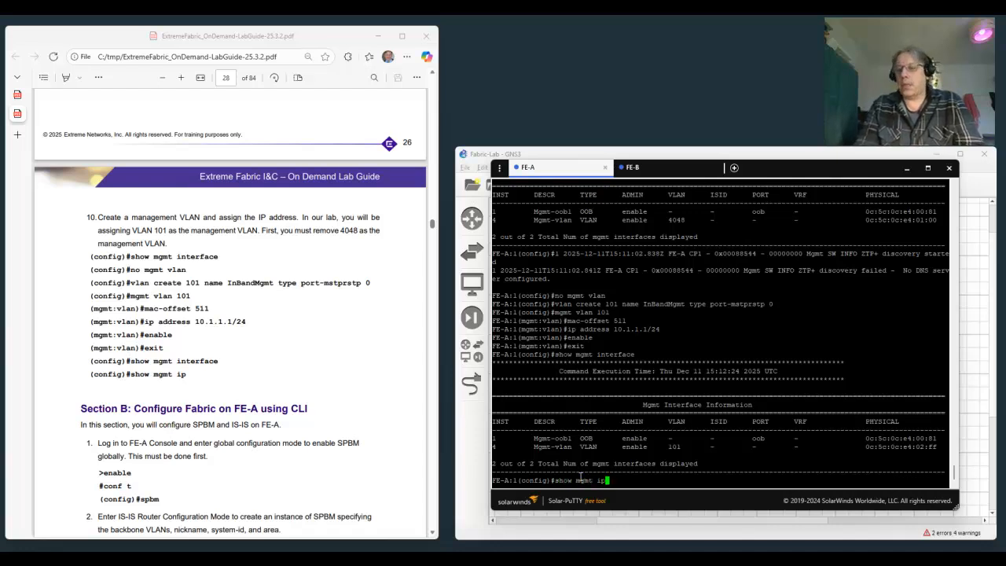
pyautogui.press('Return')
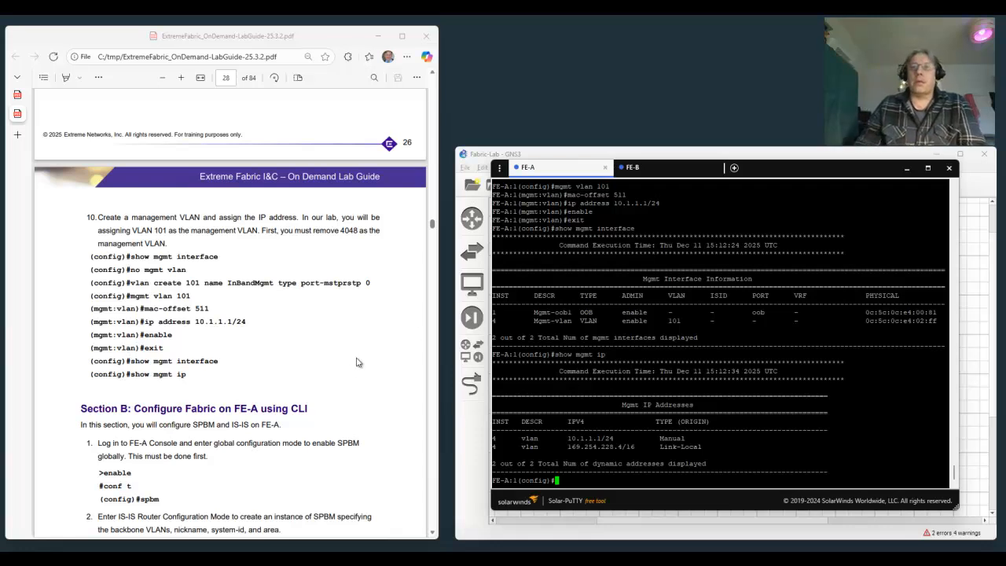
# Bring up lab guide Section B and enable SPBM globally on FE-A with the spbm command.
pyautogui.scroll(-3, 338, 376)
pyautogui.scroll(-2, 333, 376)
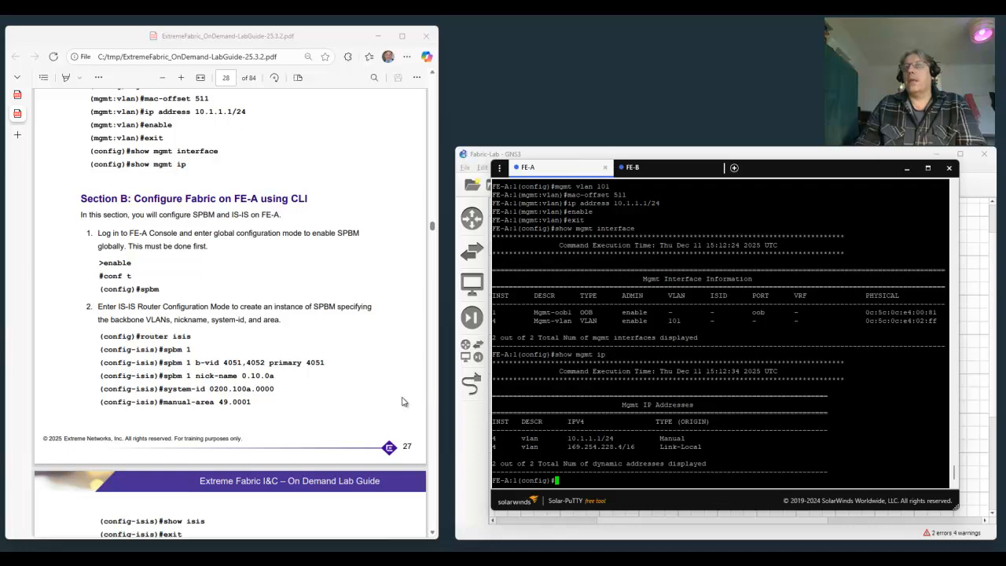
pyautogui.write('spbm')
pyautogui.press('Return')
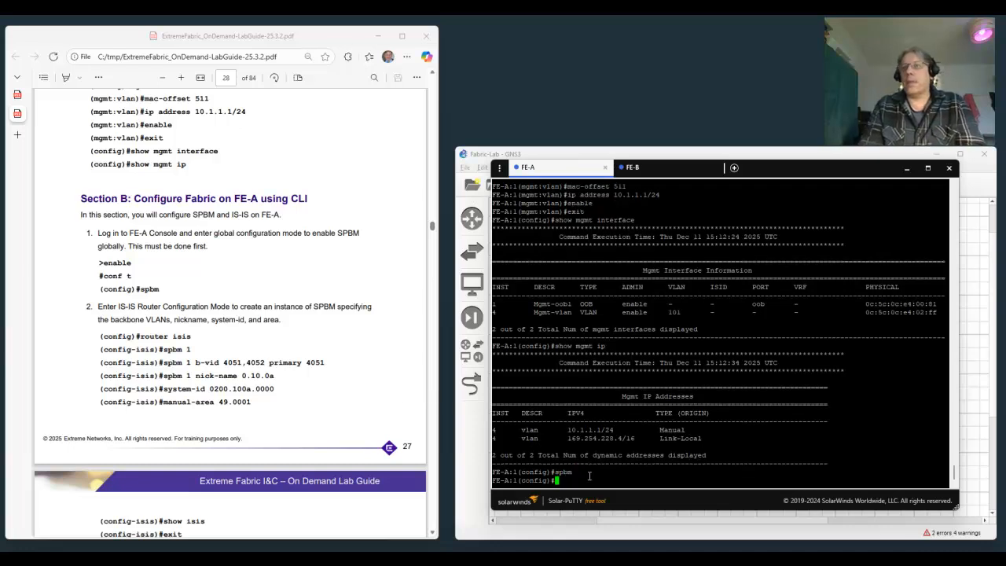
# Enter IS-IS router configuration mode on FE-A with router isis and create SPBM instance 1.
pyautogui.write('router isis')
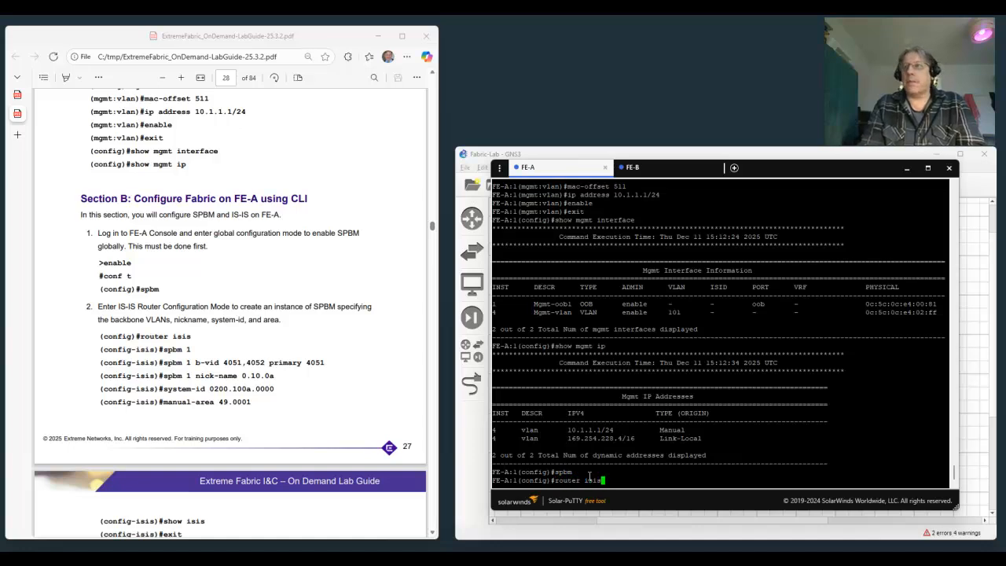
pyautogui.press('Return')
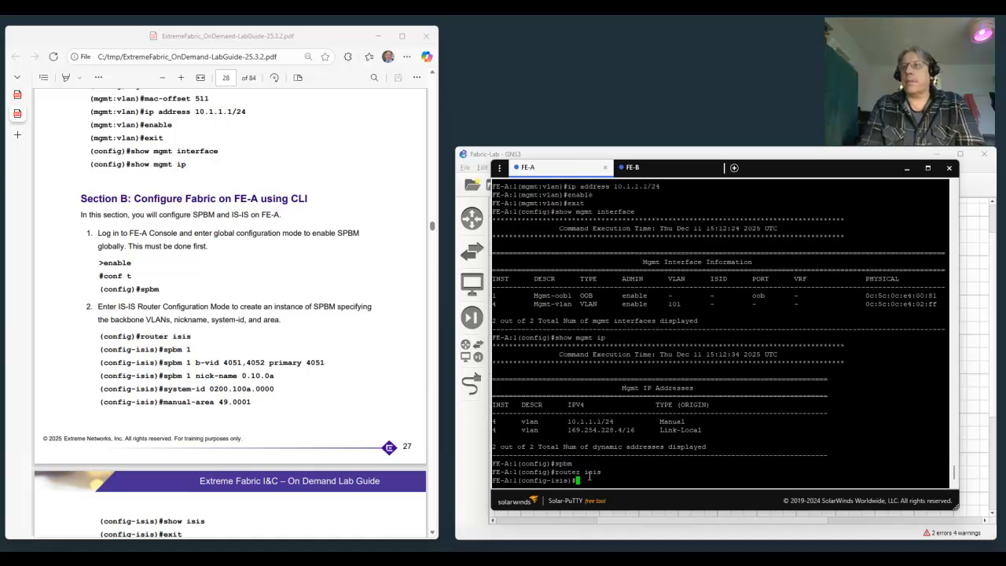
pyautogui.write('spbm 1')
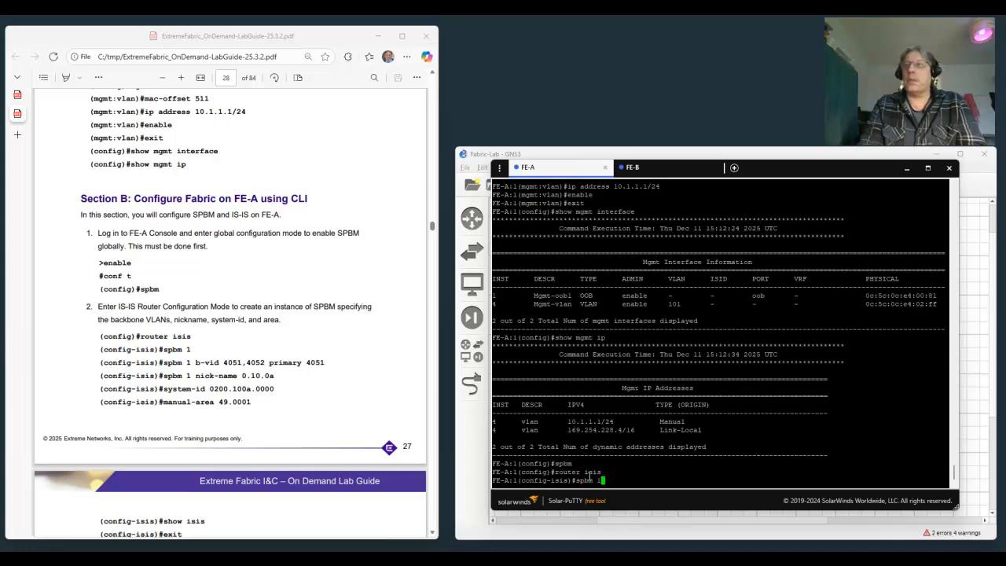
pyautogui.press('Return')
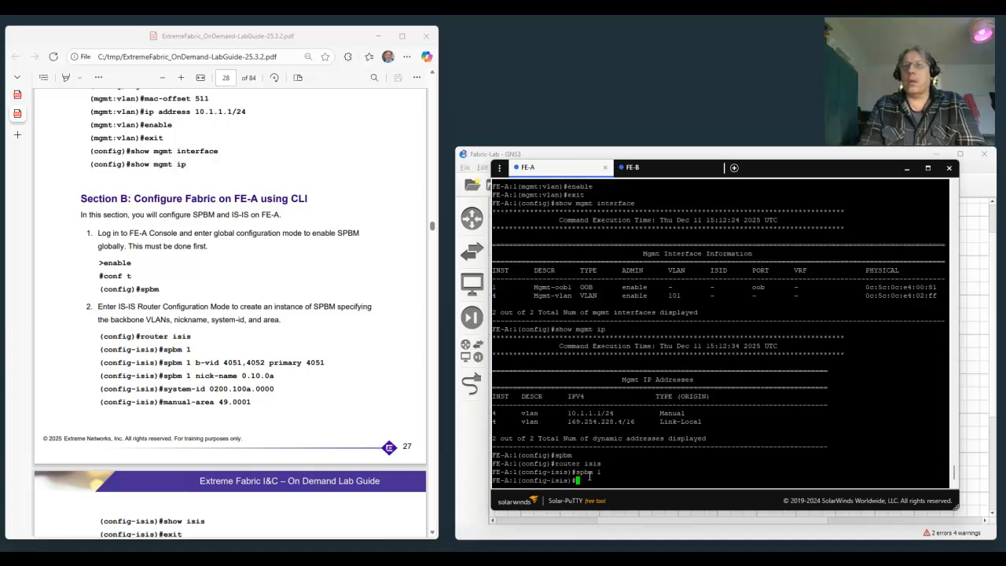
# Assign backbone VLANs 4051 and 4052 to SPBM instance 1 on FE-A, with 4051 as the primary.
pyautogui.write('spbm ')
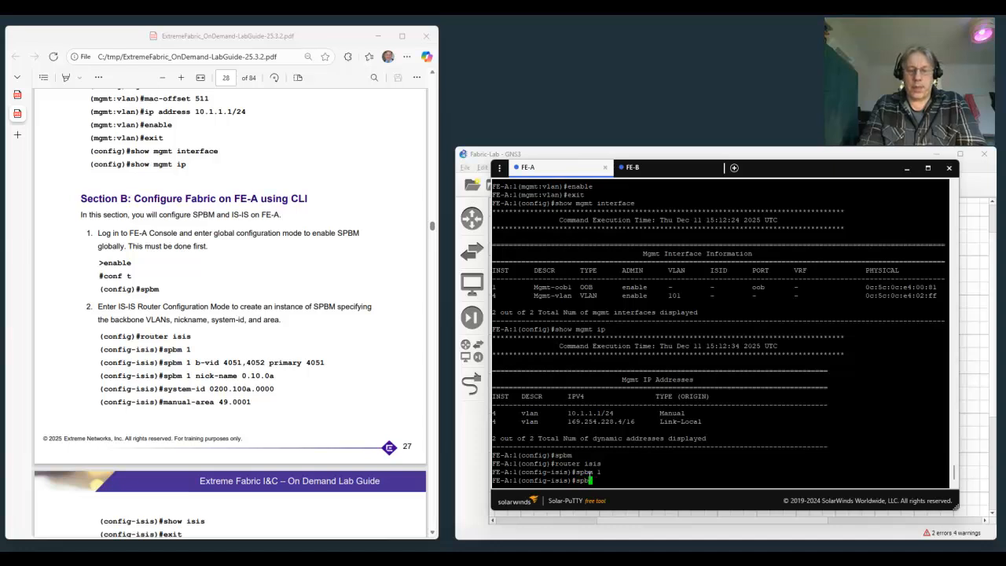
pyautogui.write('1 b-vid ')
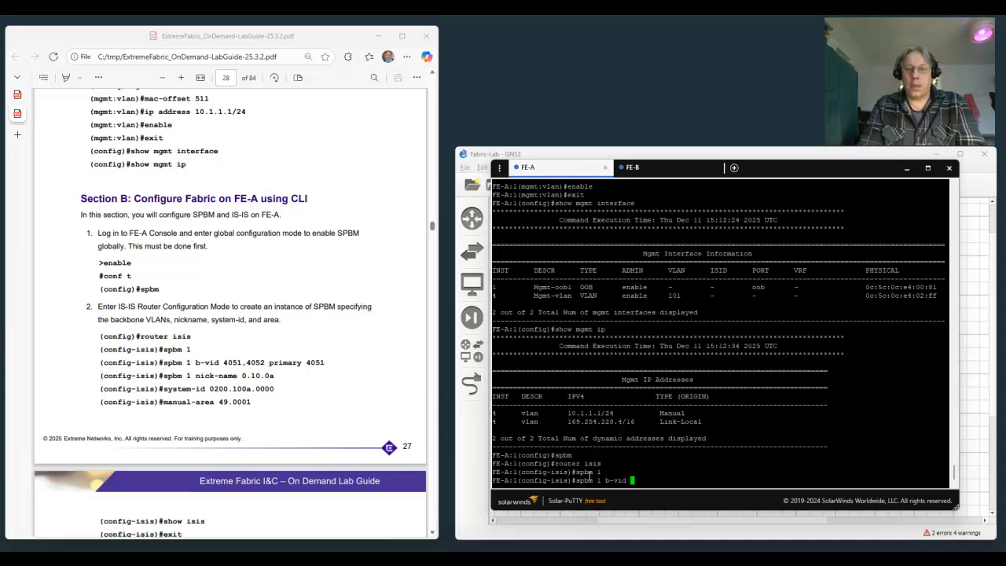
pyautogui.write('4051')
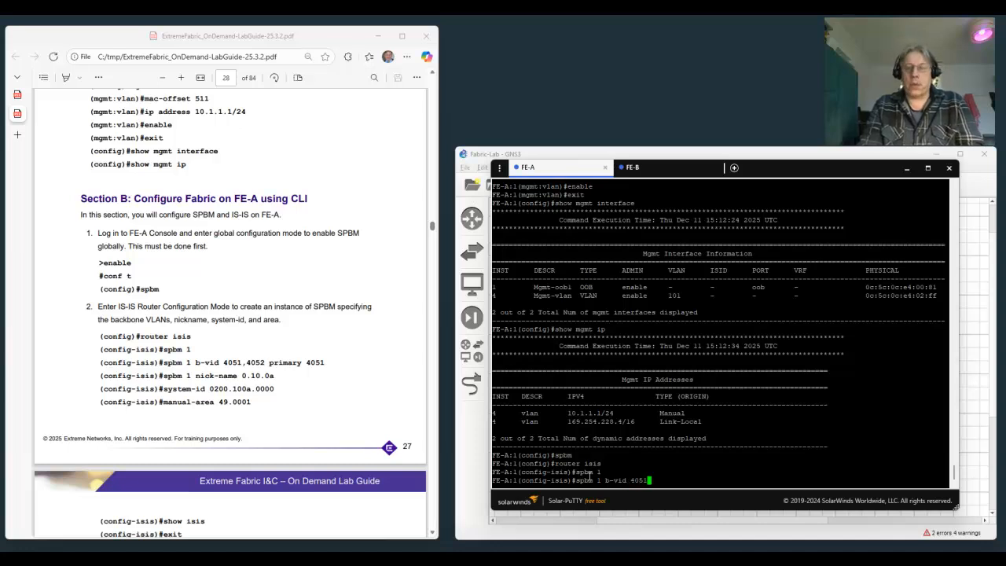
pyautogui.write(',40')
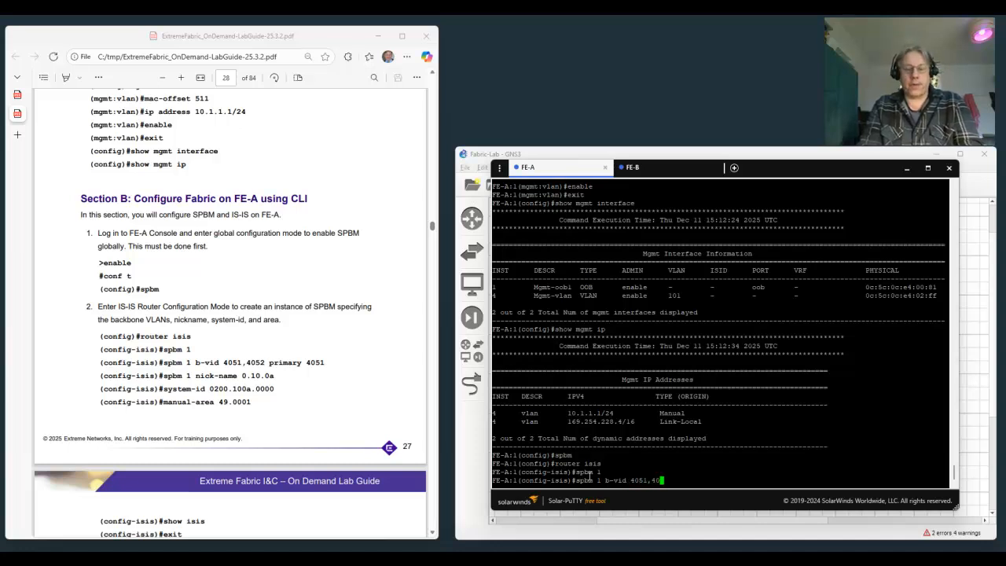
pyautogui.write('52 primary 4051')
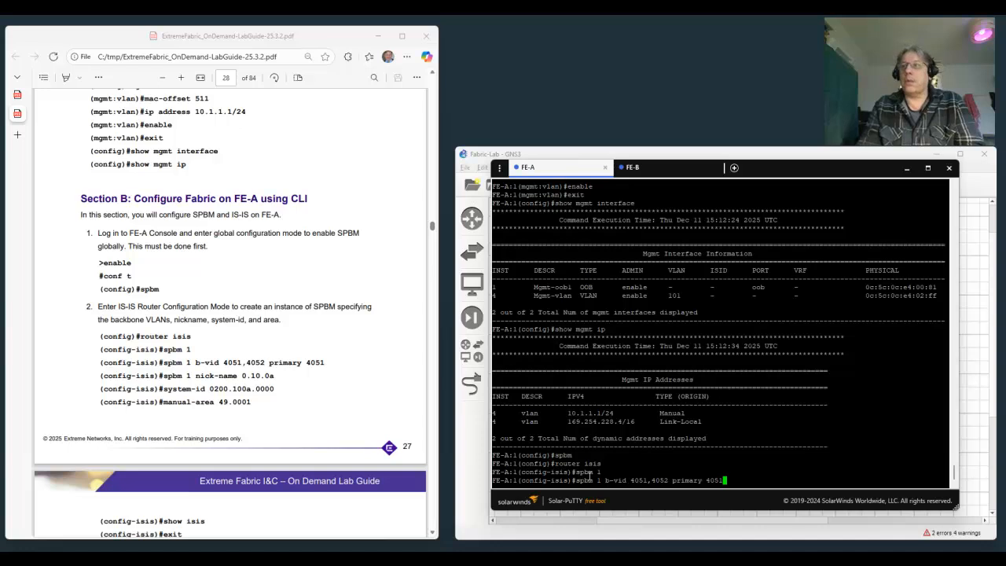
pyautogui.press('Return')
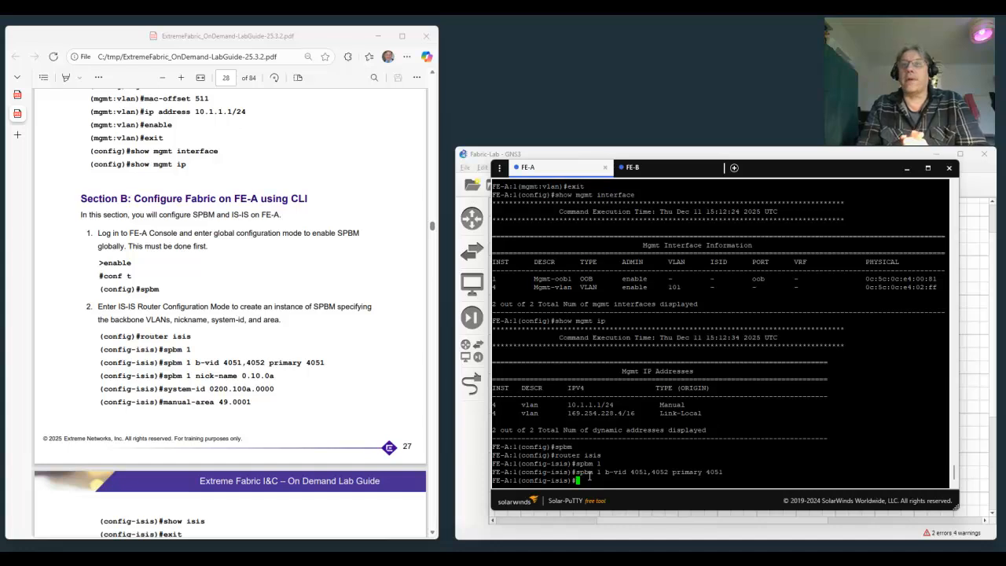
# Set the nick-name of SPBM instance 1 on FE-A to 0.10.0a and return to a clean prompt.
pyautogui.write('sp')
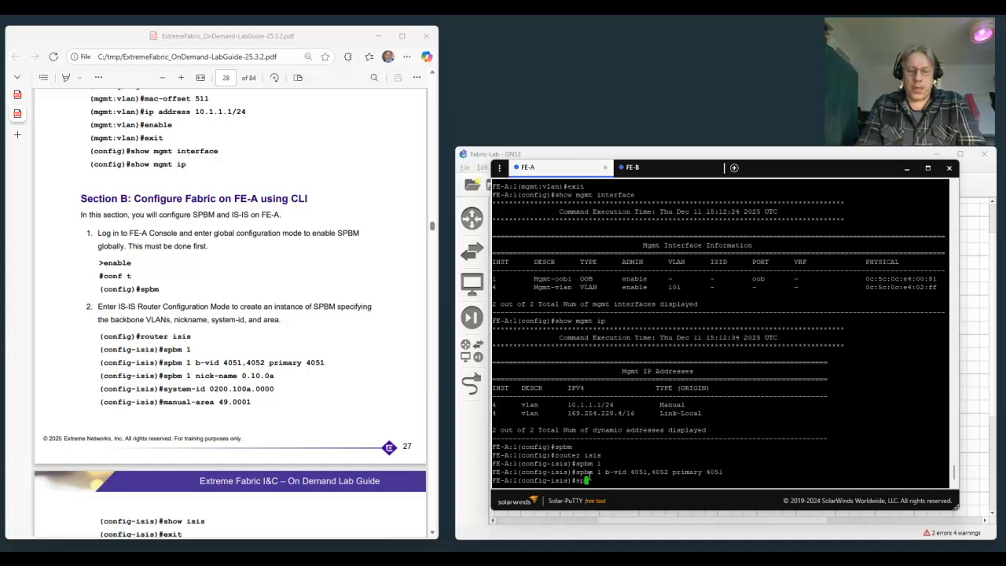
pyautogui.write('bm 1 ')
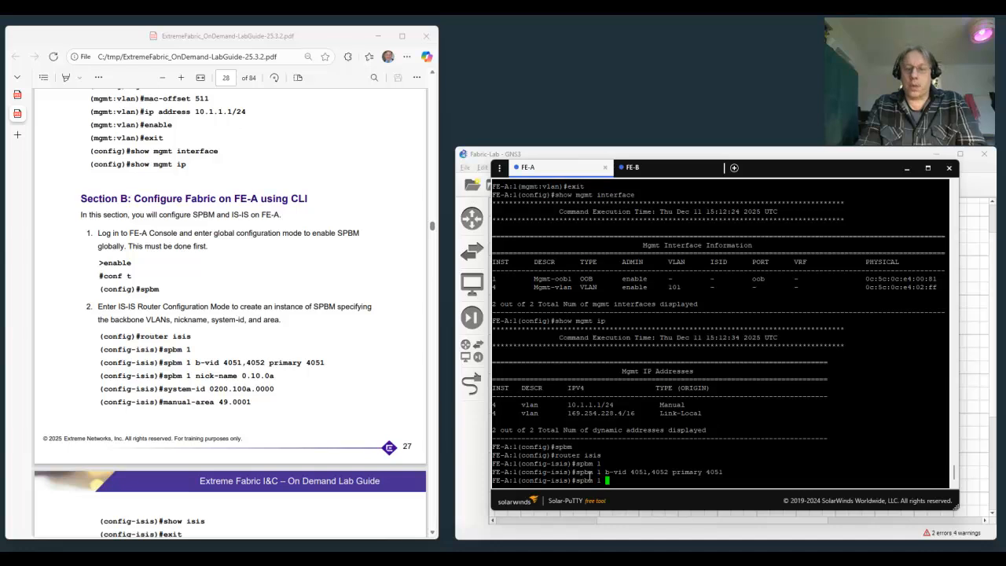
pyautogui.write('nick-')
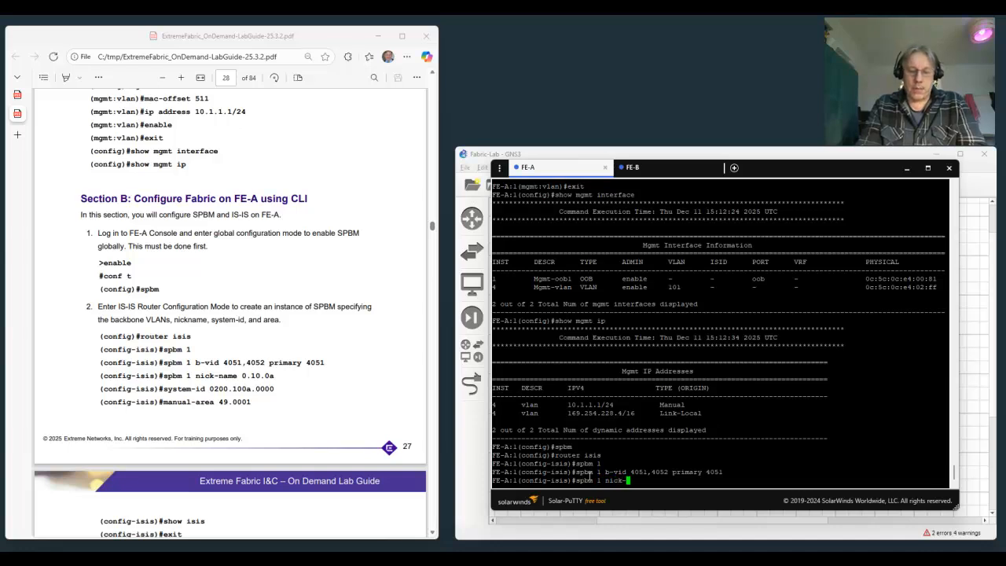
pyautogui.write('name 0.10.0a')
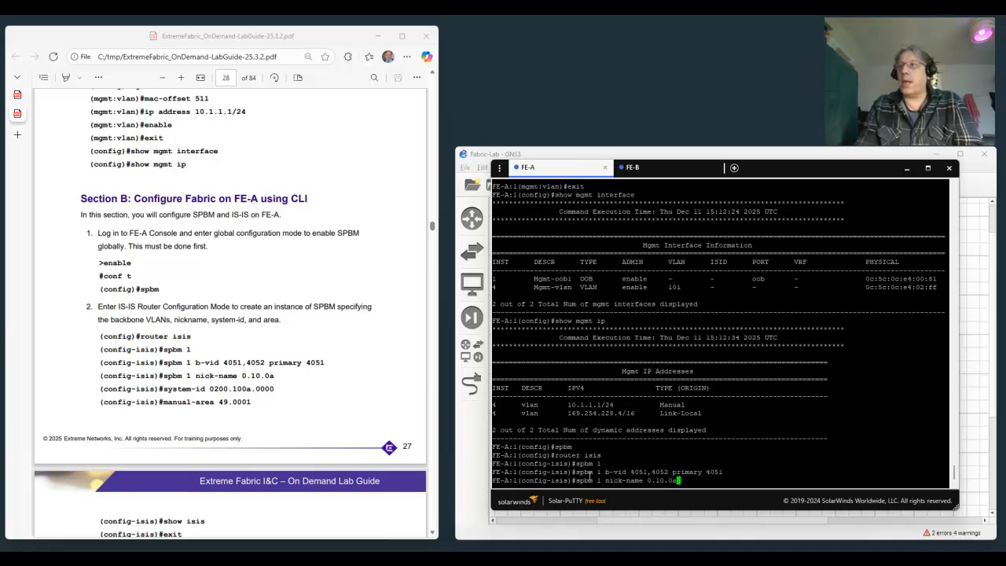
pyautogui.press('Return')
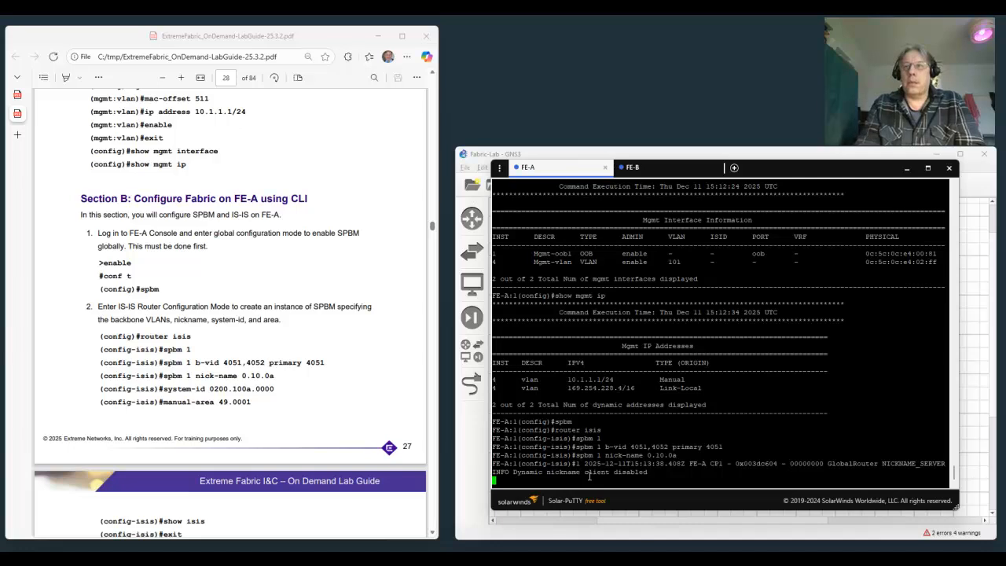
pyautogui.press('Return')
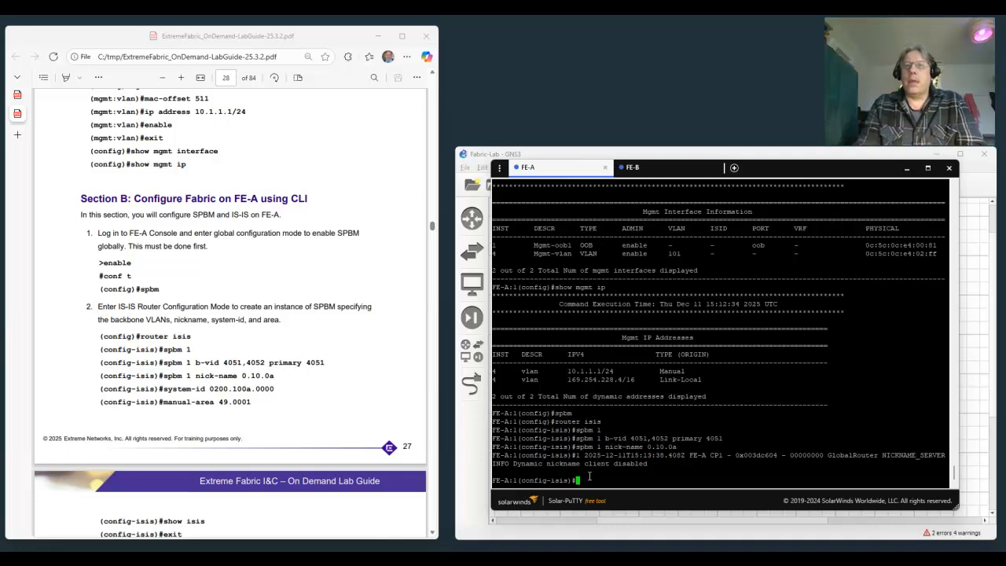
# Set the IS-IS system ID on FE-A to 0200.100a.0000 with the system-id command.
pyautogui.write('system-')
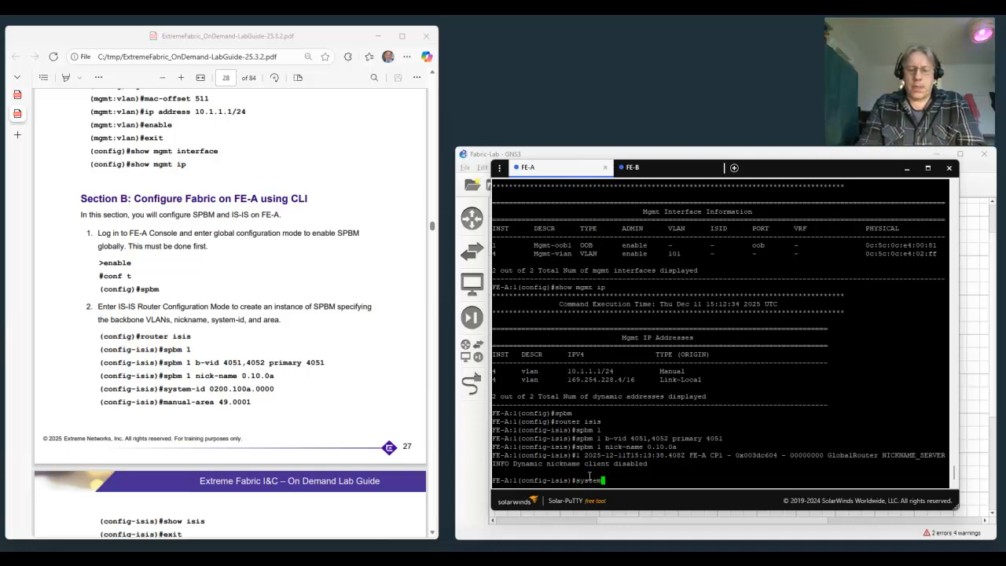
pyautogui.write('id')
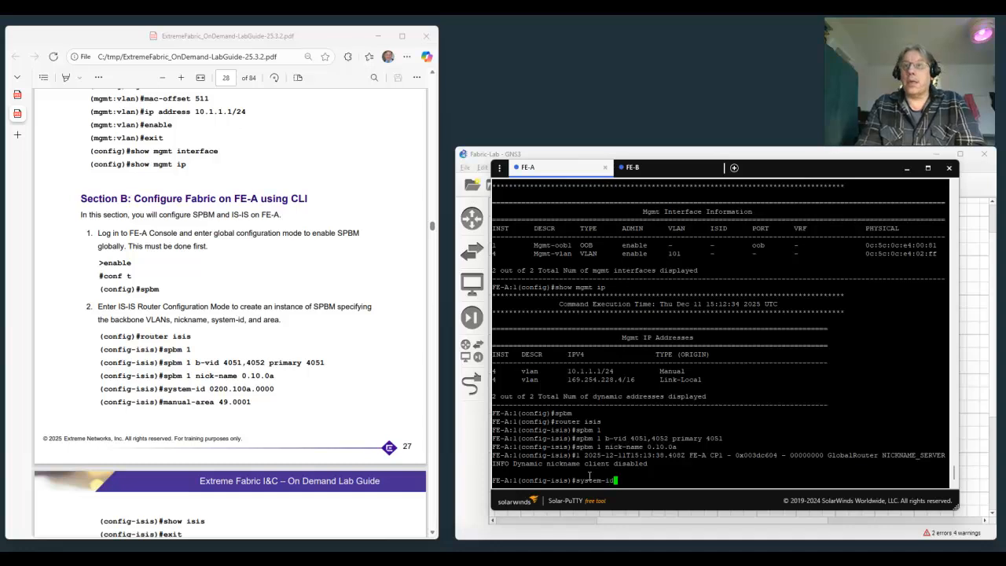
pyautogui.write(' 020')
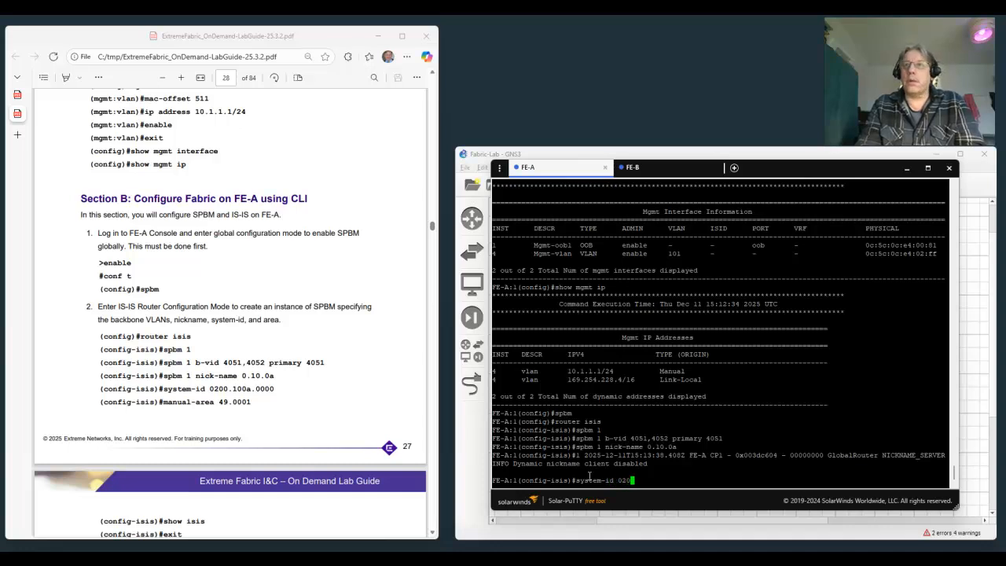
pyautogui.write('0.100a.0000')
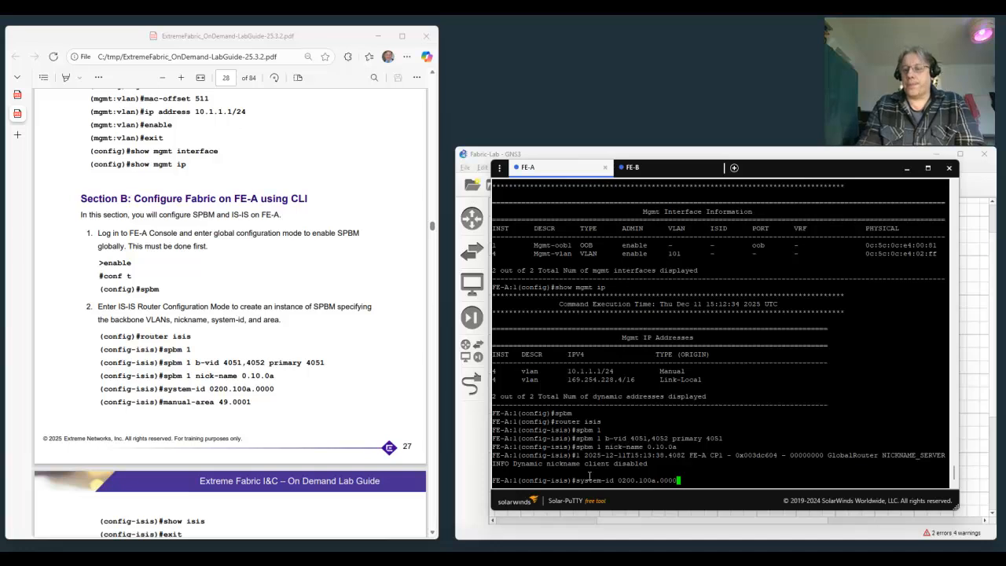
pyautogui.press('Return')
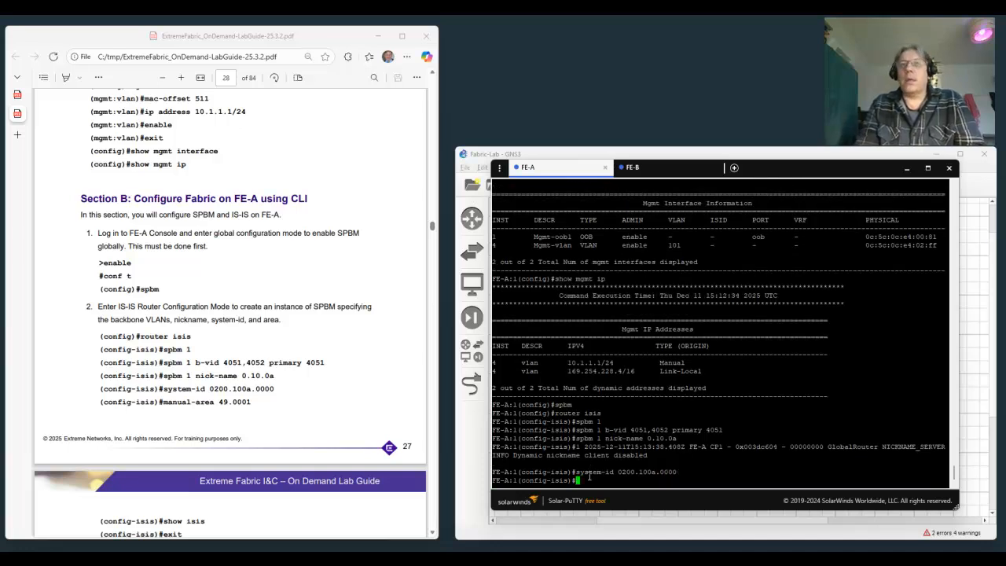
# Set the IS-IS manual area on FE-A to 49.0001 with the manual-area command.
pyautogui.write('man')
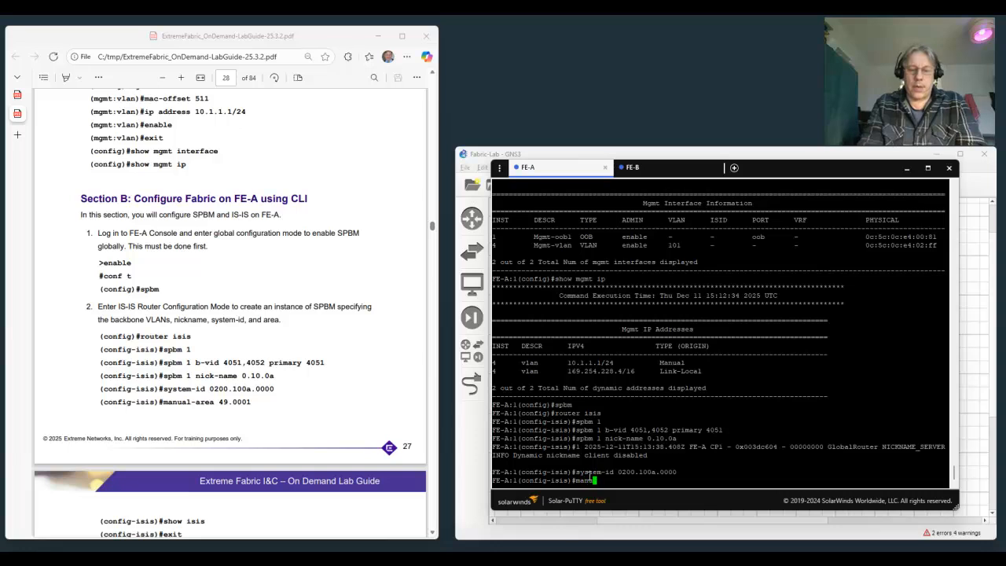
pyautogui.write('ual area')
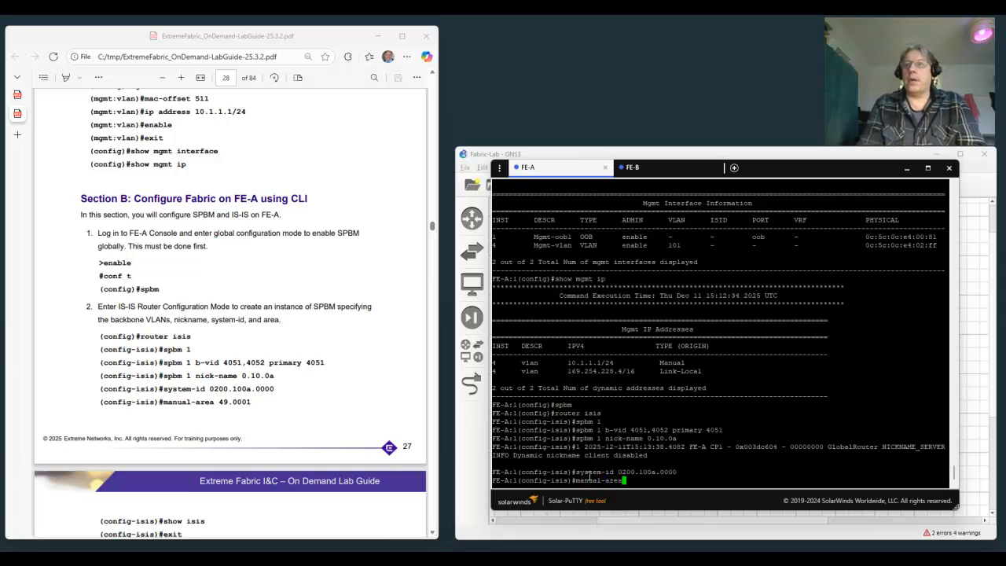
pyautogui.write(' 49')
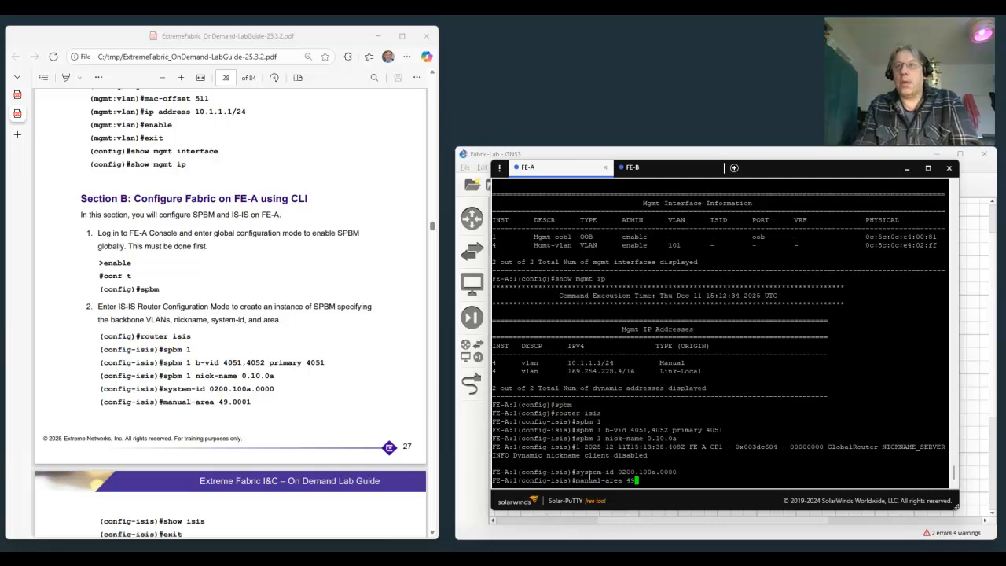
pyautogui.write('.0001')
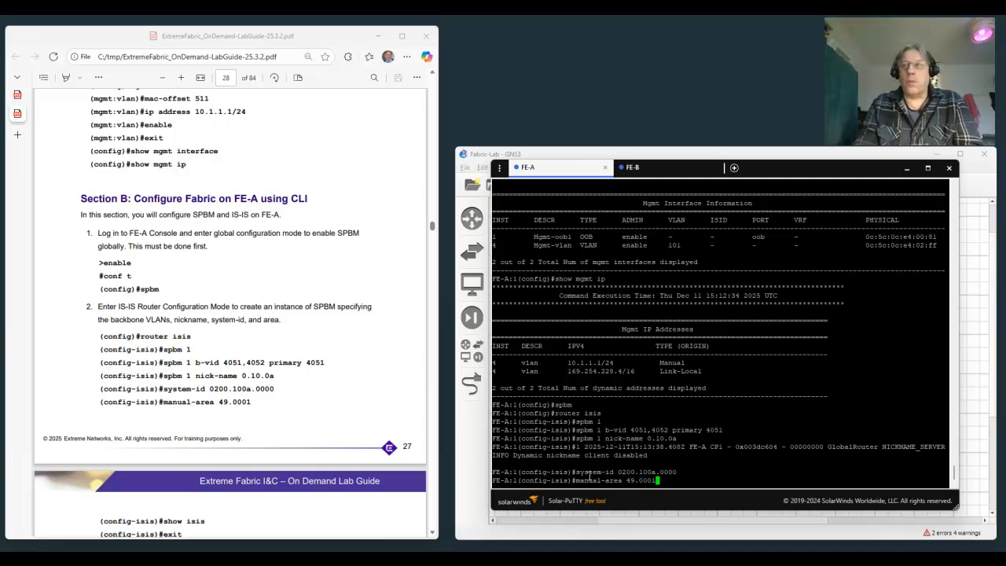
pyautogui.press('Return')
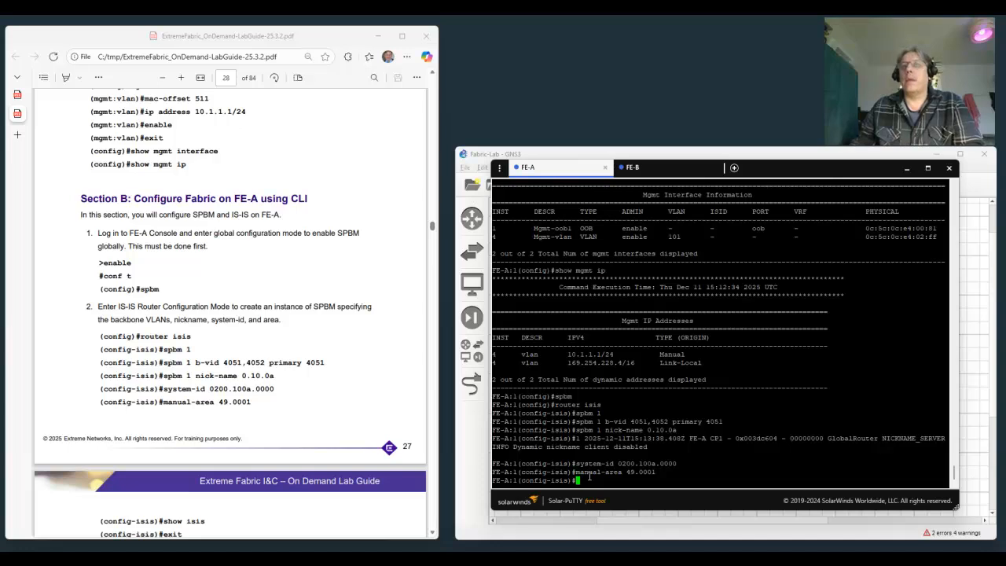
# Display the full IS-IS general information on FE-A with show isis, then exit to global configuration mode.
pyautogui.scroll(-4, 303, 315)
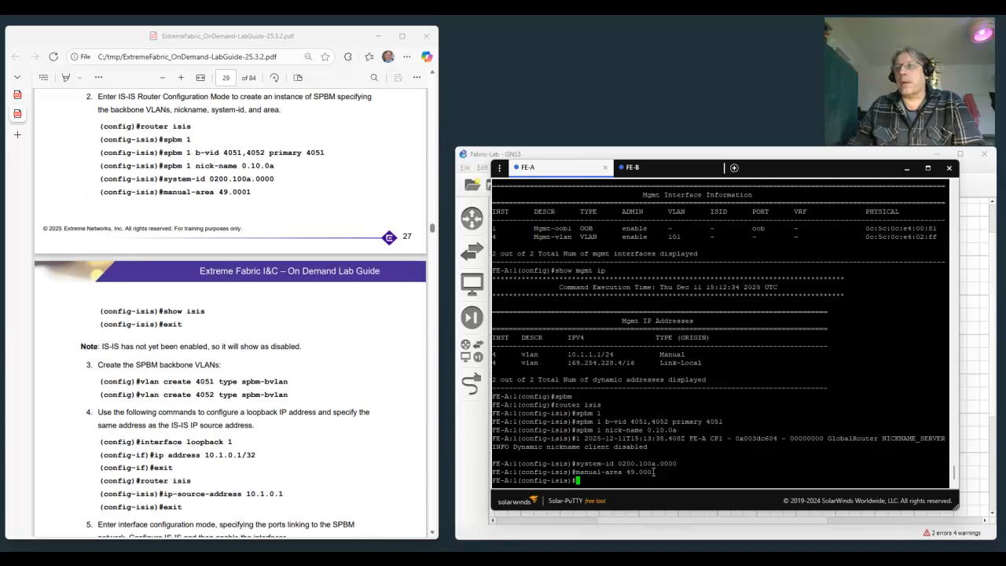
pyautogui.write('show isis')
pyautogui.press('Return')
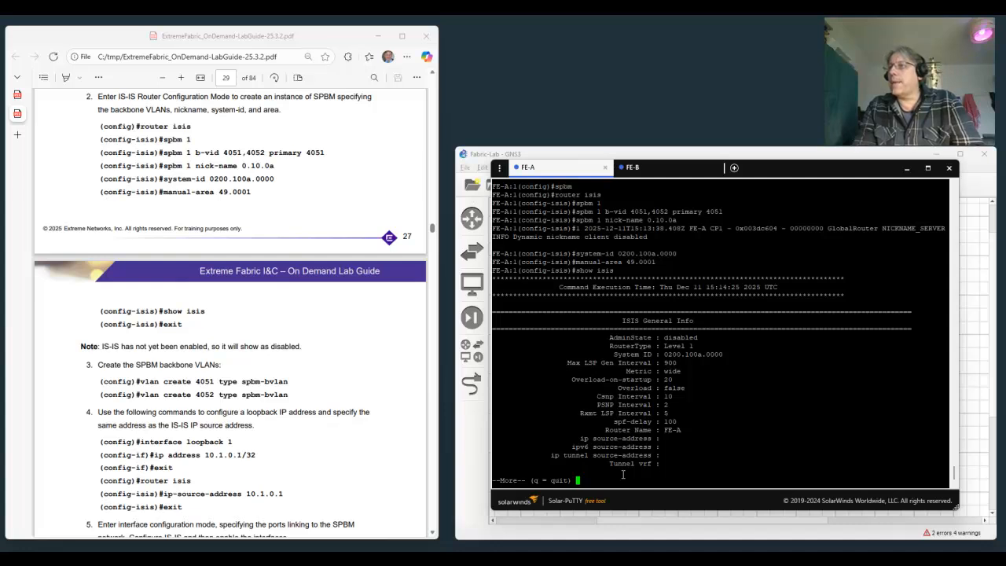
pyautogui.press('space')
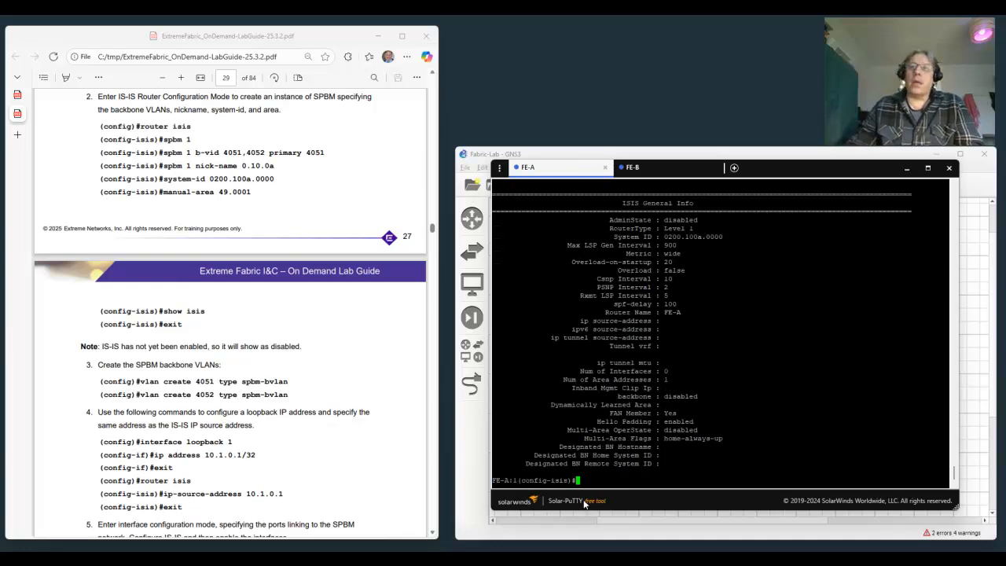
pyautogui.write('exit')
pyautogui.press('Return')
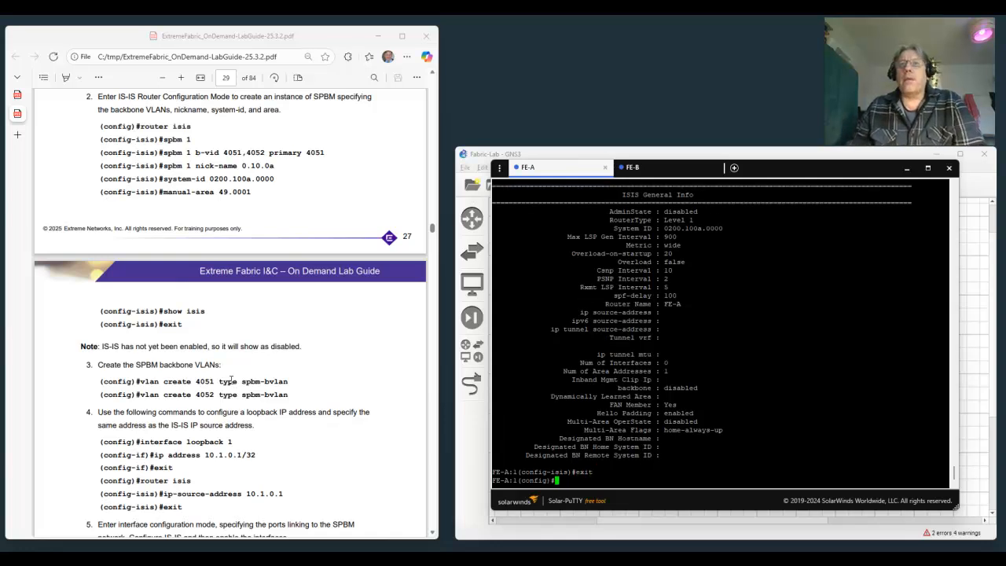
# Create backbone VLAN 4051 on FE-A with type spbm-bvlan, following step 3 of the lab guide.
pyautogui.scroll(-3, 230, 380)
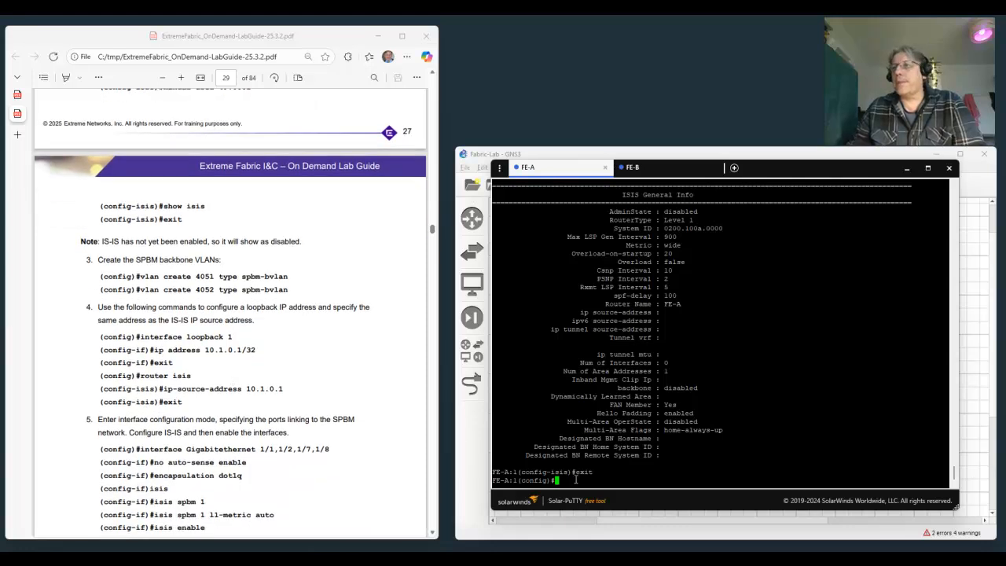
pyautogui.write('vlan create 4')
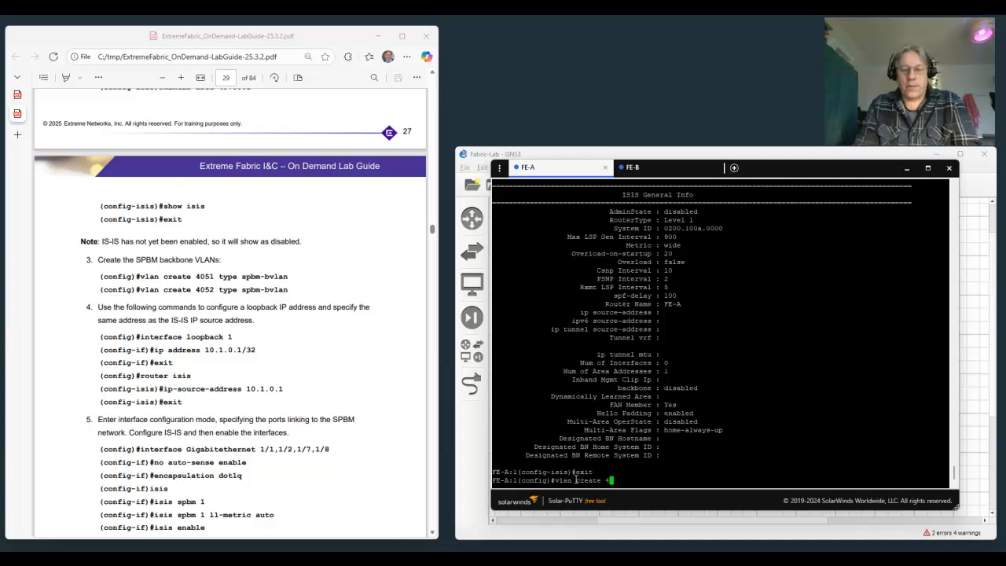
pyautogui.write('051 ')
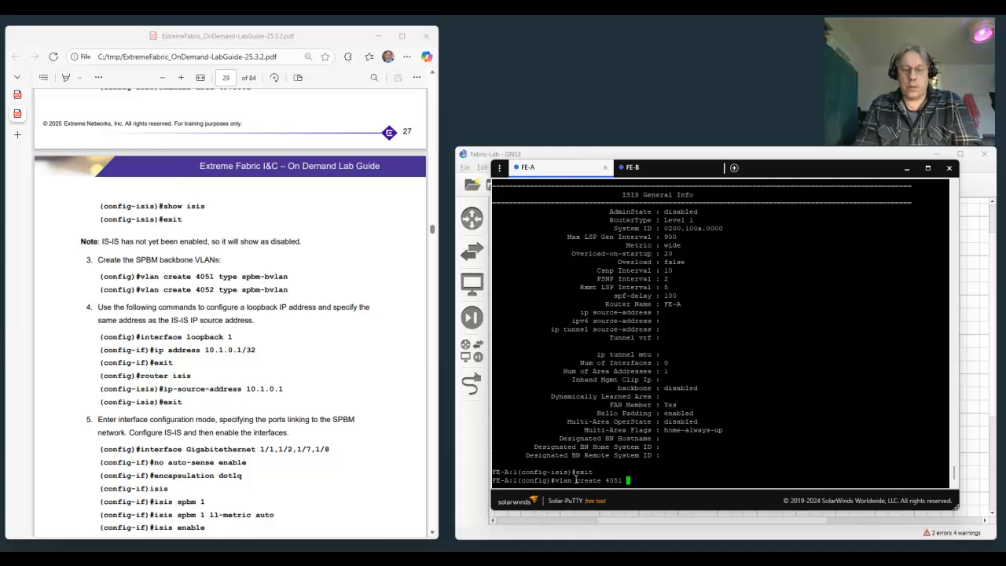
pyautogui.write('type spbm')
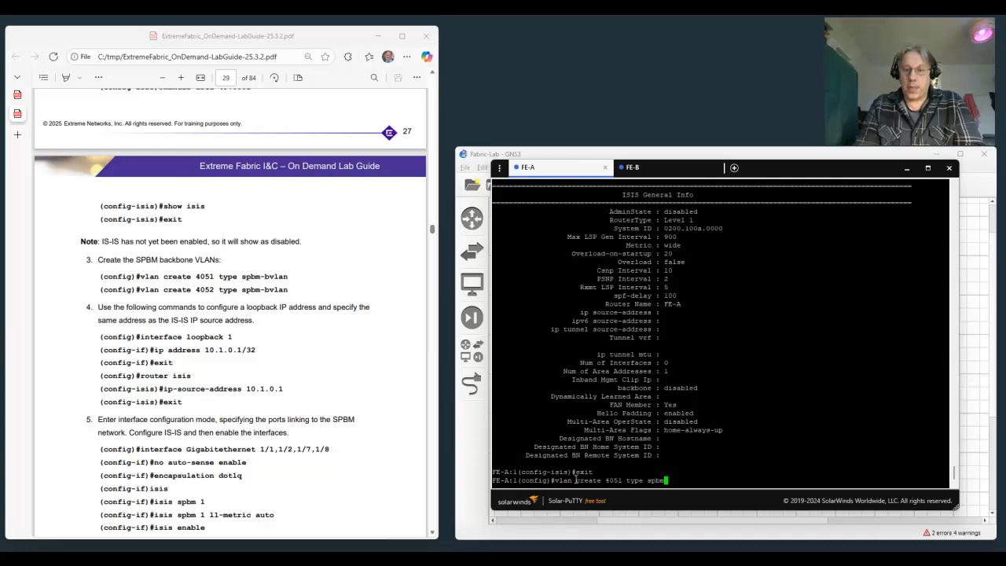
pyautogui.write('-b')
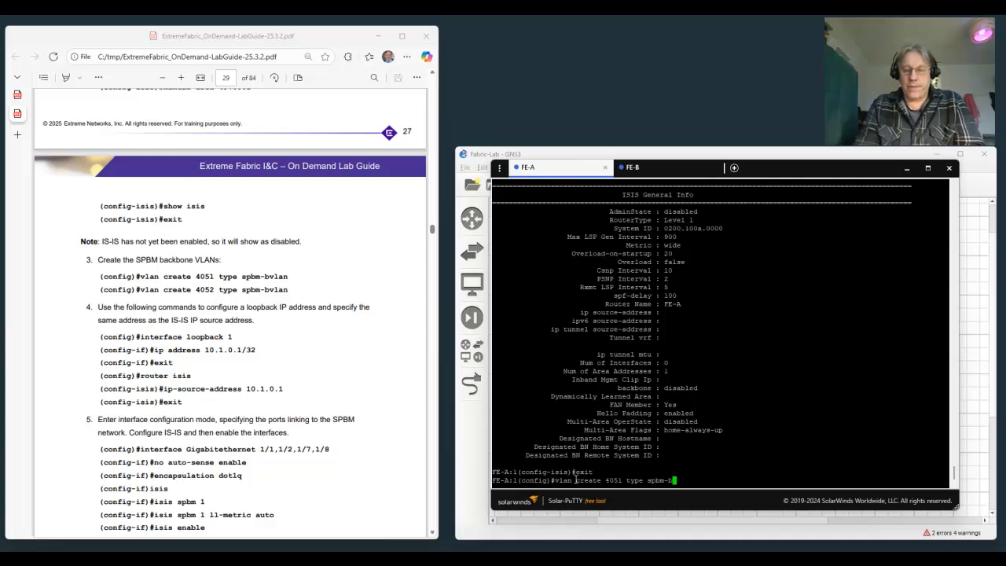
pyautogui.write('vlan')
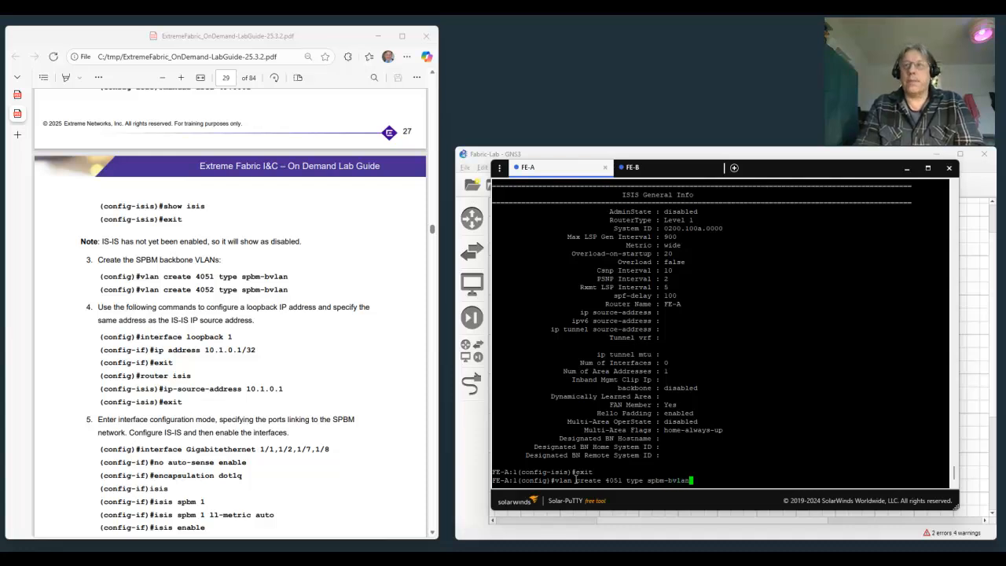
pyautogui.press('Return')
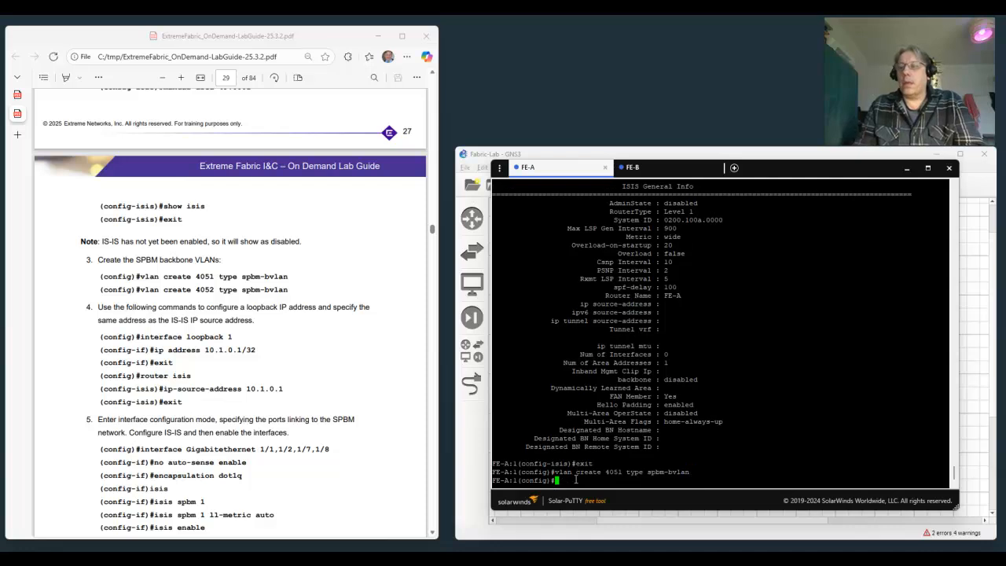
# Create the second backbone VLAN, 4052, on FE-A with type spbm-bvlan.
pyautogui.write('vlan create 4052 ')
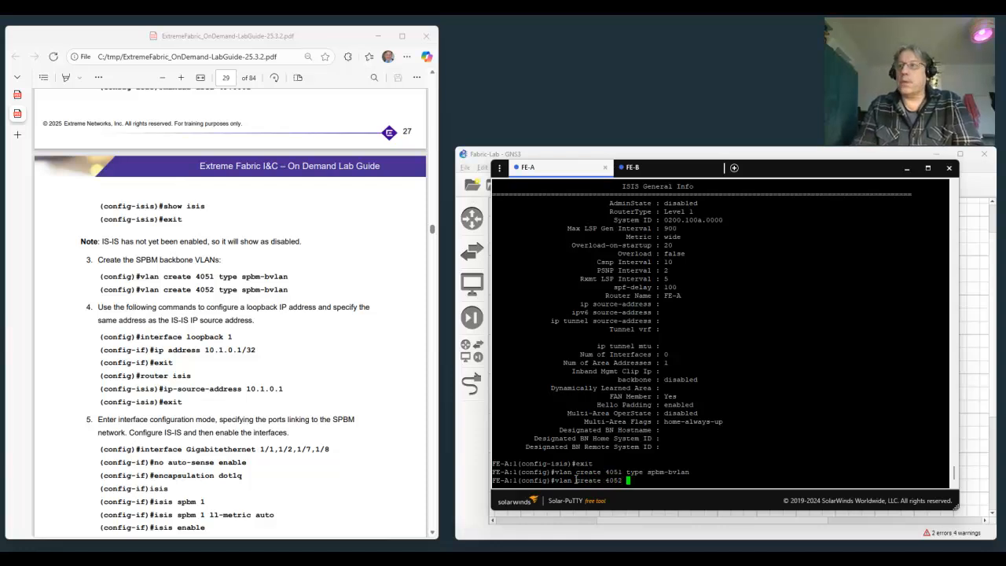
pyautogui.write('type ')
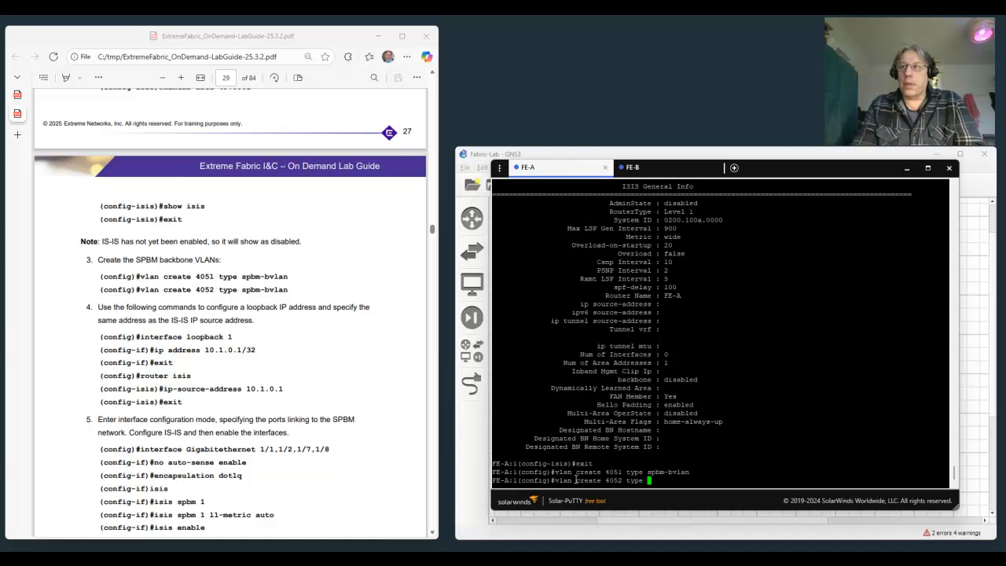
pyautogui.write('spbm-')
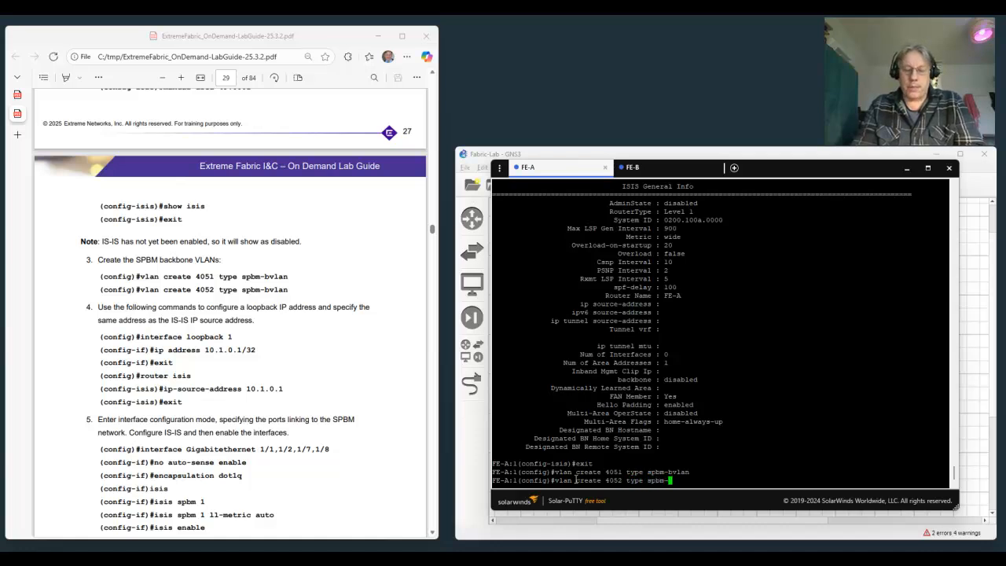
pyautogui.write('bvlan')
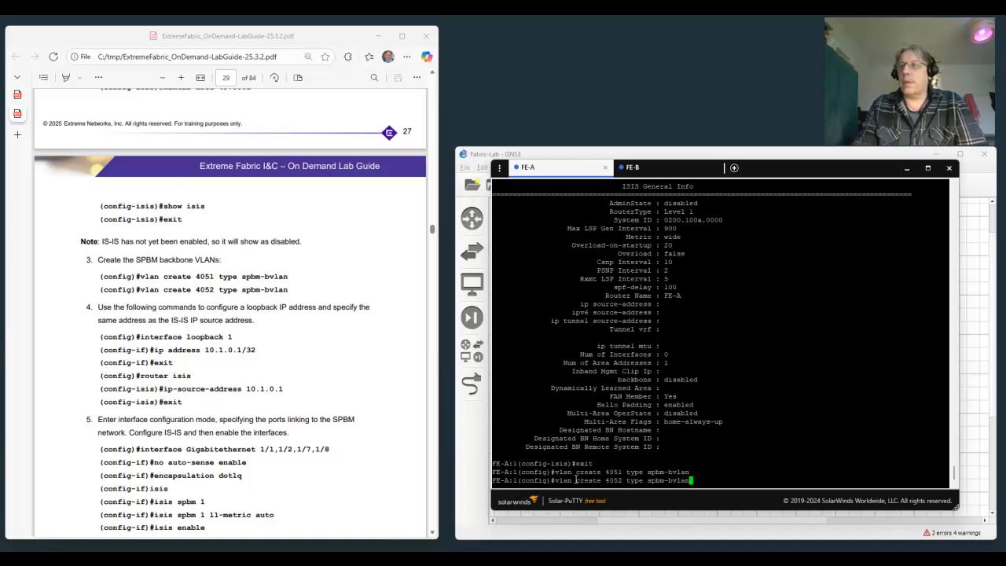
pyautogui.press('Return')
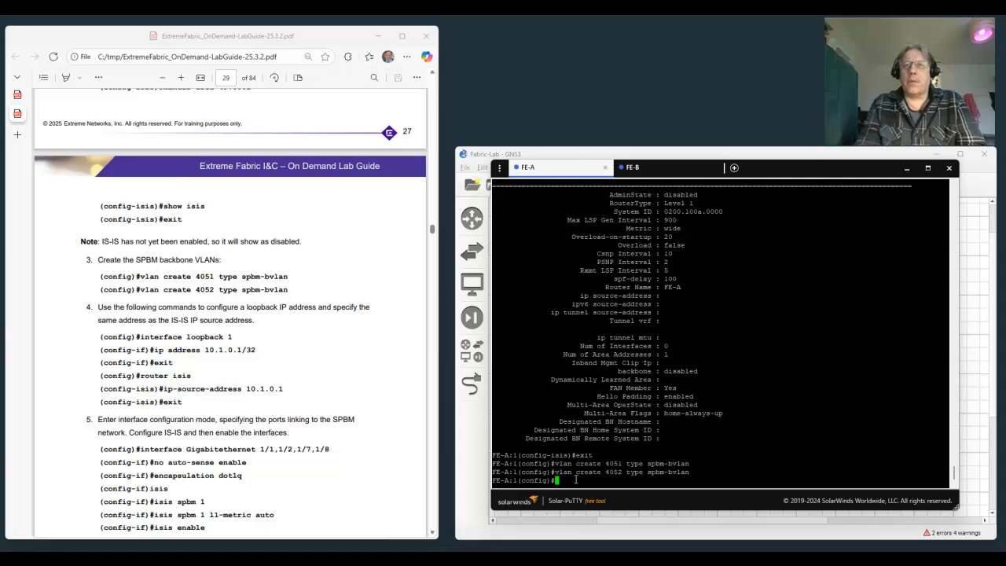
# Configure interface loopback 1 on FE-A with IP address 10.1.0.1/32 and exit to global configuration mode.
pyautogui.write('interface ')
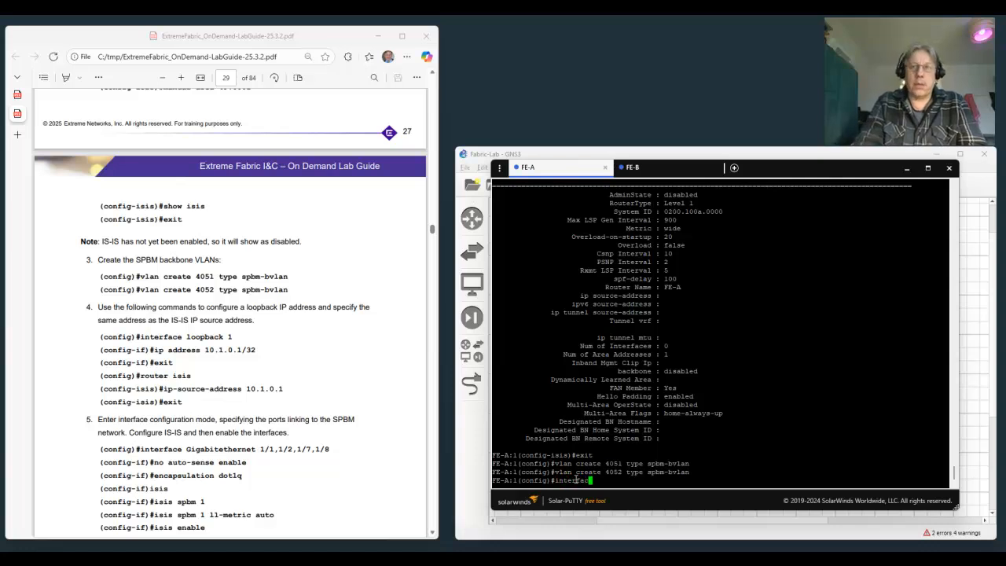
pyautogui.write('loopb')
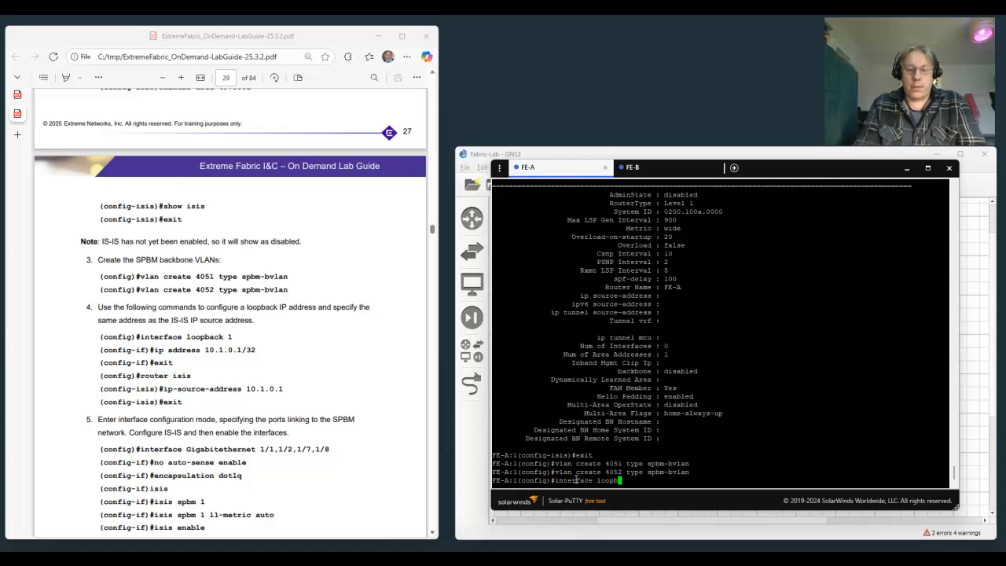
pyautogui.write('ack 1')
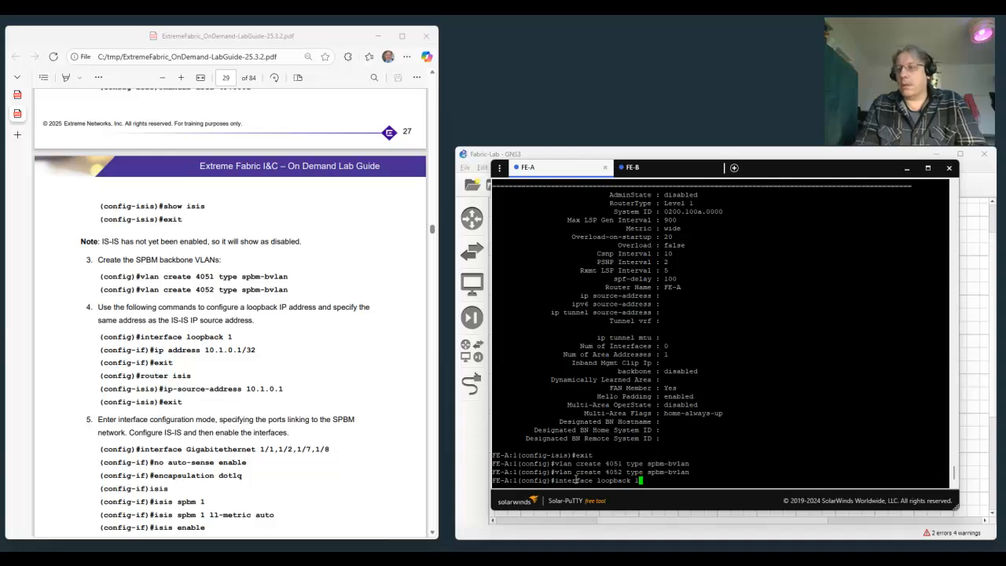
pyautogui.press('Return')
pyautogui.write('ip address 10')
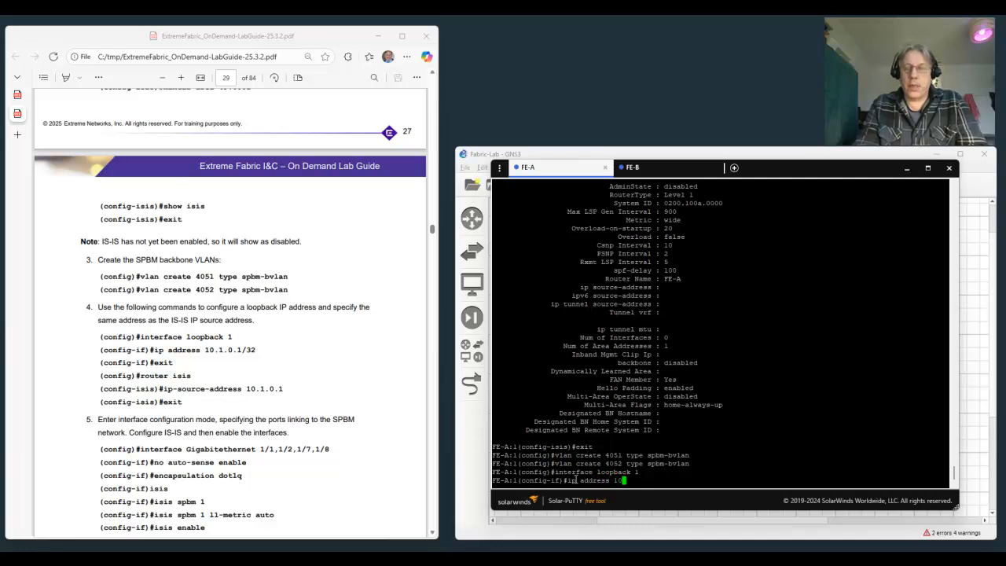
pyautogui.write('.1.0.1/32')
pyautogui.press('Return')
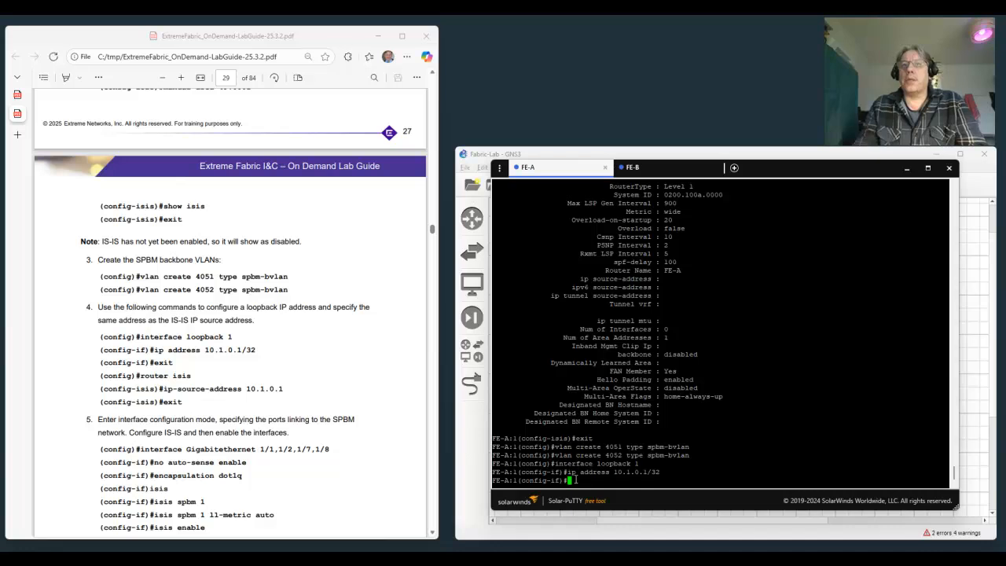
pyautogui.write('exit')
pyautogui.press('Return')
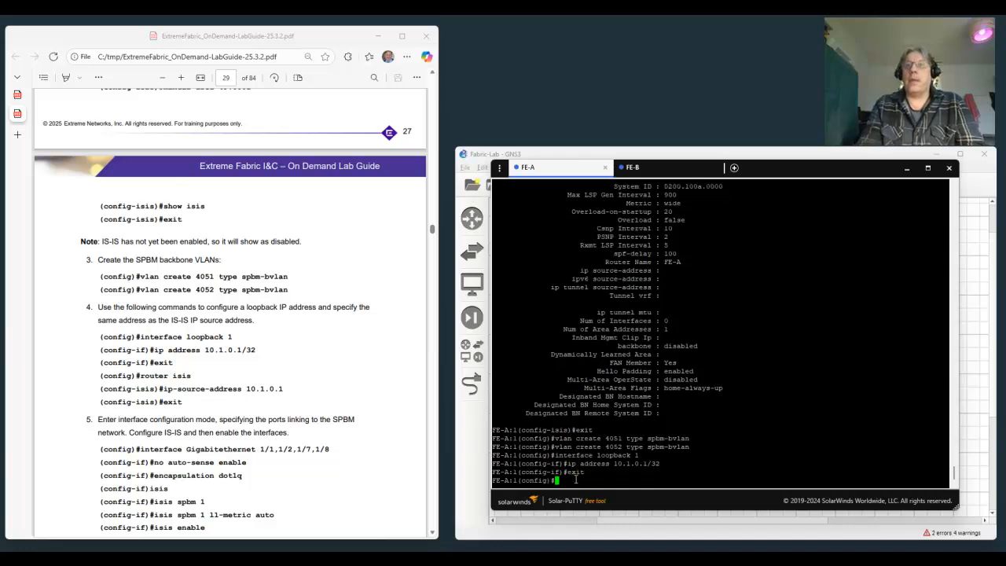
# Set the IS-IS IP source address on FE-A to 10.1.0.1 in router isis mode, and exit to global configuration mode.
pyautogui.write('rou')
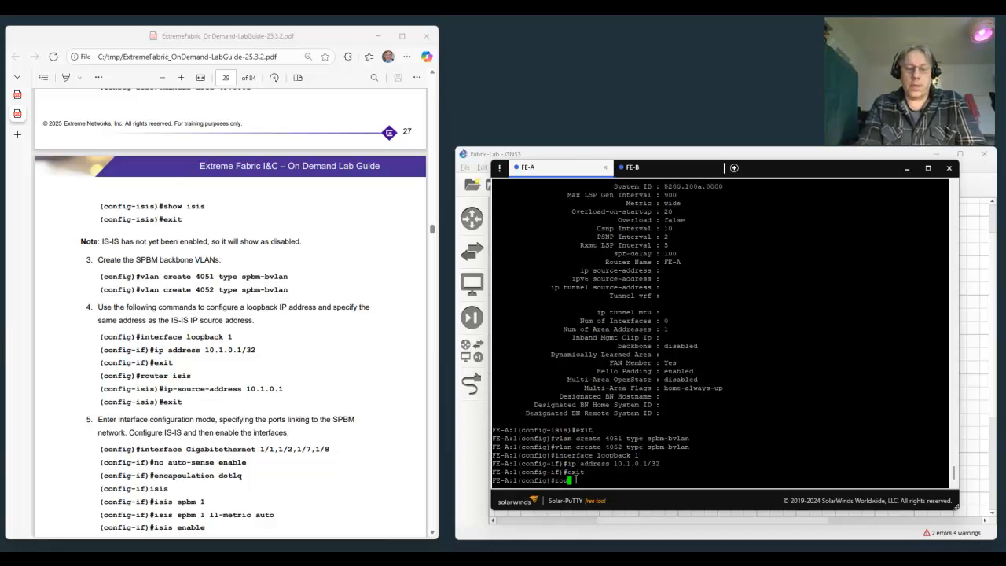
pyautogui.write('ter isis')
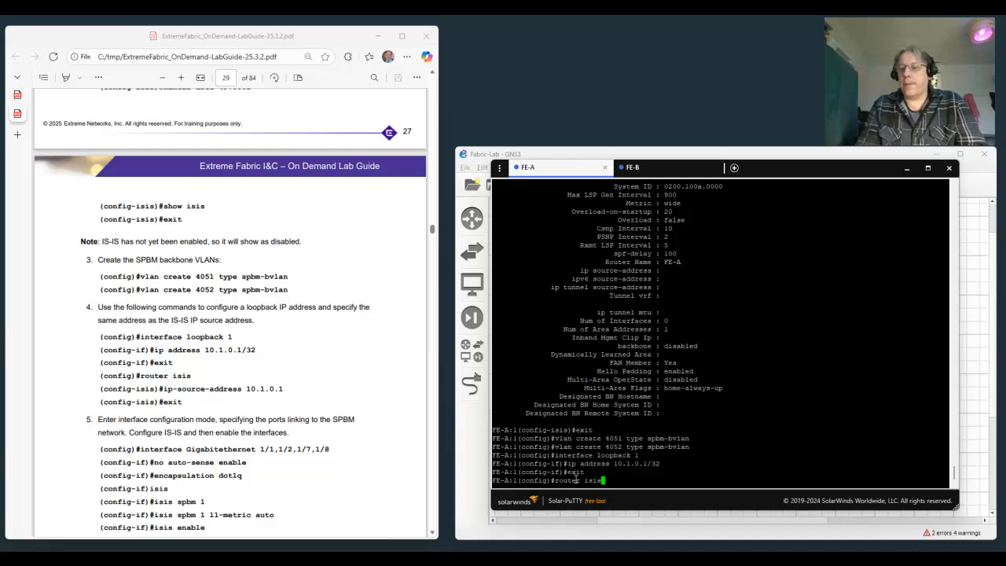
pyautogui.press('Return')
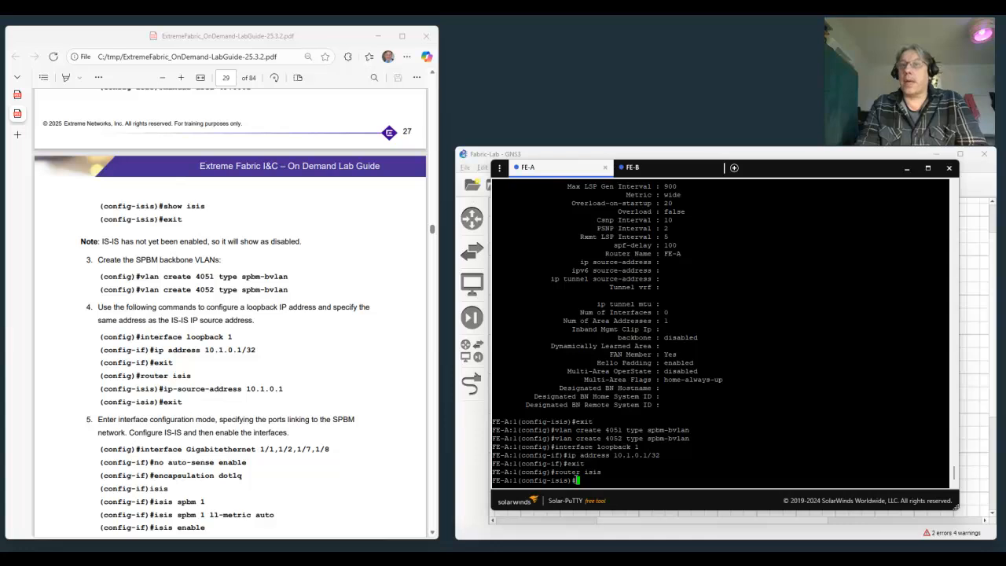
pyautogui.write('ip-sou')
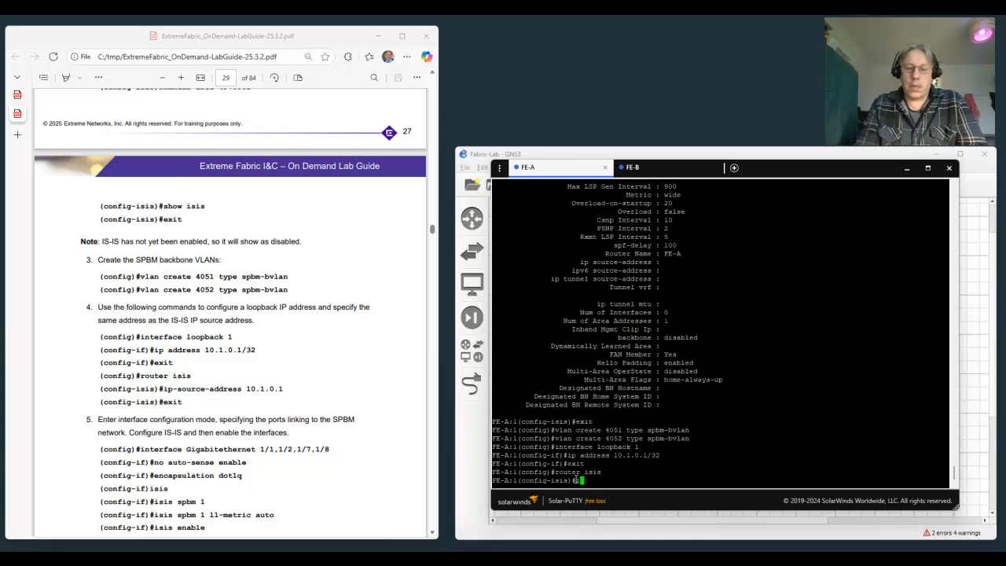
pyautogui.write('rce')
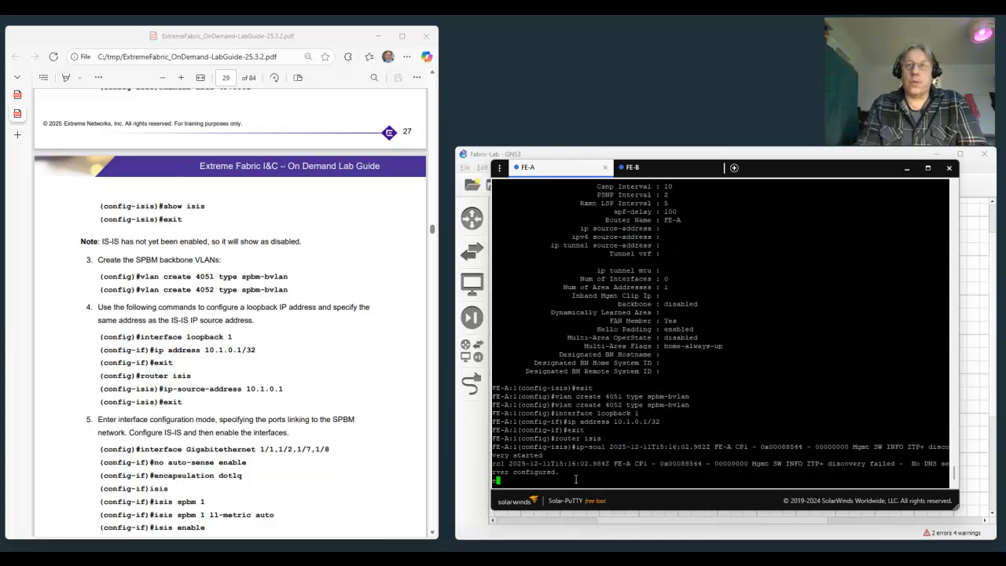
pyautogui.write('-add')
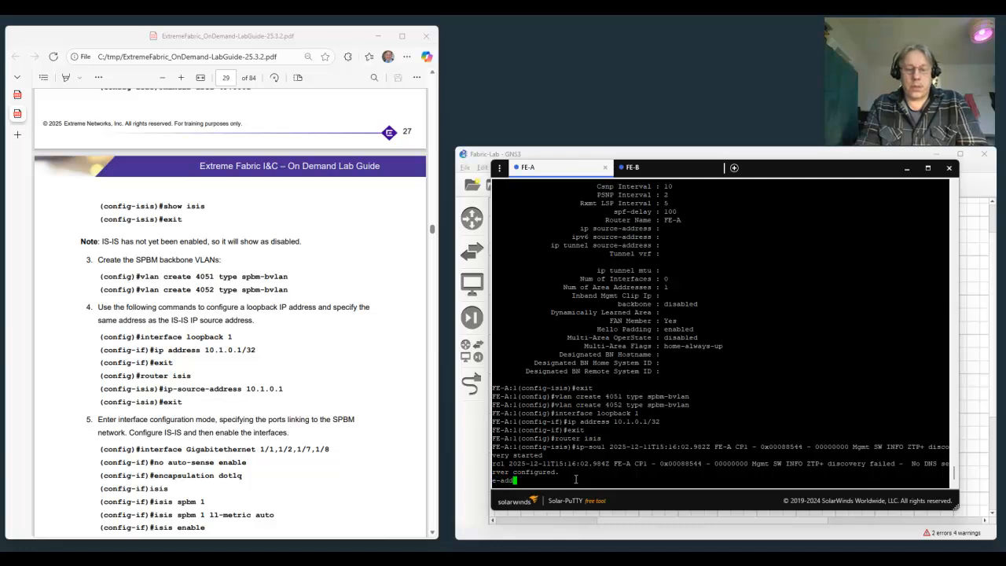
pyautogui.write('ress 10')
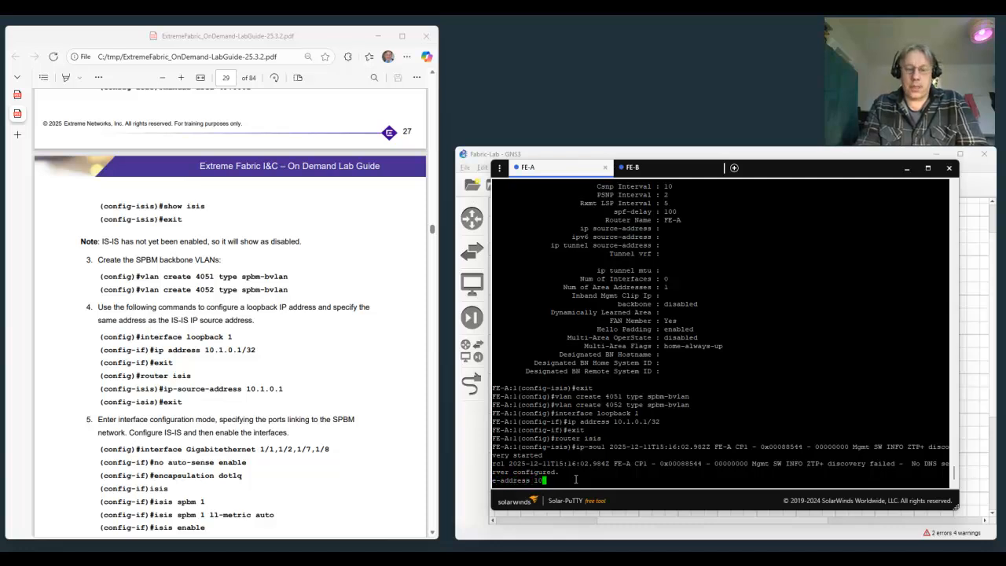
pyautogui.write('.1.0.1')
pyautogui.press('Return')
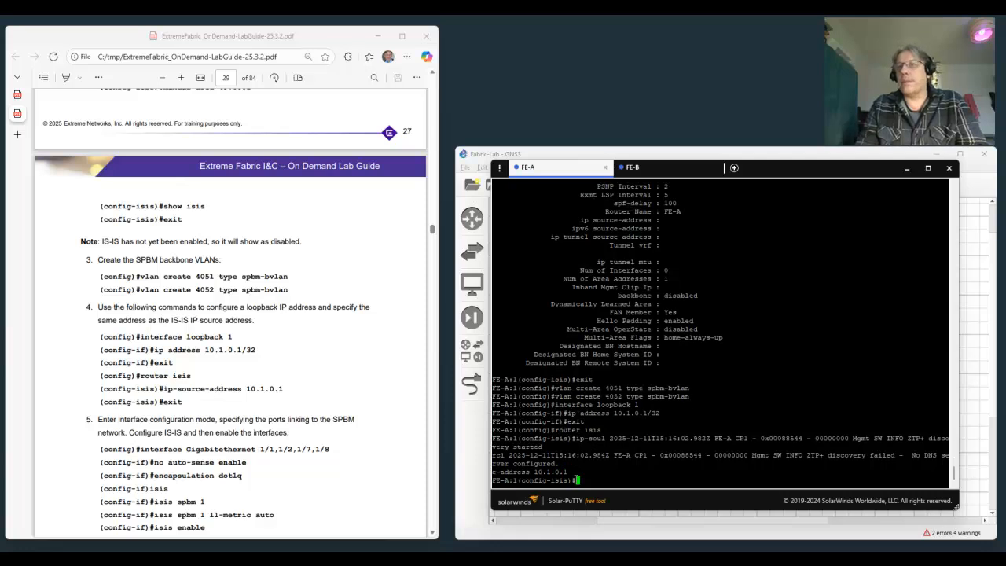
pyautogui.write('exit')
pyautogui.press('Return')
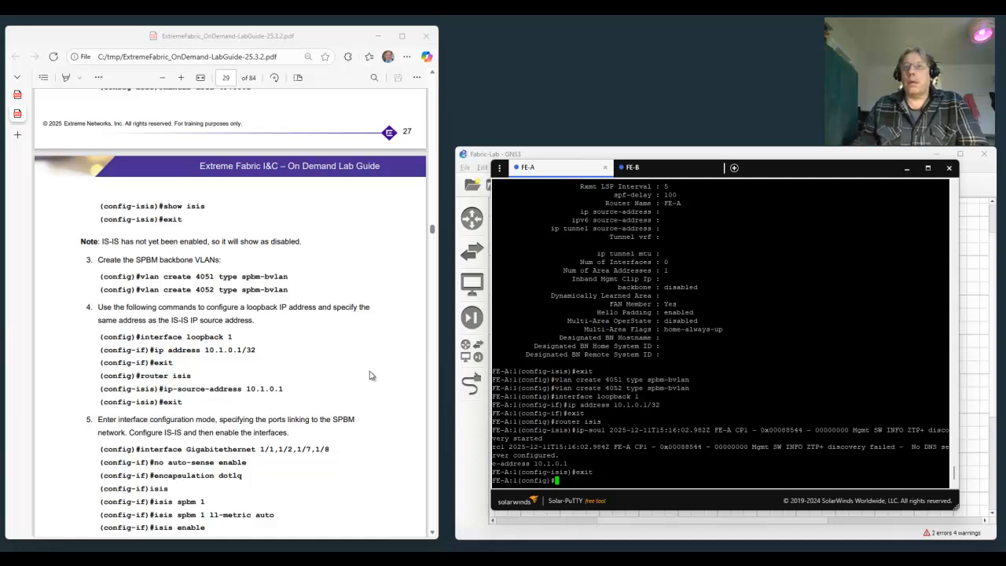
# Enter interface configuration mode on FE-A for Gigabit Ethernet ports 1/1,1/2,1/7,1/8, following step 5 of the lab guide.
pyautogui.scroll(-2, 351, 454)
pyautogui.scroll(-2, 351, 454)
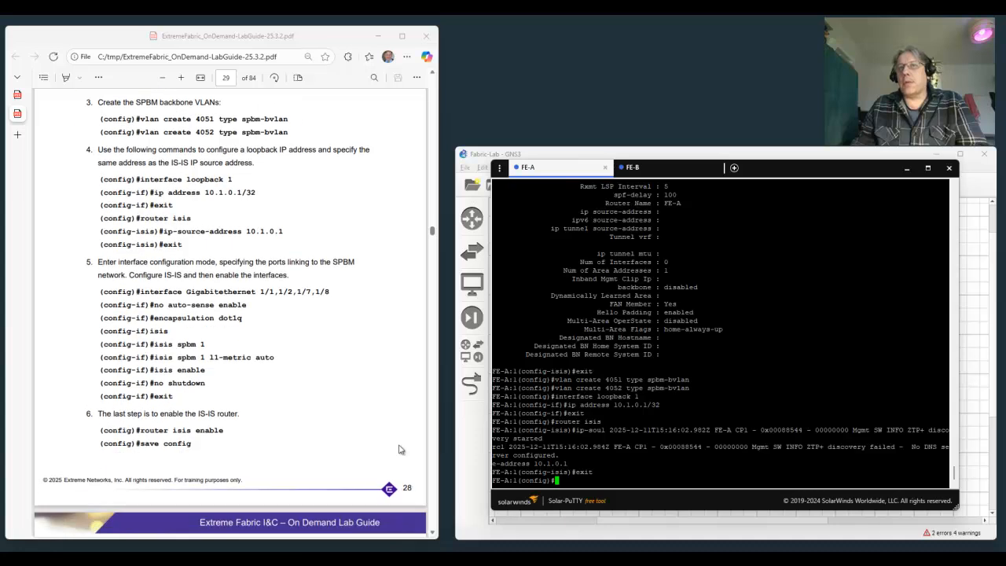
pyautogui.write('i')
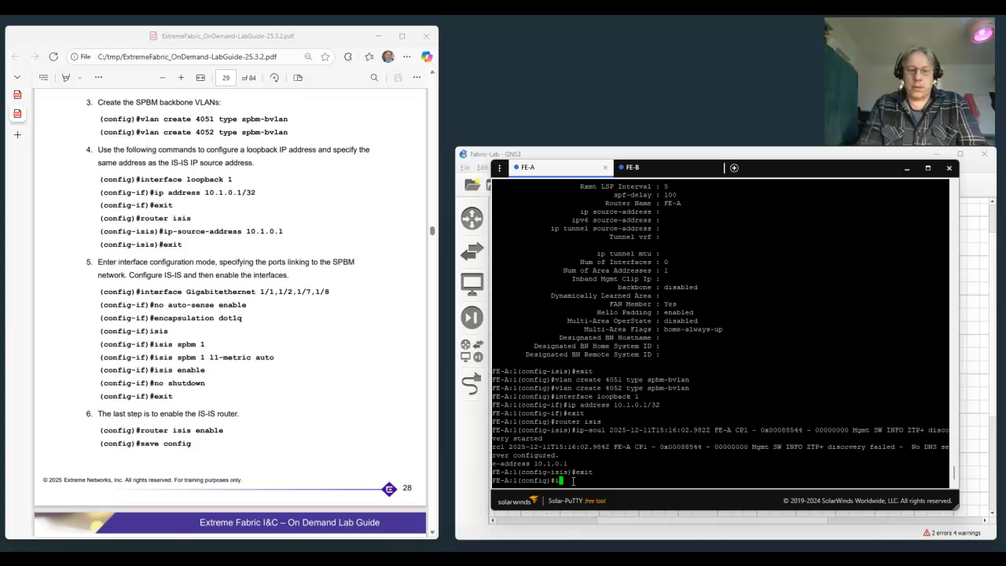
pyautogui.write('nt gig 1/1,1/3')
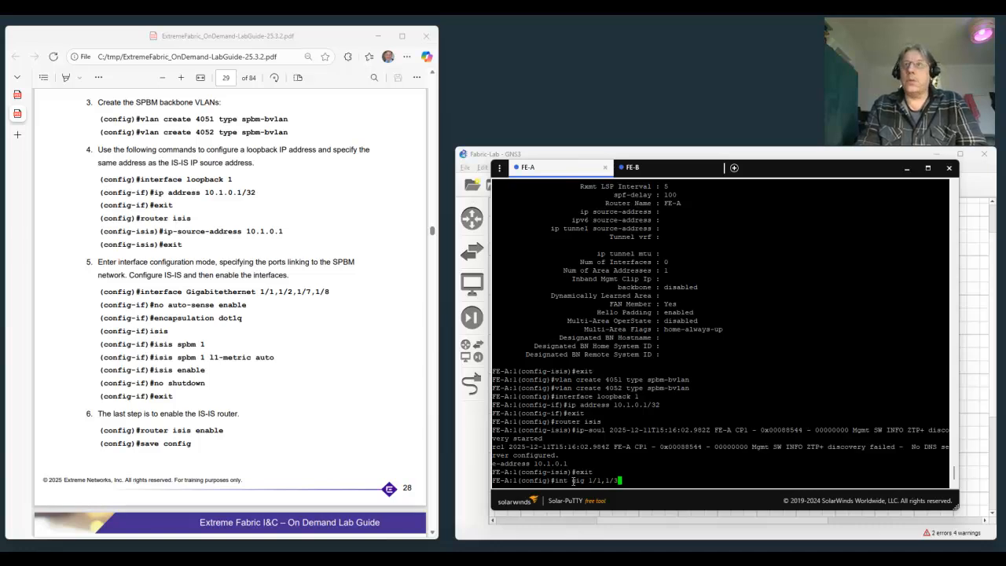
pyautogui.press('BackSpace')
pyautogui.write('2,1/7,1/8')
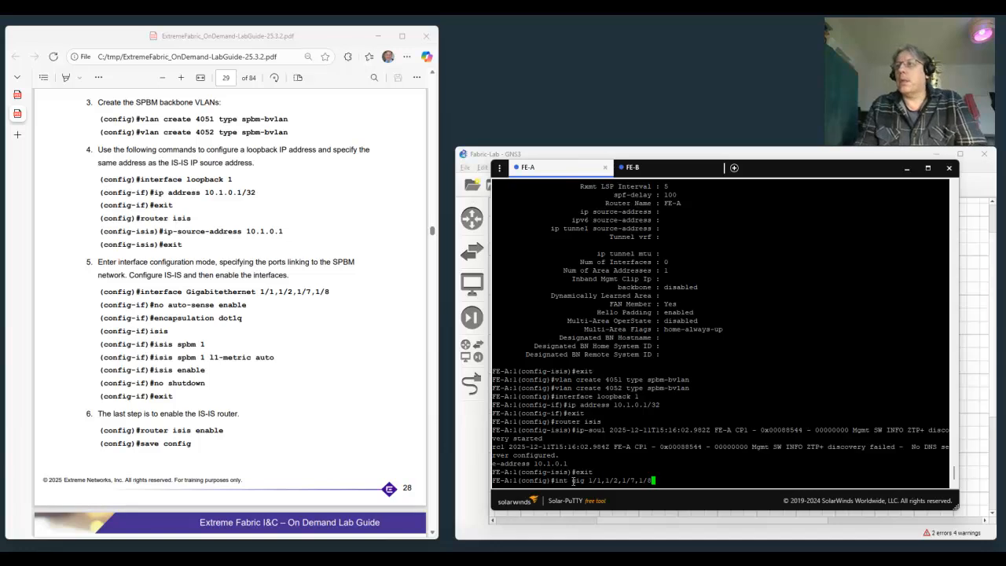
pyautogui.press('Return')
# Disable auto-sense on the selected SPBM ports with no auto-sense enable.
pyautogui.write('n')
pyautogui.write('o')
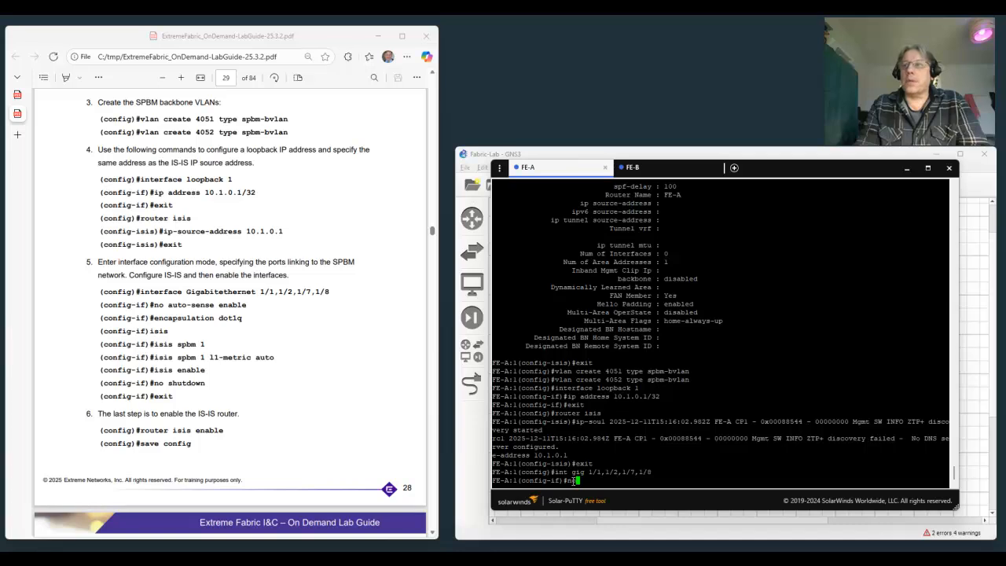
pyautogui.write(' auto-s')
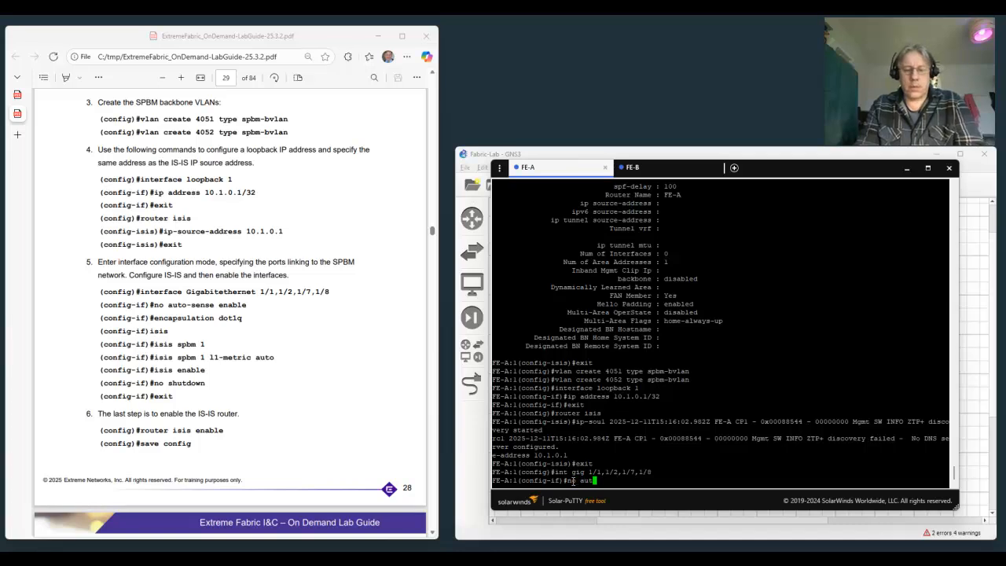
pyautogui.press('Tab')
pyautogui.write('s')
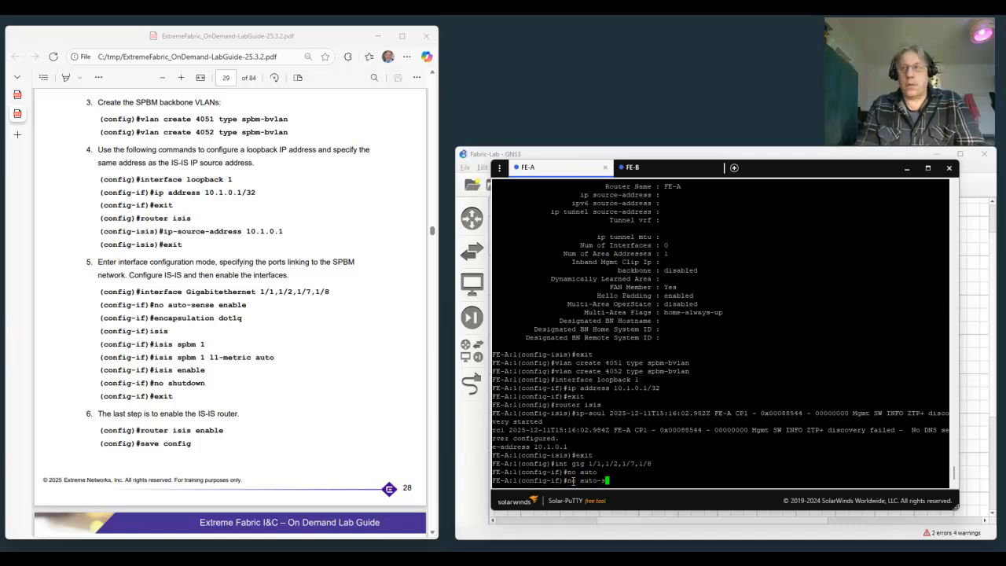
pyautogui.press('Tab')
pyautogui.write('enab')
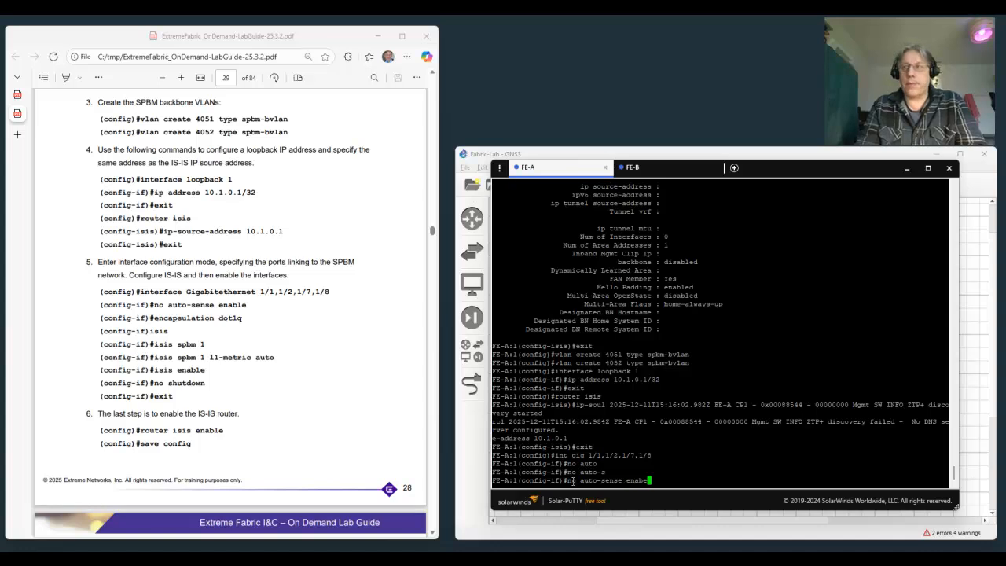
pyautogui.write('le')
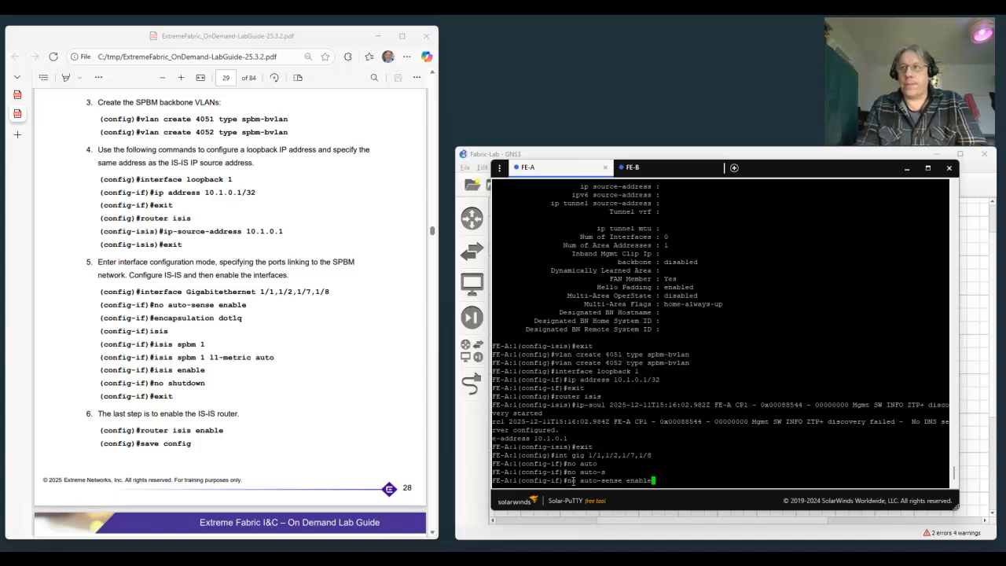
pyautogui.press('Return')
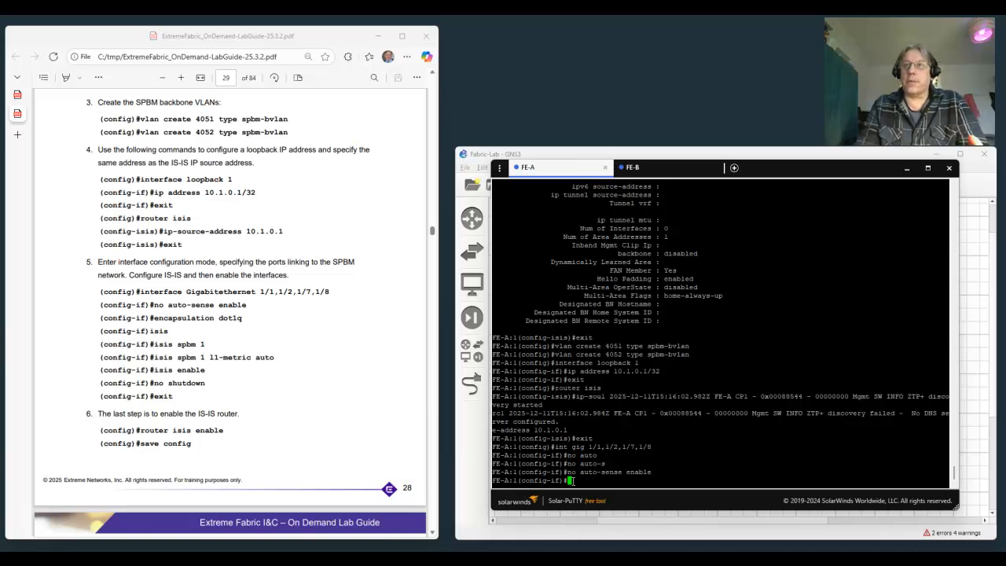
# Set the encapsulation of the selected ports to dot1q.
pyautogui.write('encap')
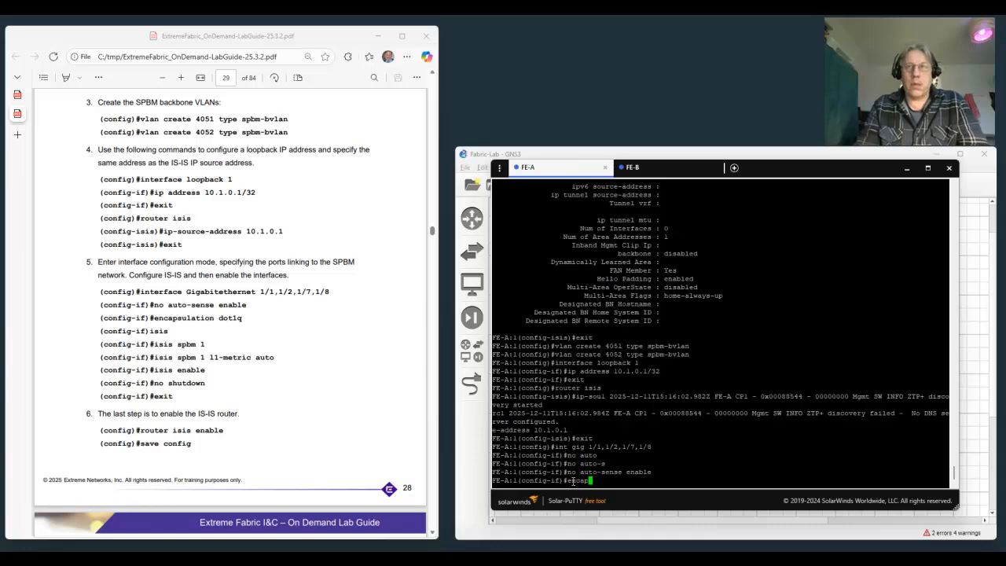
pyautogui.press('Tab')
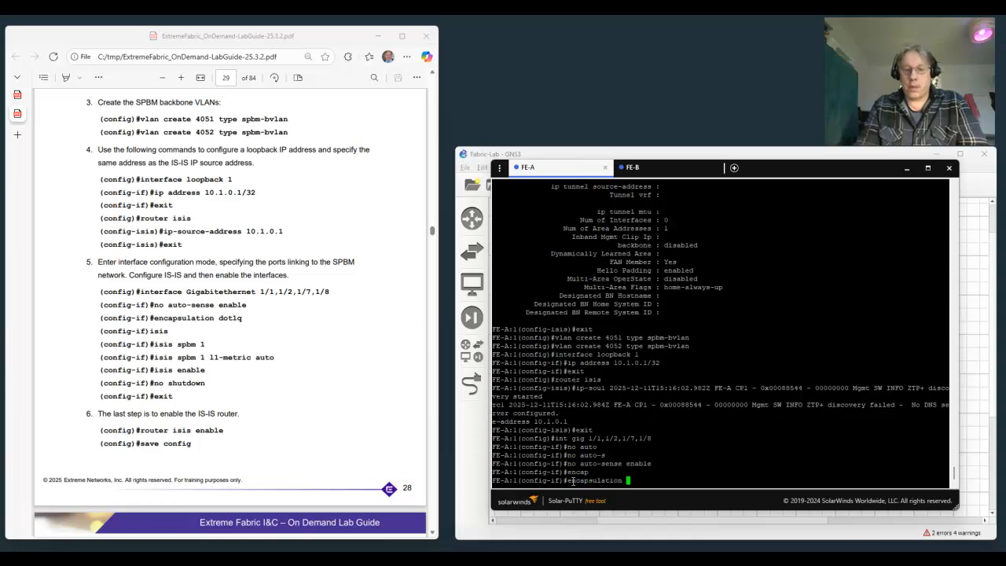
pyautogui.write('dot')
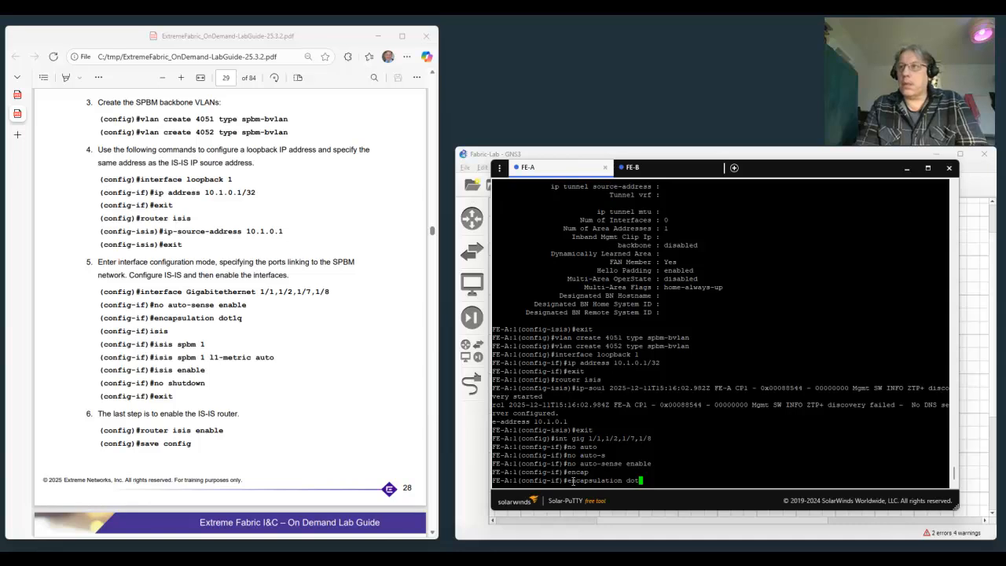
pyautogui.write('1q')
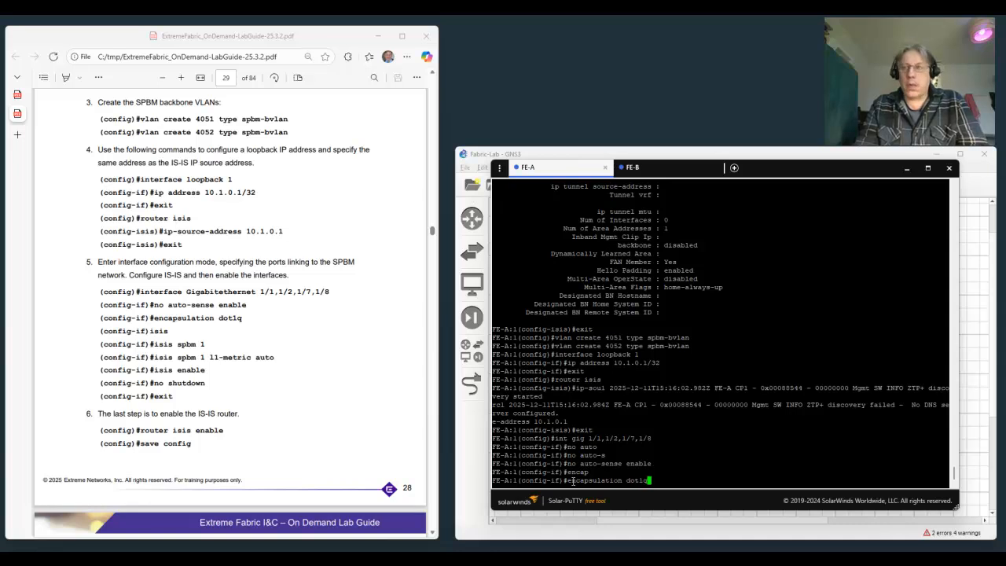
pyautogui.press('Return')
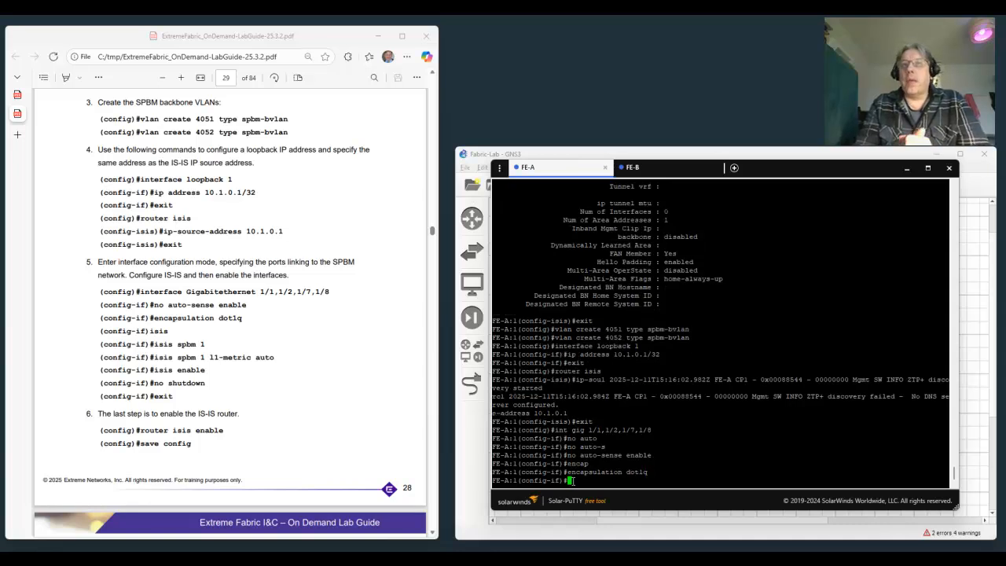
# Create IS-IS on the selected ports and assign it to SPBM instance 1 with isis spbm 1.
pyautogui.write('isis')
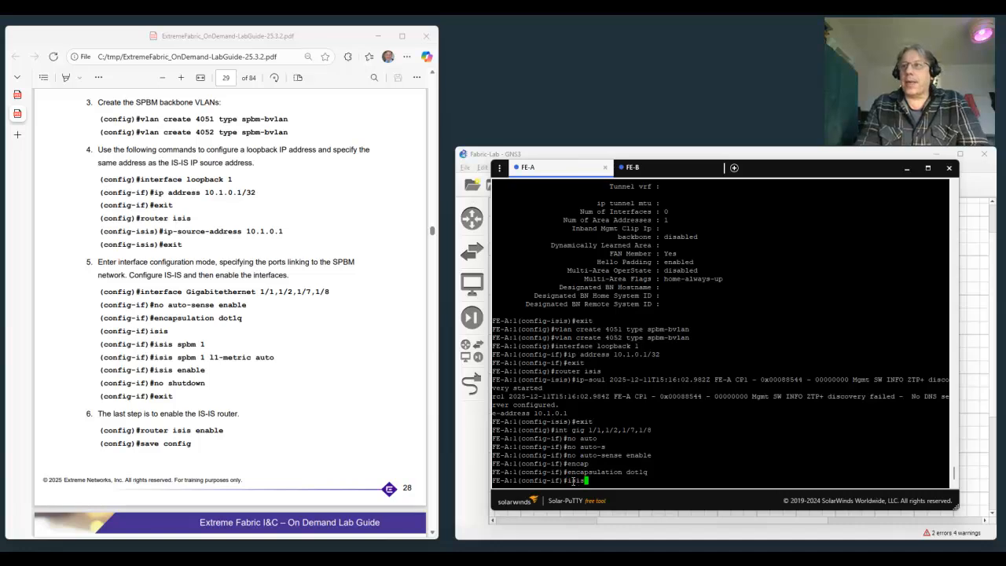
pyautogui.press('Return')
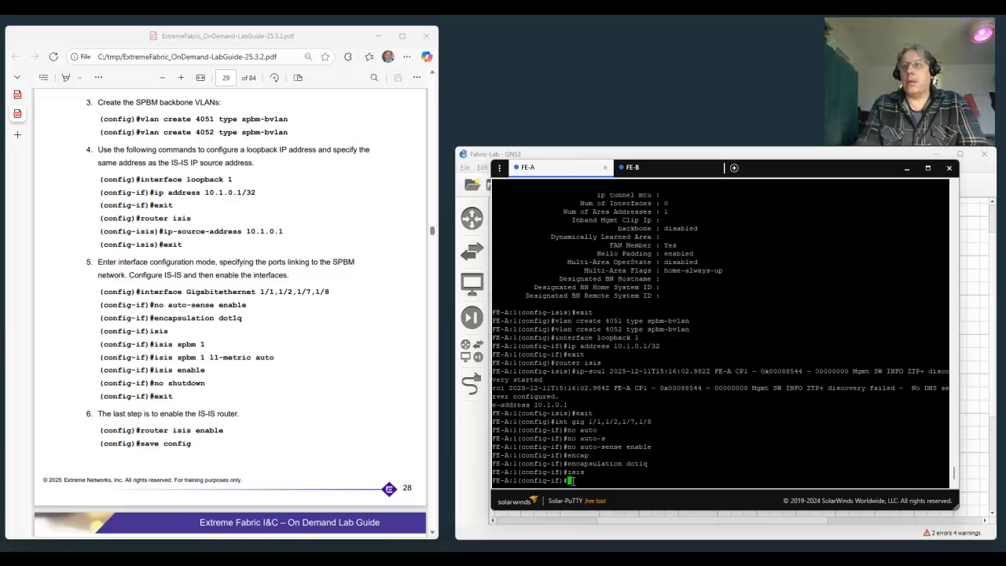
pyautogui.write('isis')
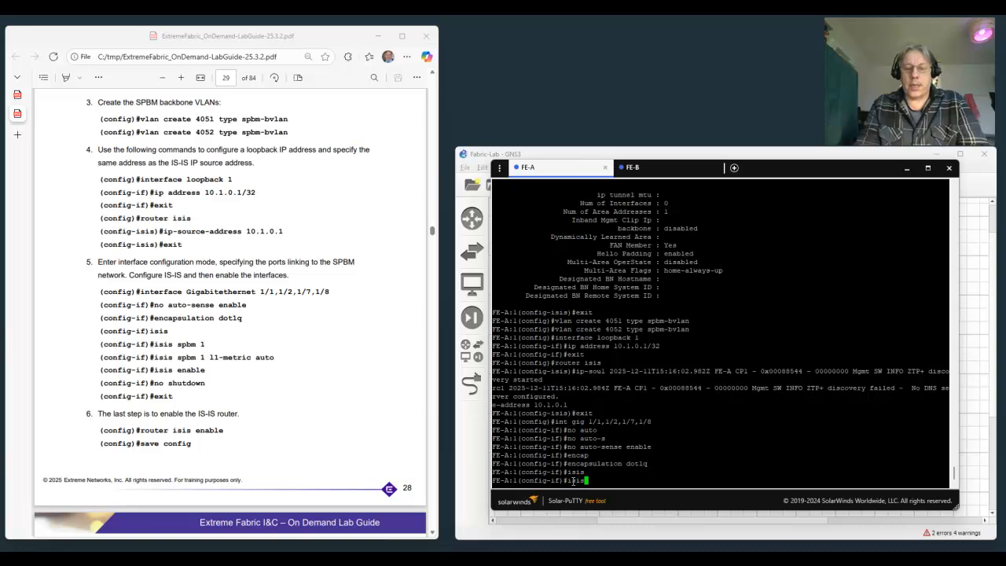
pyautogui.write(' spbm 1')
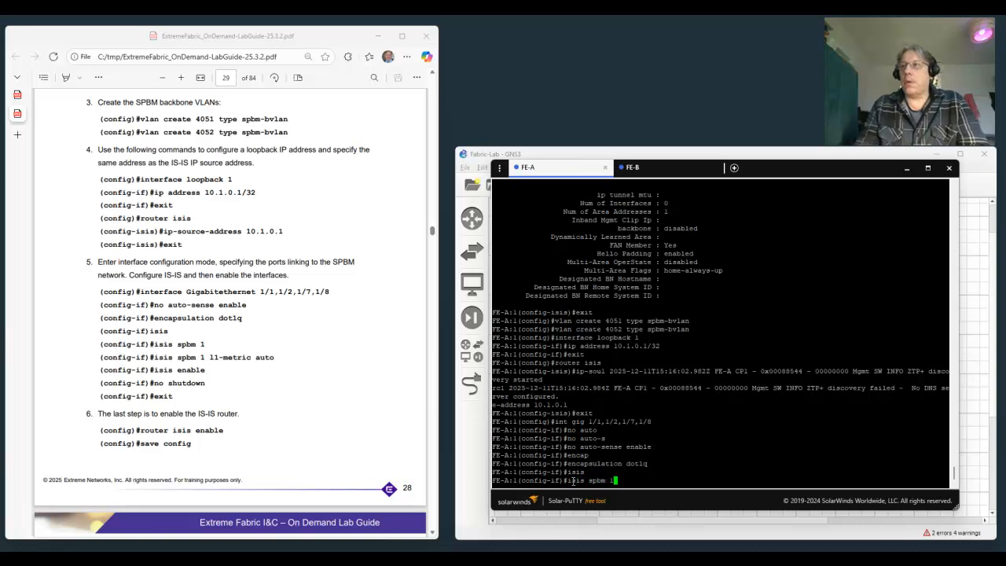
pyautogui.press('Return')
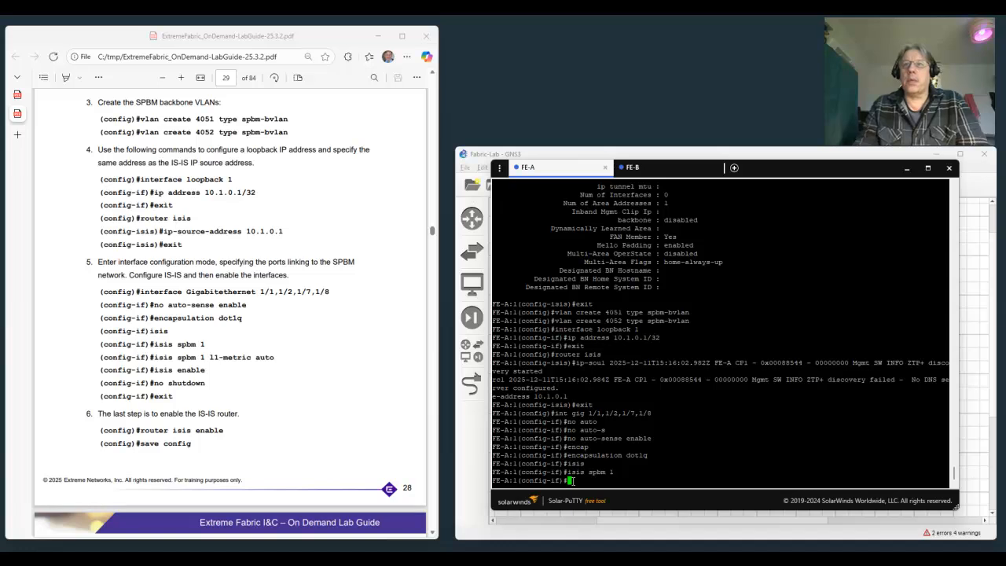
# Set the SPBM instance 1 link metric on the selected ports to automatic with isis spbm 1 ll-metric auto.
pyautogui.write('i')
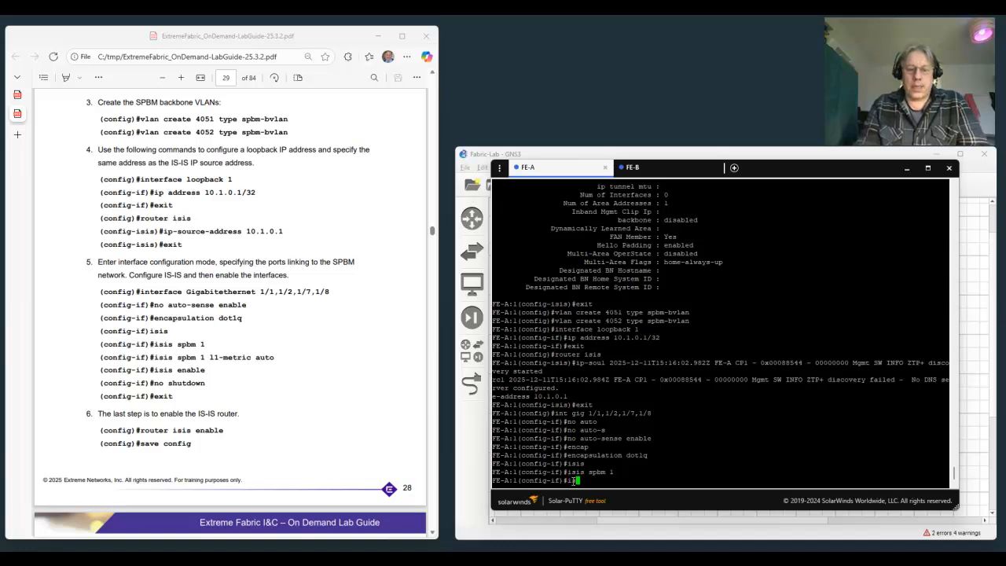
pyautogui.write('sis sp')
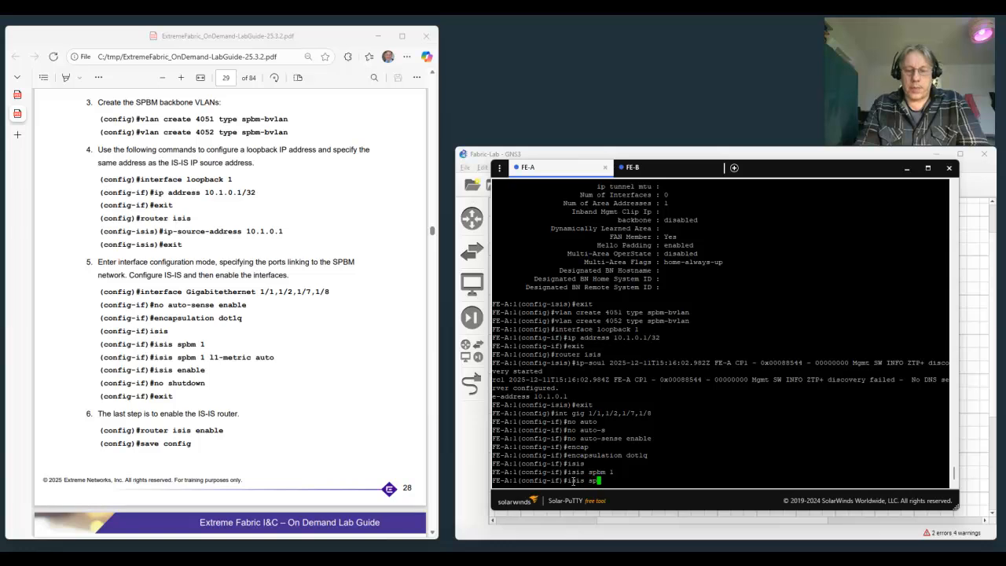
pyautogui.write('bm 1 ')
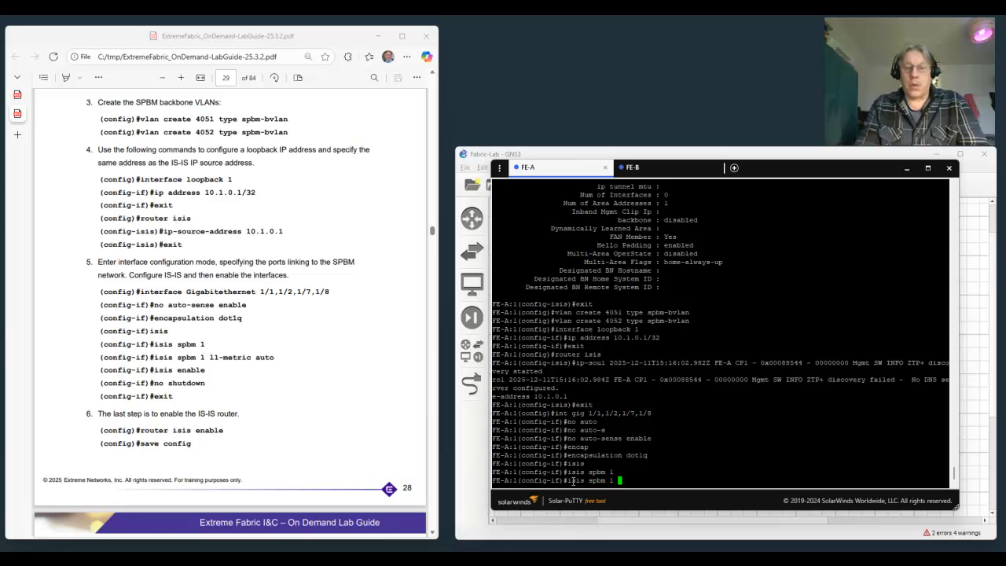
pyautogui.write('ll')
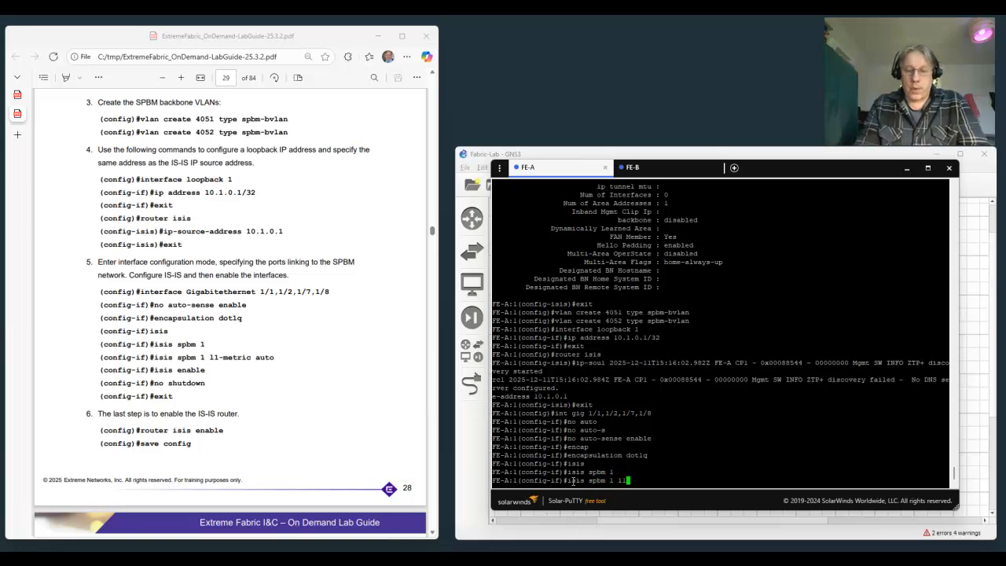
pyautogui.write('-metric ')
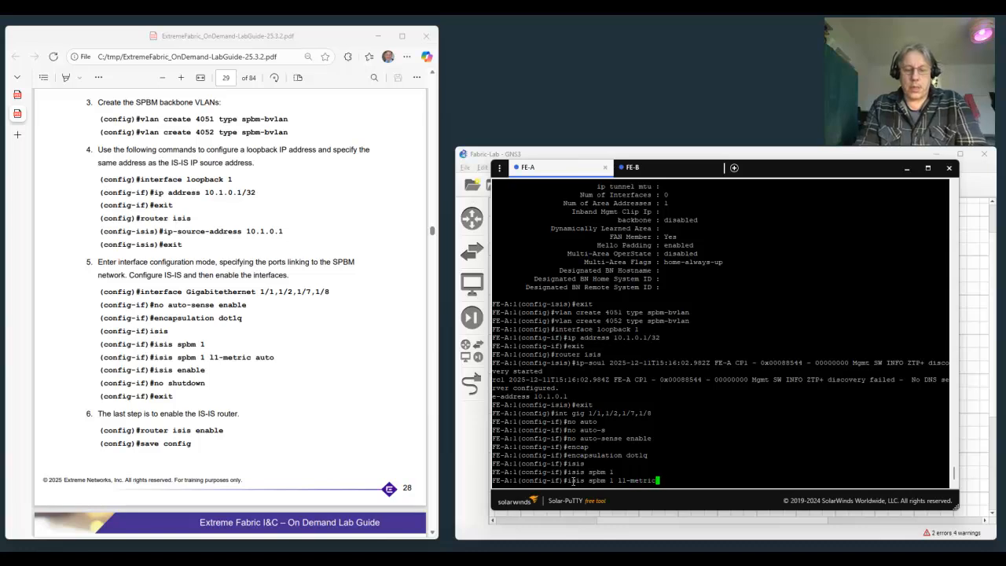
pyautogui.write('auto')
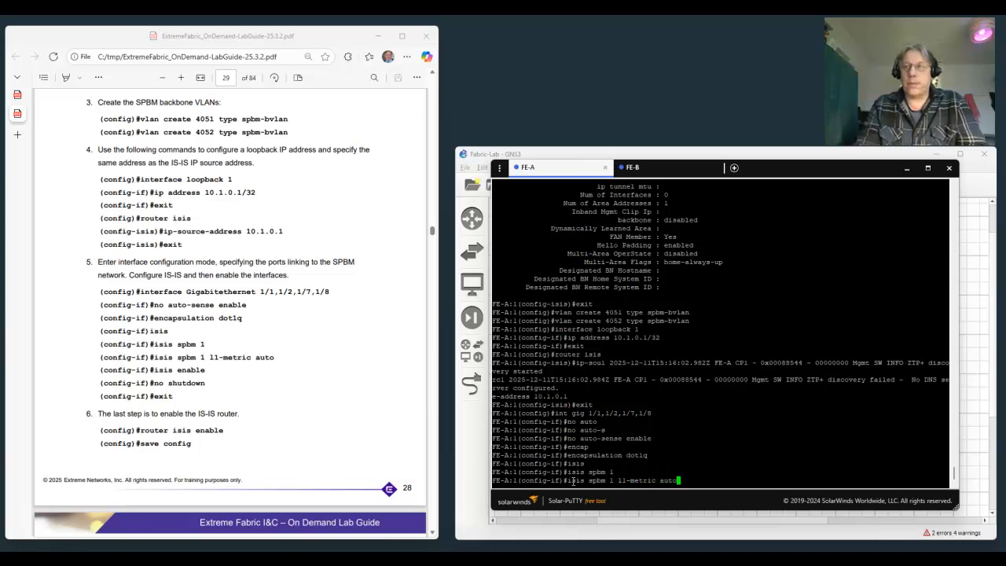
pyautogui.press('Return')
# Enable IS-IS on the selected ports with isis enable.
pyautogui.write('isis e')
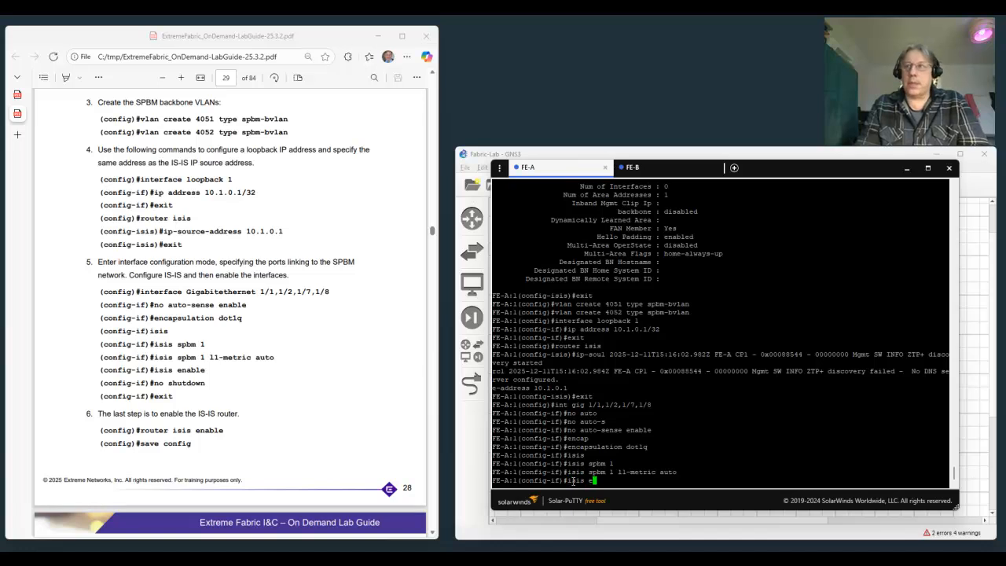
pyautogui.write('n')
pyautogui.write('able')
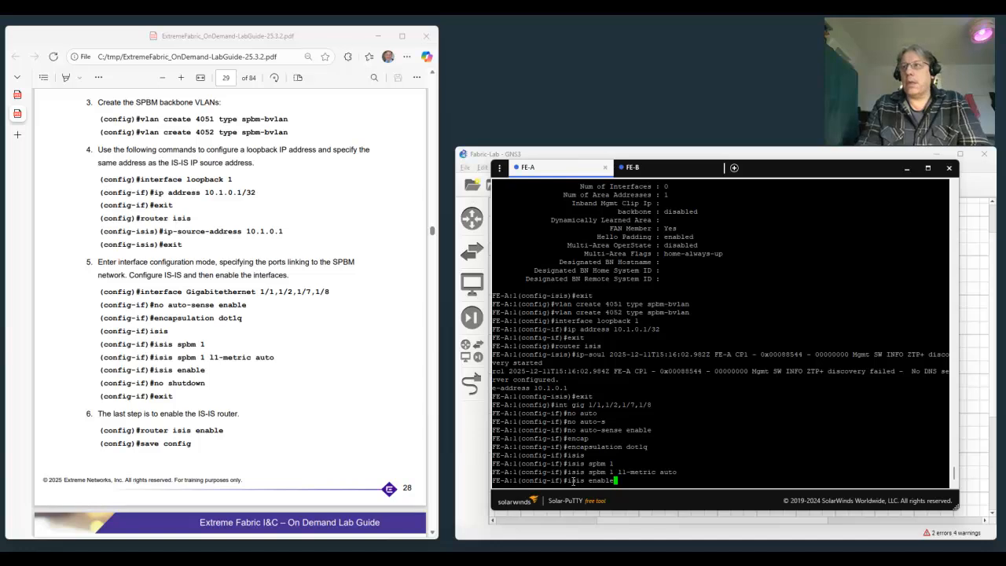
pyautogui.press('Return')
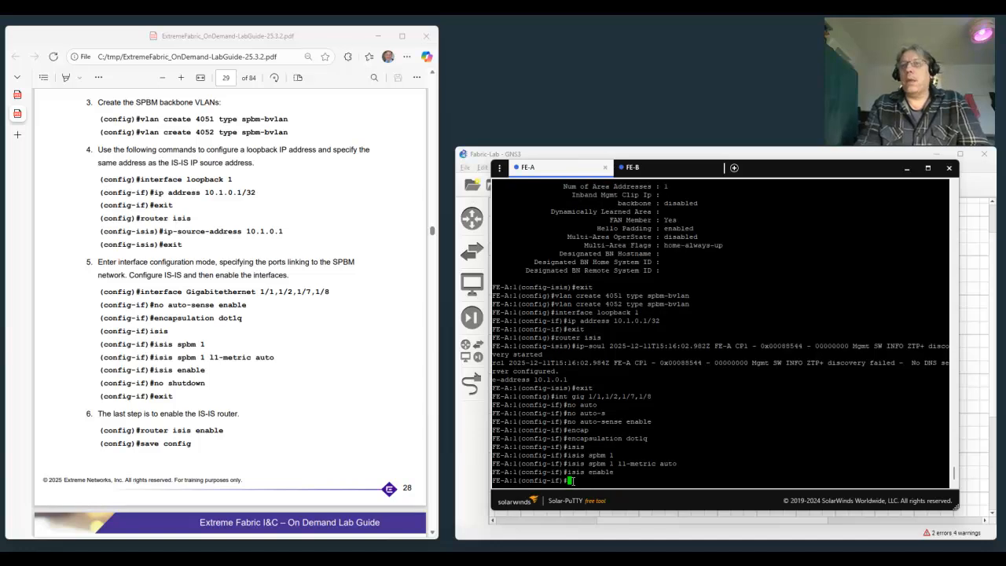
# Bring the selected ports up with no shut and exit interface configuration mode.
pyautogui.write('no shut')
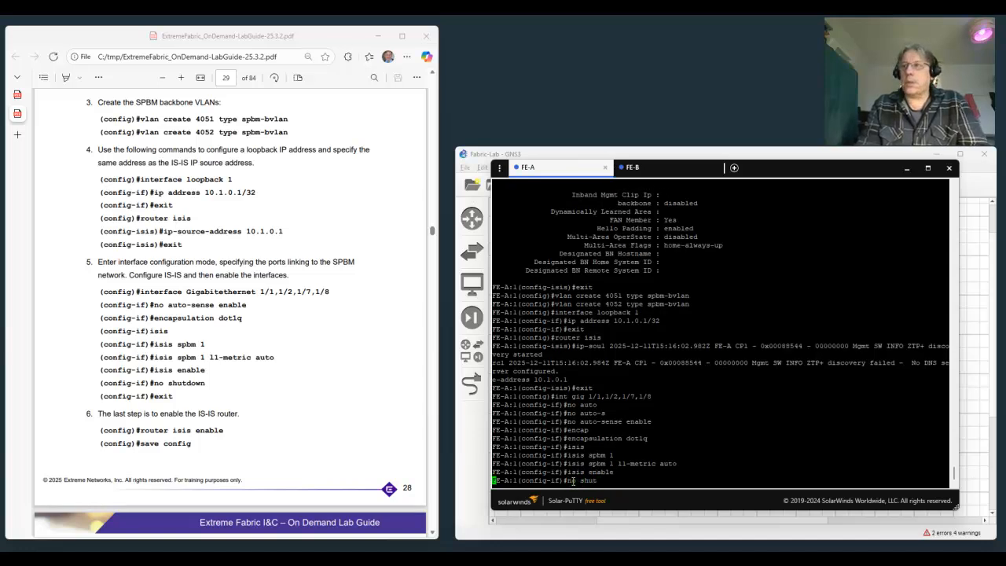
pyautogui.press('Return')
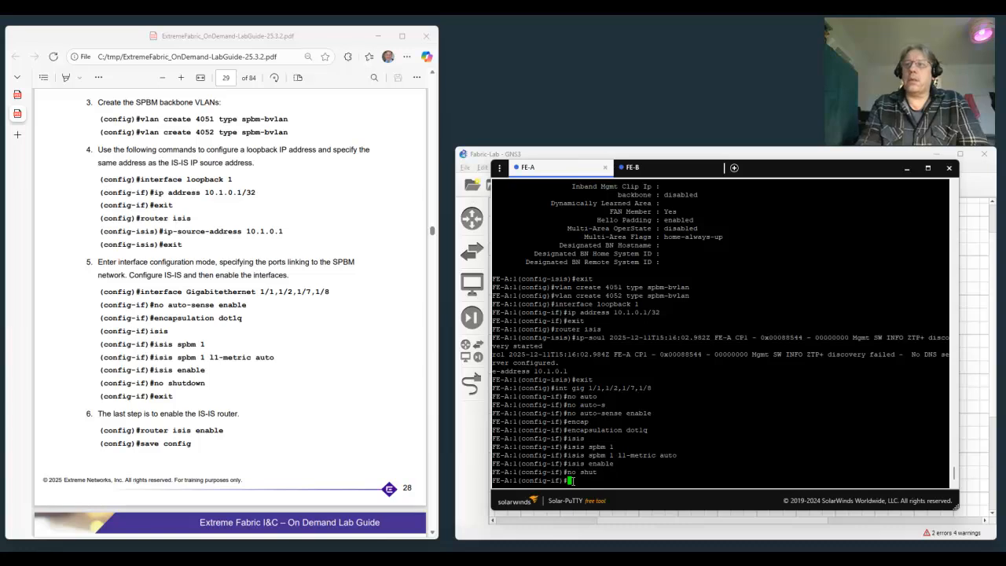
pyautogui.press('Return')
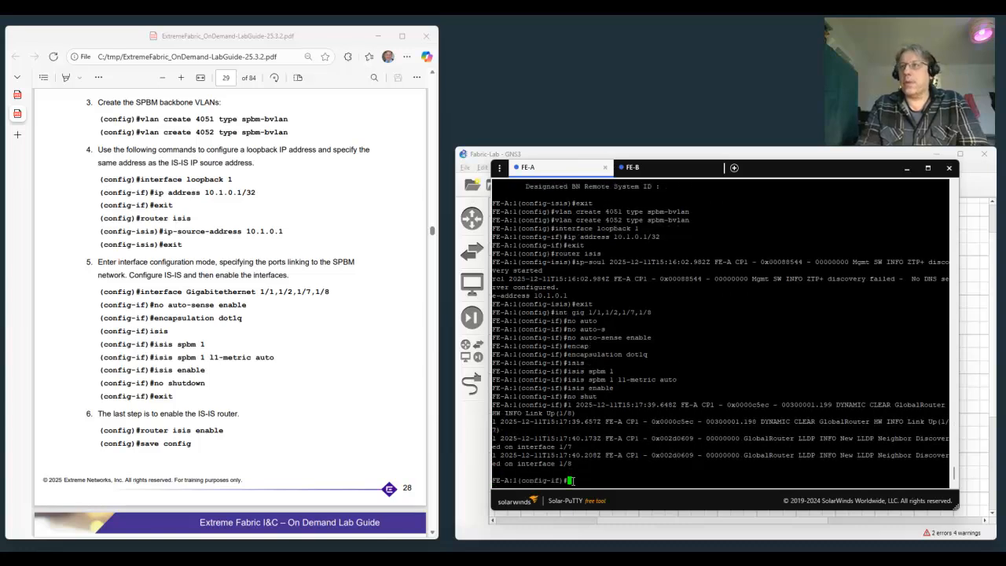
pyautogui.write('exit')
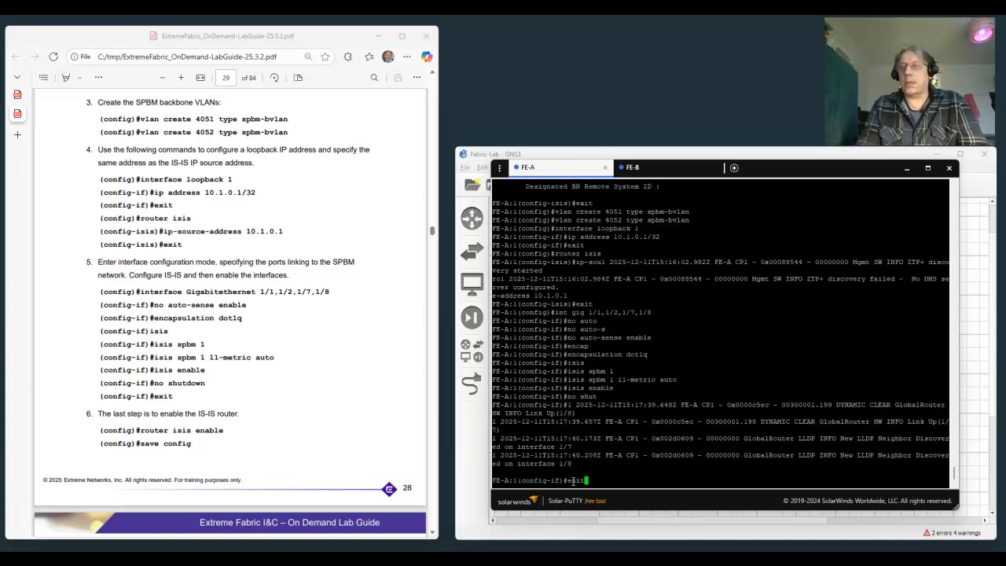
pyautogui.press('Return')
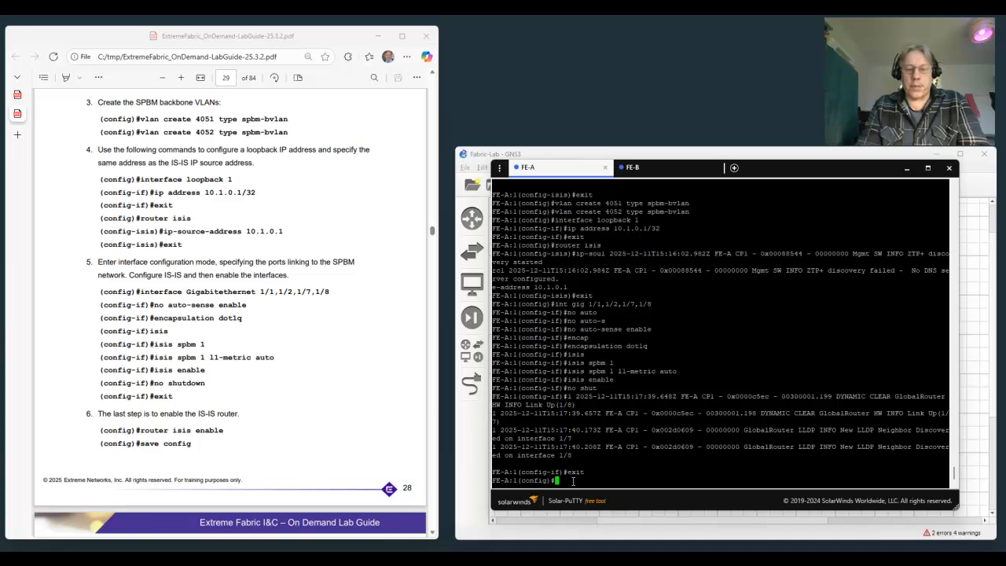
# Enable the IS-IS router globally on FE-A with router isis enable and save the configuration.
pyautogui.write('router isis enable')
pyautogui.press('Return')
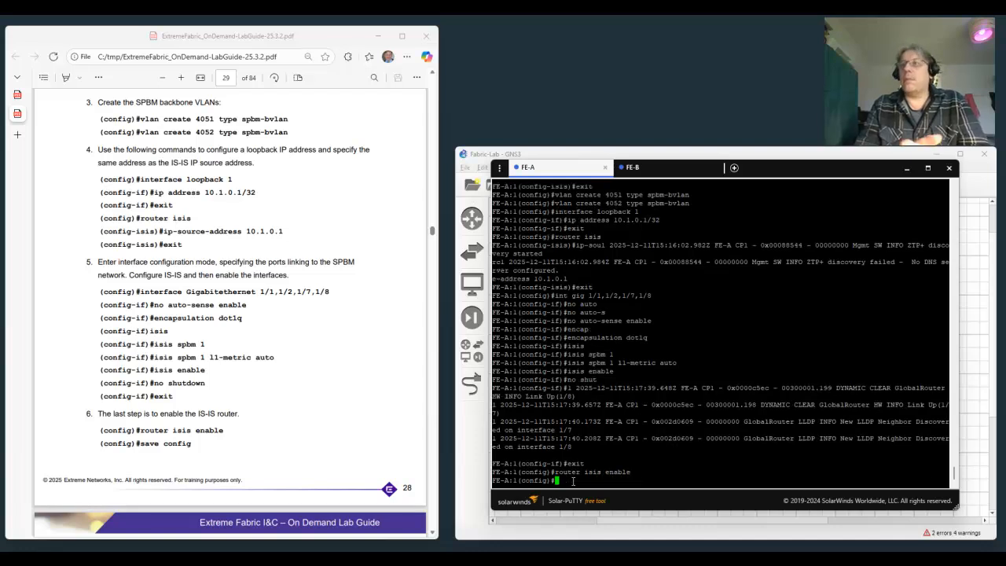
pyautogui.write('save config')
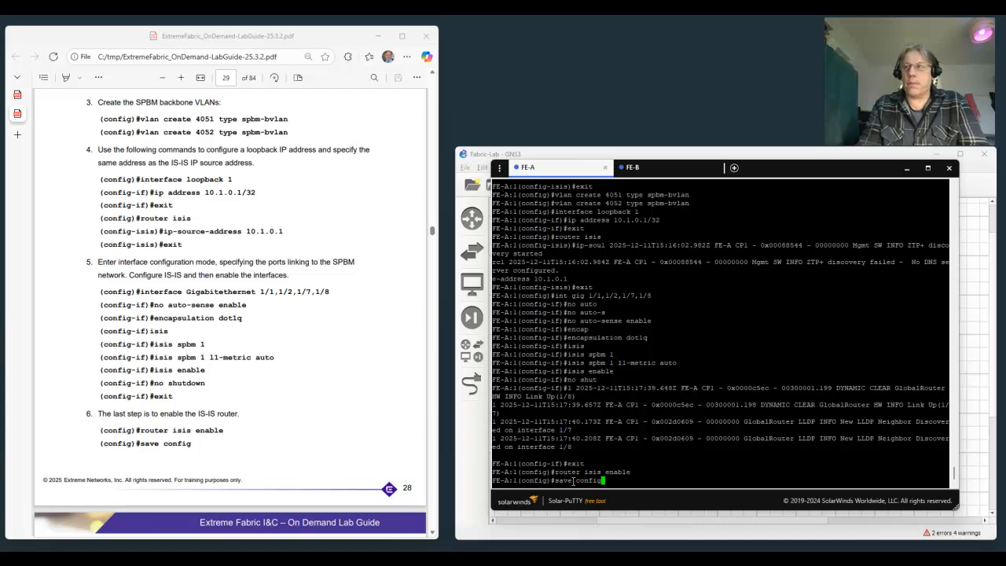
pyautogui.press('Return')
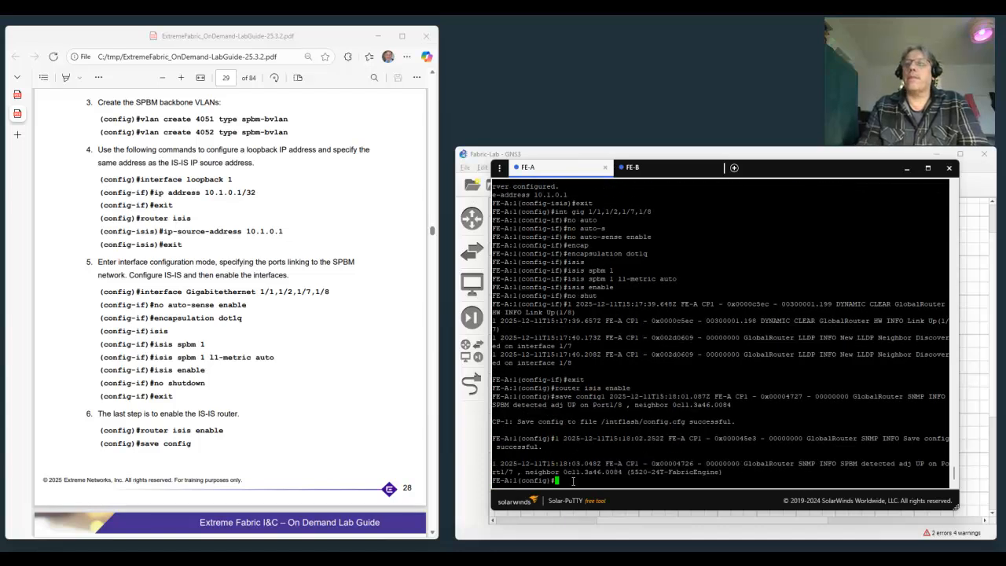
# Go to step 7 of the lab guide and display FE-A's SPBM settings with show spbm.
pyautogui.scroll(-5, 236, 361)
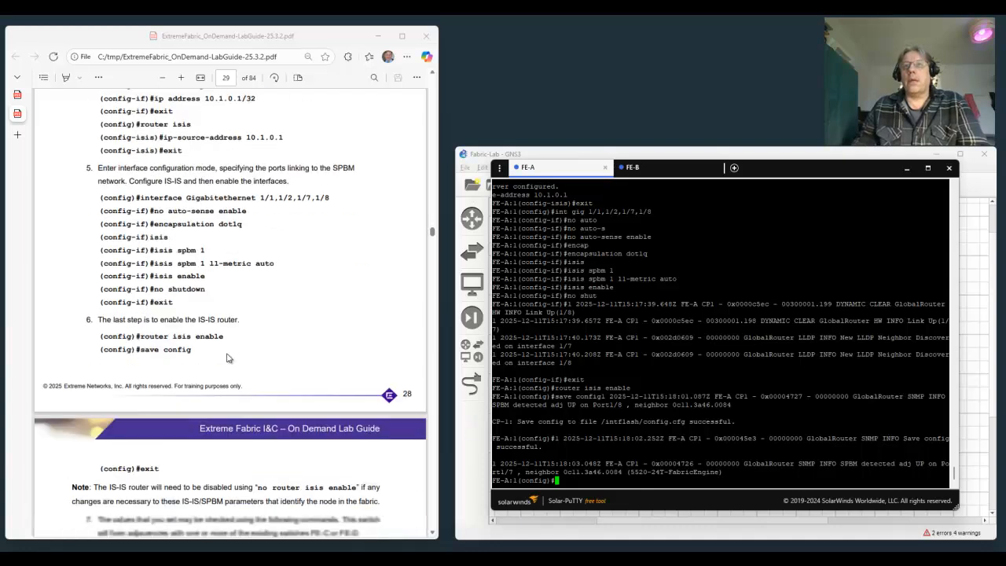
pyautogui.scroll(-3, 225, 355)
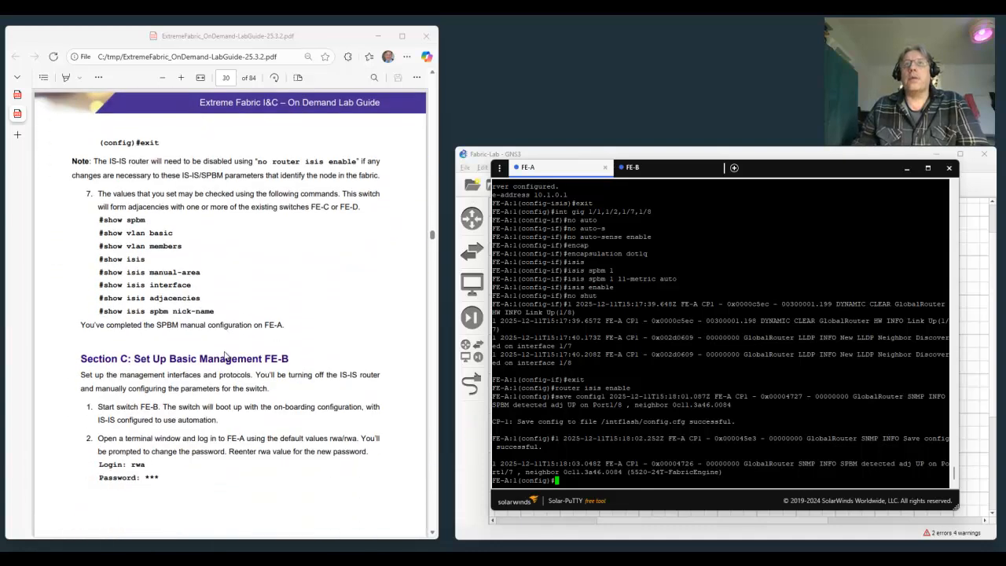
pyautogui.scroll(-3, 221, 354)
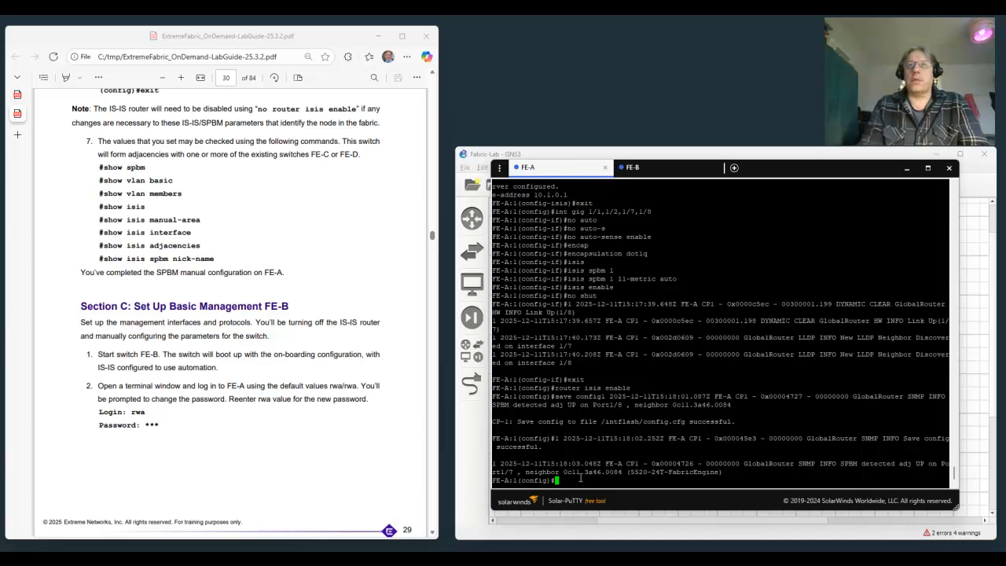
pyautogui.write('show spbm')
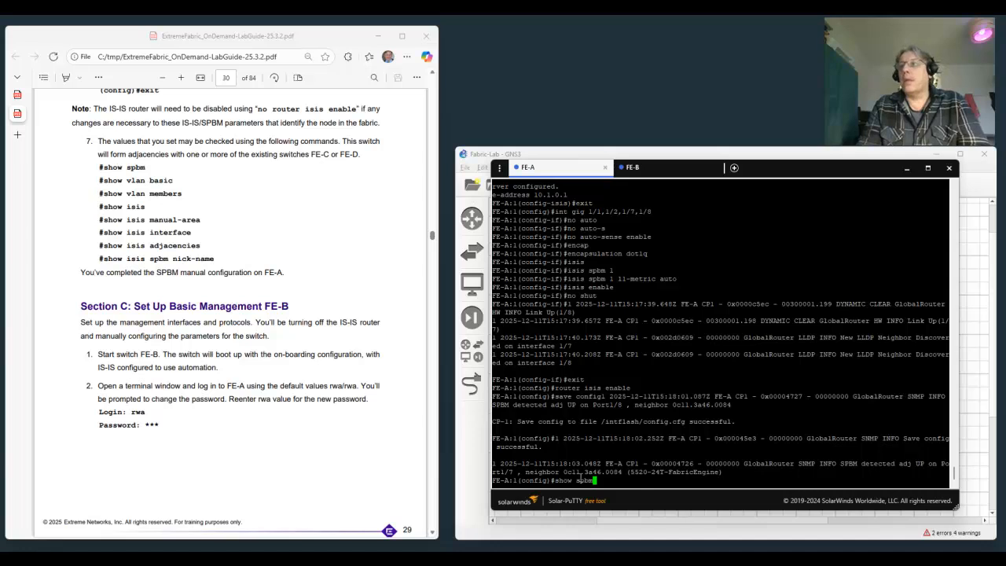
pyautogui.press('Return')
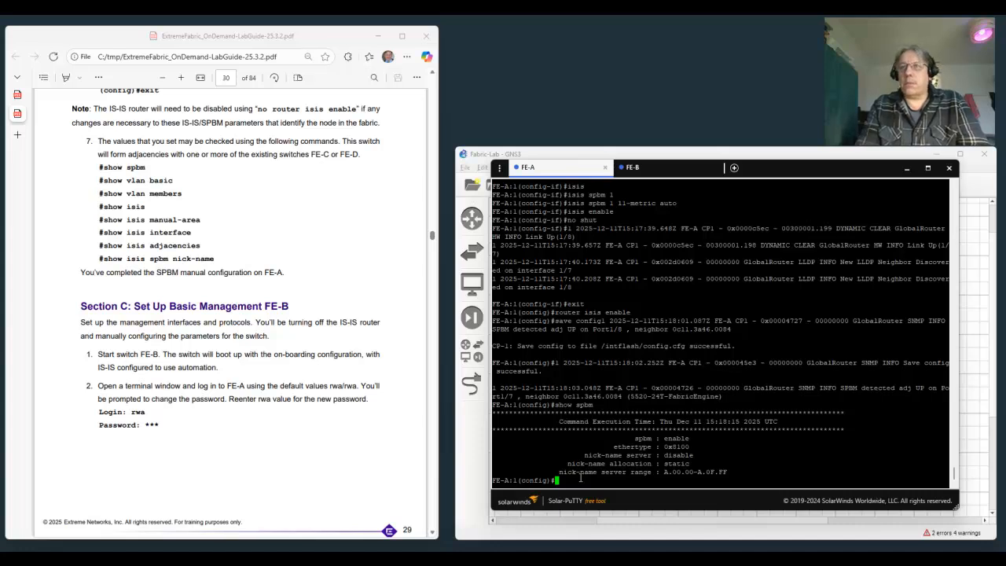
# List the VLANs configured on FE-A with show vlan basic.
pyautogui.write('sho')
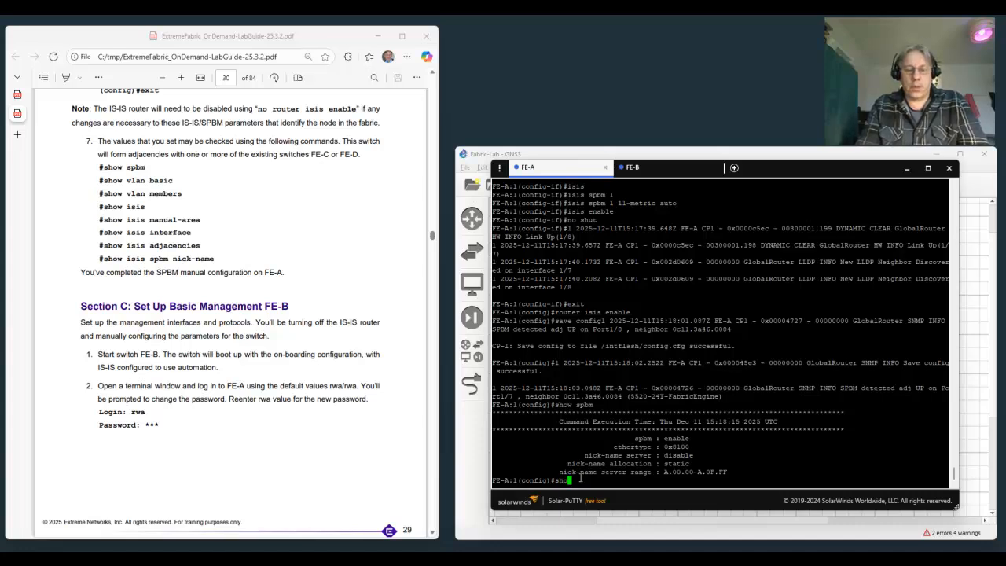
pyautogui.write('w vlan ba')
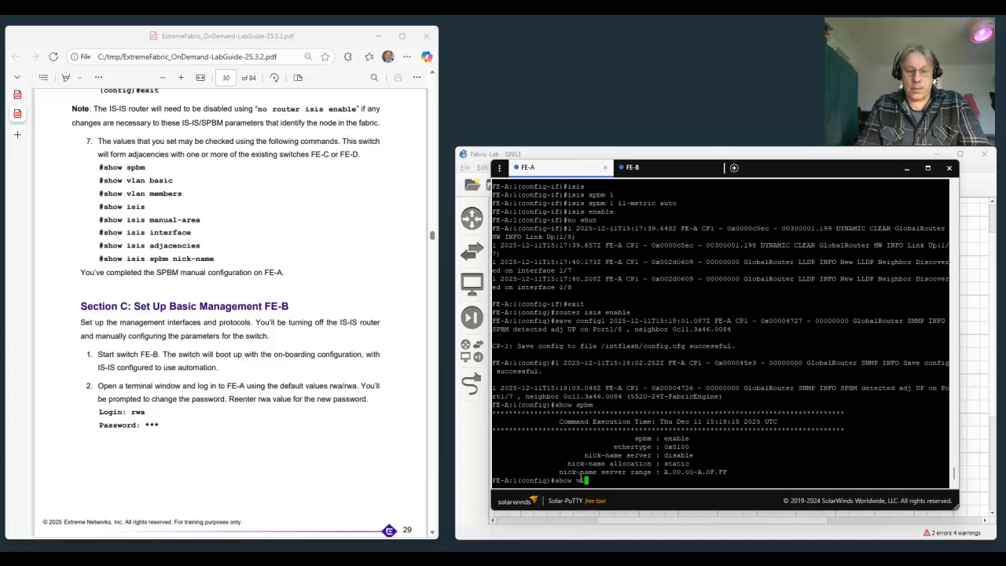
pyautogui.write('sic')
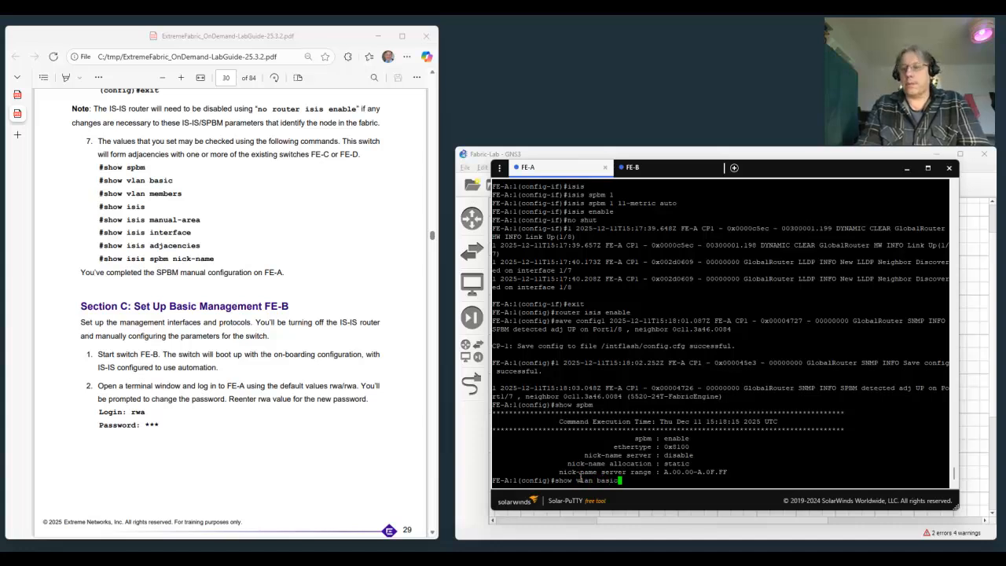
pyautogui.press('Return')
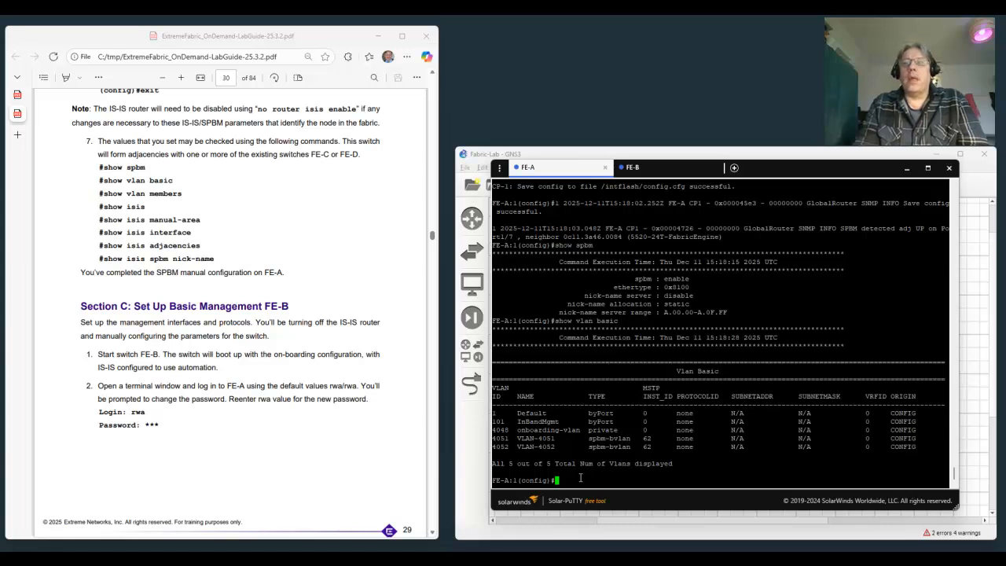
# Display the port members of FE-A's VLANs with show vlan mem.
pyautogui.write('sh')
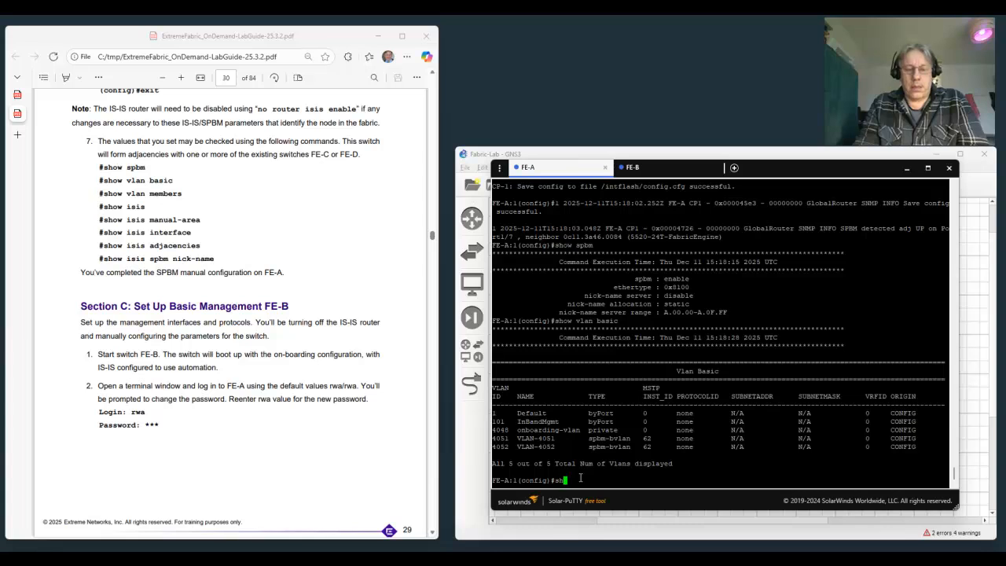
pyautogui.write('ow vlan mem')
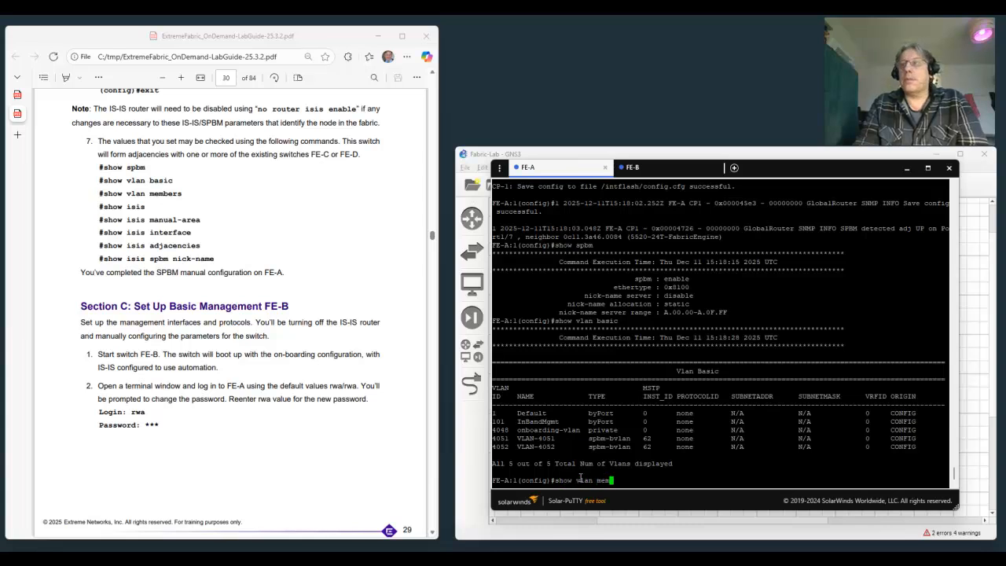
pyautogui.press('Return')
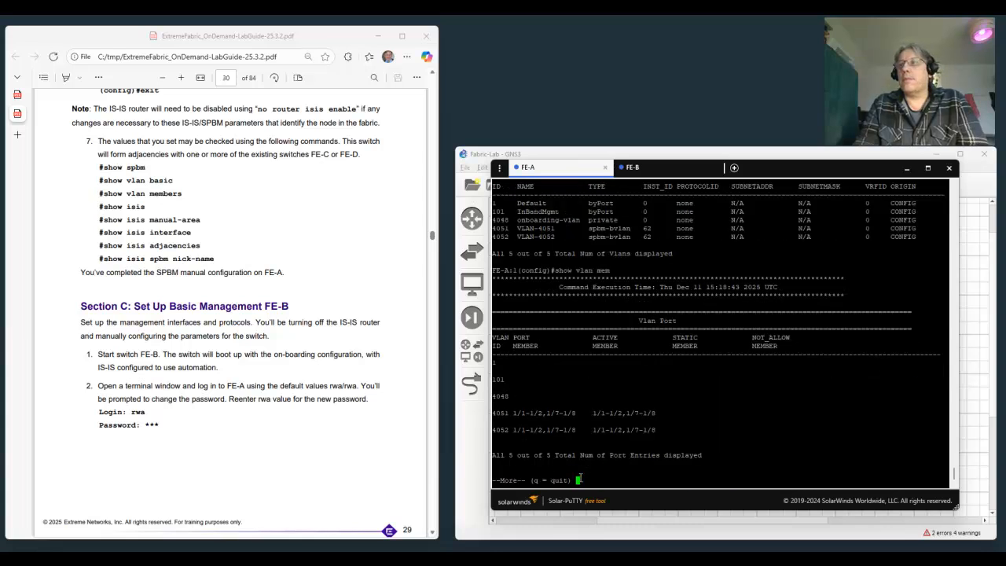
pyautogui.press('q')
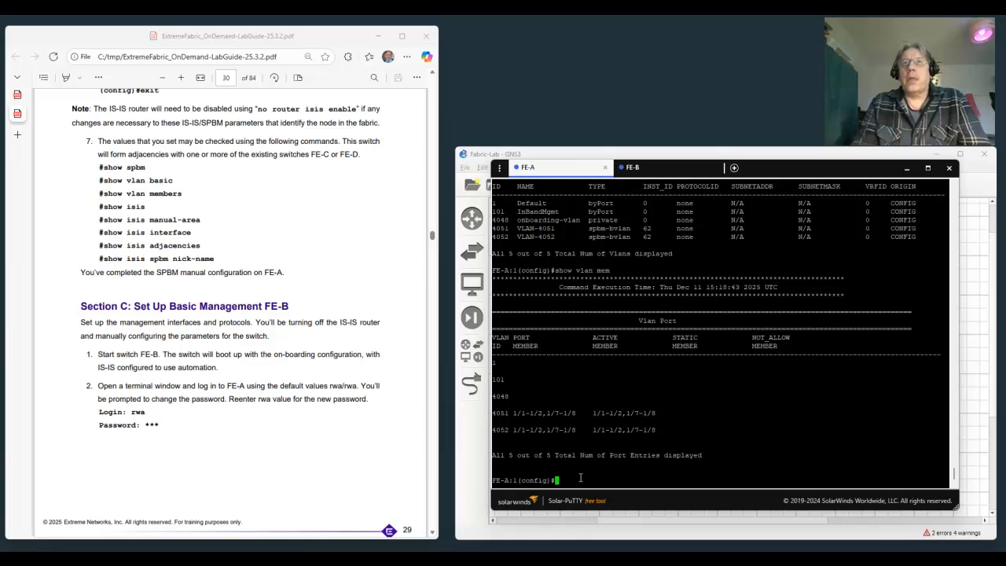
# Display the complete general IS-IS information on FE-A with show isis.
pyautogui.write('show ')
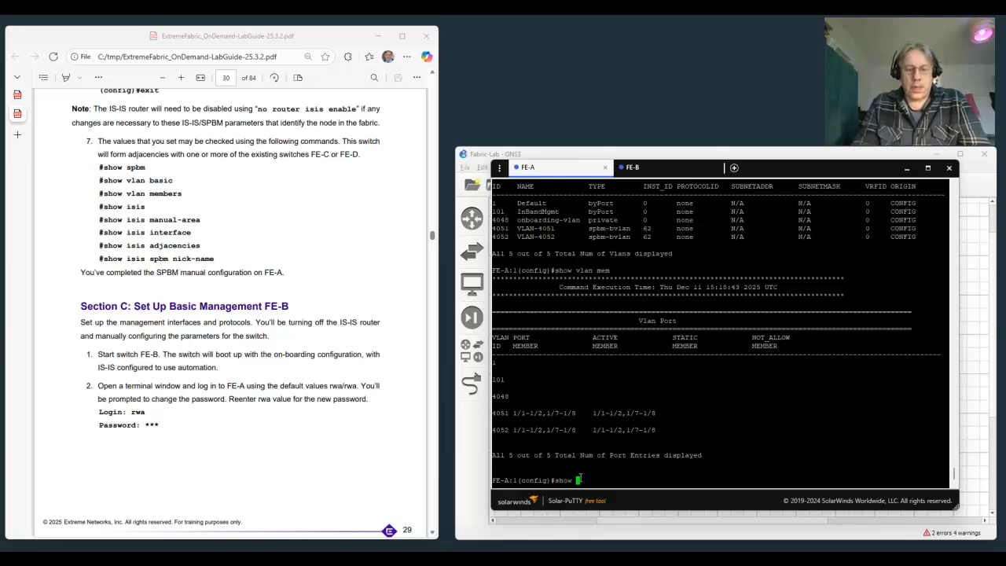
pyautogui.write('isis')
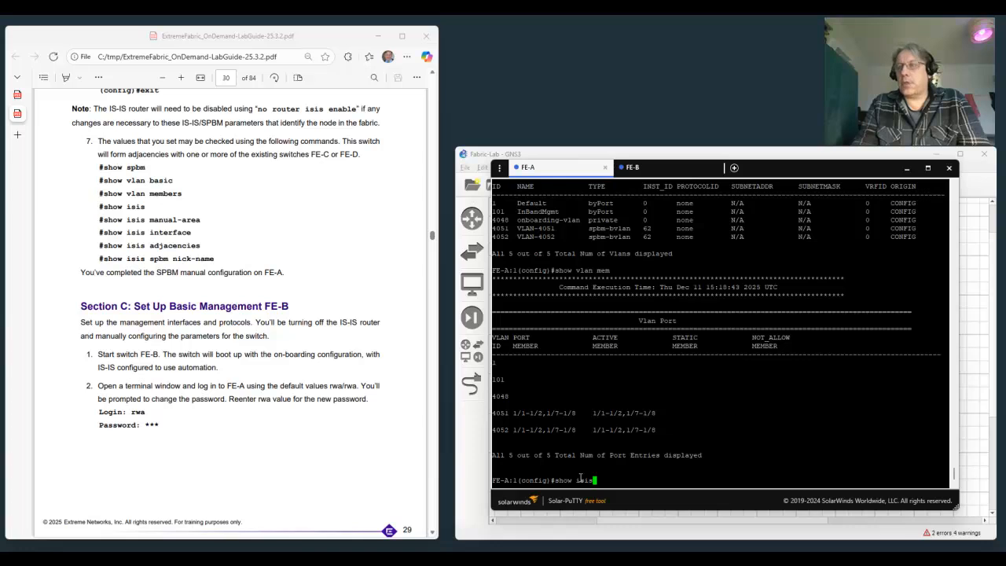
pyautogui.press('Return')
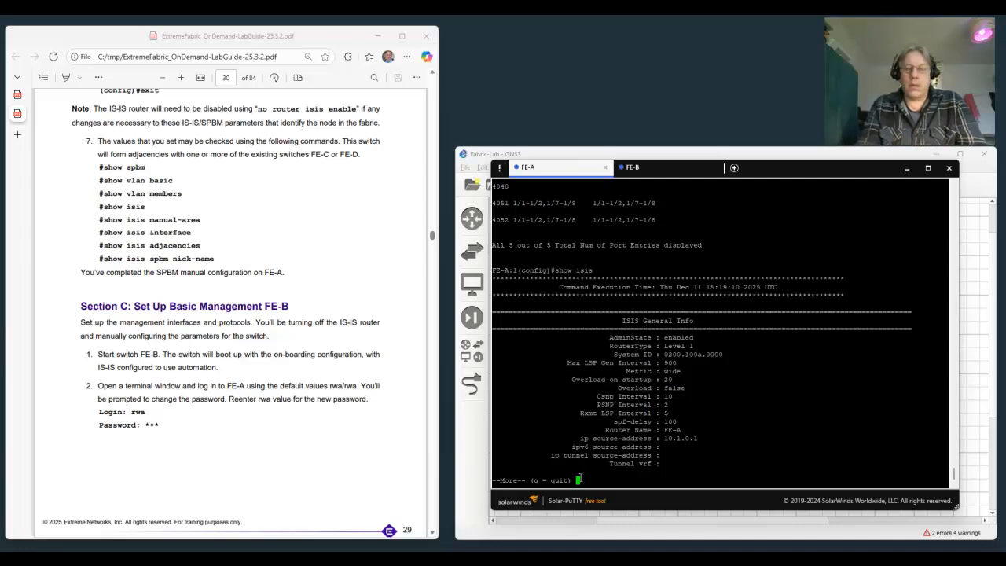
pyautogui.press('space')
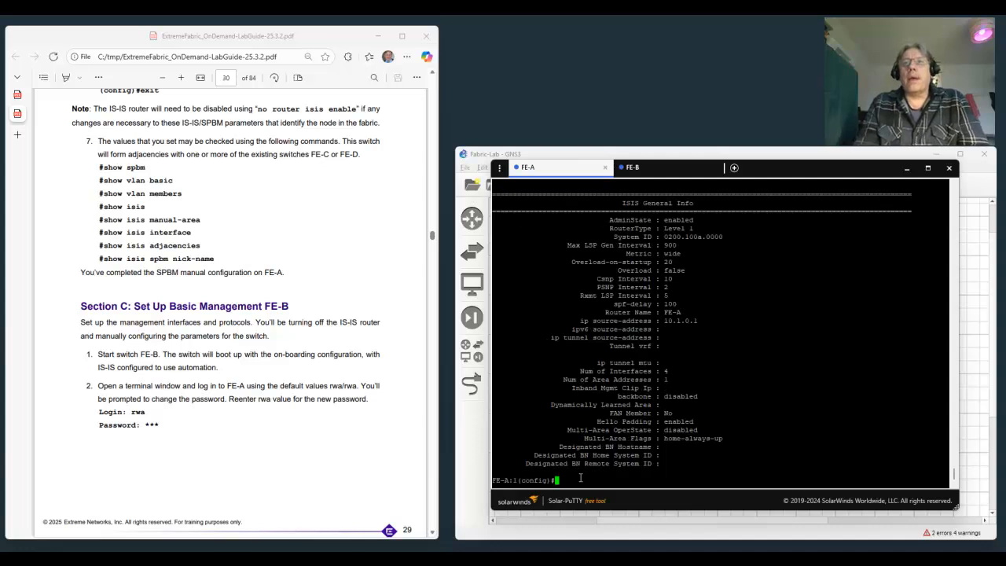
# Display the IS-IS manual area address on FE-A with show isis manual-area.
pyautogui.write('show isis ')
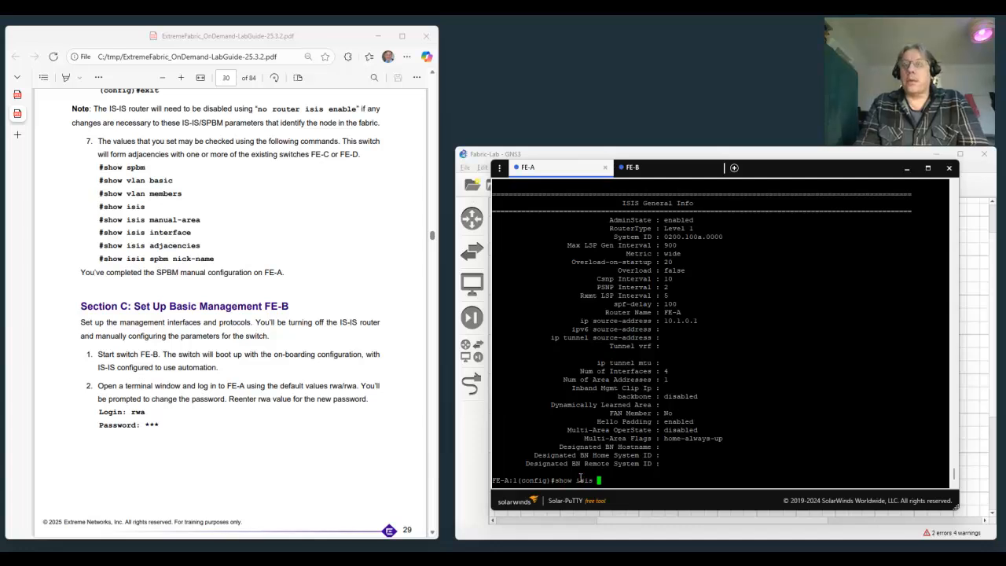
pyautogui.write('man')
pyautogui.press('Tab')
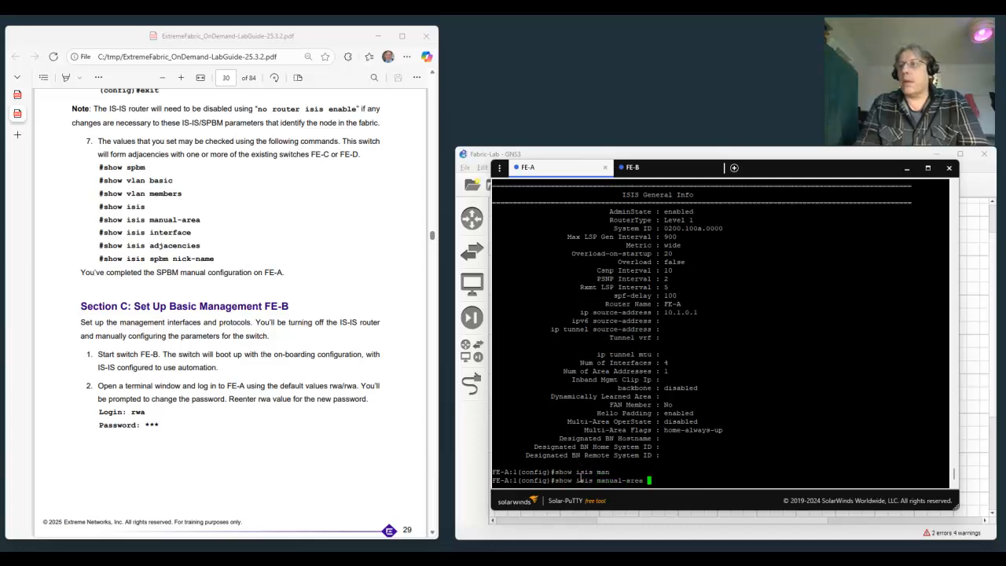
pyautogui.press('Return')
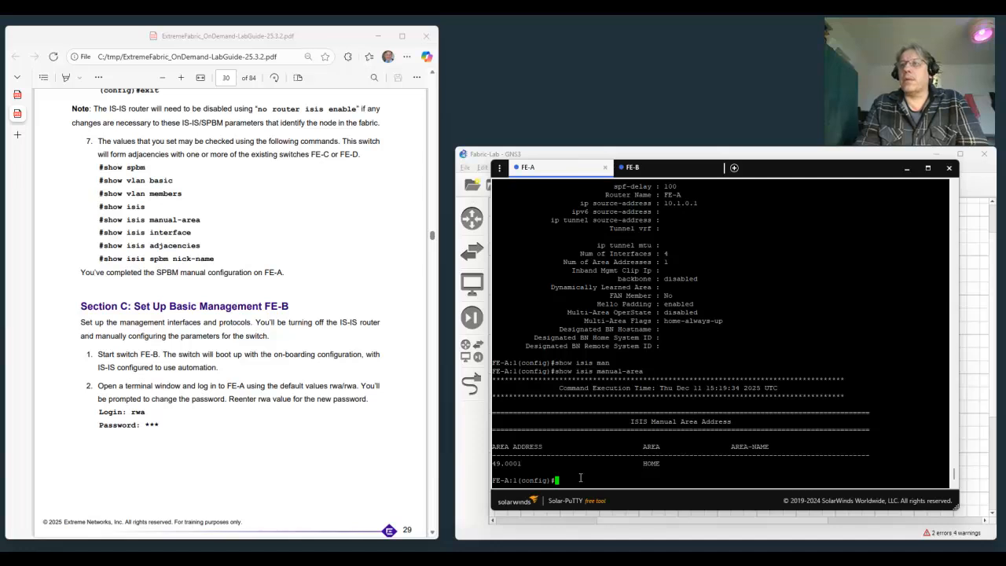
# List the IS-IS interfaces on FE-A with show isis interface.
pyautogui.write('show isis interface')
pyautogui.press('Return')
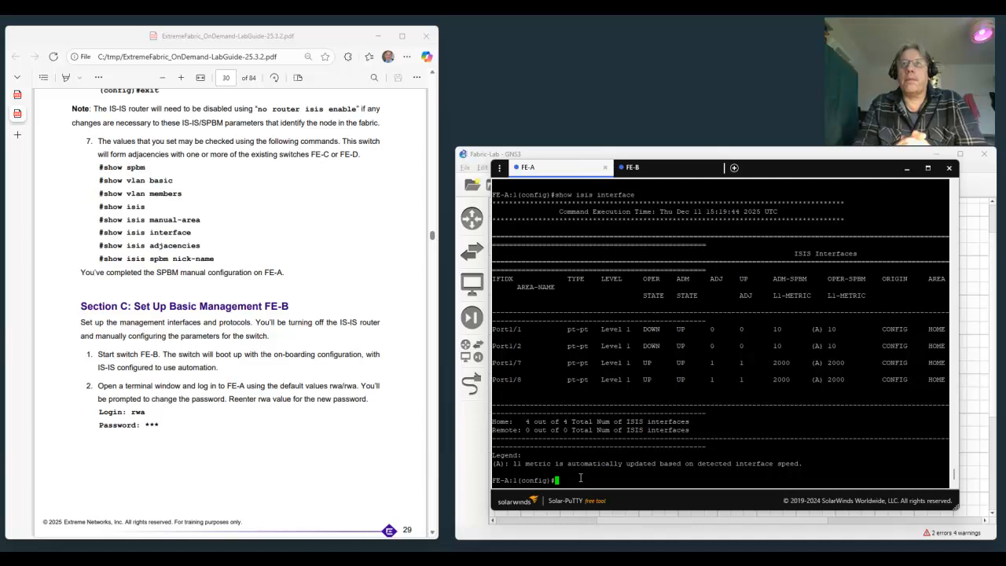
# Display FE-A's IS-IS adjacencies with show isis adj.
pyautogui.write('show isis adj')
pyautogui.press('Return')
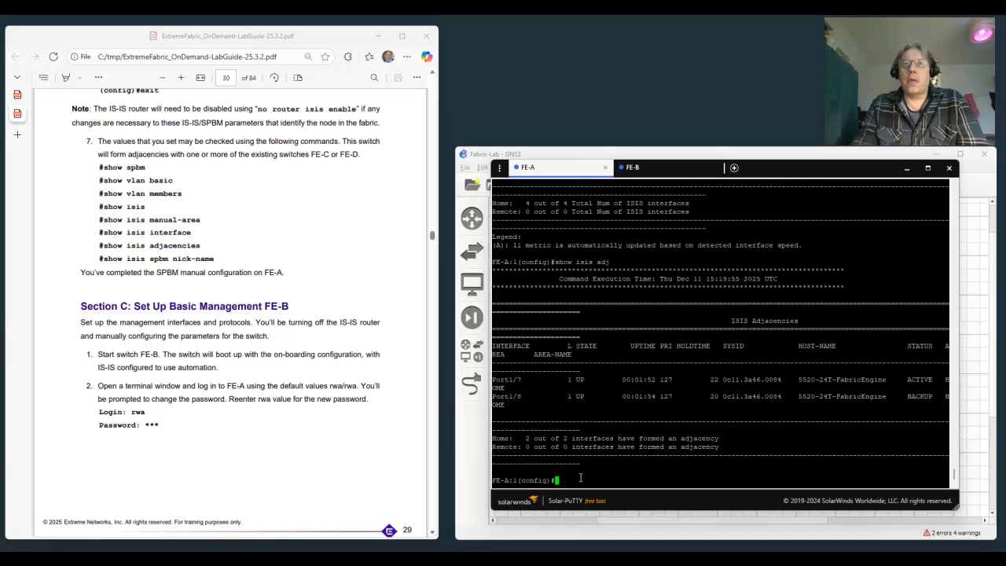
# Display the SPBM nicknames known to FE-A with show isis spbm nick-name.
pyautogui.write('show ')
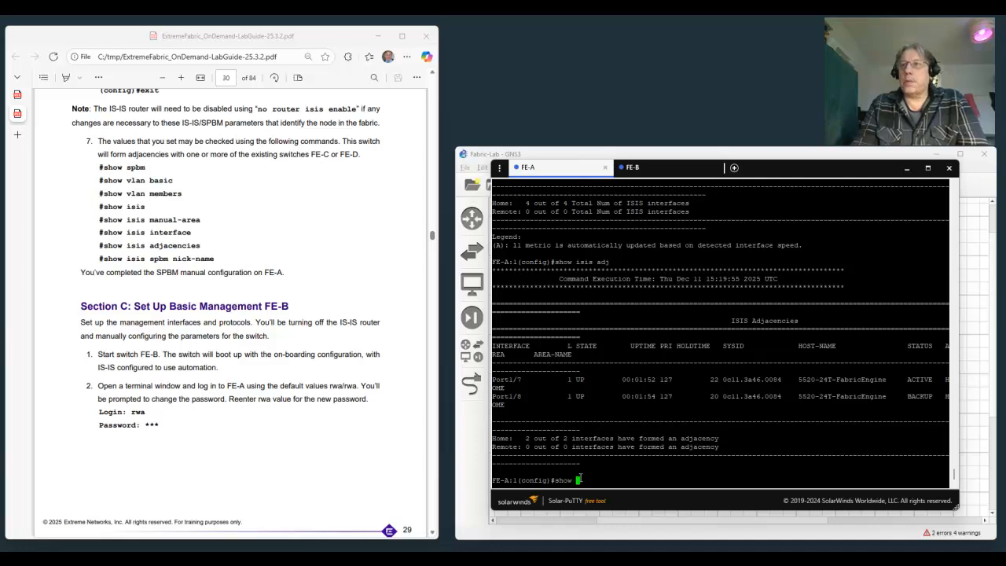
pyautogui.write('i')
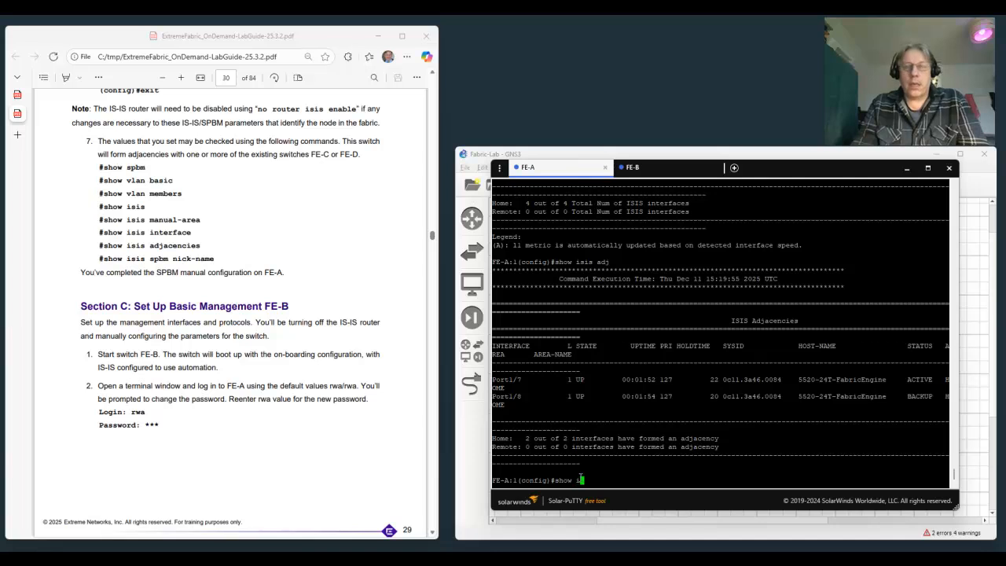
pyautogui.write('sis spbm nick')
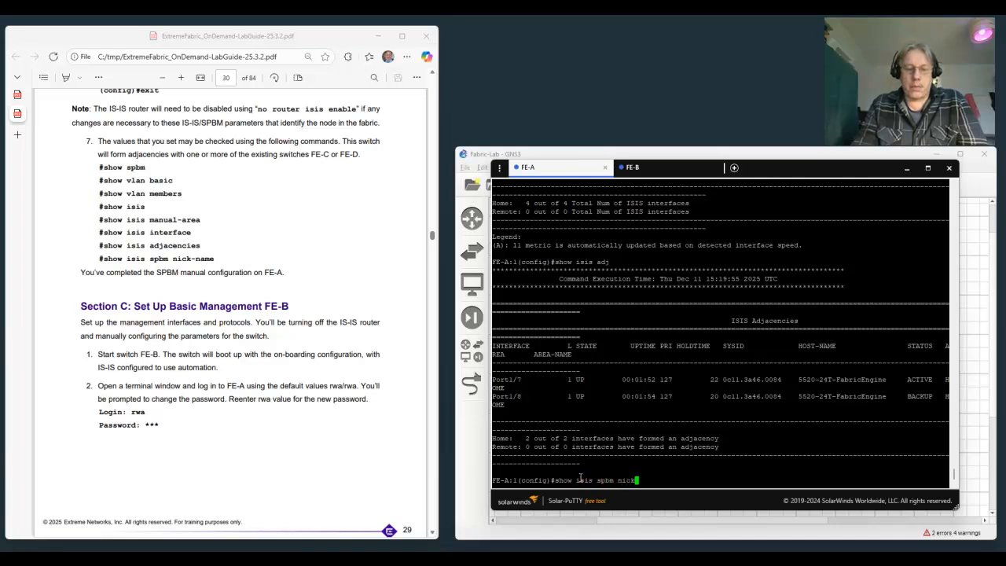
pyautogui.write('-name')
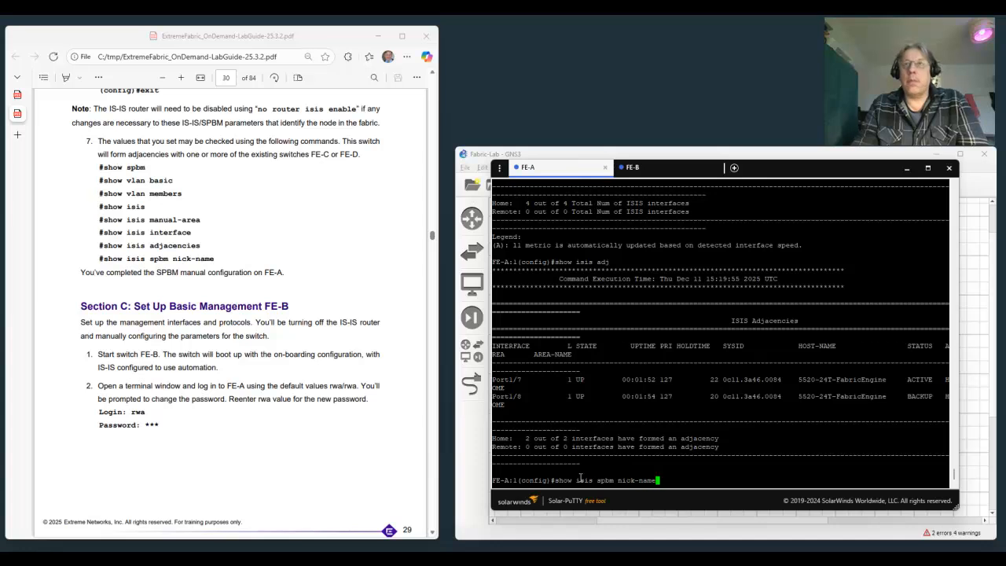
pyautogui.press('Return')
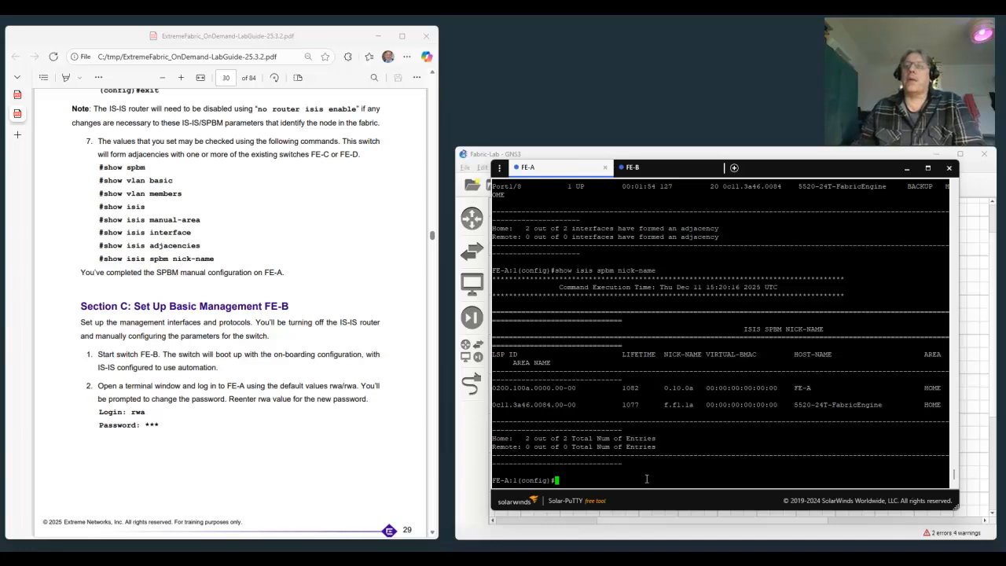
# Go to Section C of the lab guide and log in to the FE-B console with the default username and password.
pyautogui.scroll(-3, 316, 426)
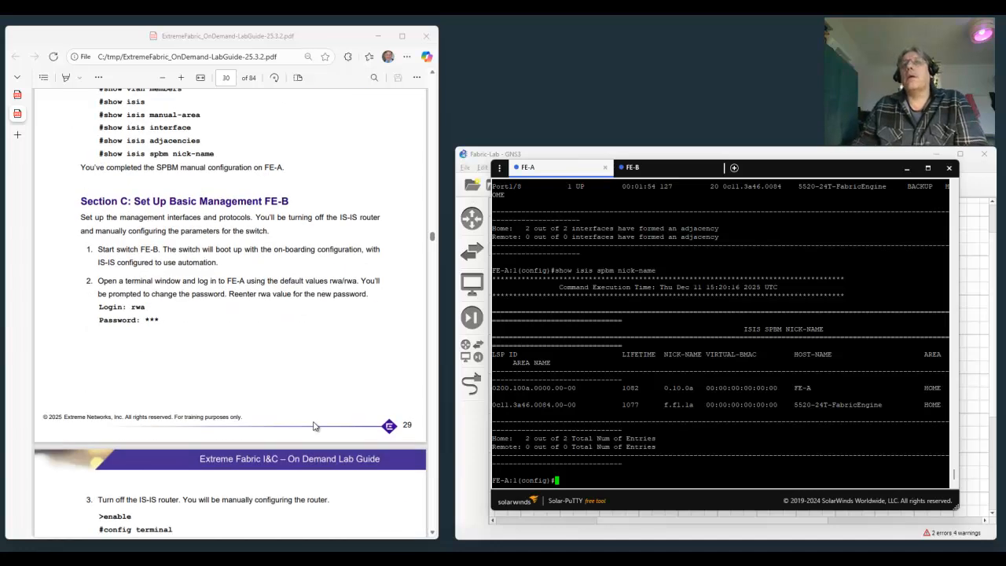
pyautogui.scroll(-1, 313, 426)
pyautogui.scroll(-1, 312, 426)
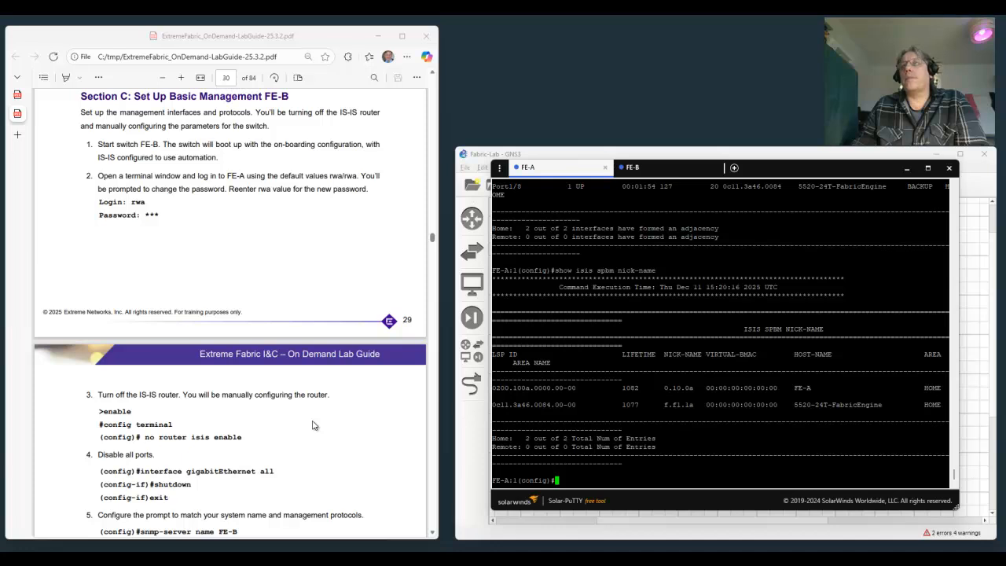
pyautogui.click(637, 168)
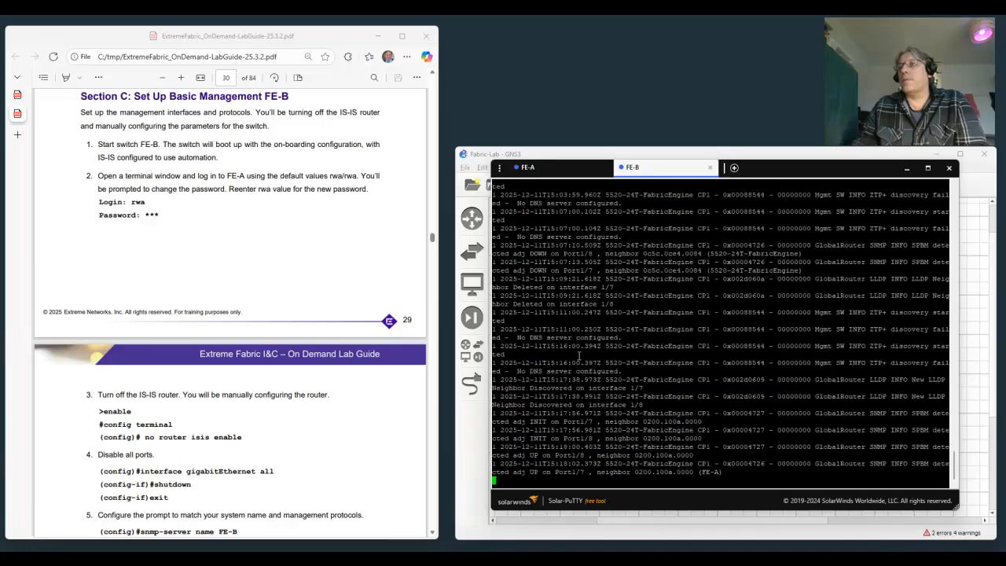
pyautogui.press('Return')
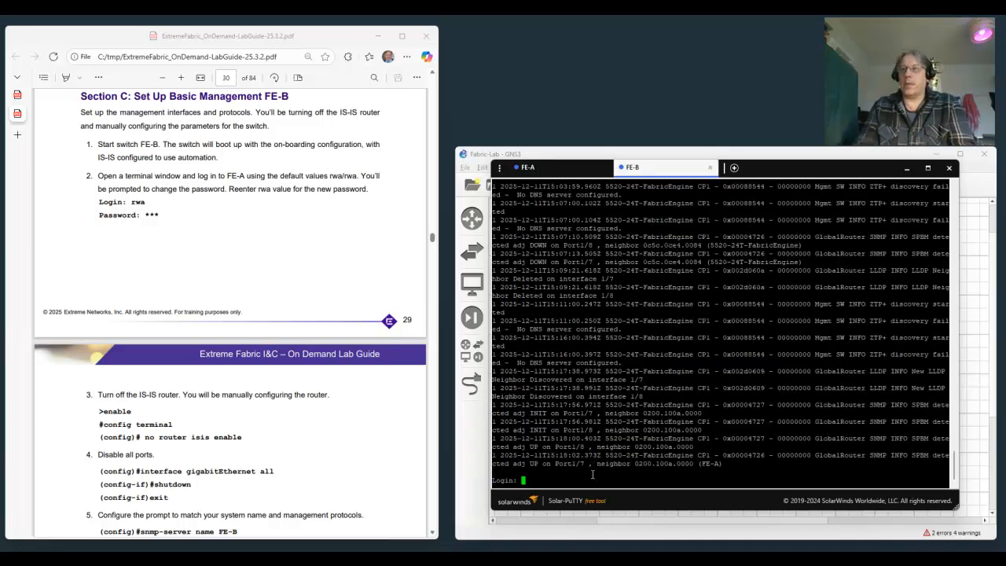
pyautogui.write('rwa')
pyautogui.press('Return')
pyautogui.write('rwa')
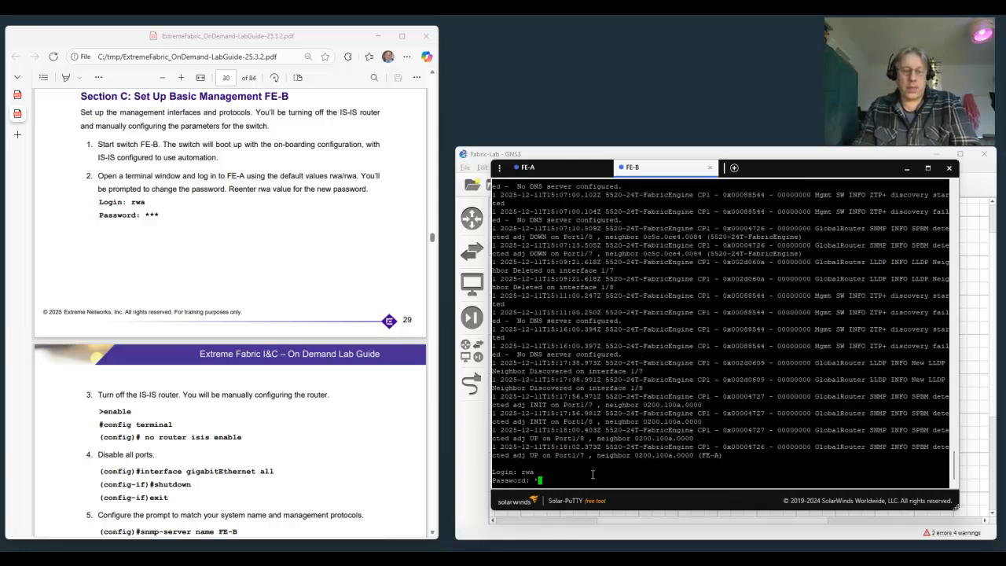
pyautogui.press('Return')
# Set the required new account password on FE-B and re-enter it for confirmation.
pyautogui.write('rwa')
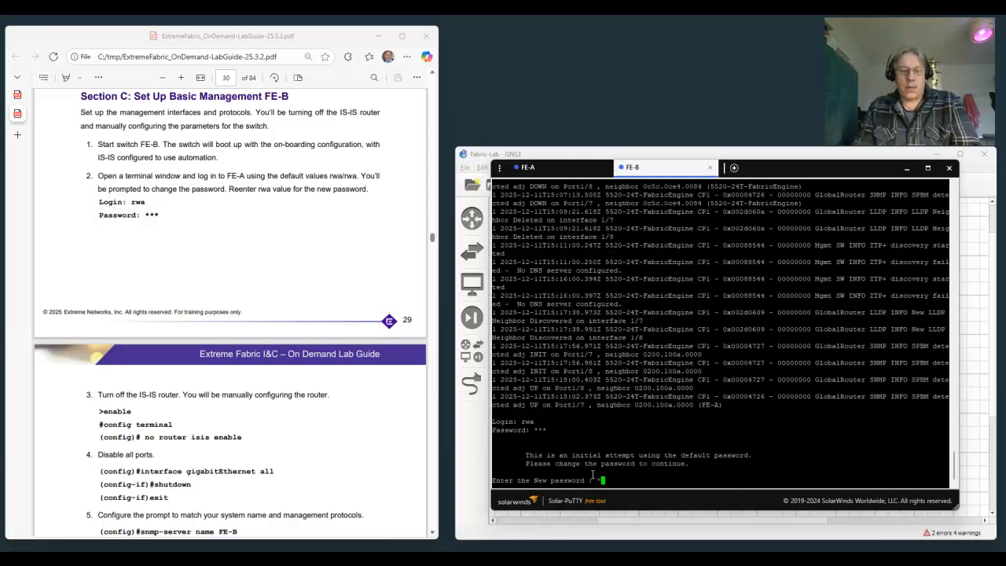
pyautogui.press('Return')
pyautogui.write('rwa')
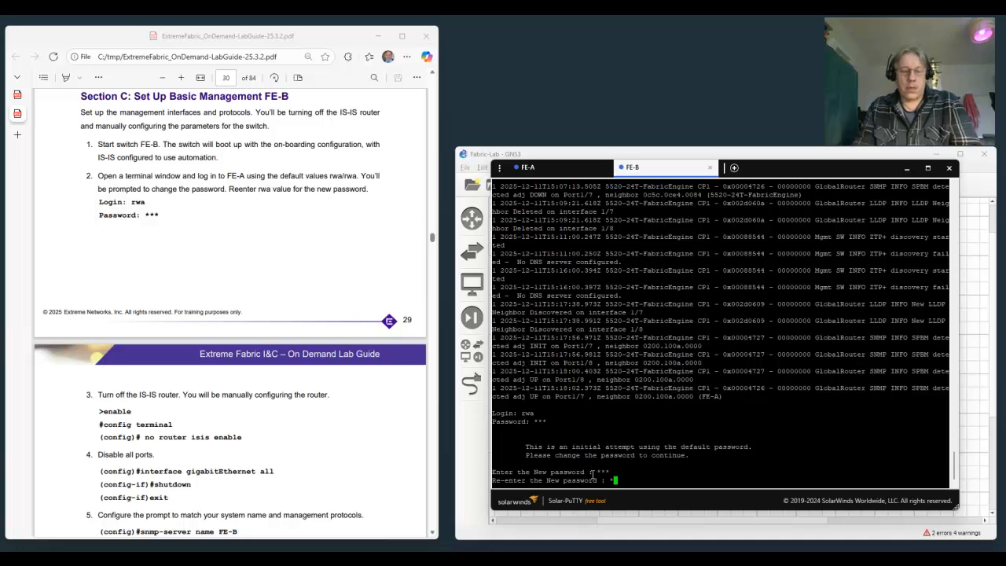
pyautogui.press('Return')
# Enter privileged mode on FE-B with enable and open terminal configuration mode with conf t.
pyautogui.write('enable')
pyautogui.press('Return')
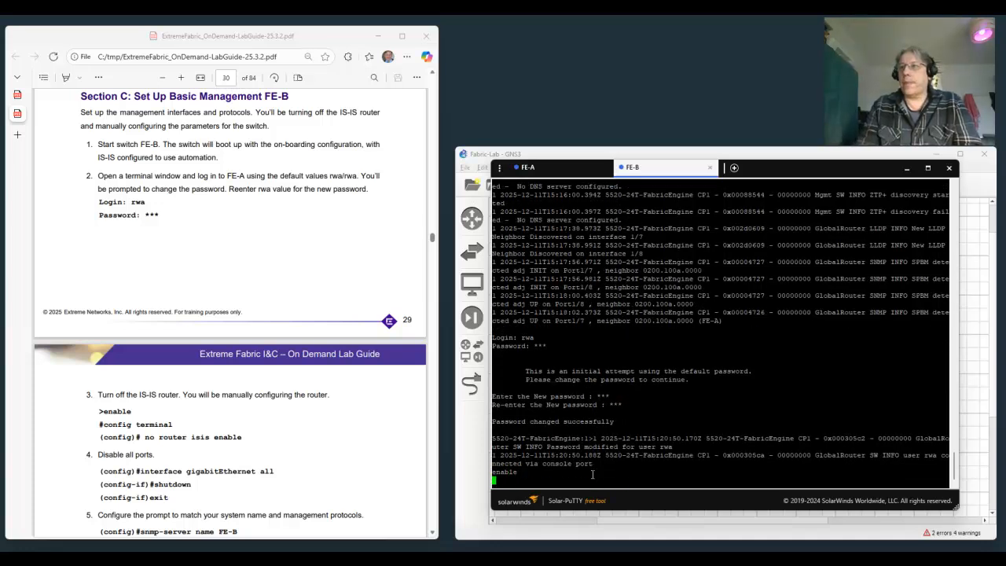
pyautogui.write('conf t')
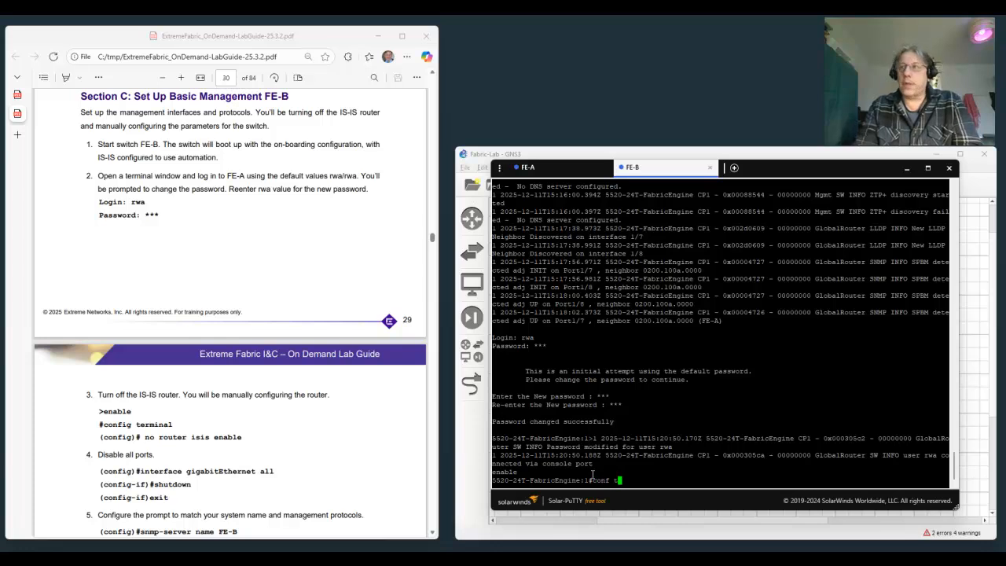
pyautogui.press('Return')
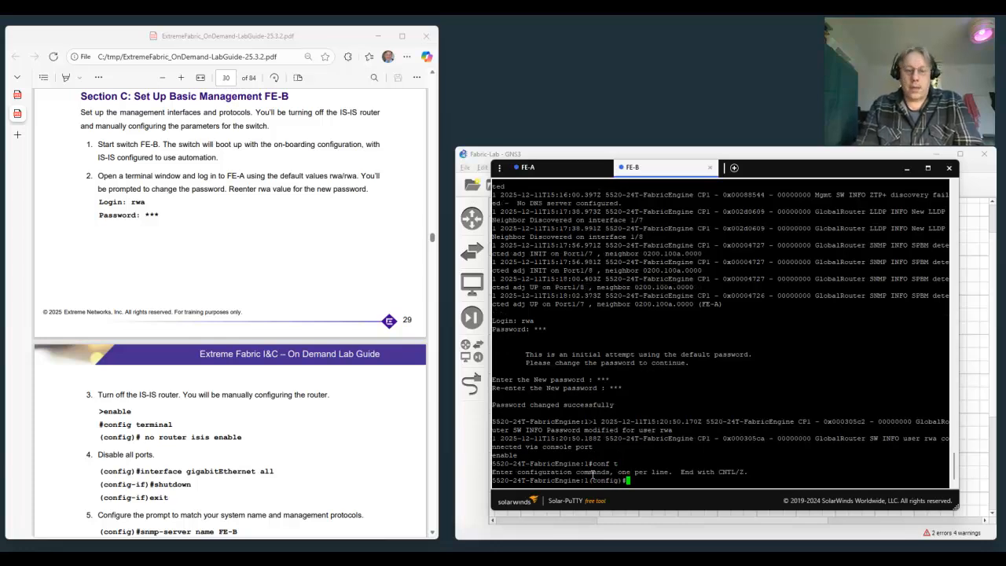
# Turn off the IS-IS router on FE-B with no router isis enable and accept the traffic disruption.
pyautogui.write('no rout')
pyautogui.press('BackSpace')
pyautogui.write('ter ')
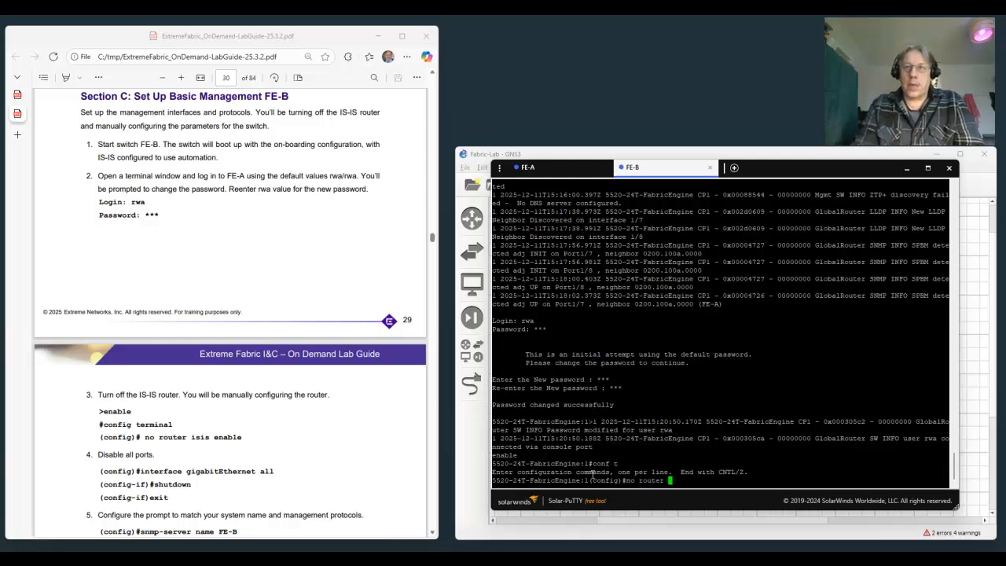
pyautogui.write('isis enable')
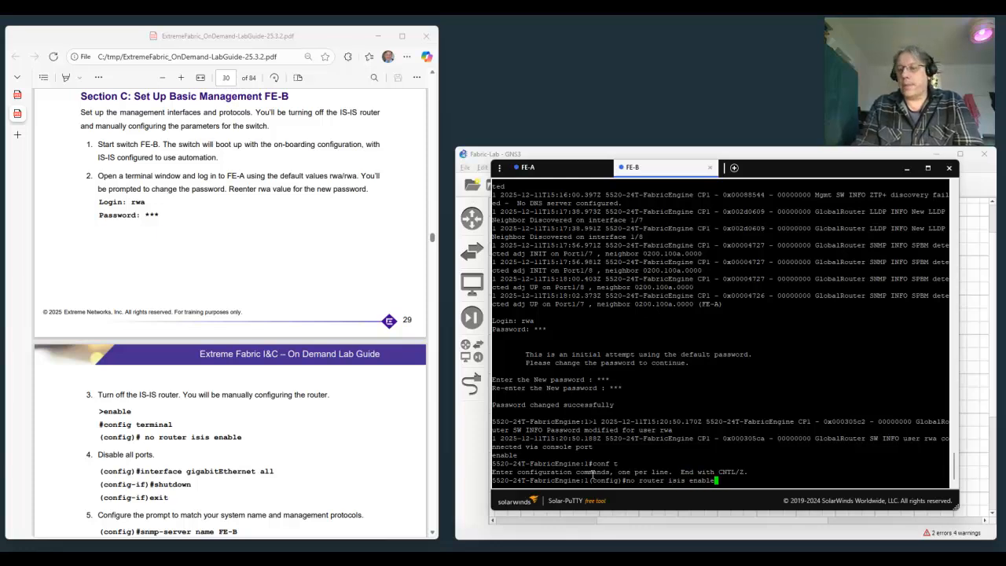
pyautogui.press('Return')
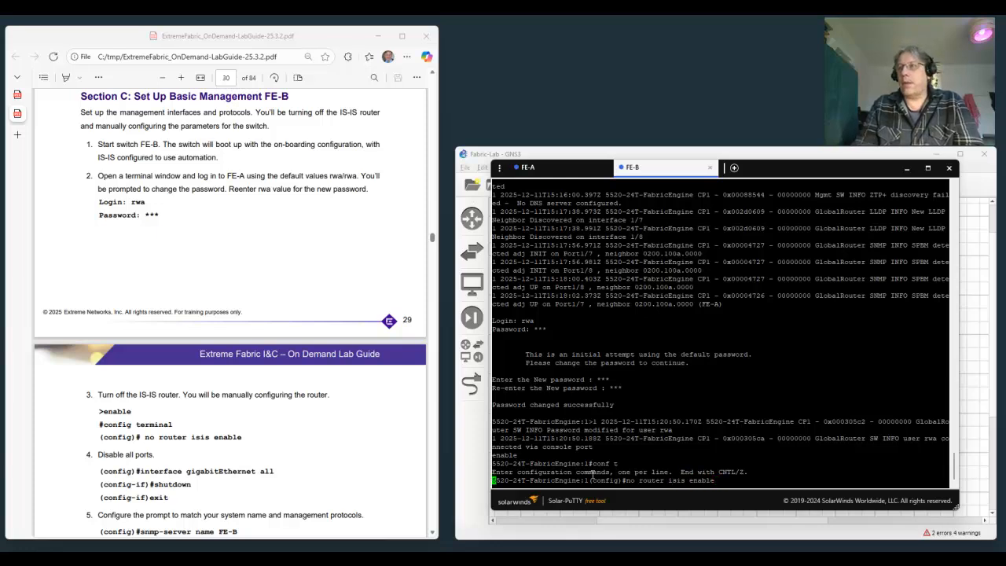
pyautogui.write('y')
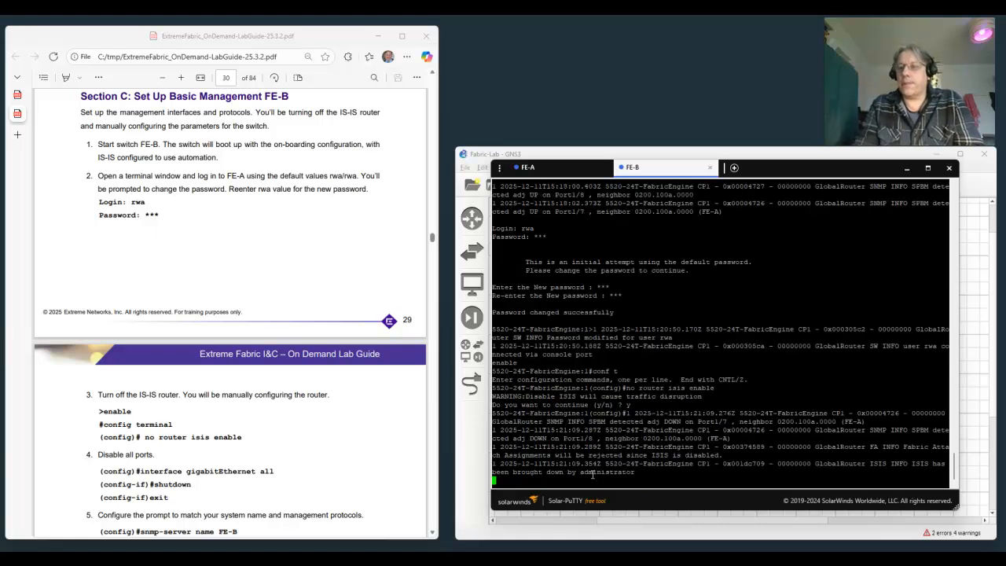
pyautogui.press('Return')
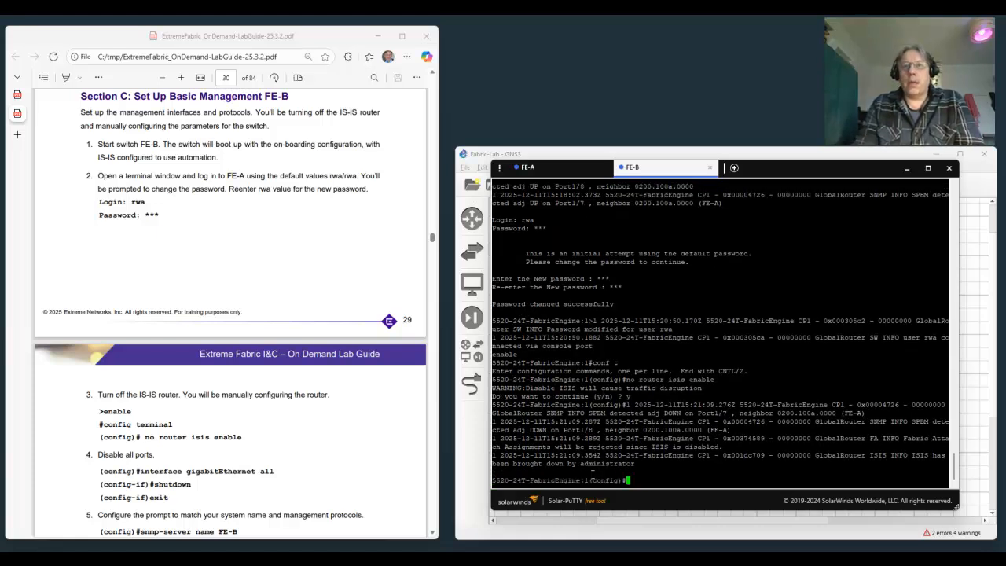
# Shut down all gigabitEthernet ports on FE-B and return to global configuration mode.
pyautogui.write('int gi')
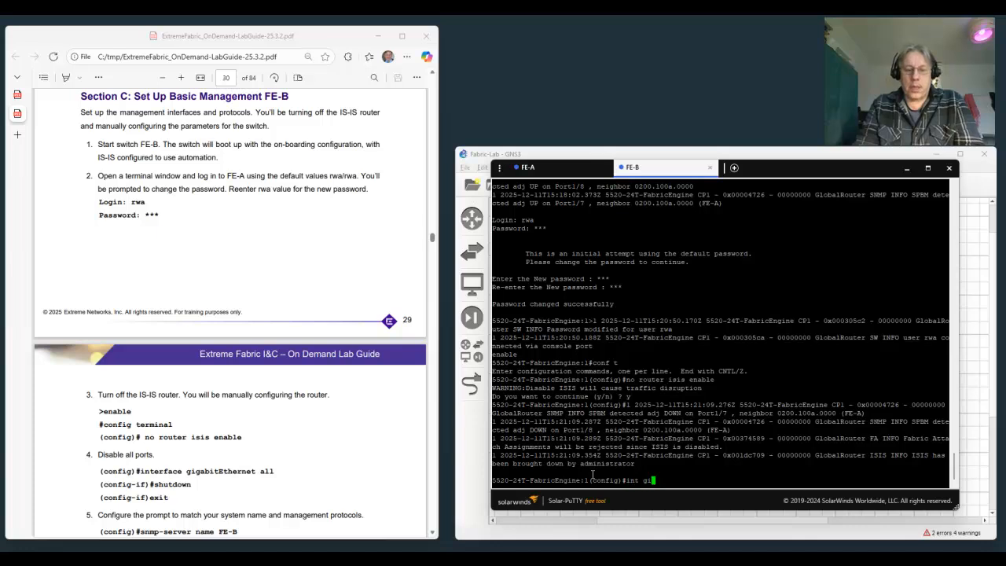
pyautogui.write('g all')
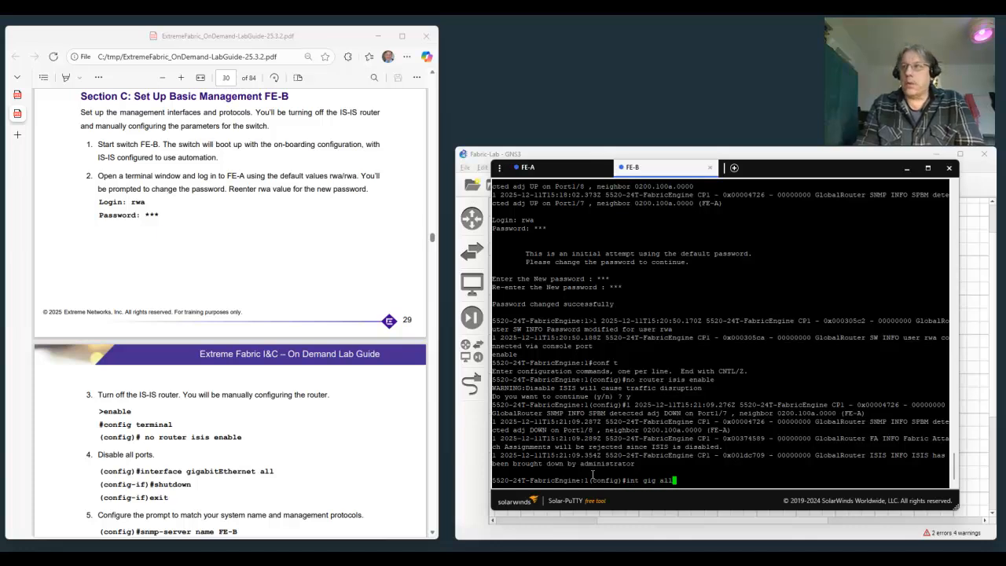
pyautogui.press('Return')
pyautogui.write('shutdown')
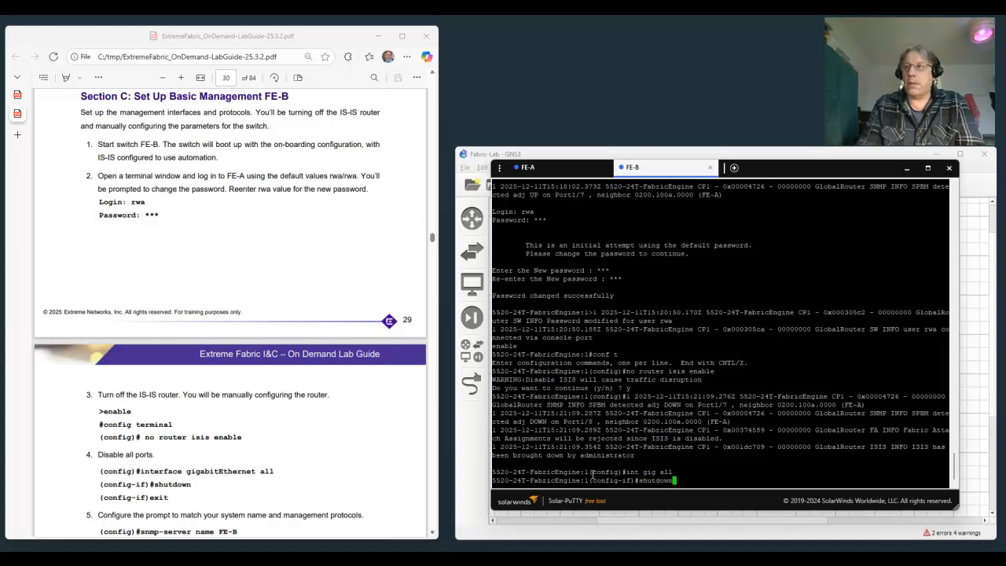
pyautogui.press('Return')
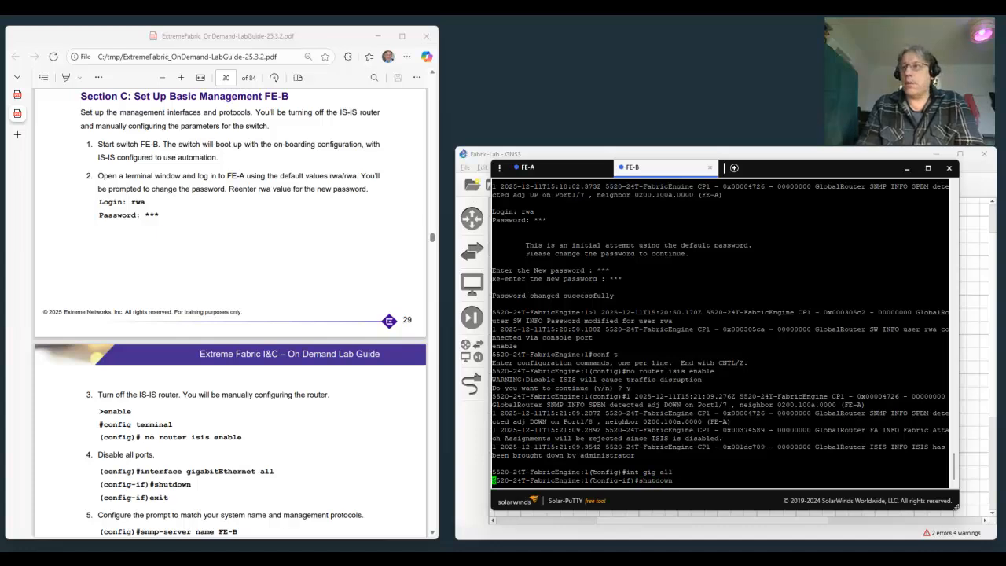
pyautogui.write('exit')
pyautogui.press('Return')
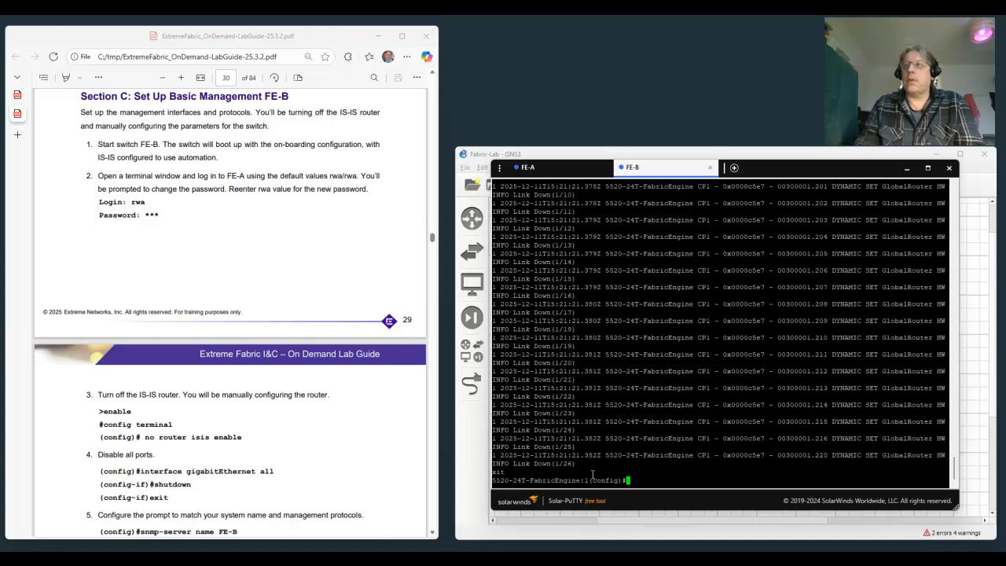
# Set the switch's system name to FE-B with snmp-server name, following step 5 of the lab guide.
pyautogui.scroll(-5, 313, 466)
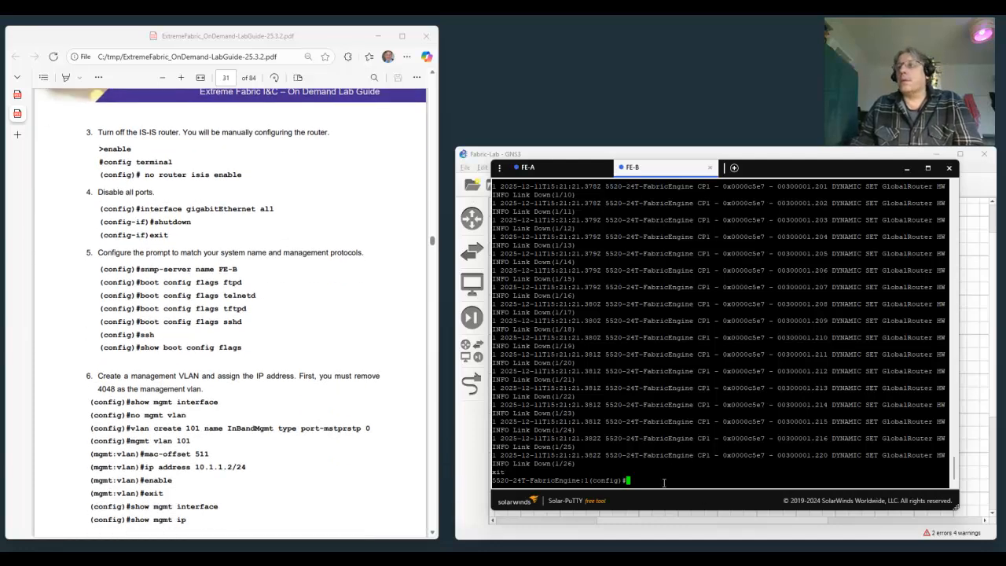
pyautogui.write('snmp-server n')
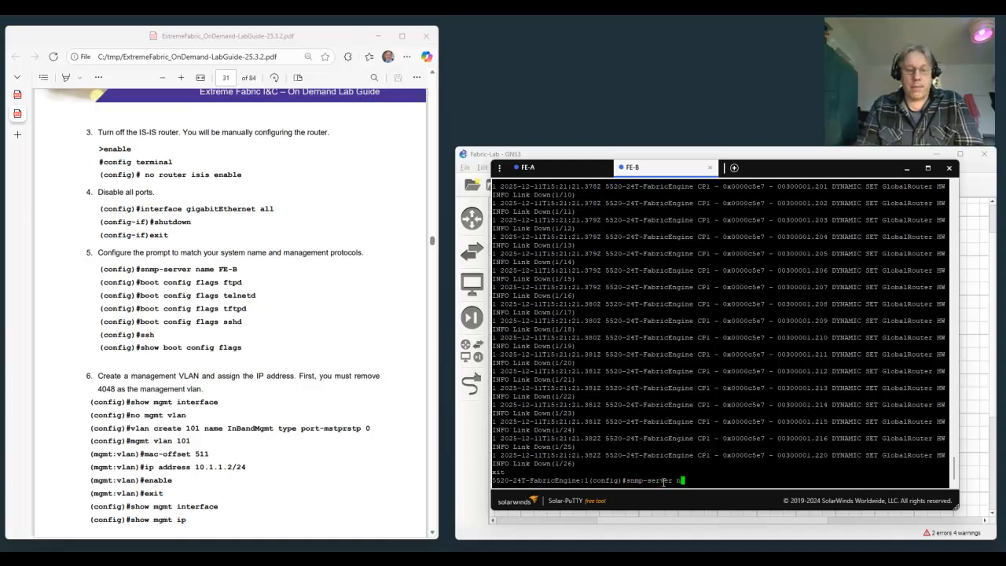
pyautogui.write('ame FE-B')
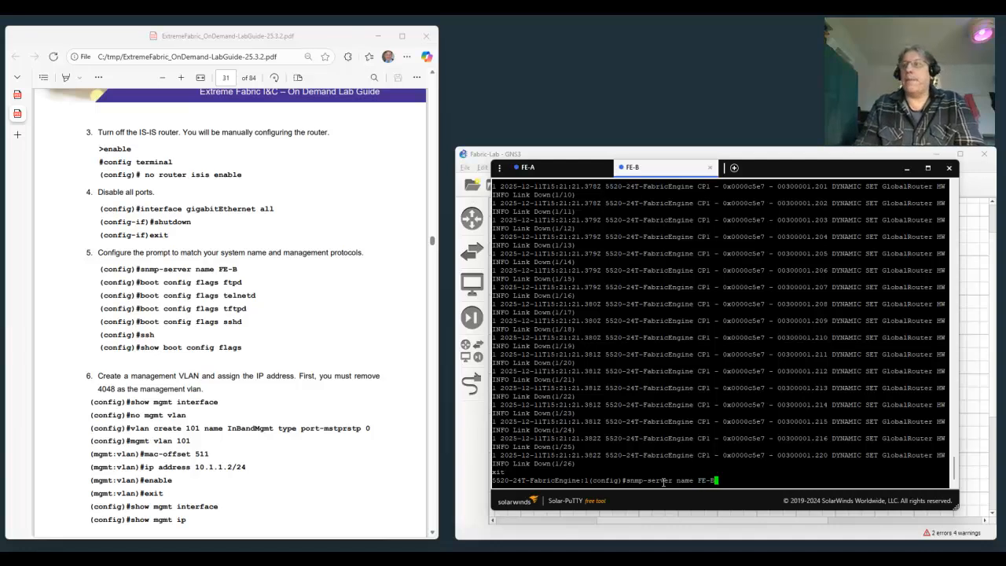
pyautogui.press('Return')
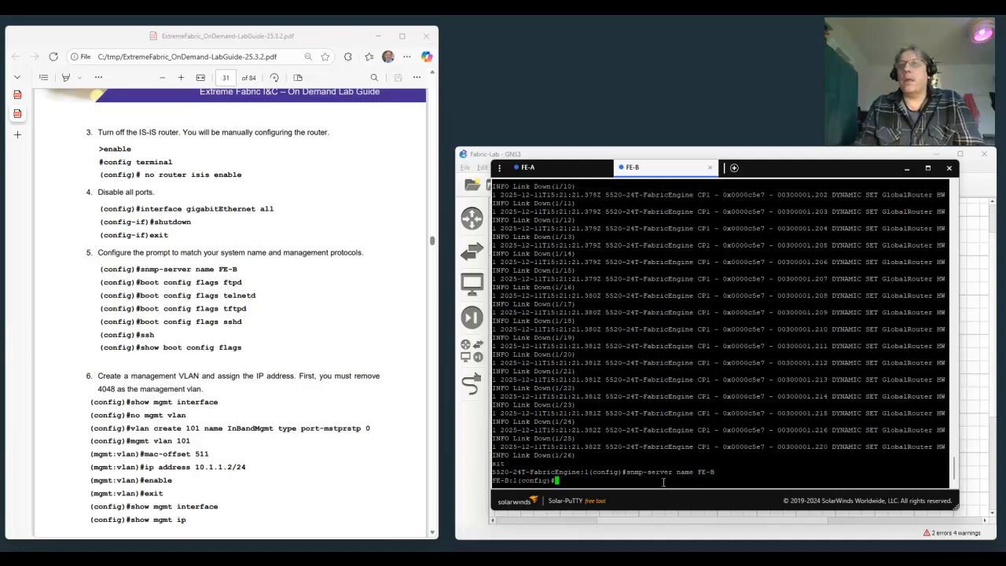
# Enable the FTP service on FE-B with boot config flags ftpd.
pyautogui.write('b')
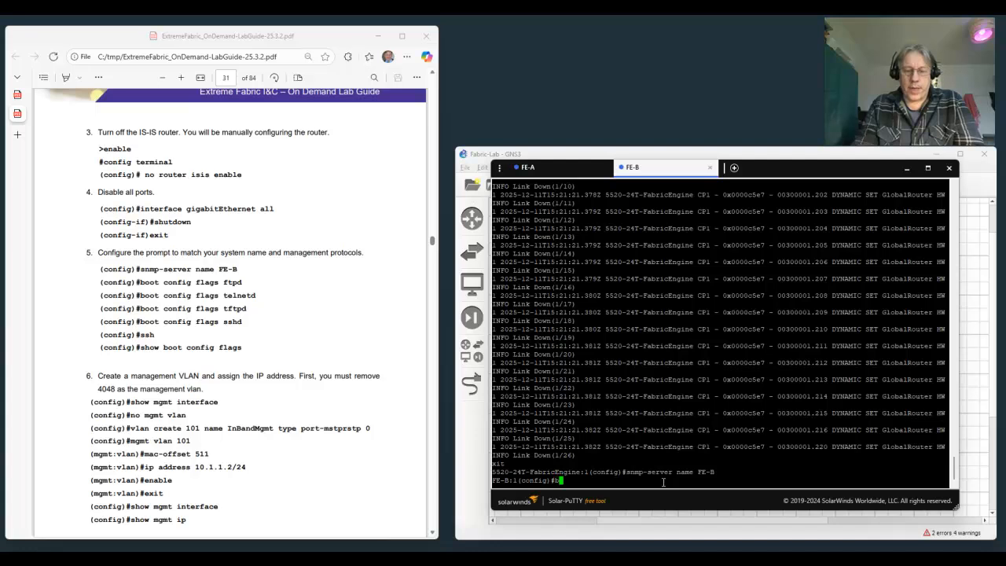
pyautogui.write('oot ')
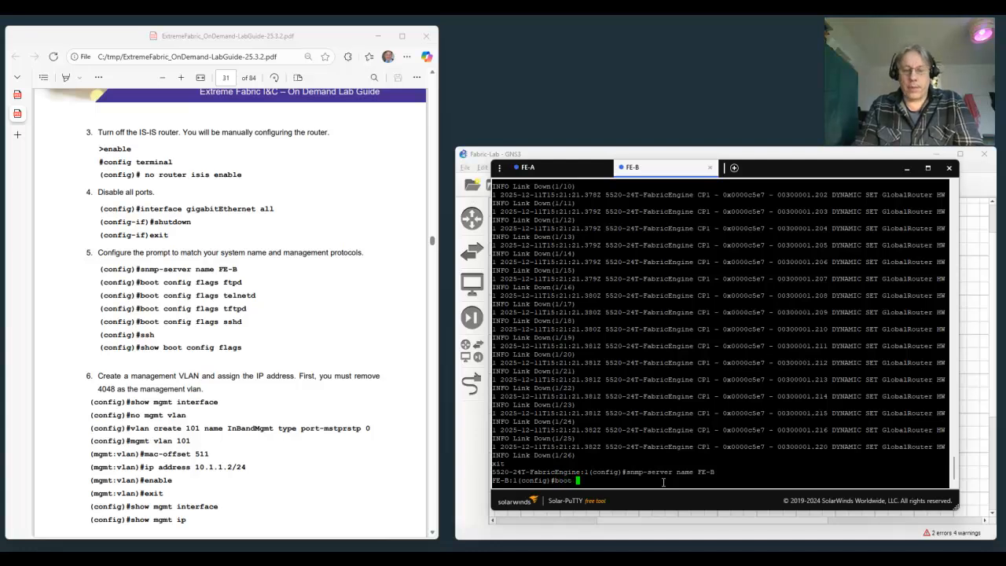
pyautogui.write('config fl')
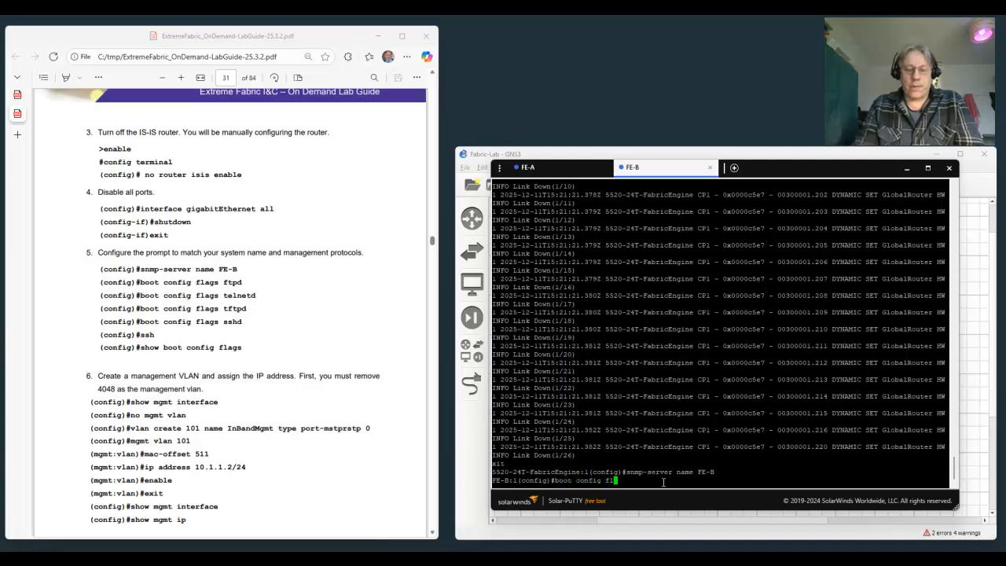
pyautogui.write('ags ftpd')
pyautogui.press('Return')
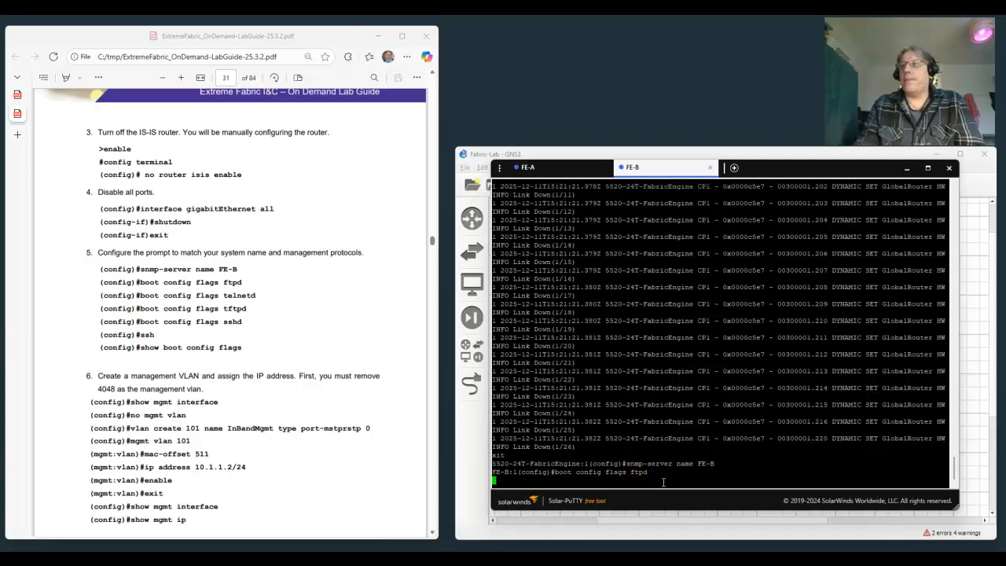
# Enable the Telnet service on FE-B with boot config flags telnetd.
pyautogui.press('Up')
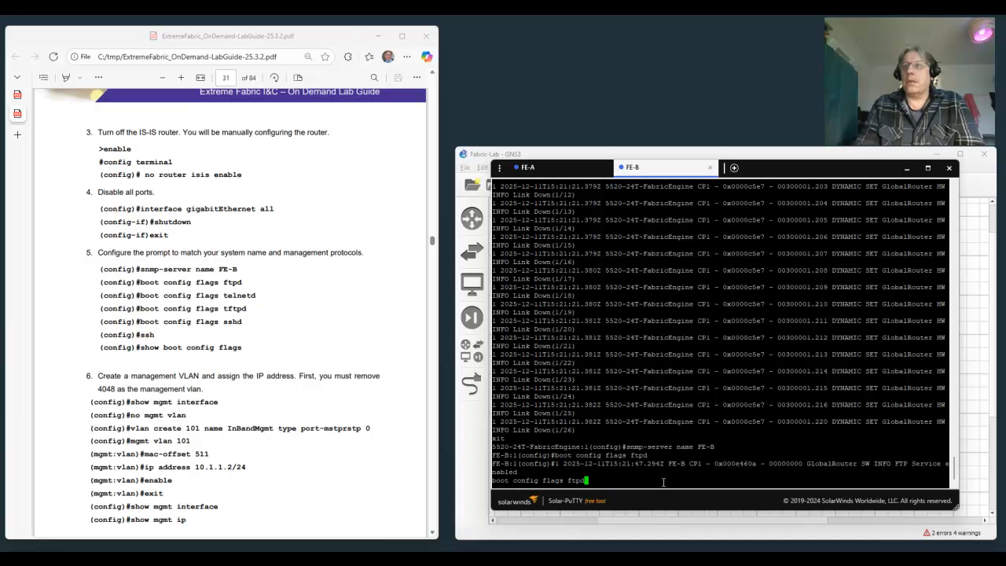
pyautogui.press('BackSpace')
pyautogui.press('BackSpace')
pyautogui.press('BackSpace')
pyautogui.press('BackSpace')
pyautogui.write('telnetd')
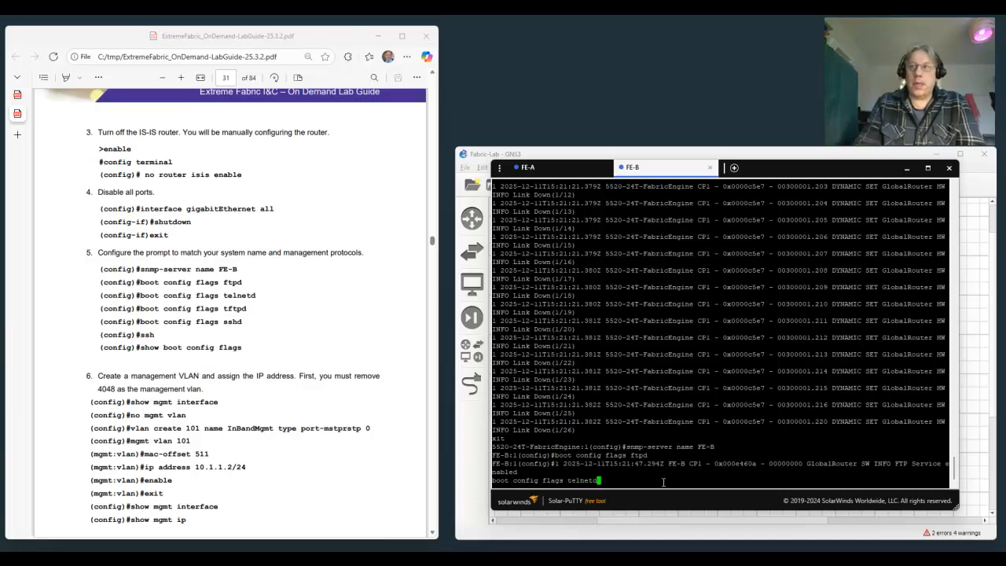
pyautogui.press('Return')
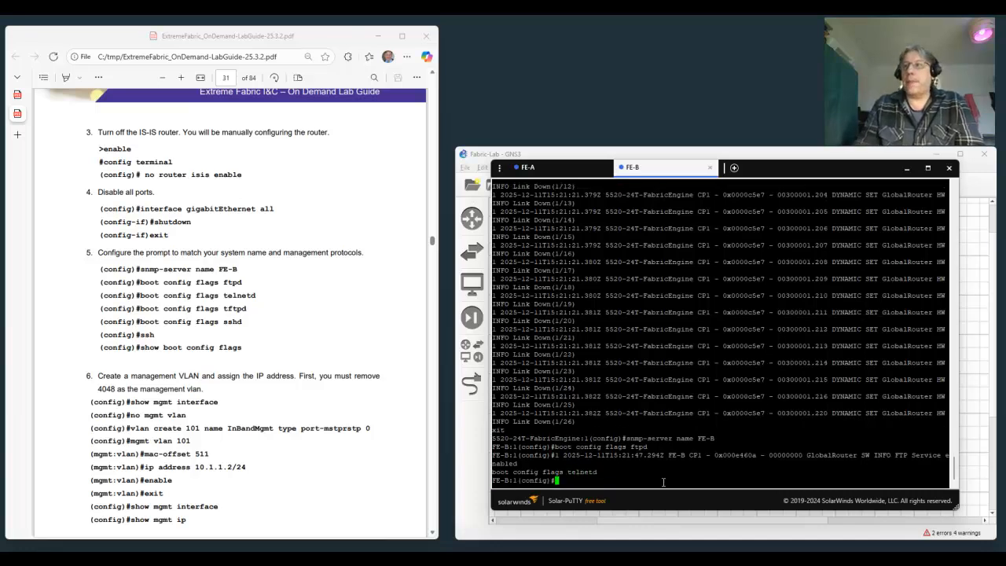
# Enable the TFTP service on FE-B with boot config flags tftpd.
pyautogui.press('Up')
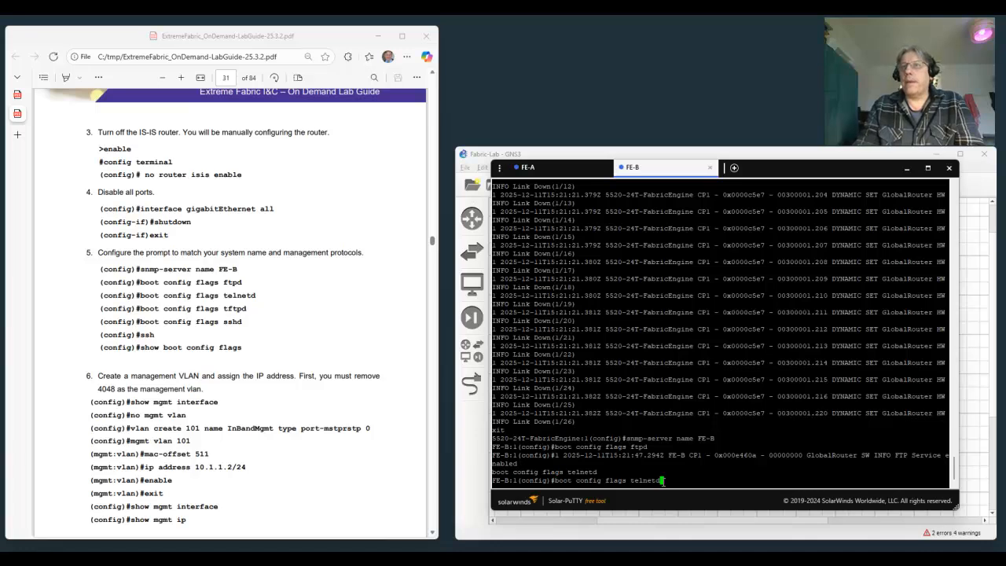
pyautogui.press('BackSpace')
pyautogui.press('BackSpace')
pyautogui.press('BackSpace')
pyautogui.press('BackSpace')
pyautogui.press('BackSpace')
pyautogui.press('BackSpace')
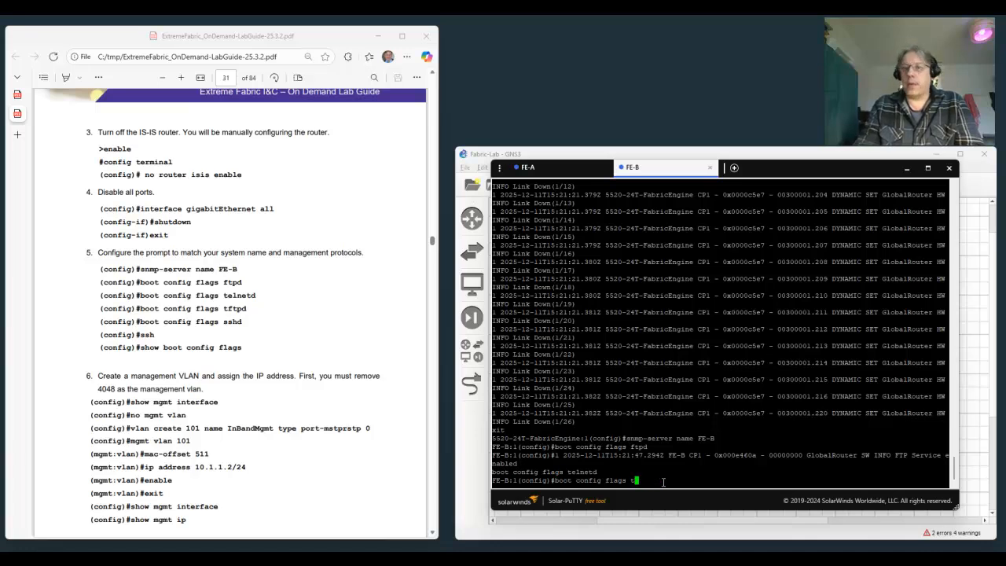
pyautogui.write('ftpd')
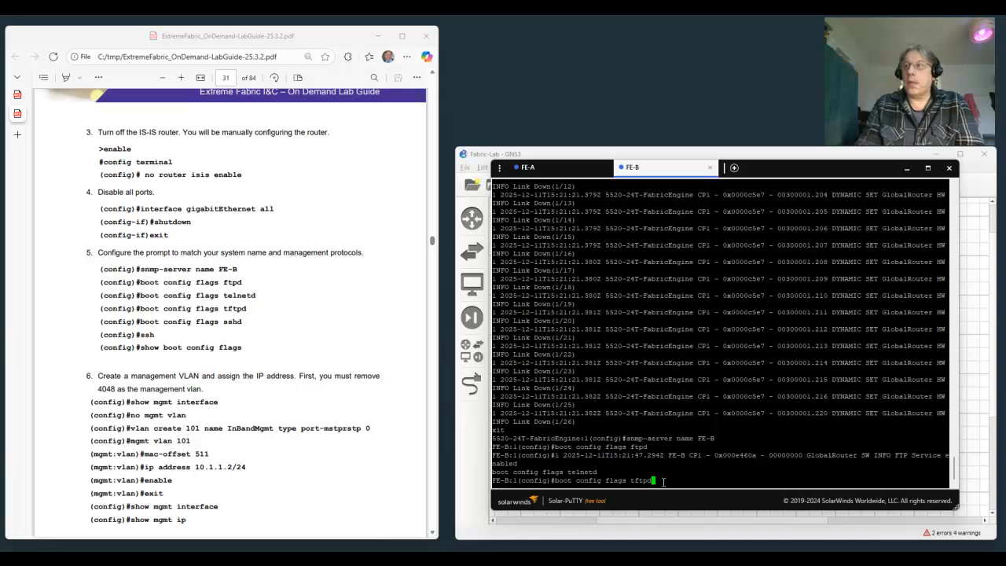
pyautogui.press('Return')
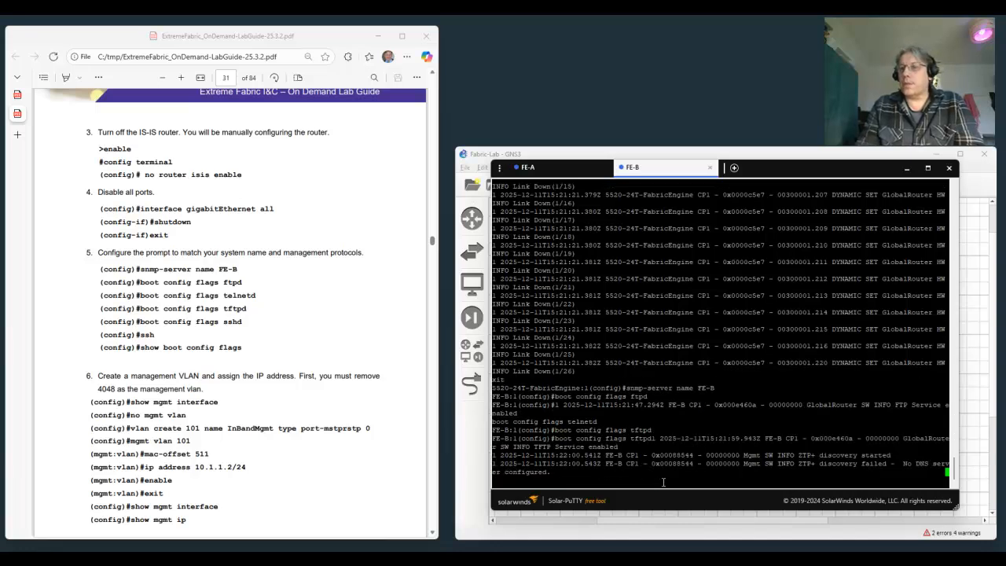
pyautogui.press('Return')
# Enable the SSH daemon flag on FE-B with boot config flags sshd and activate SSH with the ssh command.
pyautogui.press('Up')
pyautogui.press('BackSpace')
pyautogui.press('BackSpace')
pyautogui.press('BackSpace')
pyautogui.press('BackSpace')
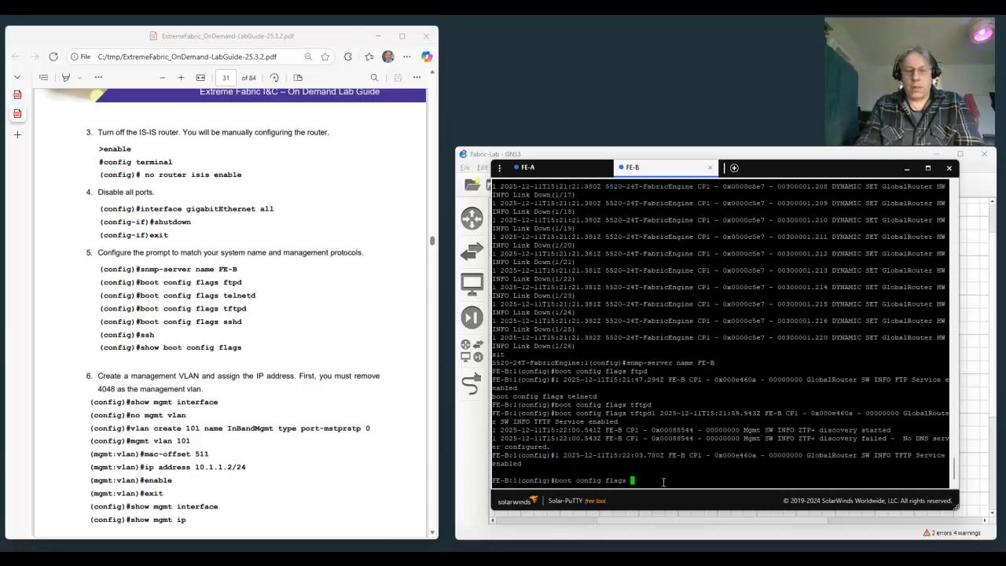
pyautogui.write('sshd')
pyautogui.press('Return')
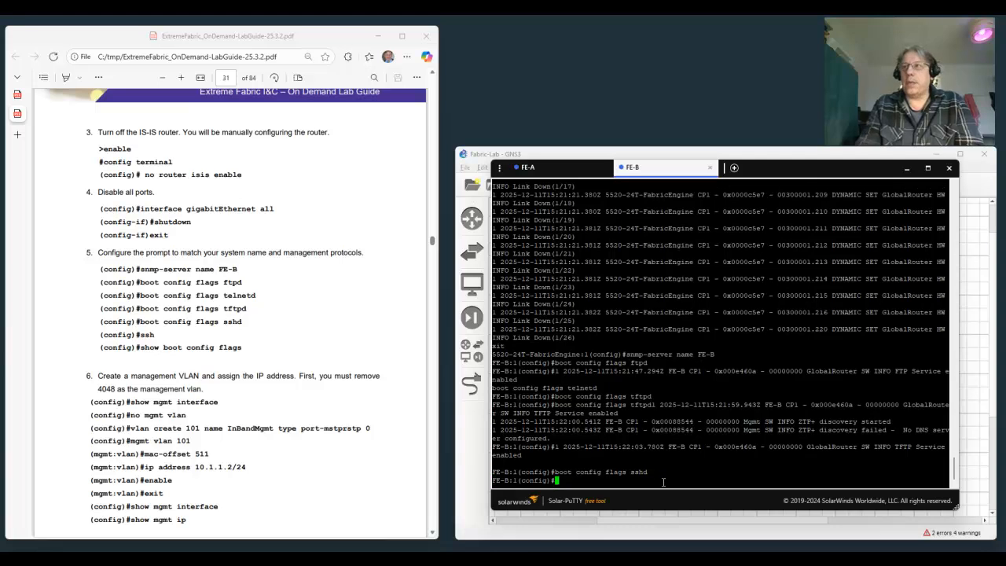
pyautogui.write('ssh')
pyautogui.press('Return')
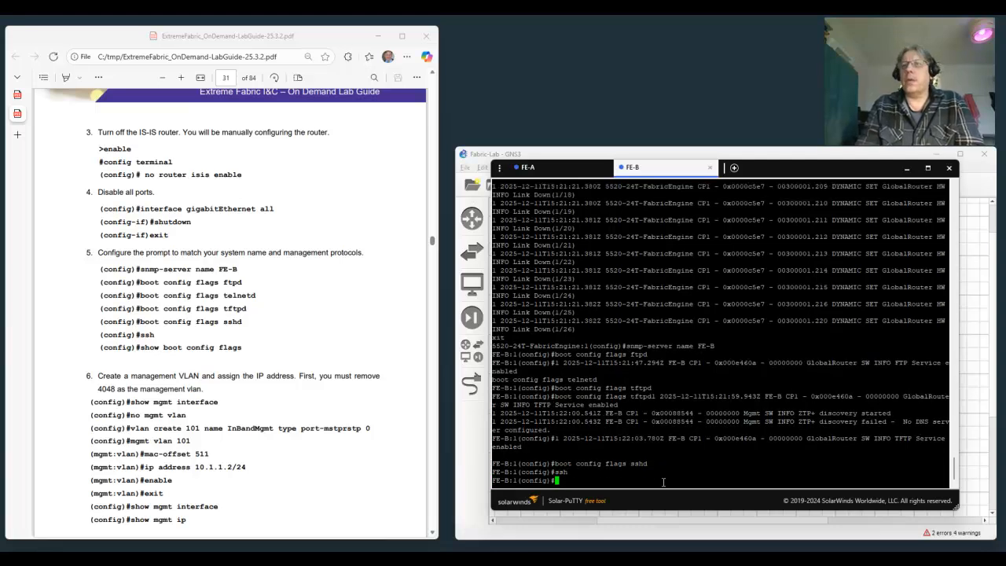
# Display FE-B's complete boot flag list with show boot config flags to check the management protocol settings.
pyautogui.write('sho')
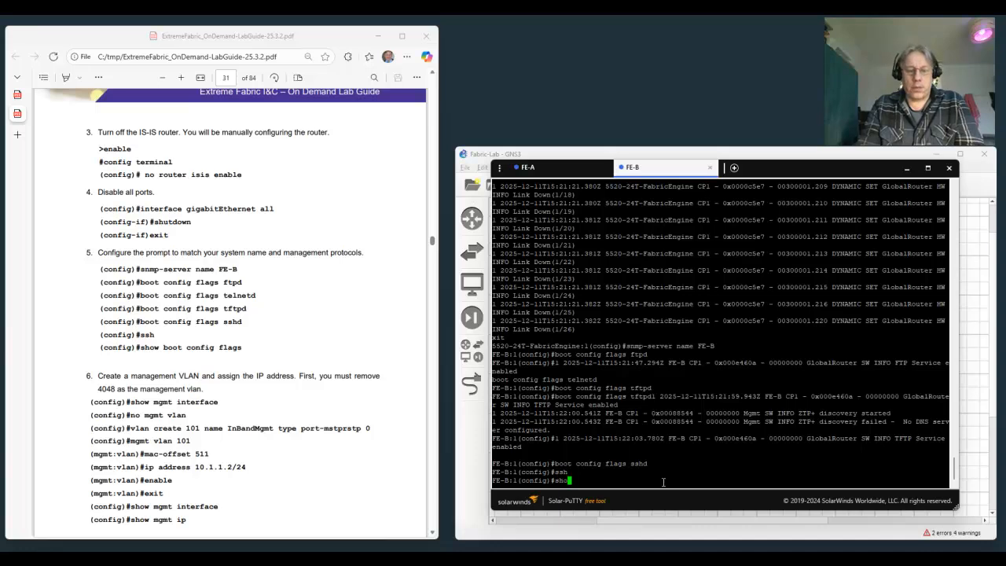
pyautogui.write('w boot c')
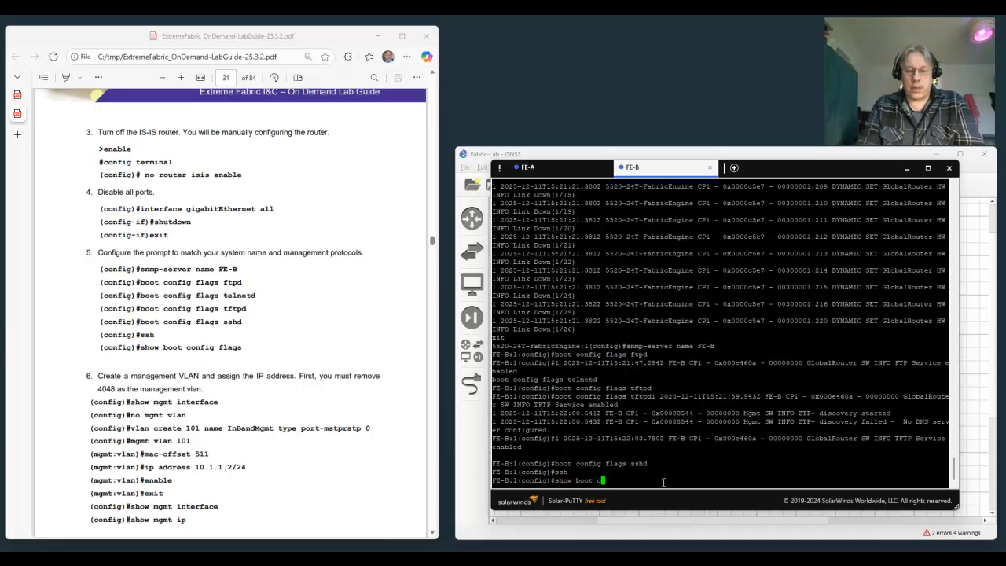
pyautogui.write('onfig flags')
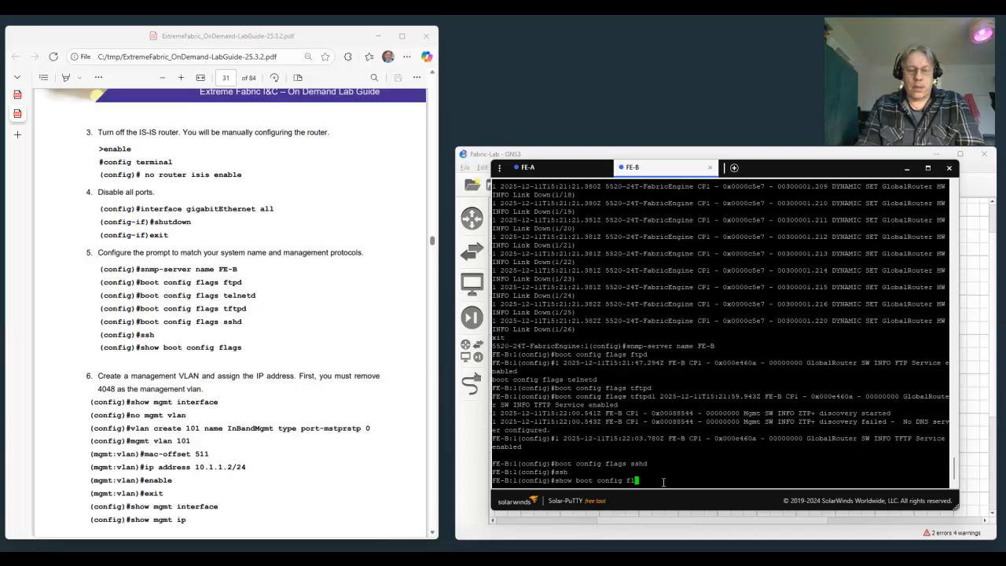
pyautogui.press('Return')
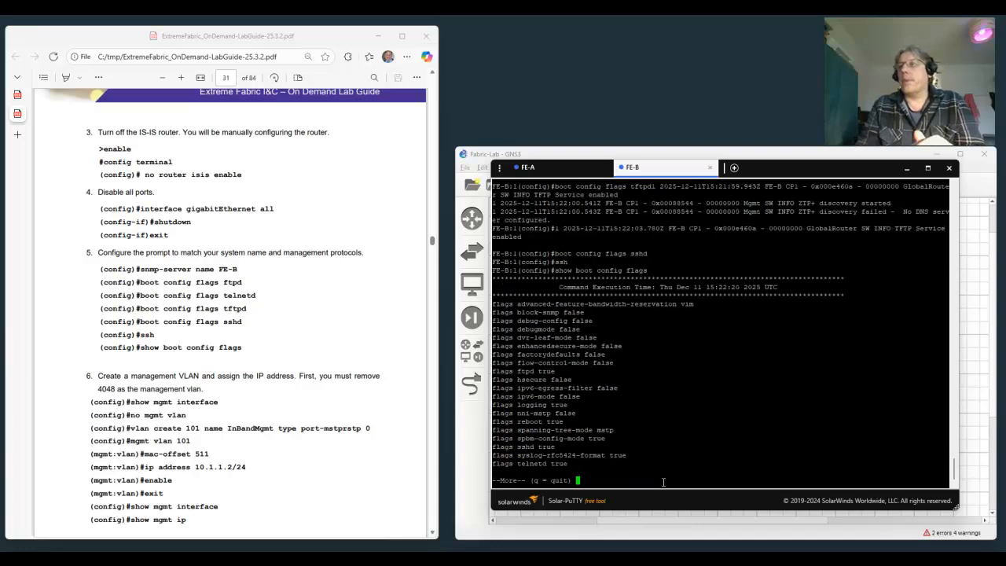
pyautogui.press('space')
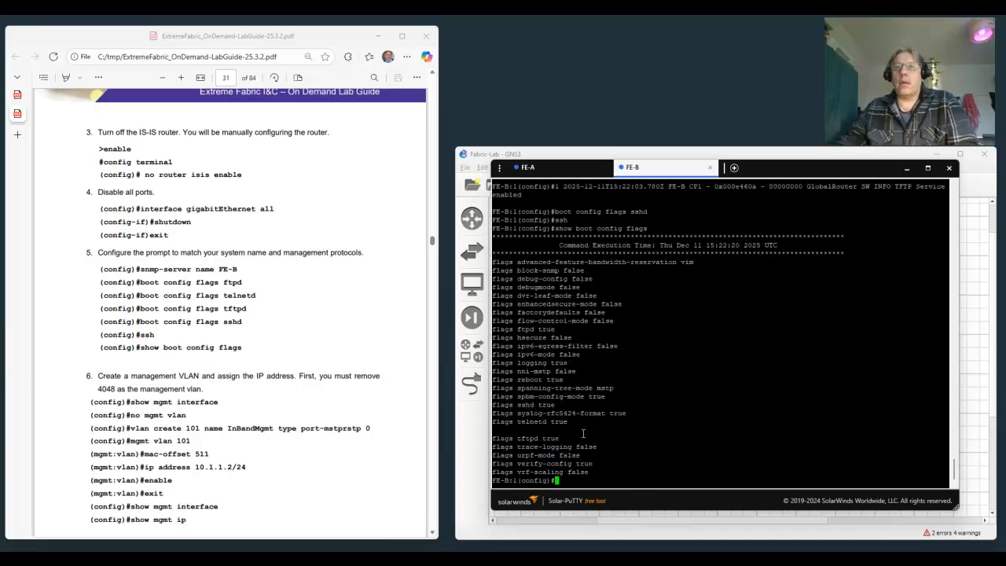
# List FE-B's management interfaces with show mgmt interface, starting step 6 of the lab guide.
pyautogui.scroll(-3, 401, 374)
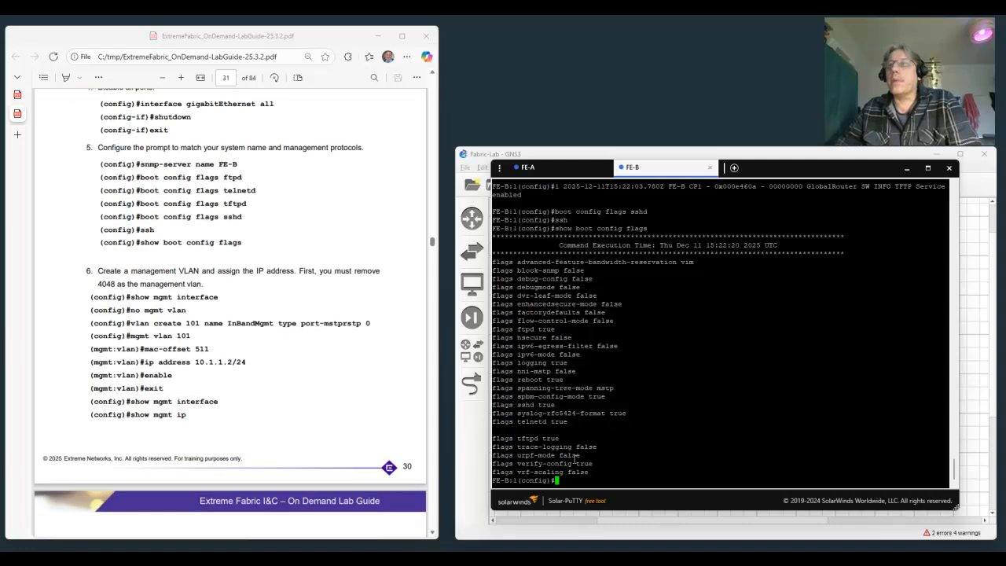
pyautogui.write('sh')
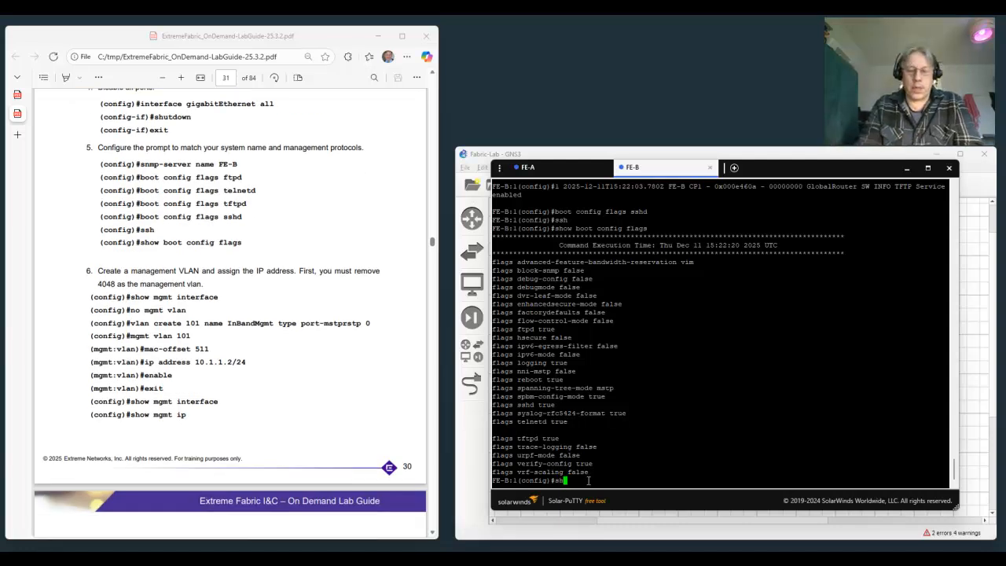
pyautogui.write('ow mgmt ')
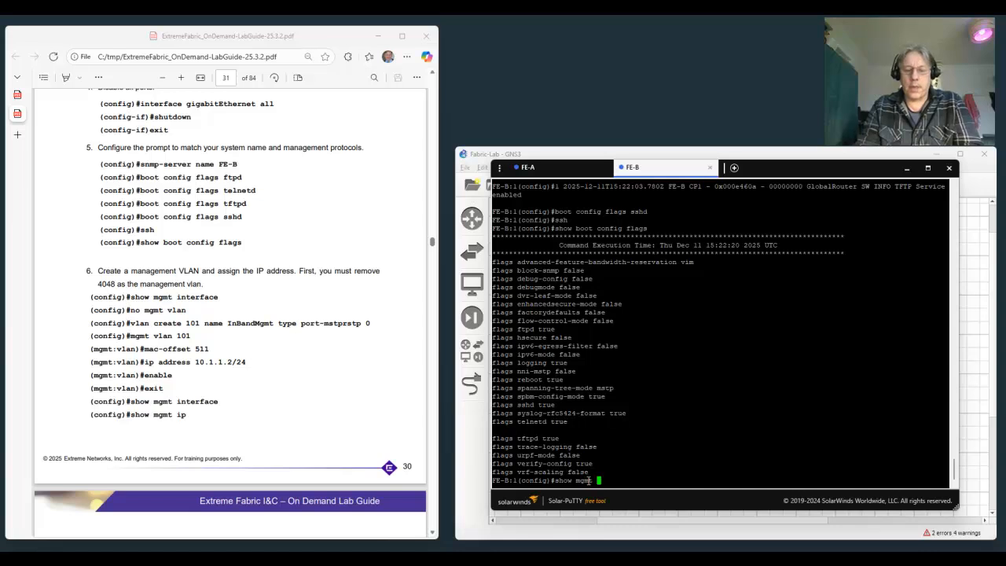
pyautogui.write('interface')
pyautogui.press('Return')
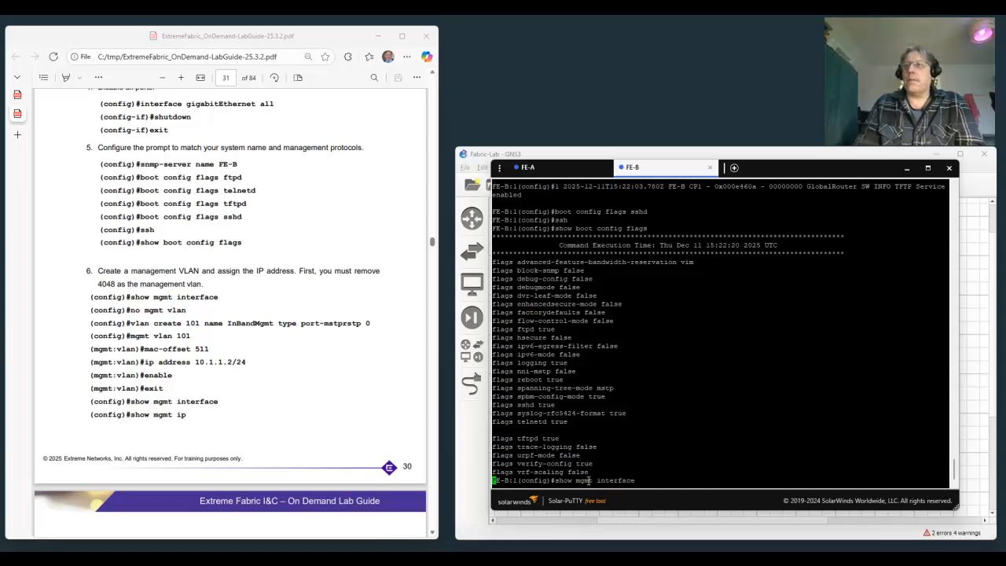
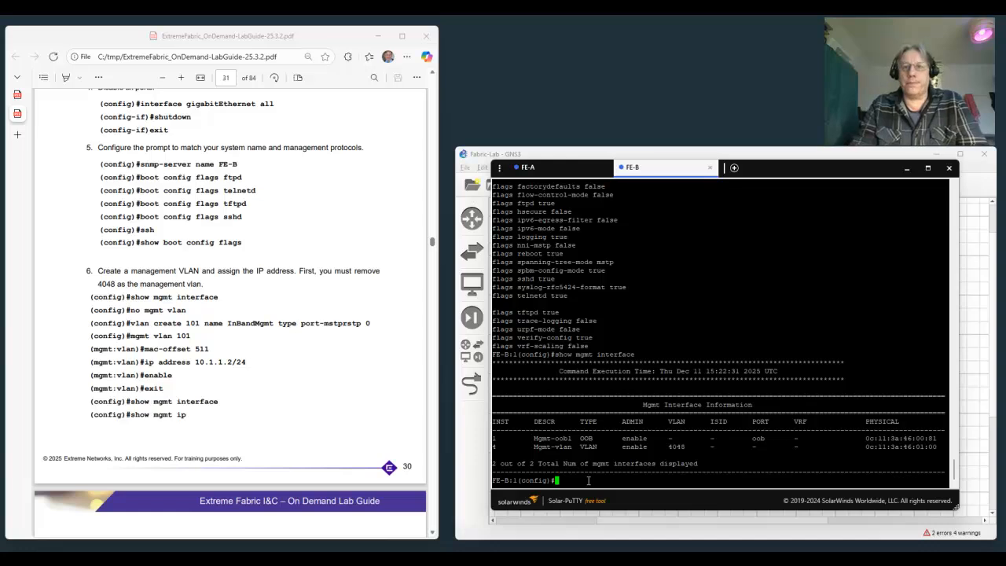
# Remove the existing management VLAN from FE-B with no mgmt vlan.
pyautogui.write('no mgm')
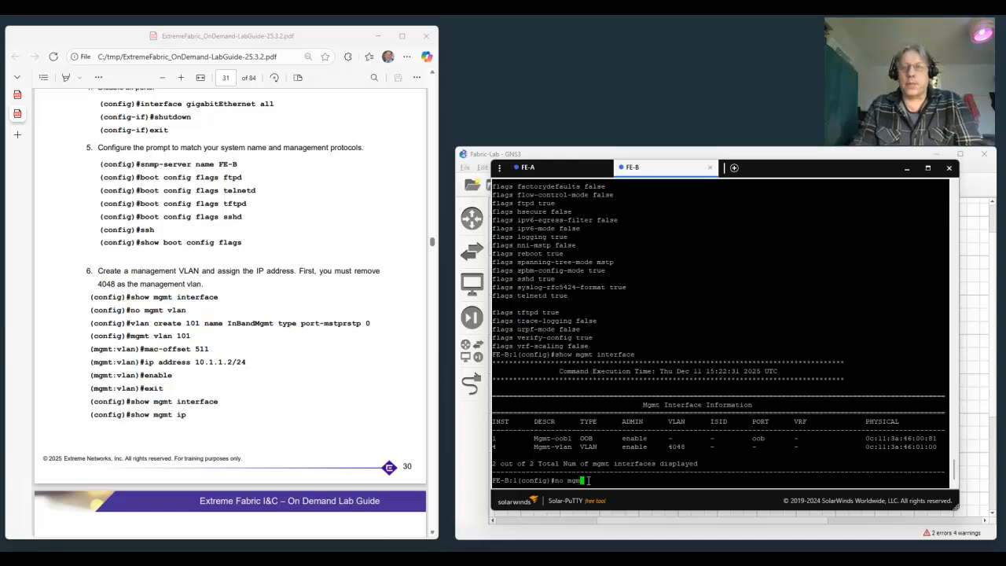
pyautogui.write('t vlan')
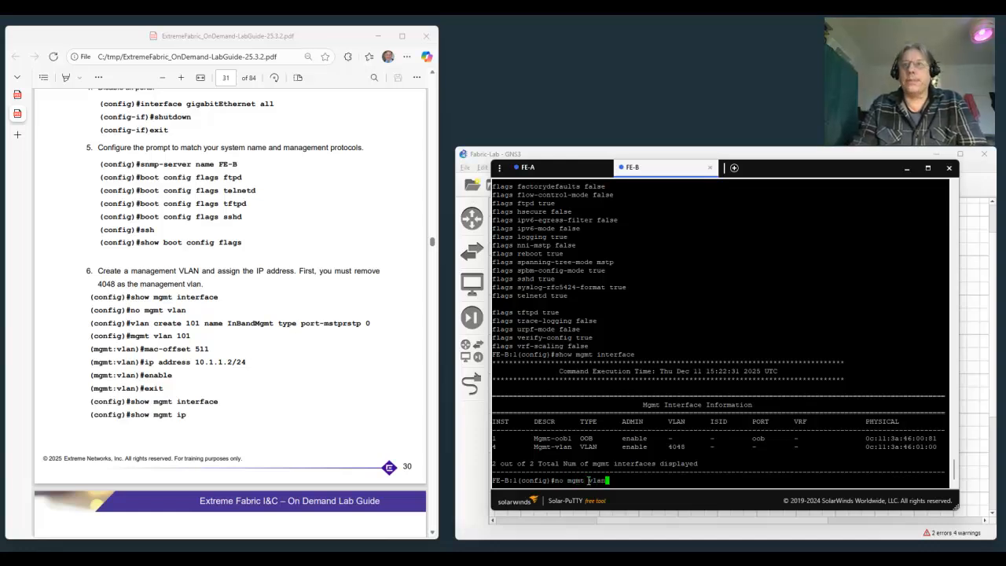
pyautogui.press('Return')
# Create VLAN 101 on FE-B with the name InBandMgmt, type port-mstprstp, and spanning-tree instance 0.
pyautogui.write('vla')
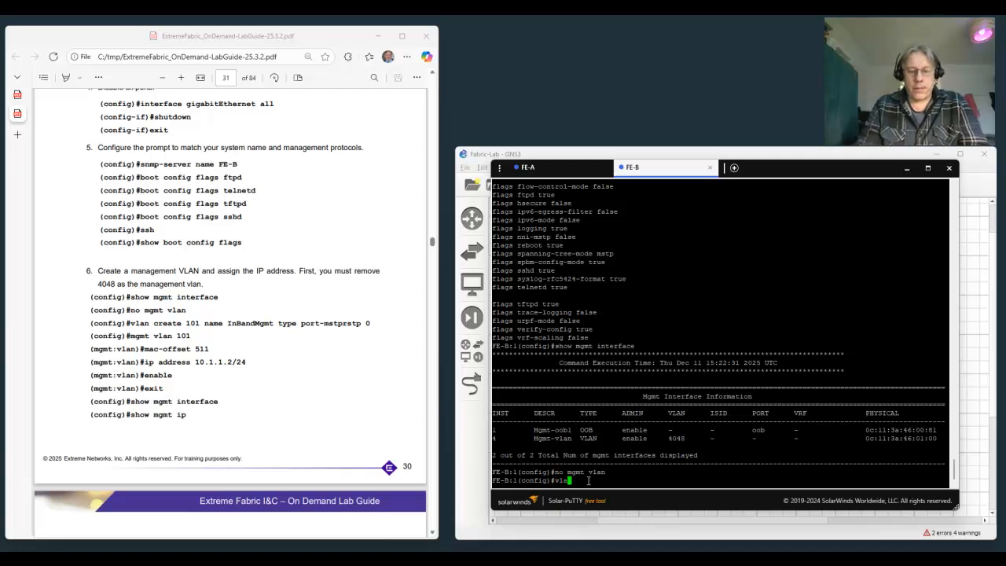
pyautogui.write('n create ')
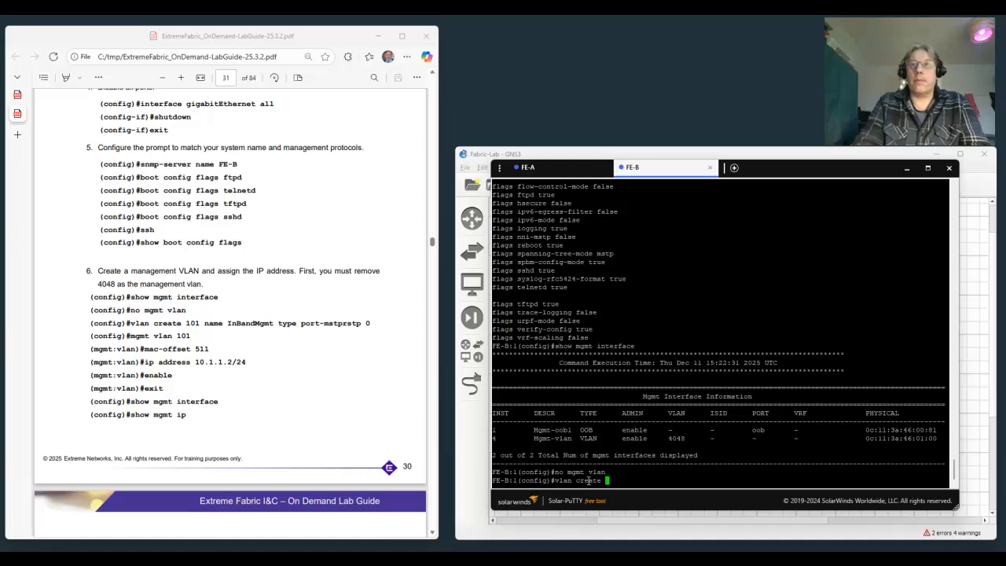
pyautogui.write('101 ')
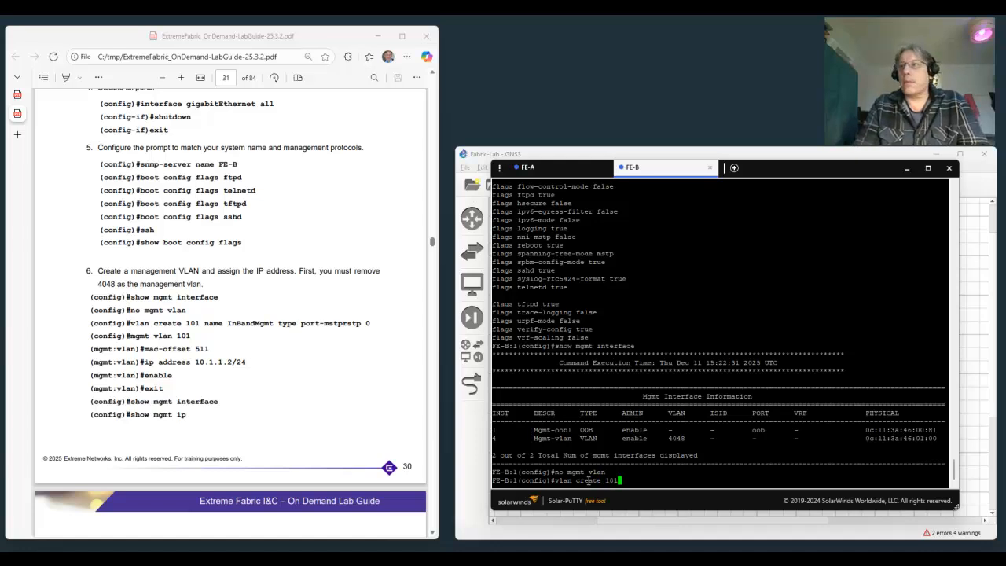
pyautogui.write('name ')
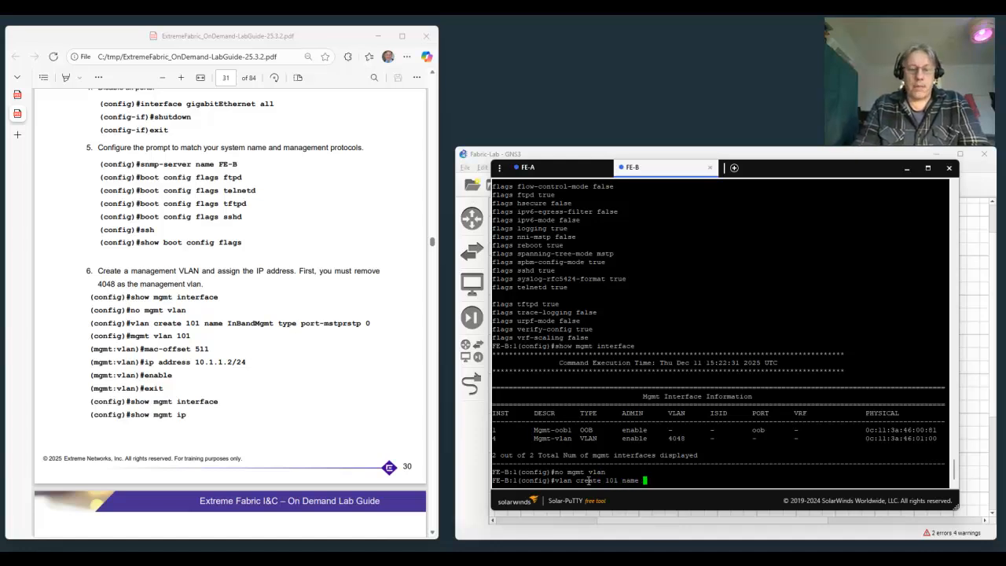
pyautogui.write('InBandM')
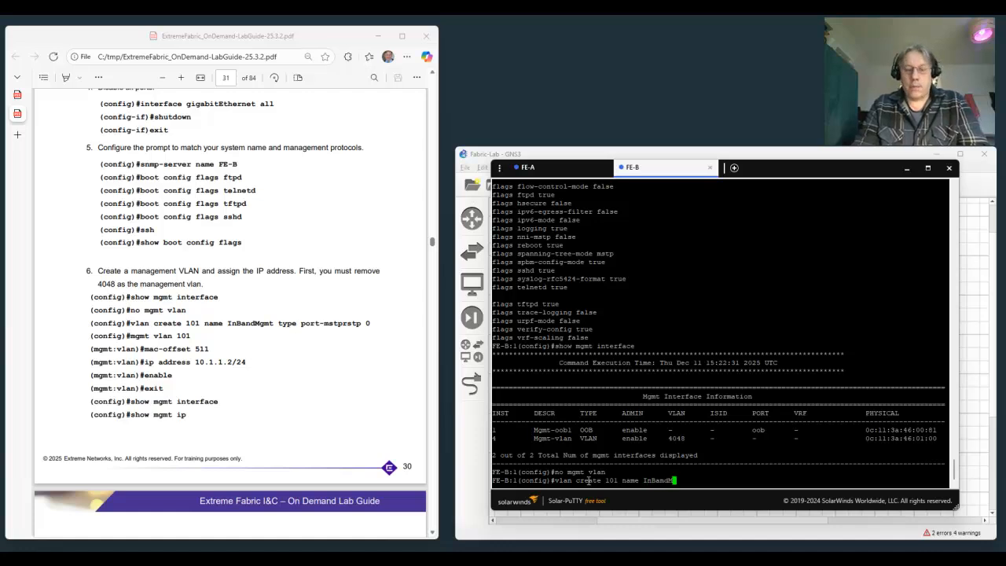
pyautogui.write('gmt type port')
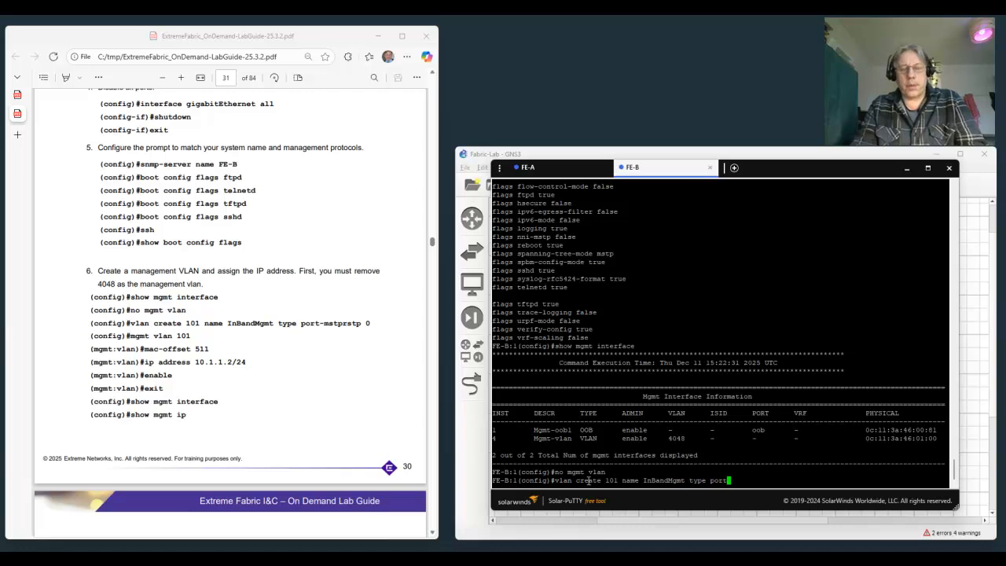
pyautogui.press('Tab')
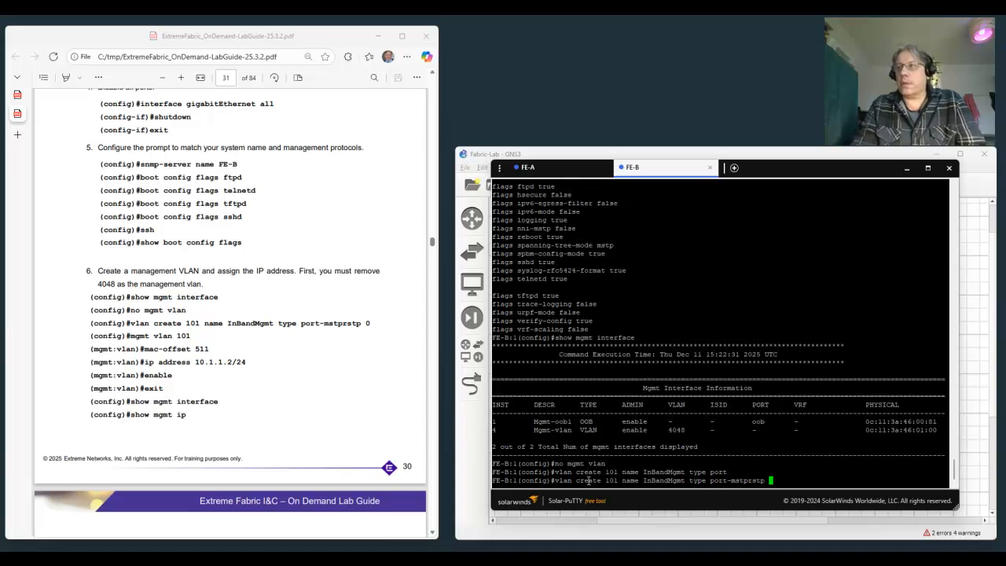
pyautogui.write('0')
pyautogui.press('Return')
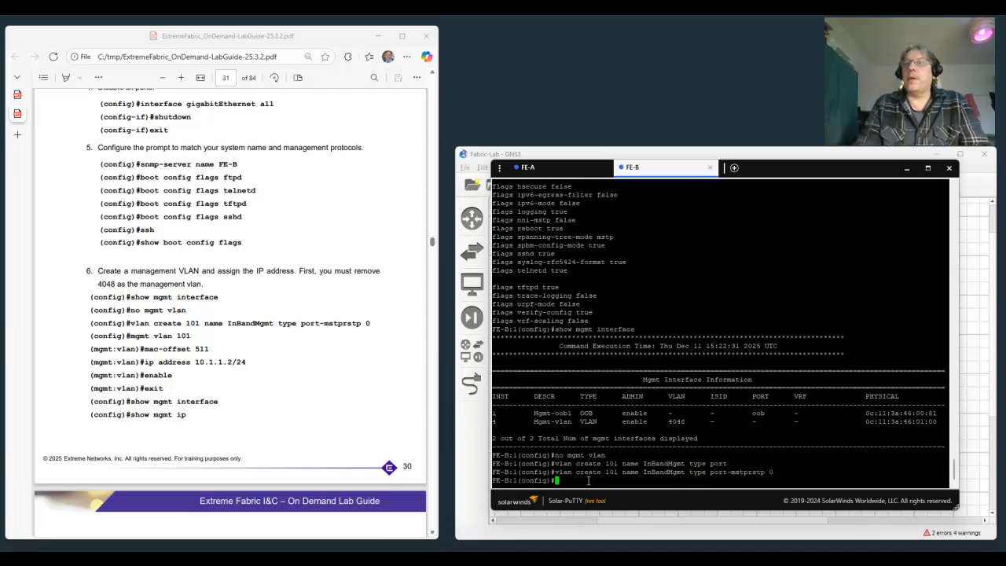
# Enter management VLAN 101 configuration with mgmt vlan 101 and set its mac-offset to 511.
pyautogui.write('mg')
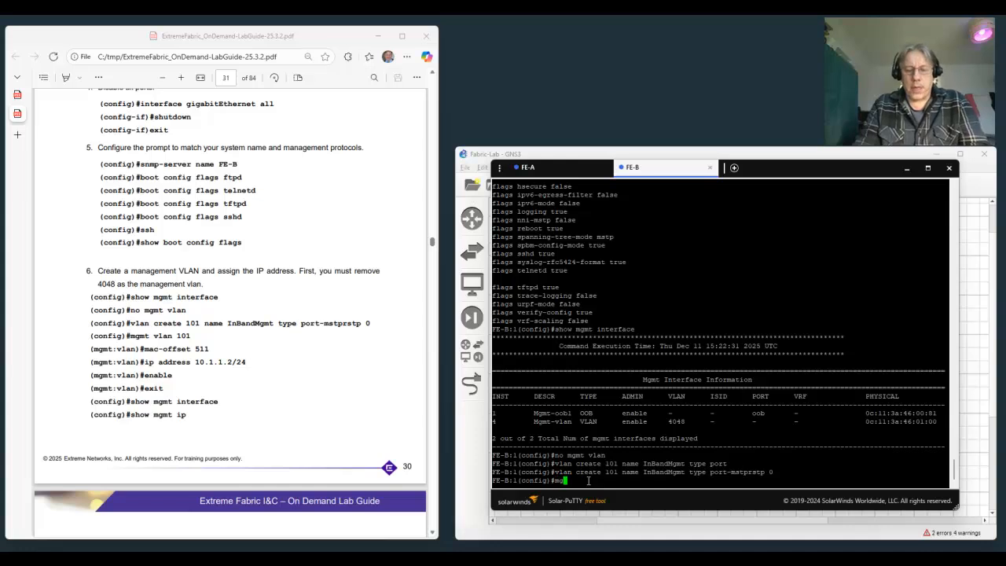
pyautogui.write('mt vlan 101')
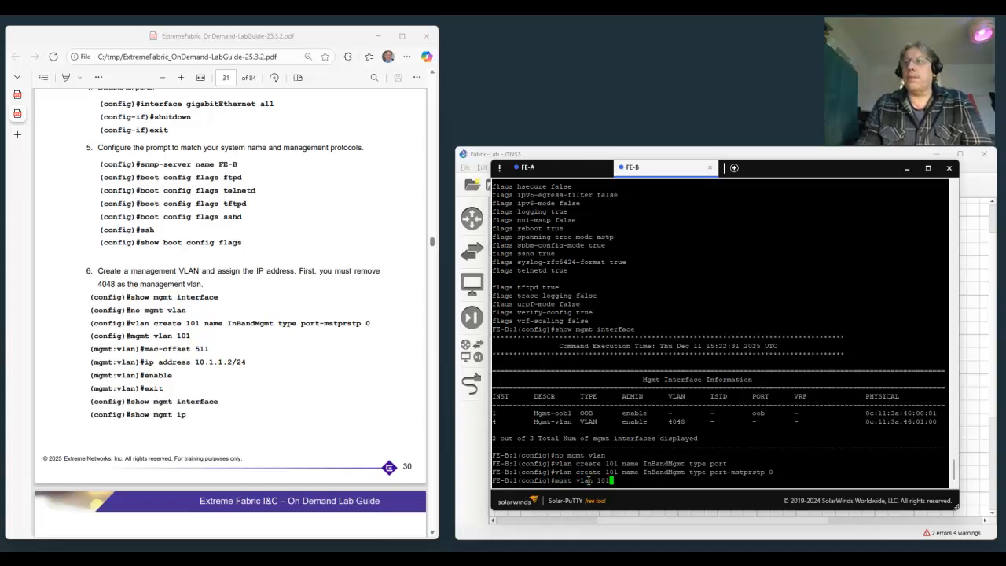
pyautogui.press('Return')
pyautogui.write('mac-offs')
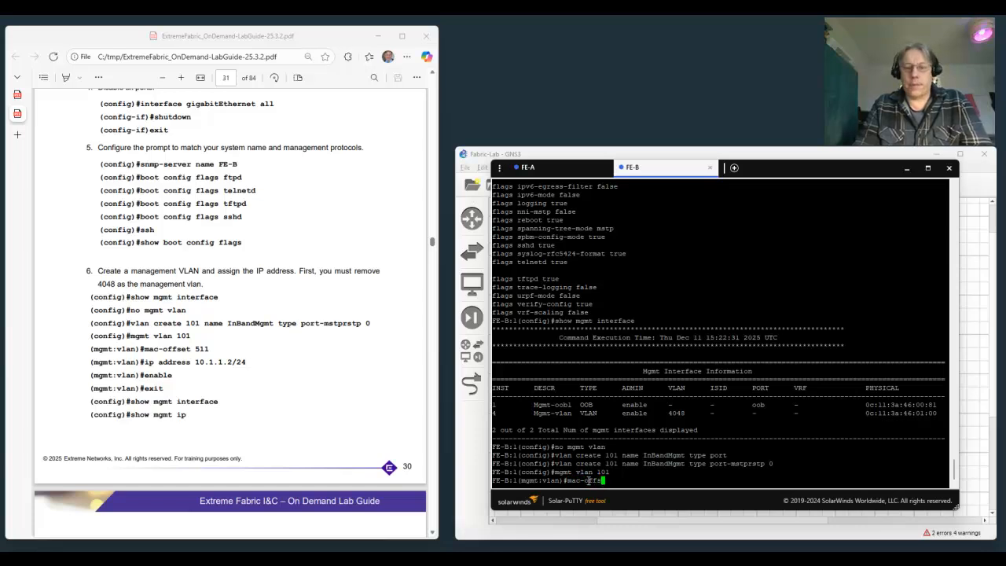
pyautogui.write('et 511')
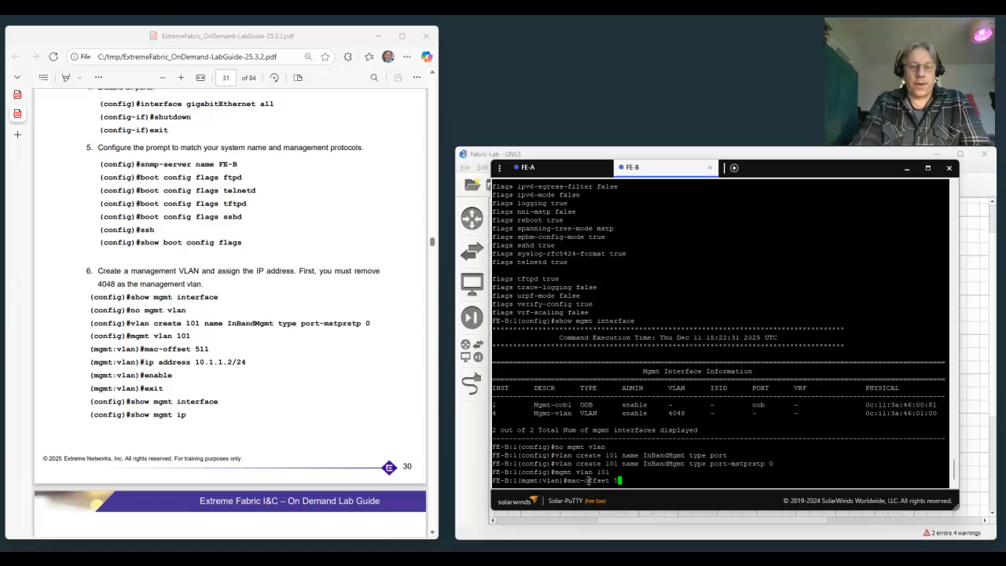
pyautogui.press('Return')
# Assign the IP address 10.1.1.2/24 to FE-B's management VLAN.
pyautogui.write('ip address 10.1.1.1')
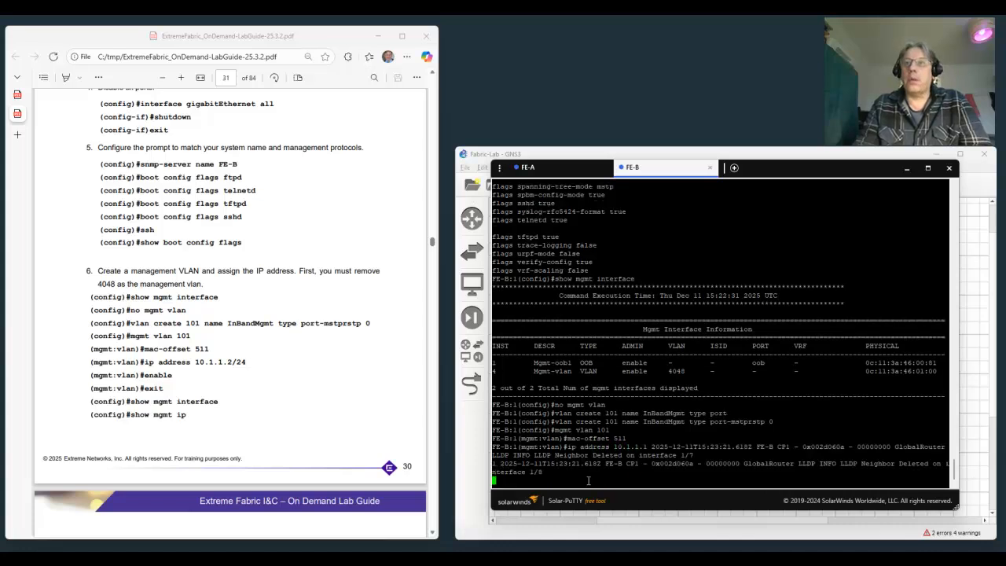
pyautogui.write('2/24')
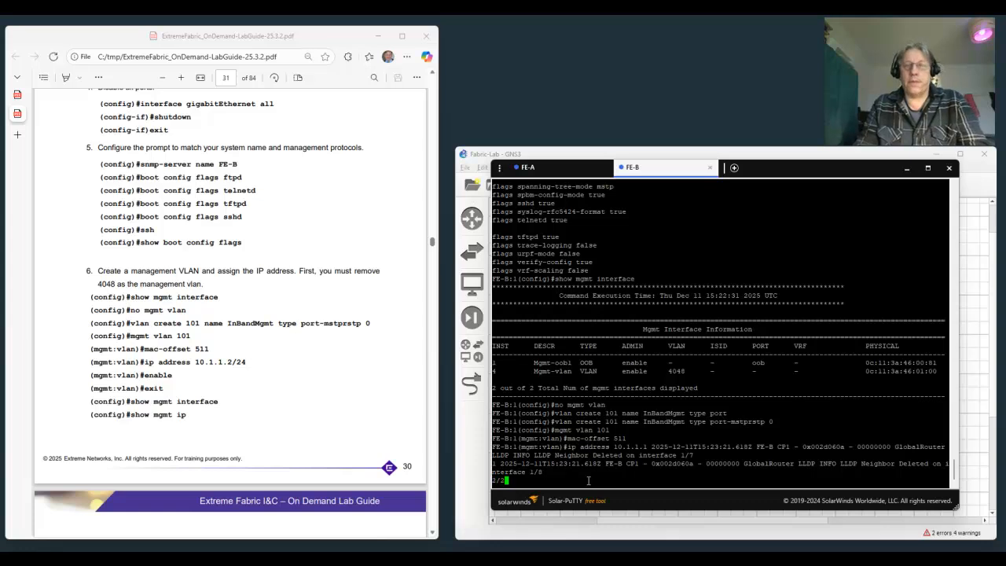
pyautogui.press('Return')
# Enable the management VLAN interface and exit to global configuration mode.
pyautogui.write('enable')
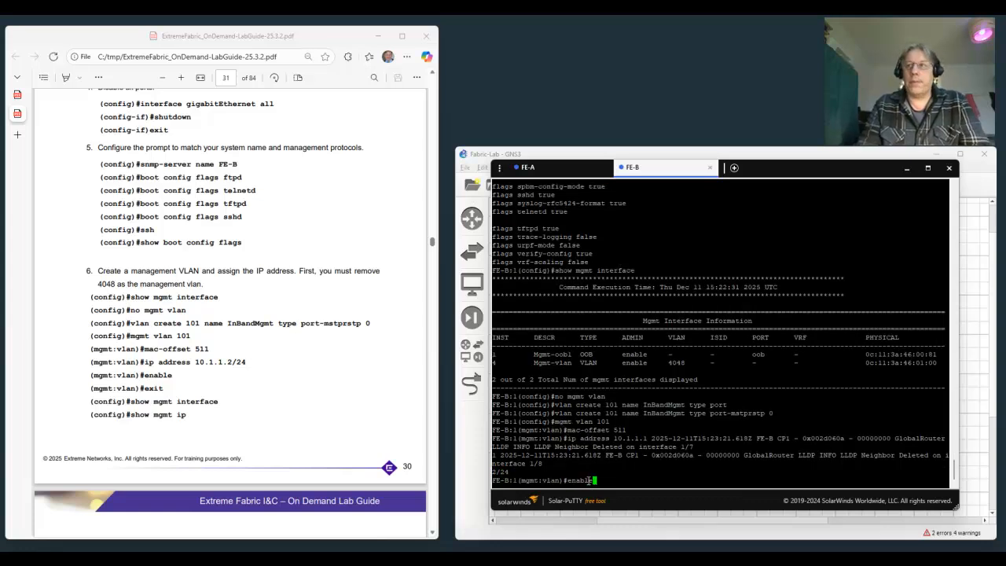
pyautogui.press('Return')
pyautogui.write('exit')
pyautogui.press('Return')
# Check FE-B's management interfaces and addresses with show mgmt interface and show mgmt ip.
pyautogui.write('show mgmt interface')
pyautogui.press('Return')
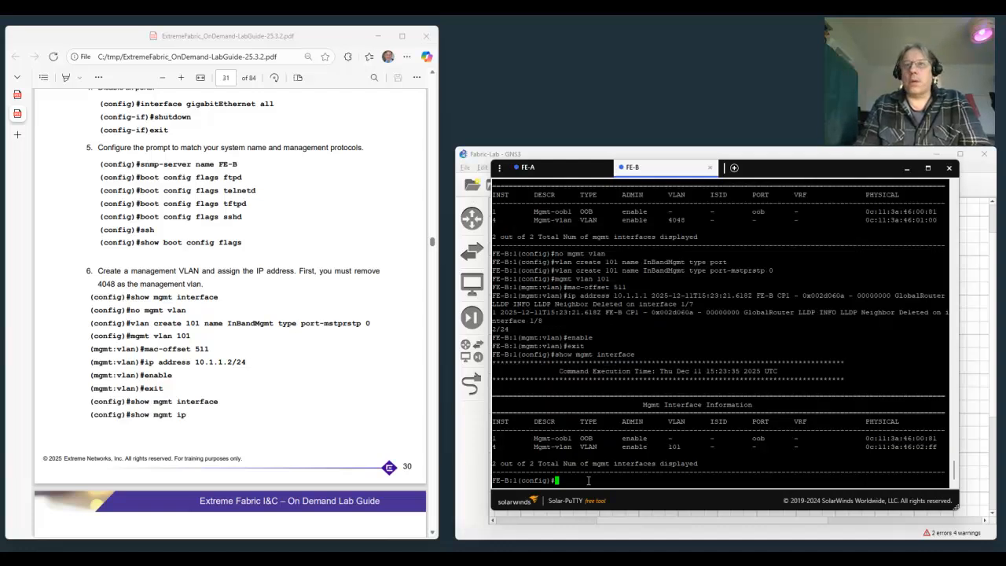
pyautogui.write('show mgmt ip')
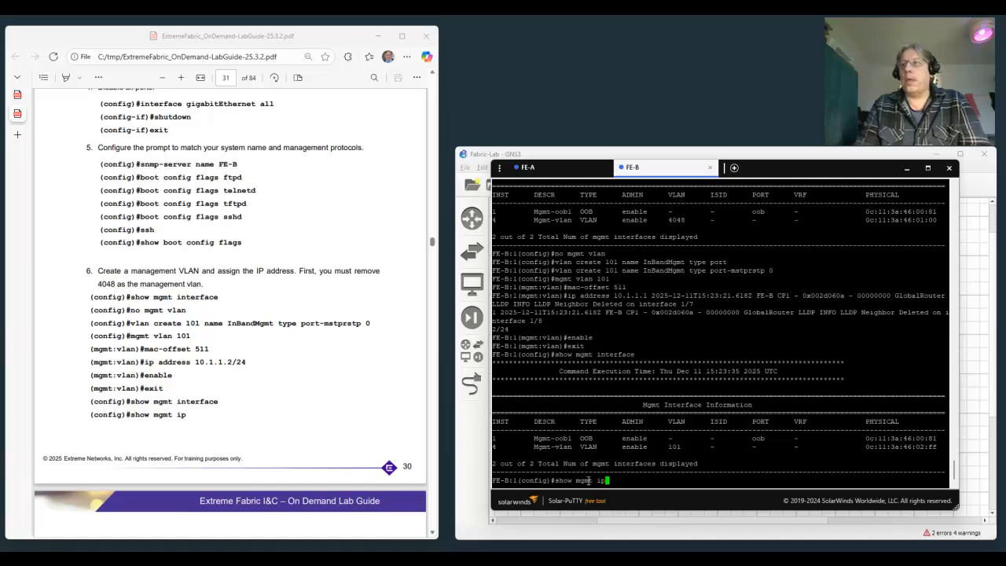
pyautogui.press('Return')
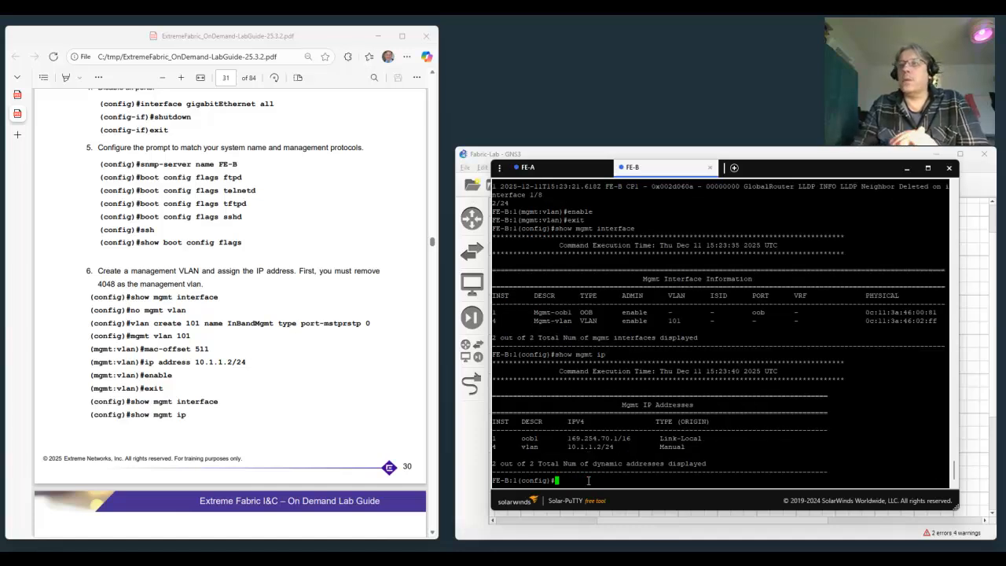
# Save FE-B's configuration with save config, as in step 7 of the lab guide.
pyautogui.scroll(-5, 241, 383)
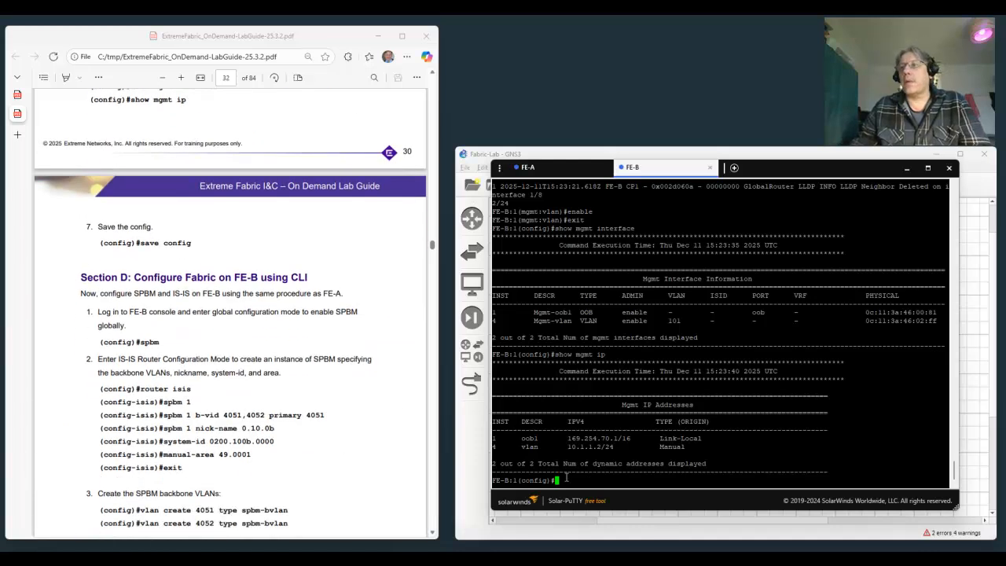
pyautogui.write('save co')
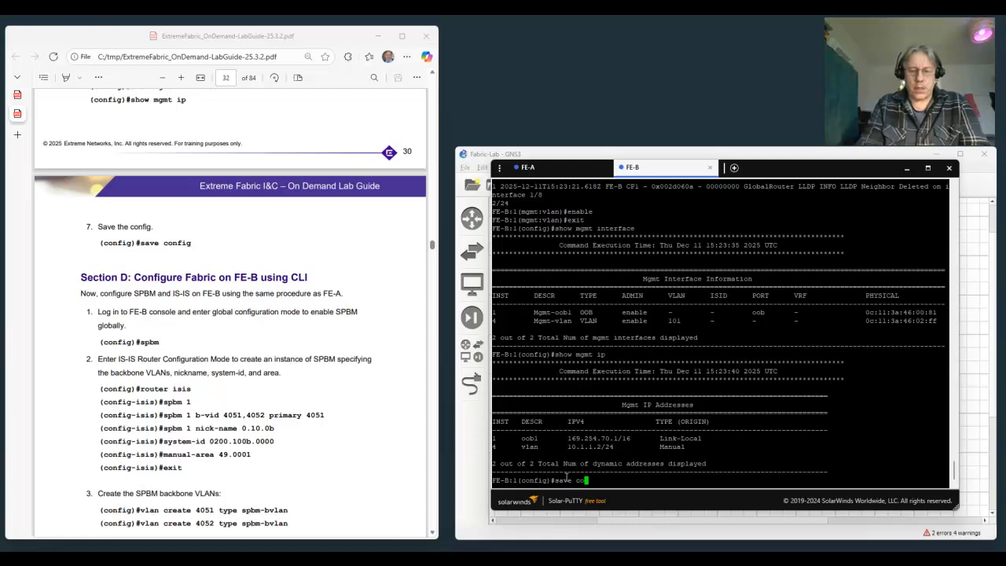
pyautogui.write('nfig')
pyautogui.press('Return')
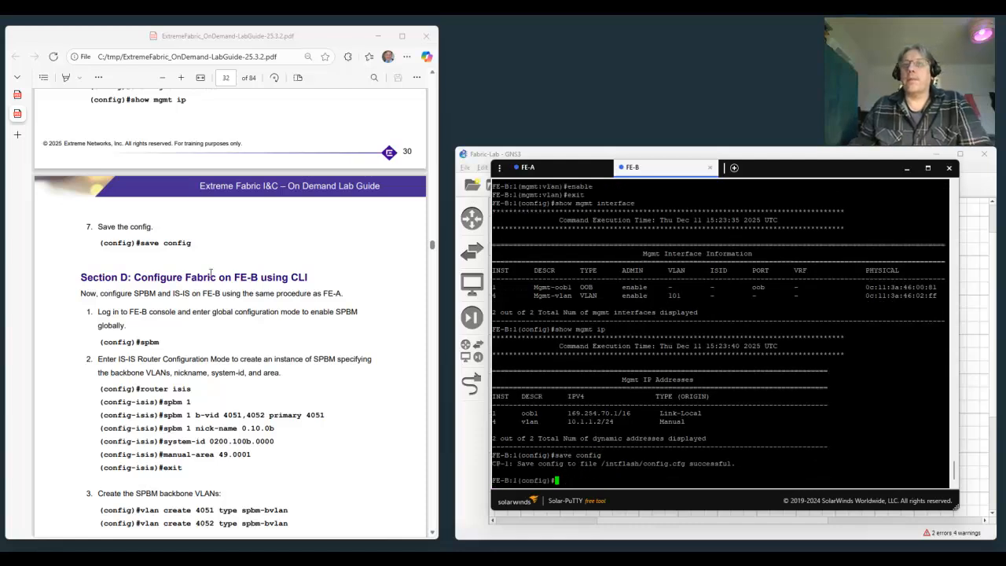
# Enable SPBM globally on FE-B with the spbm command, starting Section D of the lab guide.
pyautogui.scroll(-3, 168, 307)
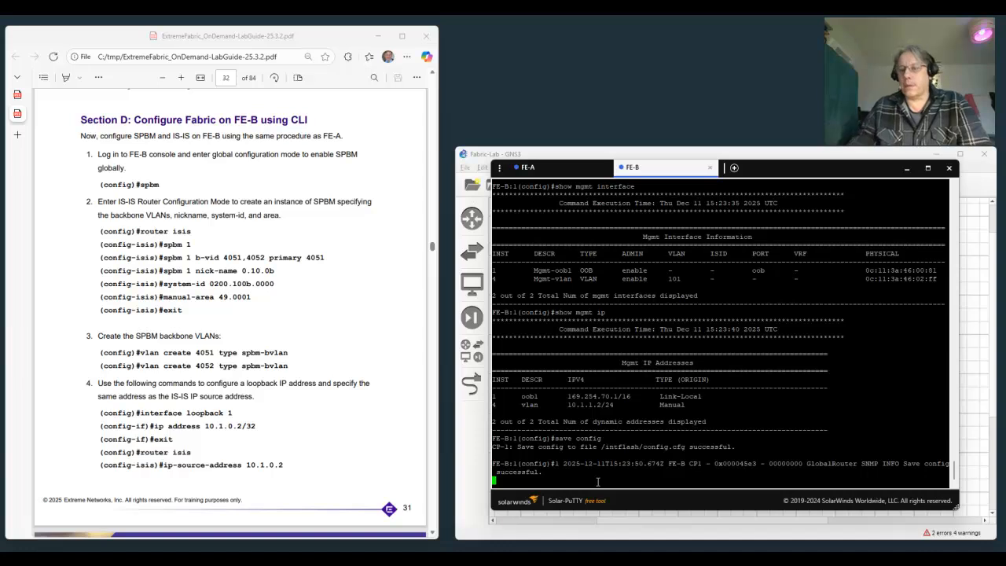
pyautogui.press('Return')
pyautogui.write('s')
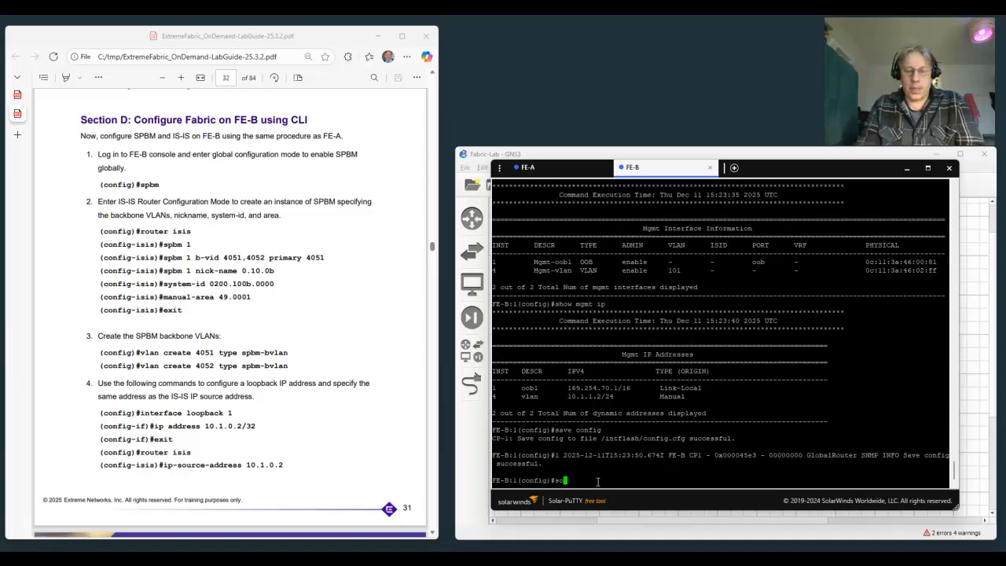
pyautogui.write('pbm')
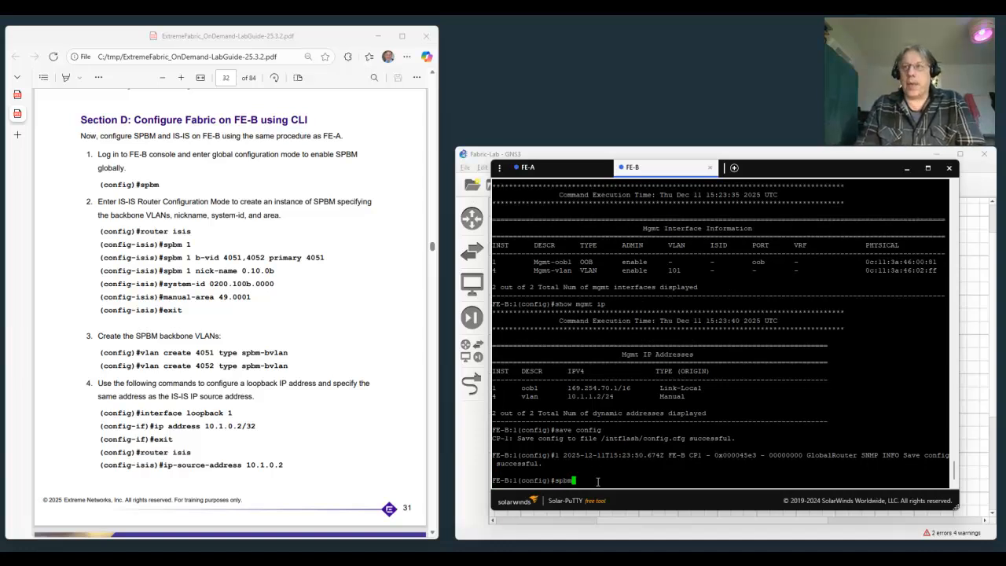
pyautogui.press('Return')
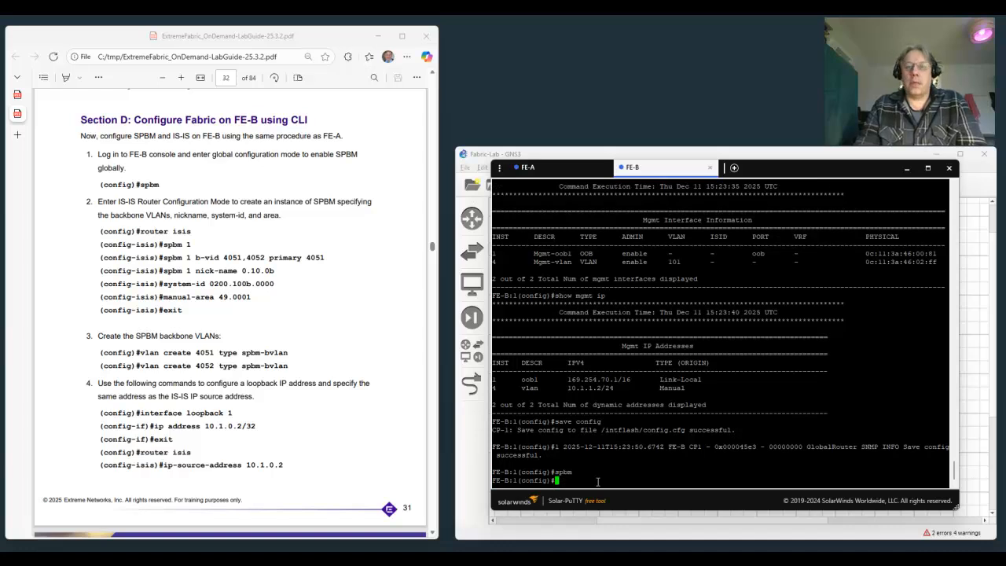
# Enter IS-IS router configuration mode with router isis and create SPBM instance 1.
pyautogui.write('router i')
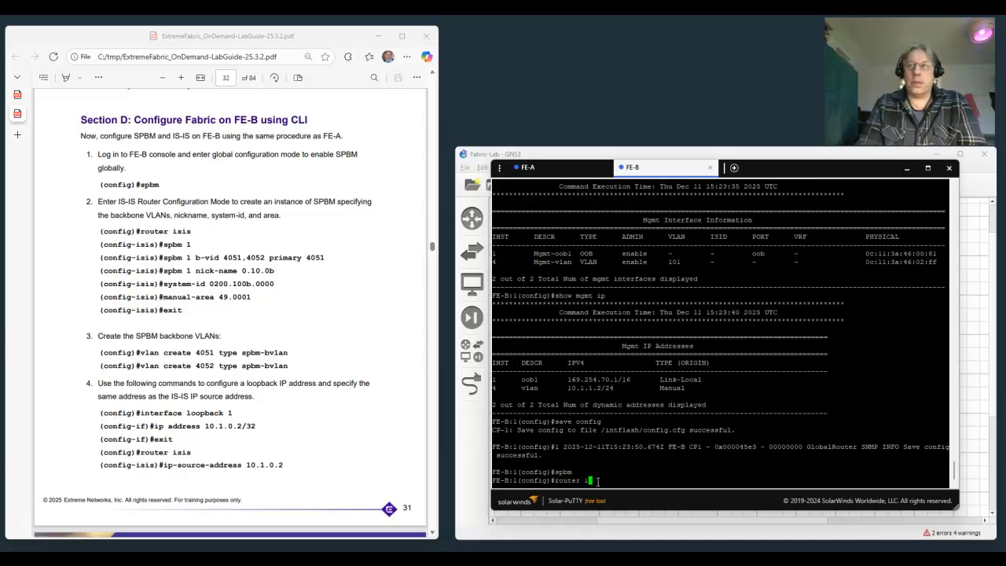
pyautogui.write('sis')
pyautogui.press('Return')
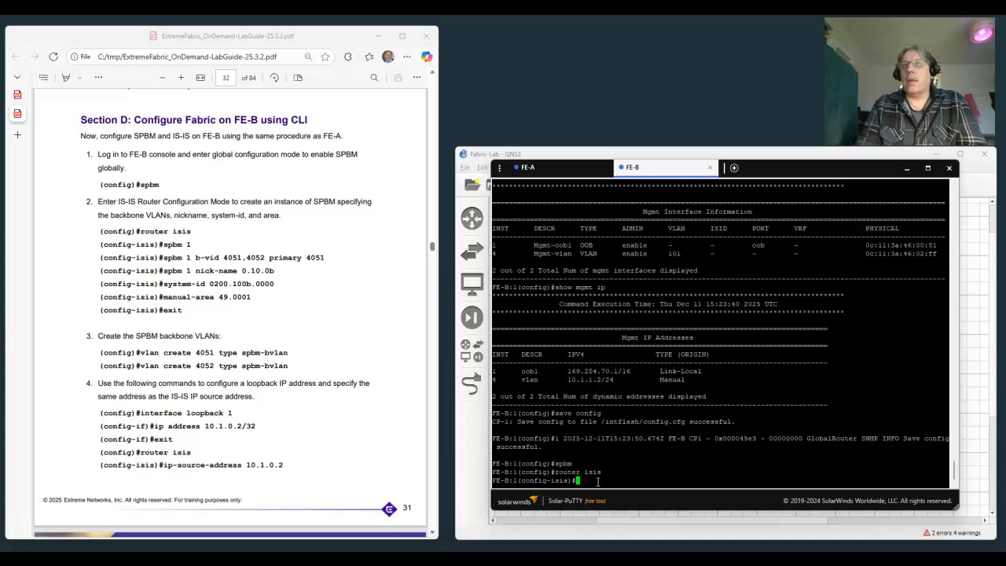
pyautogui.write('spbm ')
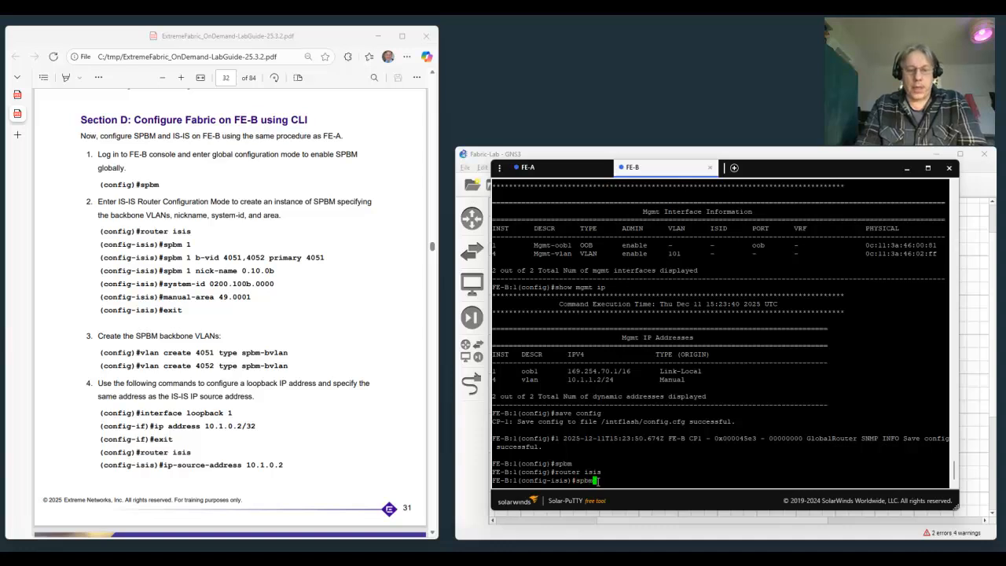
pyautogui.write('1')
pyautogui.press('Return')
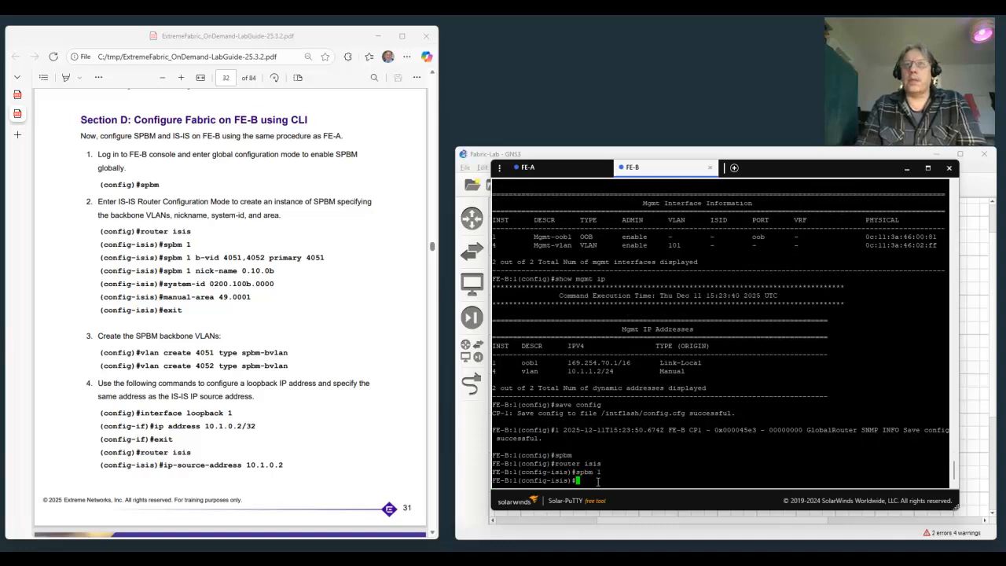
# Assign backbone VLANs 4051 and 4052 to SPBM instance 1 on FE-B, with 4051 as the primary.
pyautogui.write('spbm 1 b-vid ')
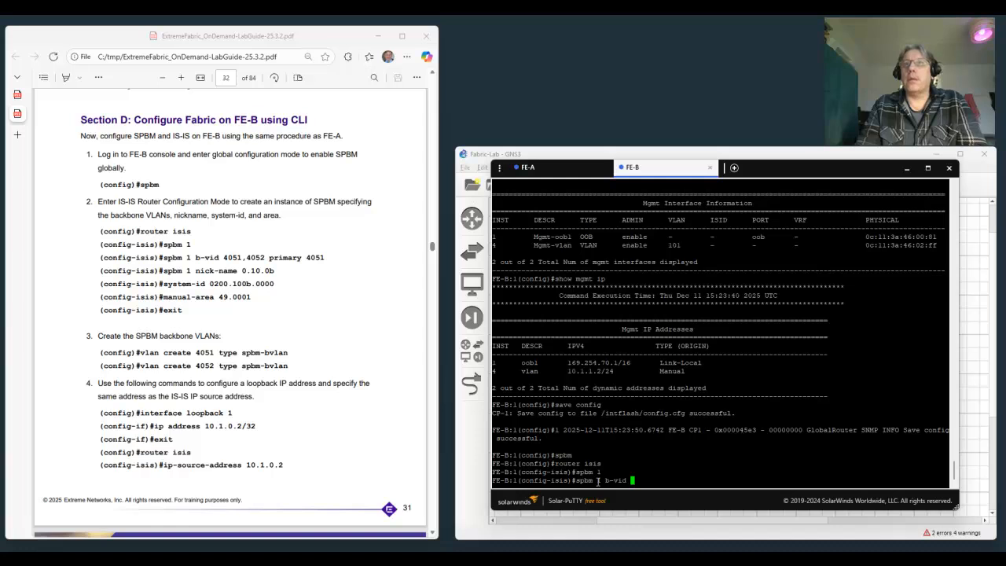
pyautogui.write('405')
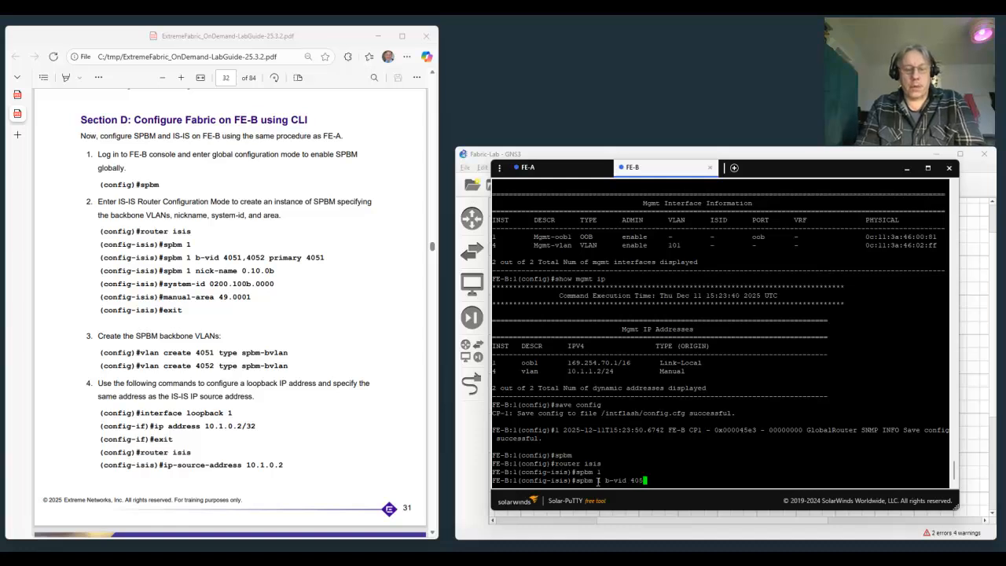
pyautogui.write('1,40')
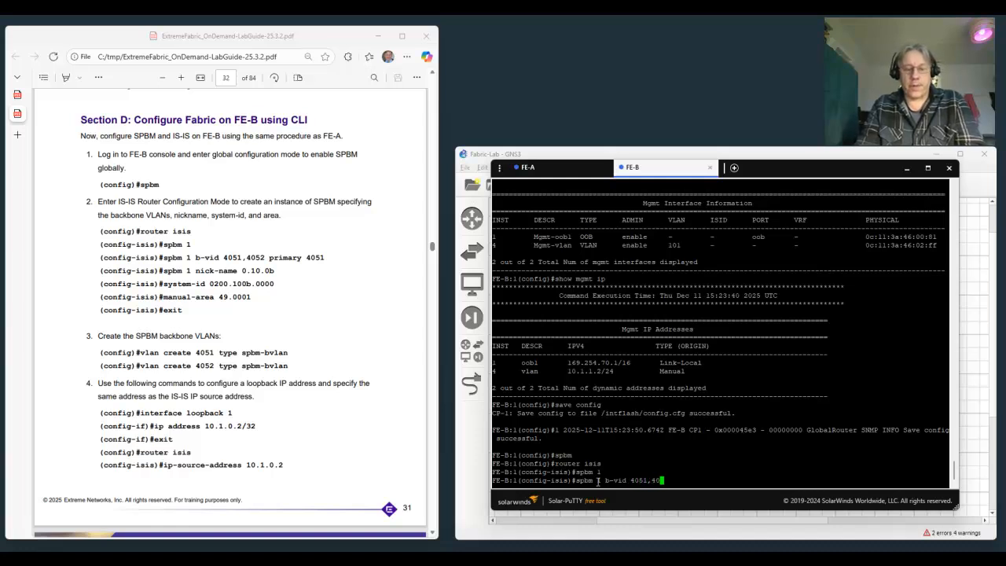
pyautogui.write('52 primar')
pyautogui.write('y ')
pyautogui.write('4051')
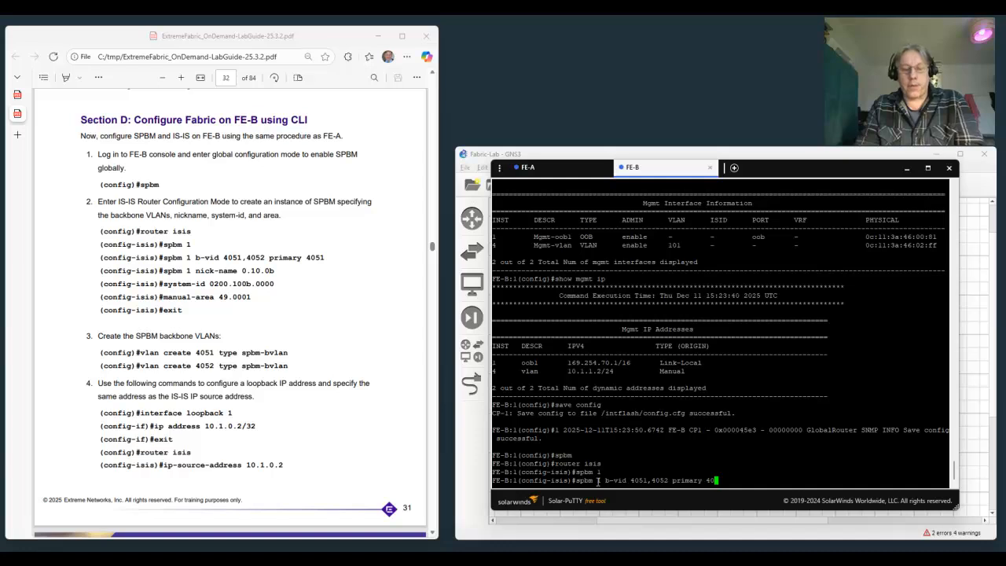
pyautogui.press('Return')
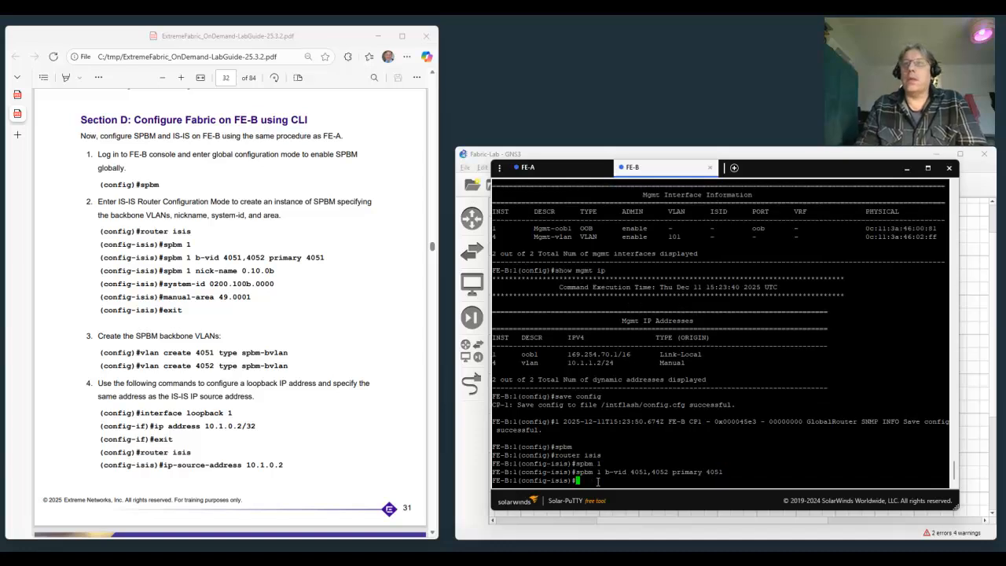
# Set the nickname of SPBM instance 1 on FE-B to 0.10.0b.
pyautogui.write('spbm')
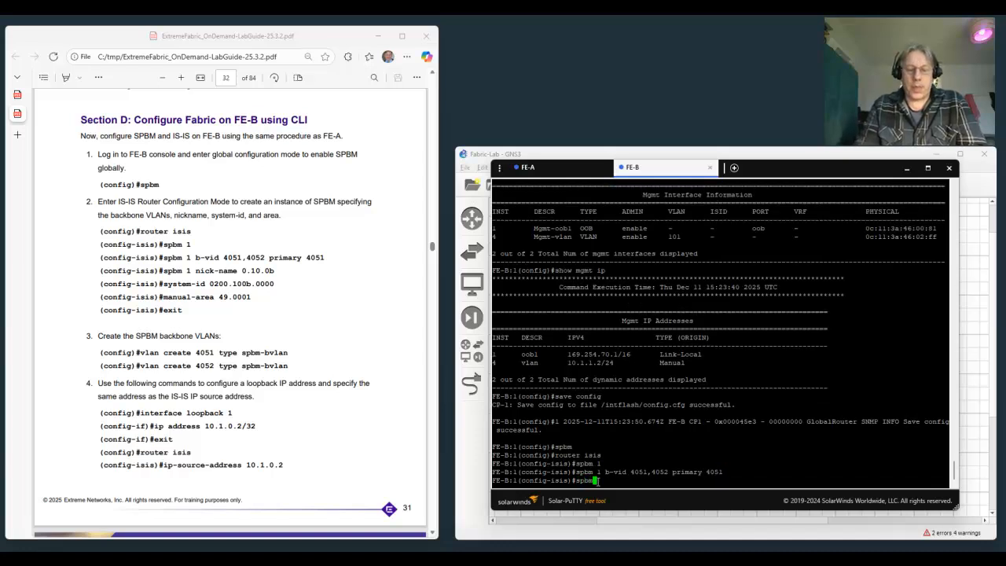
pyautogui.write(' 1 nic')
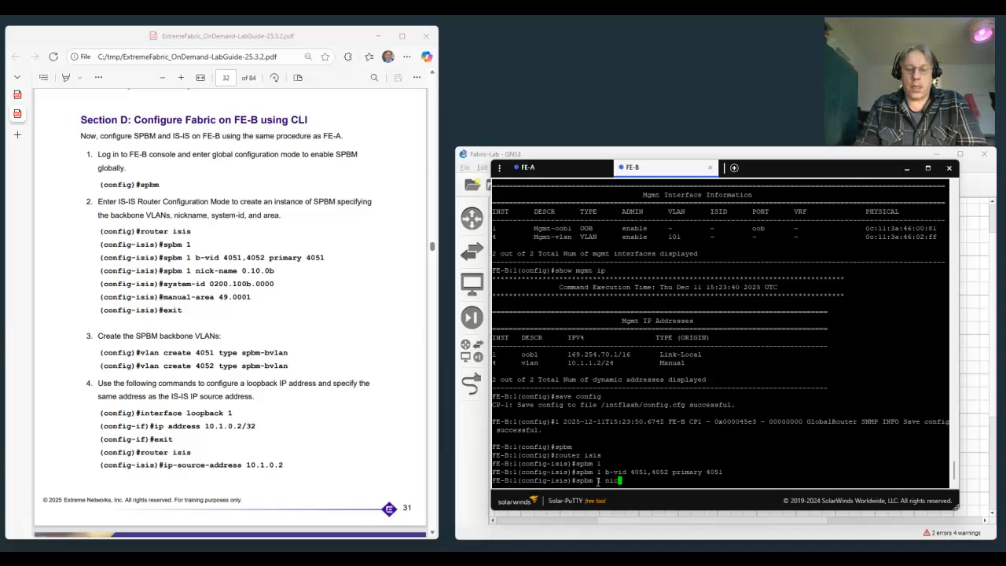
pyautogui.write('k-name ')
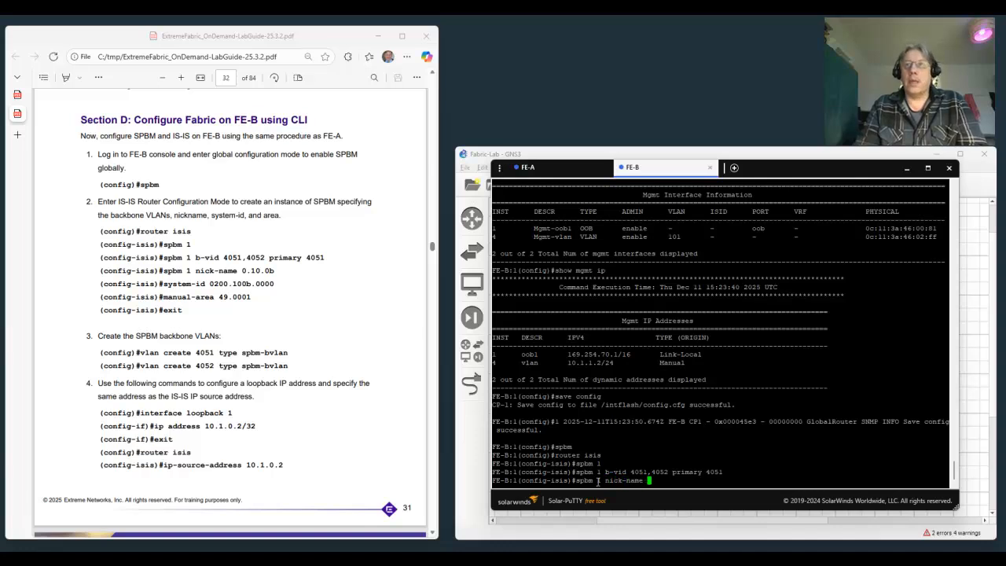
pyautogui.write('0')
pyautogui.write('10')
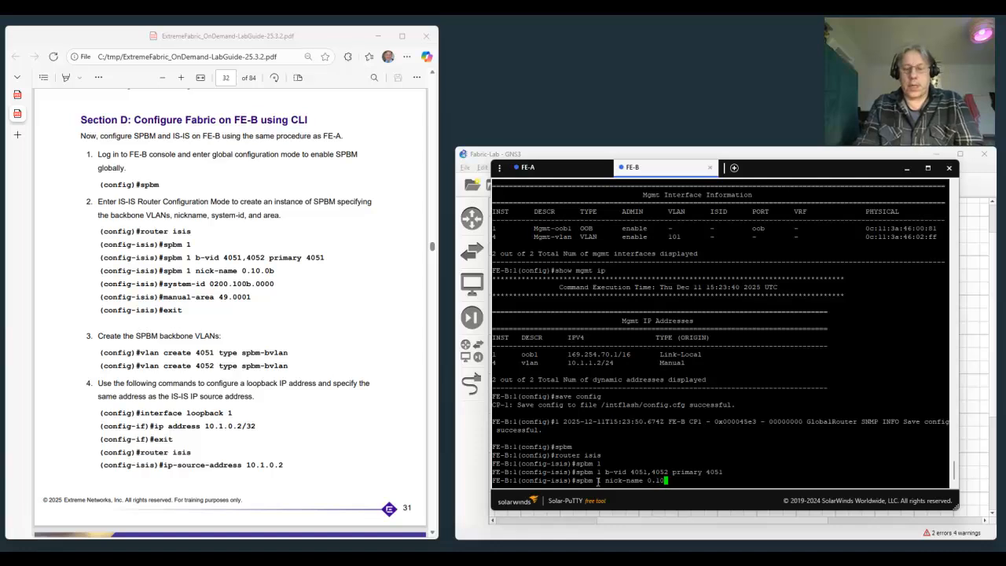
pyautogui.write('.0b')
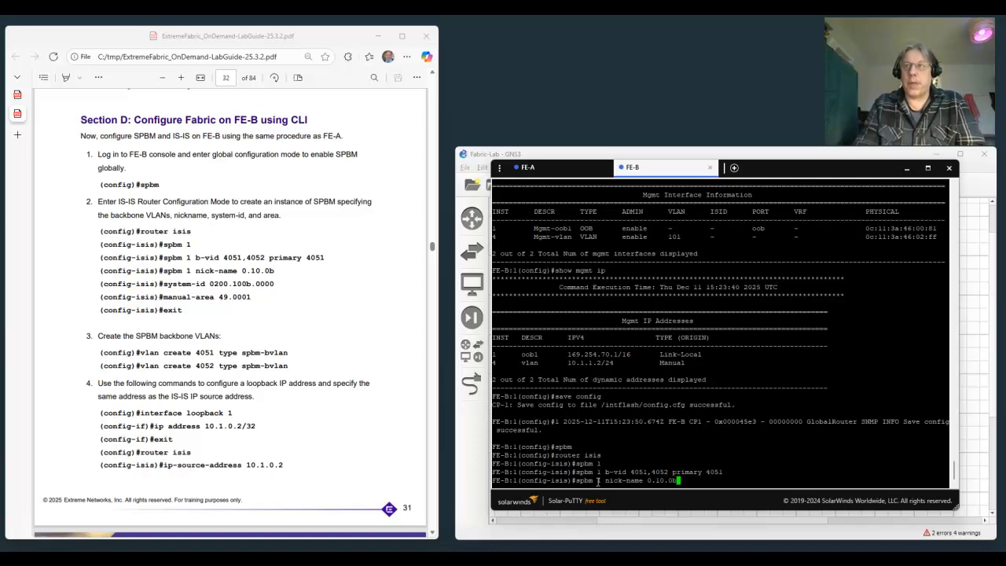
pyautogui.press('Return')
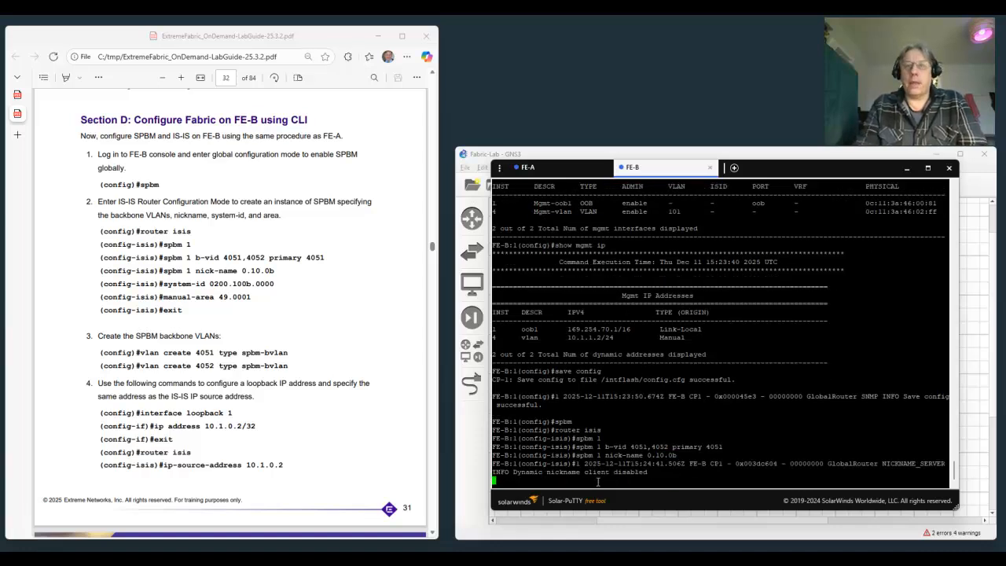
pyautogui.press('Return')
# Set FE-B's IS-IS system ID to 0200.100b.0000 with the system-id command.
pyautogui.write('system')
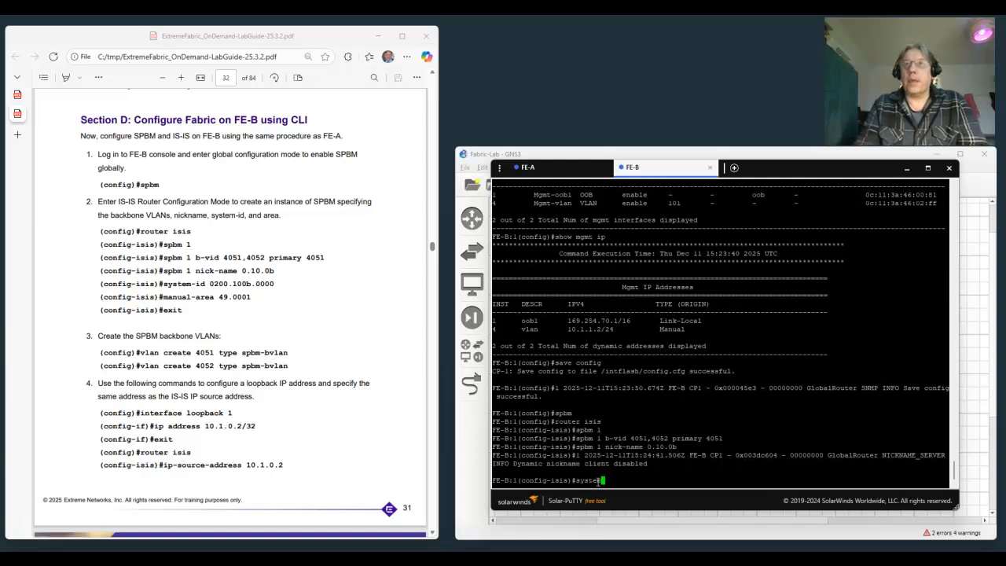
pyautogui.write('-id ')
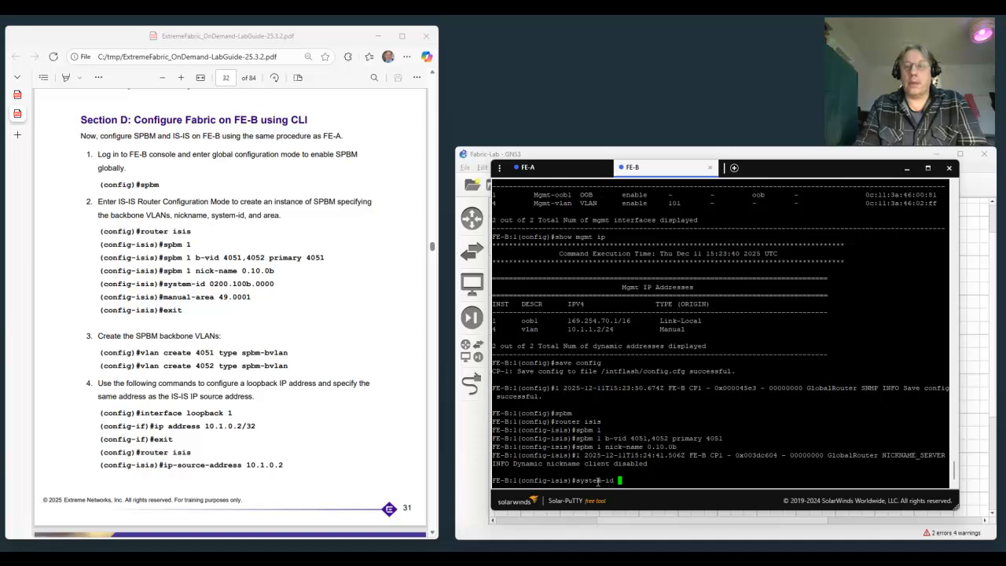
pyautogui.write('0200')
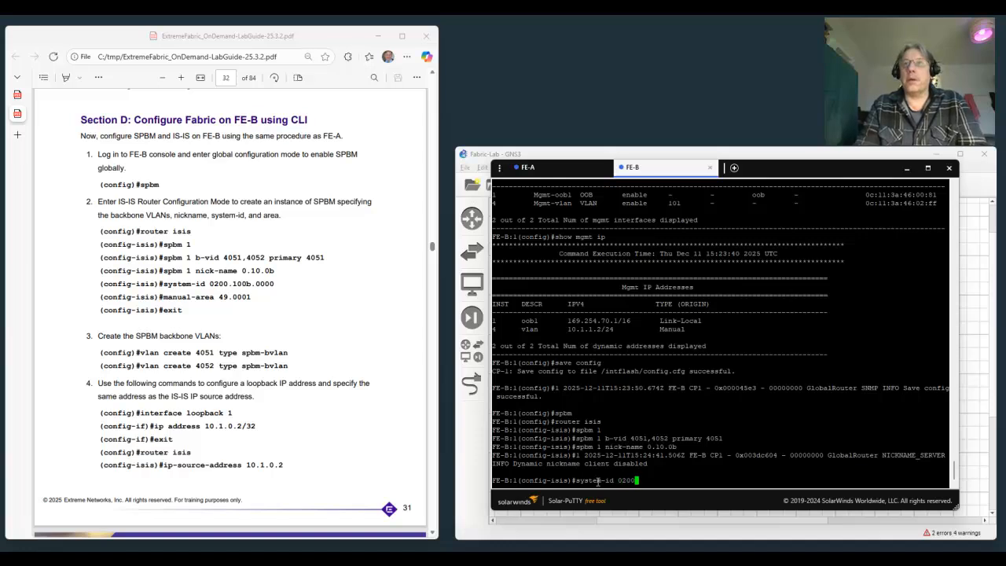
pyautogui.write('.10')
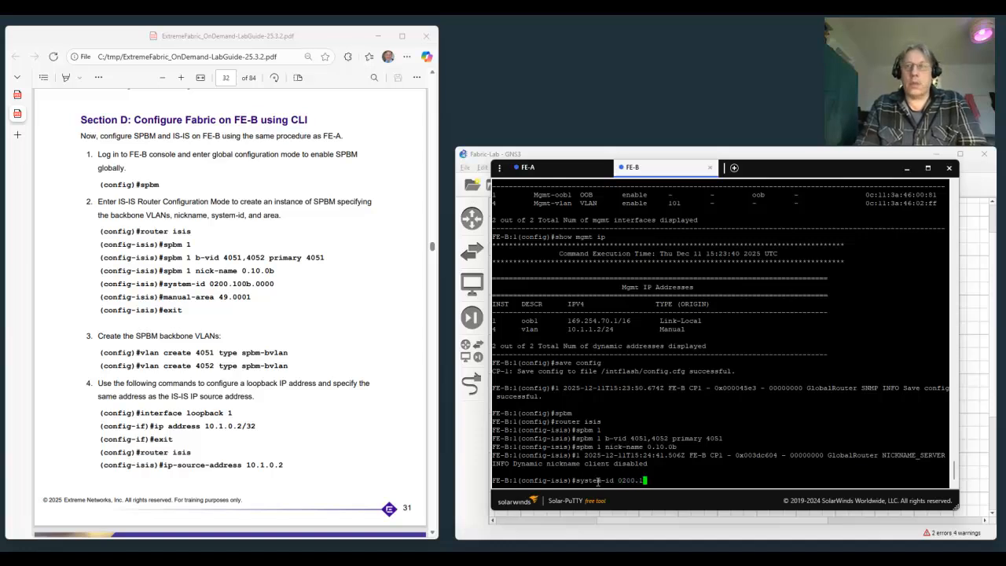
pyautogui.write('0')
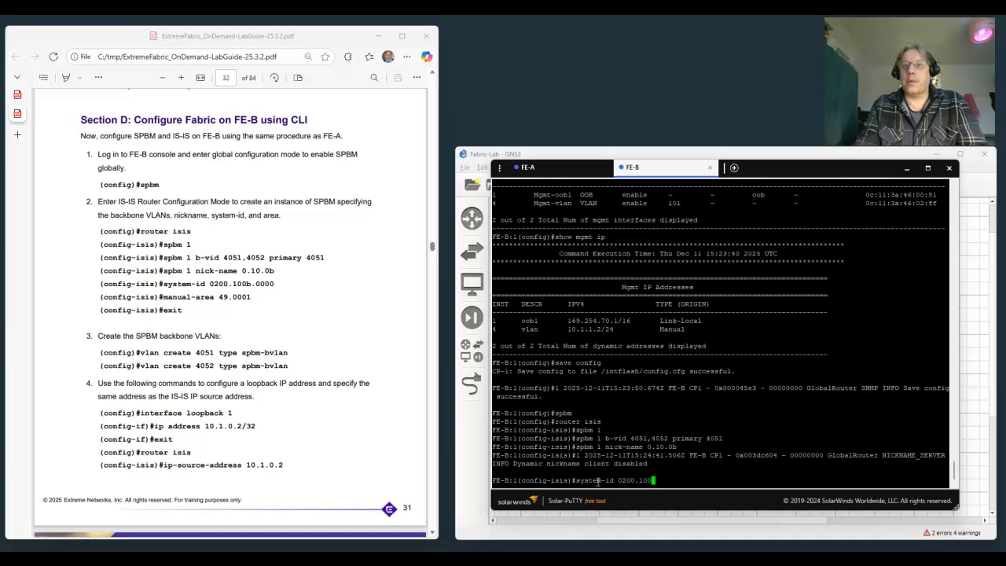
pyautogui.write('b.0000')
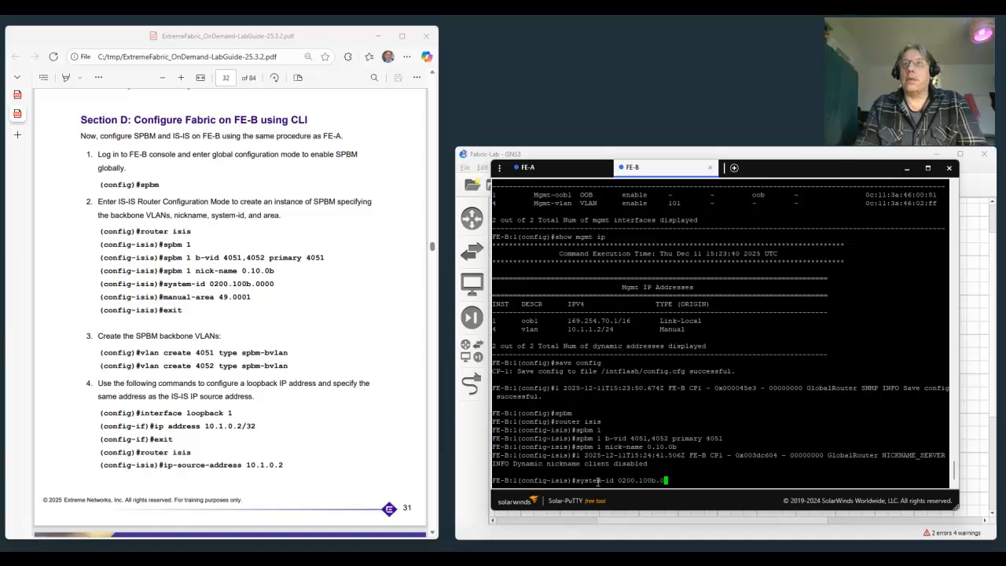
pyautogui.press('Return')
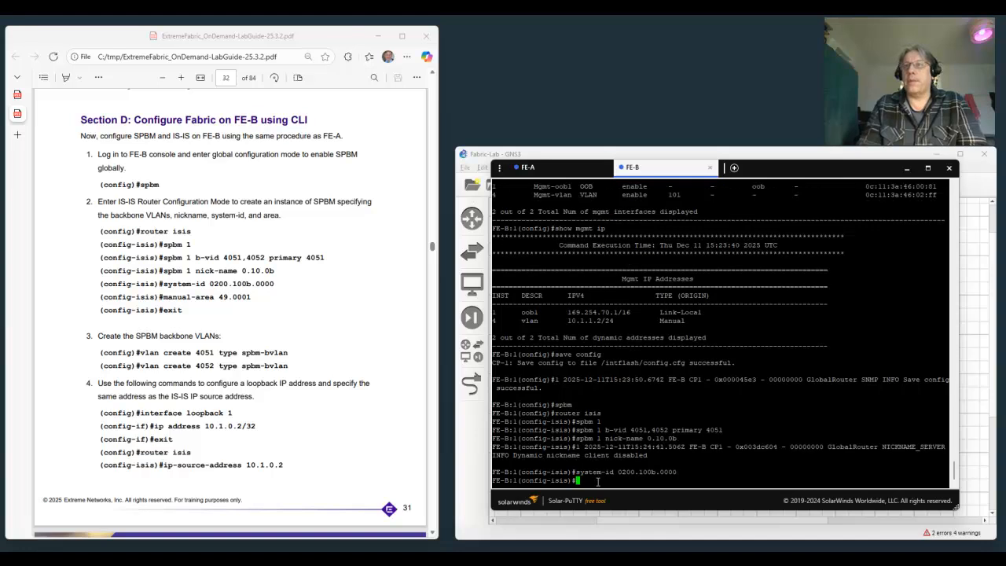
# Set the IS-IS manual area to 49.0001 and return to global configuration mode.
pyautogui.write('manual-')
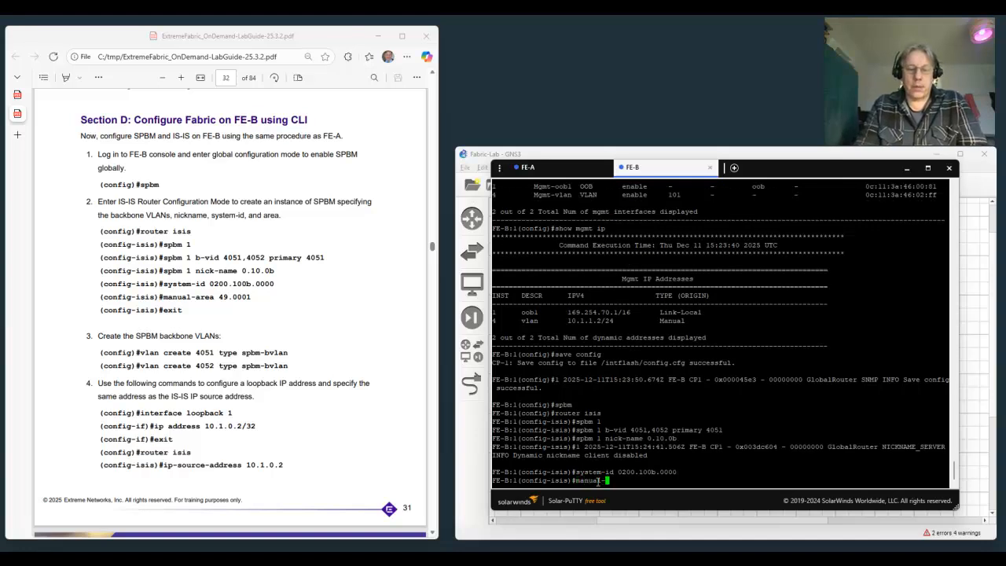
pyautogui.write('area 49.0')
pyautogui.write('00')
pyautogui.write('1')
pyautogui.press('Return')
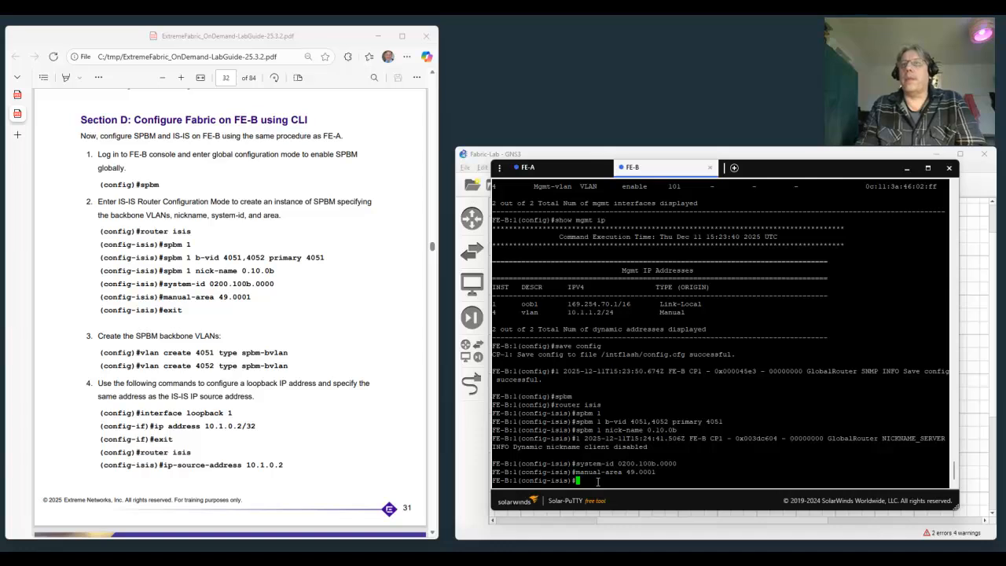
pyautogui.write('exit')
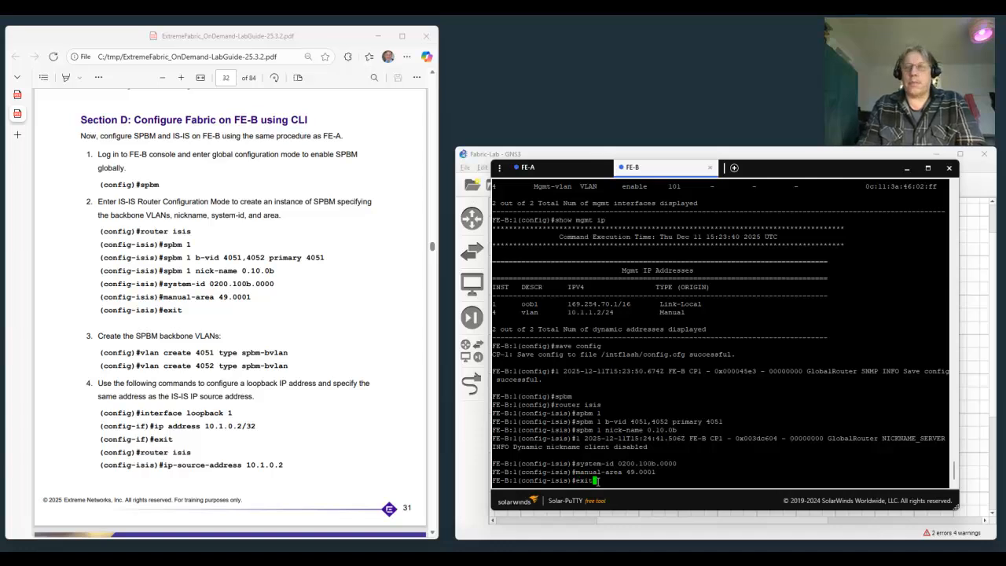
pyautogui.press('Return')
# Create backbone VLAN 4051 on FE-B with type spbm-bvlan.
pyautogui.write('vlan')
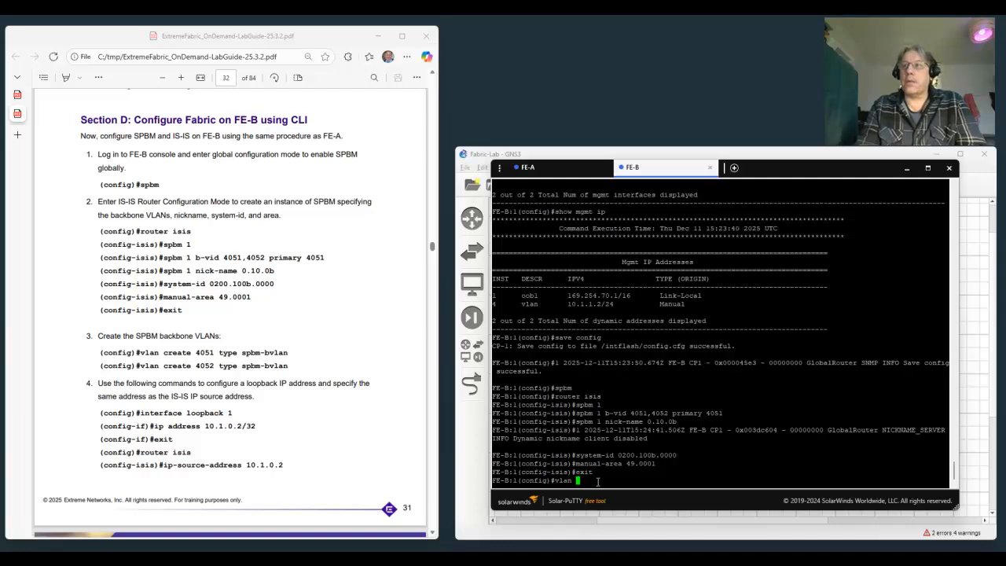
pyautogui.write(' creat')
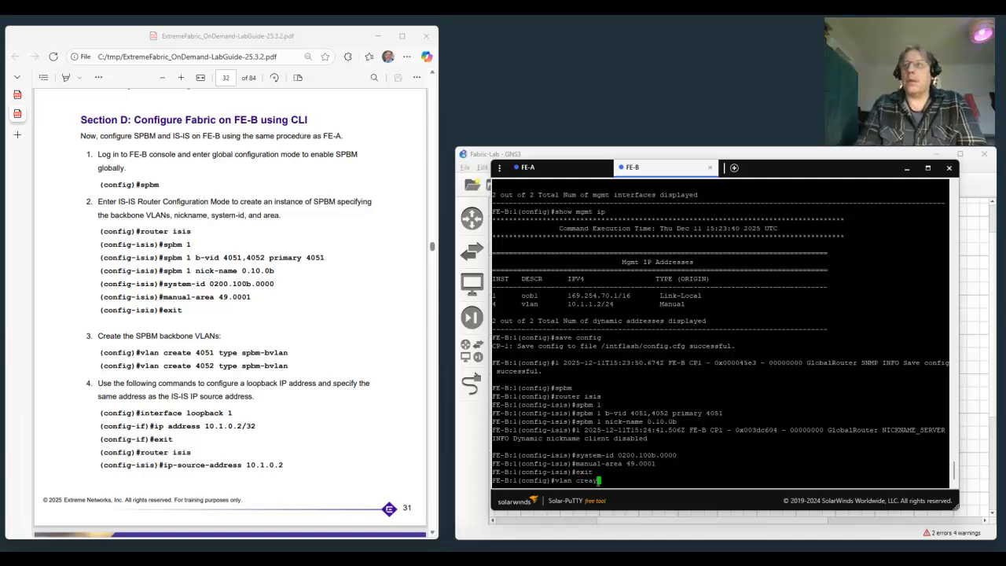
pyautogui.press('BackSpace')
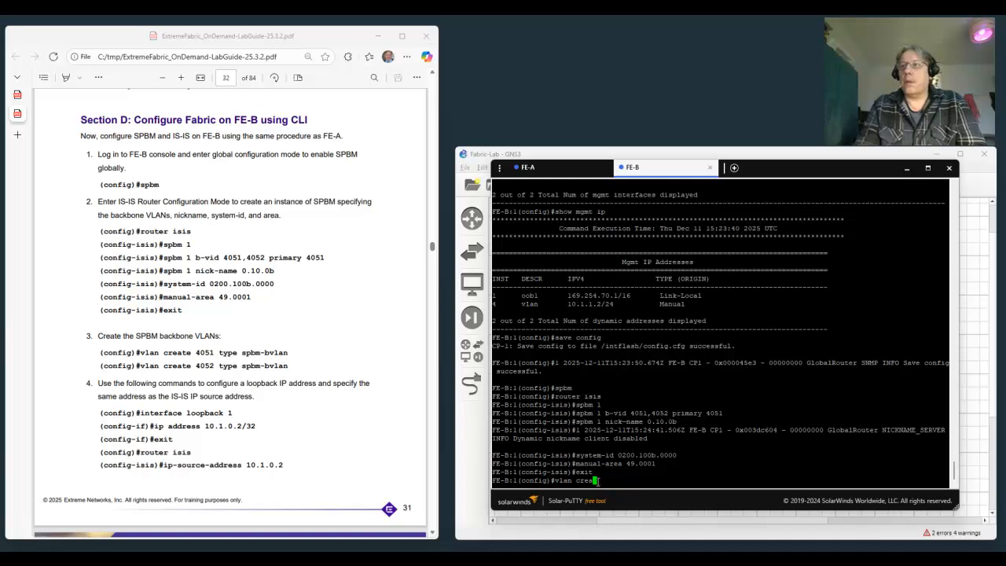
pyautogui.write('te 4051 type ')
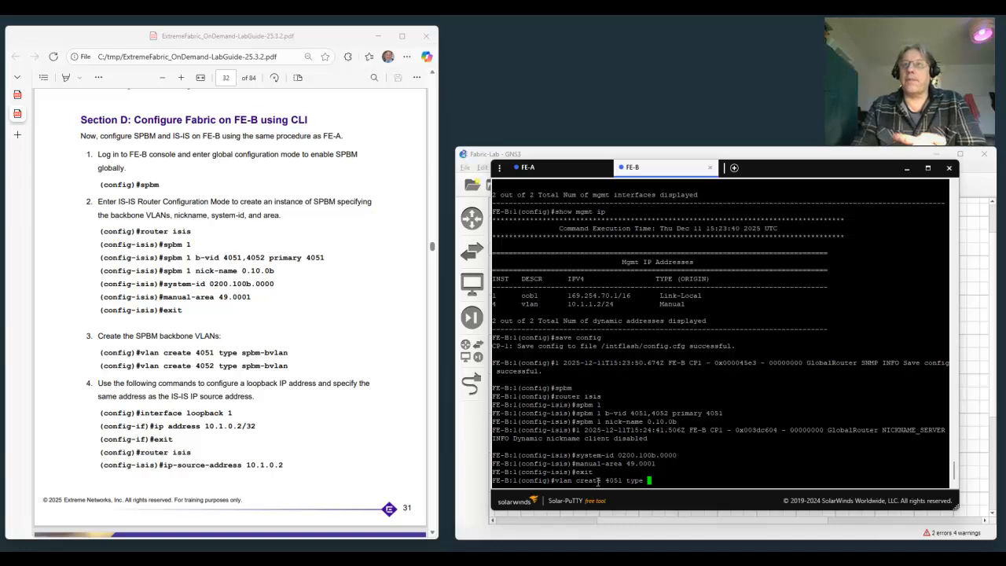
pyautogui.write('spbm')
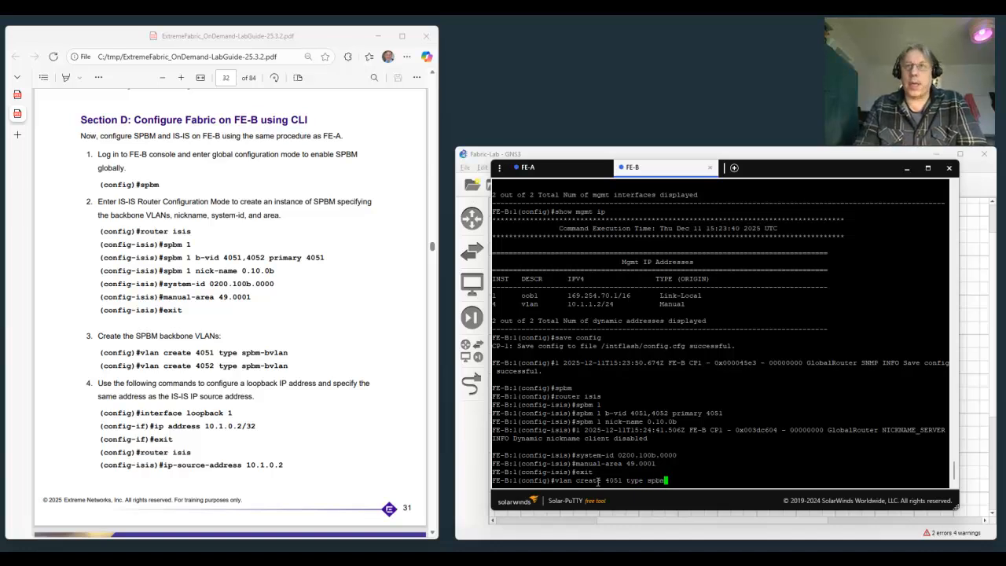
pyautogui.write('-bvlan')
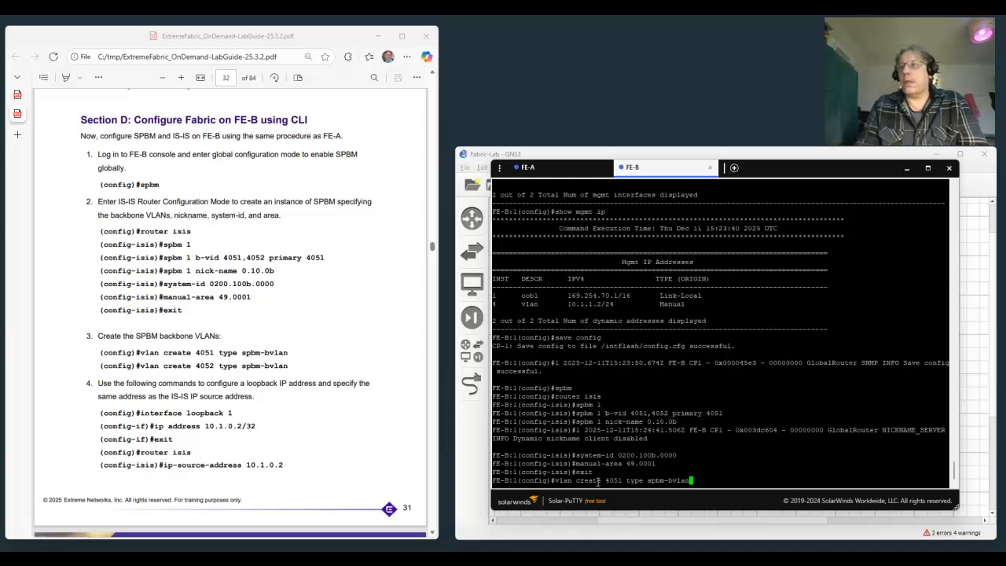
pyautogui.press('Return')
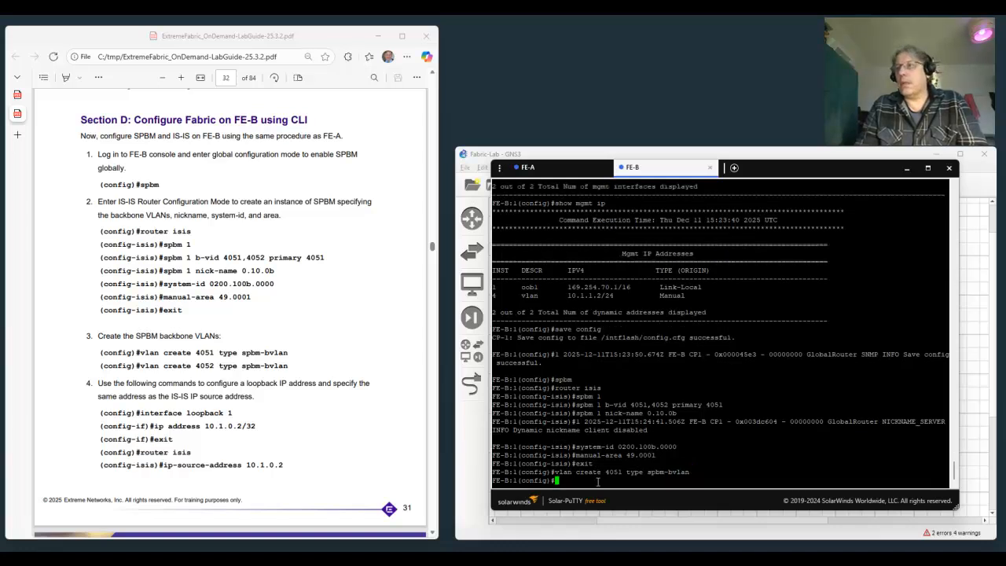
# Reuse the previous VLAN creation command to create backbone VLAN 4052 with type spbm-bvlan.
pyautogui.press('Up')
pyautogui.press('Left')
pyautogui.press('Left')
pyautogui.press('Left')
pyautogui.press('Left')
pyautogui.press('Left')
pyautogui.press('Left')
pyautogui.press('Left')
pyautogui.press('Left')
pyautogui.press('Left')
pyautogui.press('Left')
pyautogui.press('Left')
pyautogui.press('Left')
pyautogui.press('Left')
pyautogui.press('Left')
pyautogui.press('Left')
pyautogui.press('Left')
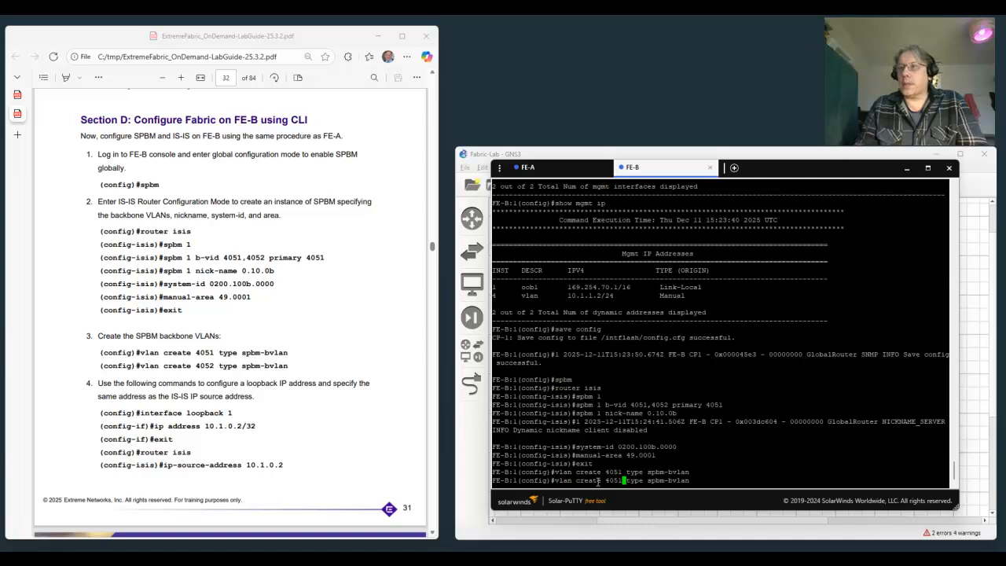
pyautogui.press('BackSpace')
pyautogui.write('2')
pyautogui.press('Return')
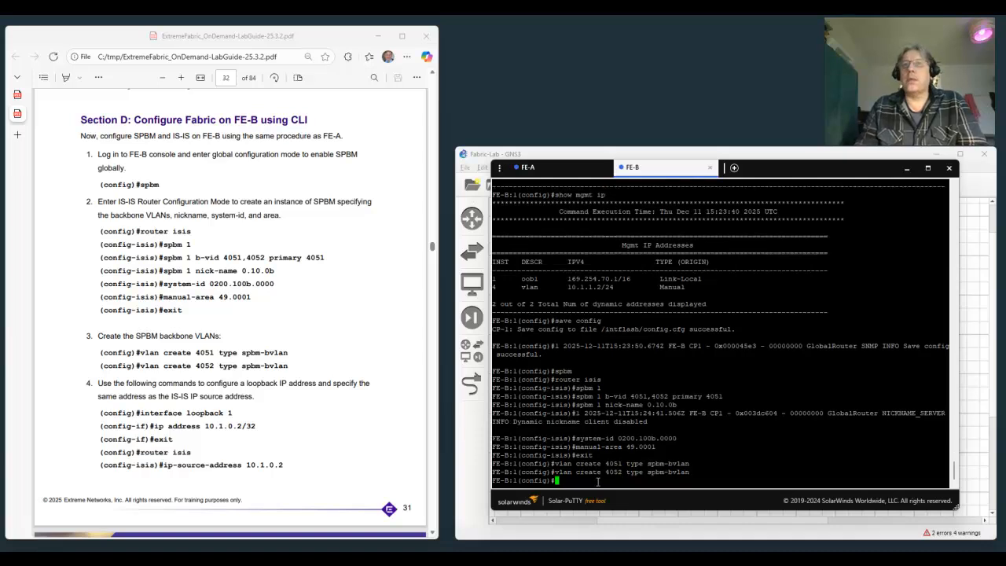
# Assign IP address 10.1.0.2/32 to loopback interface 1 on FE-B and return to global configuration mode.
pyautogui.write('in')
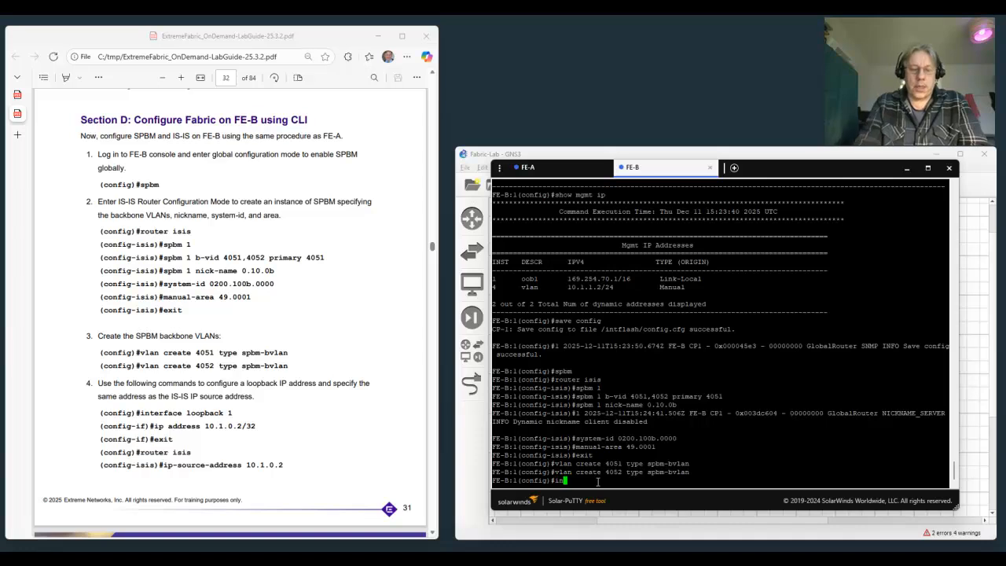
pyautogui.write('terface loopback ')
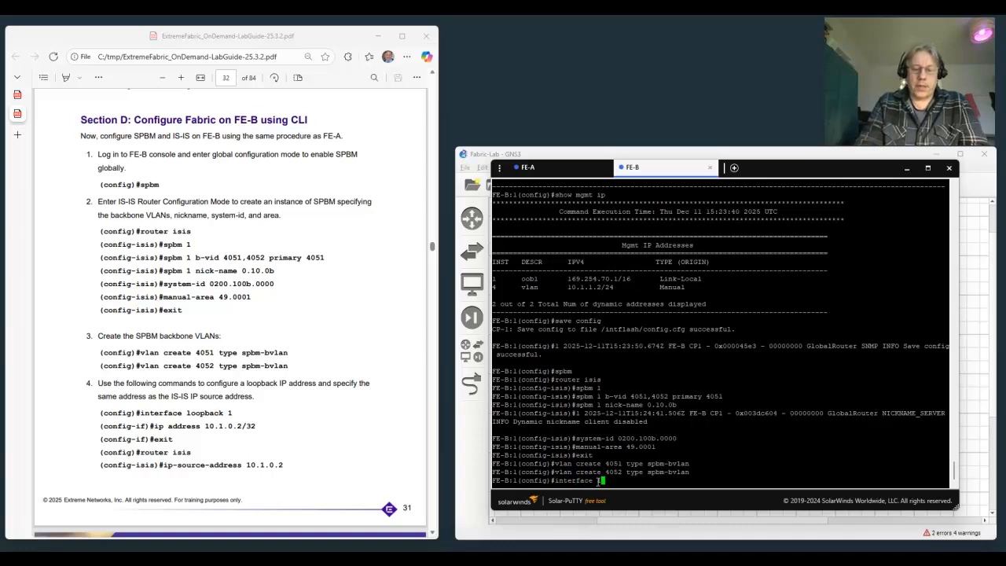
pyautogui.write('1')
pyautogui.press('Return')
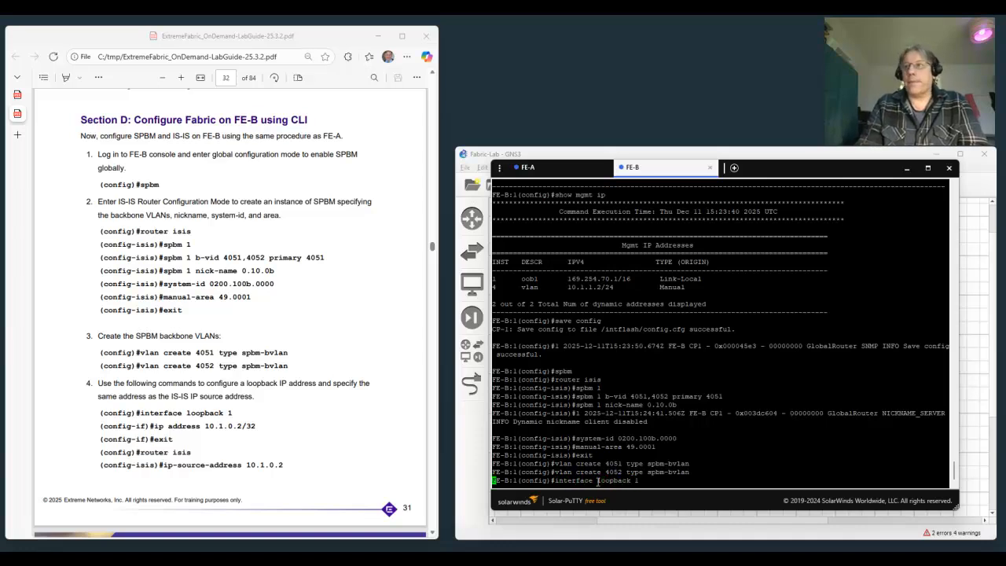
pyautogui.write('ip address')
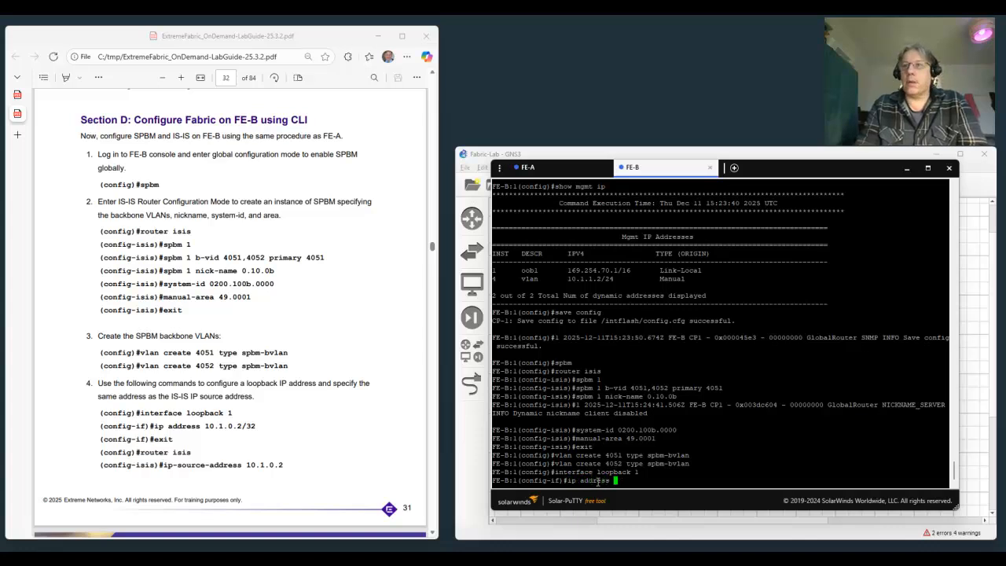
pyautogui.write(' 10.1.')
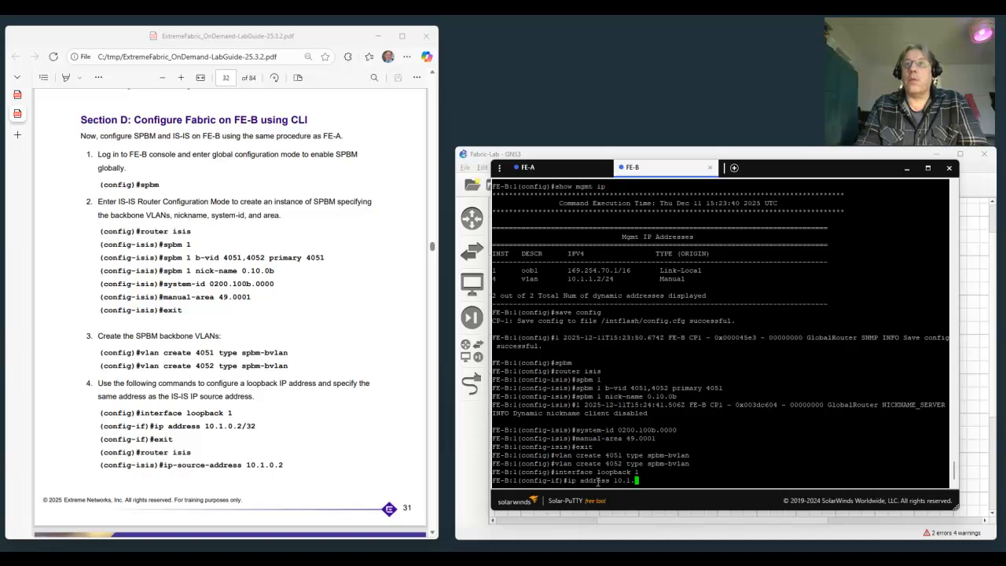
pyautogui.write('0.2/32')
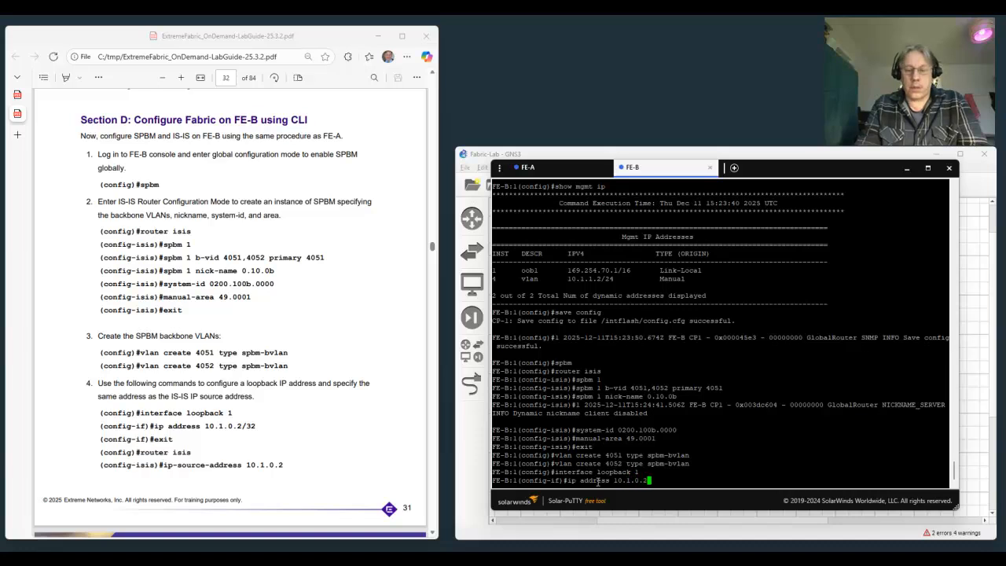
pyautogui.press('Return')
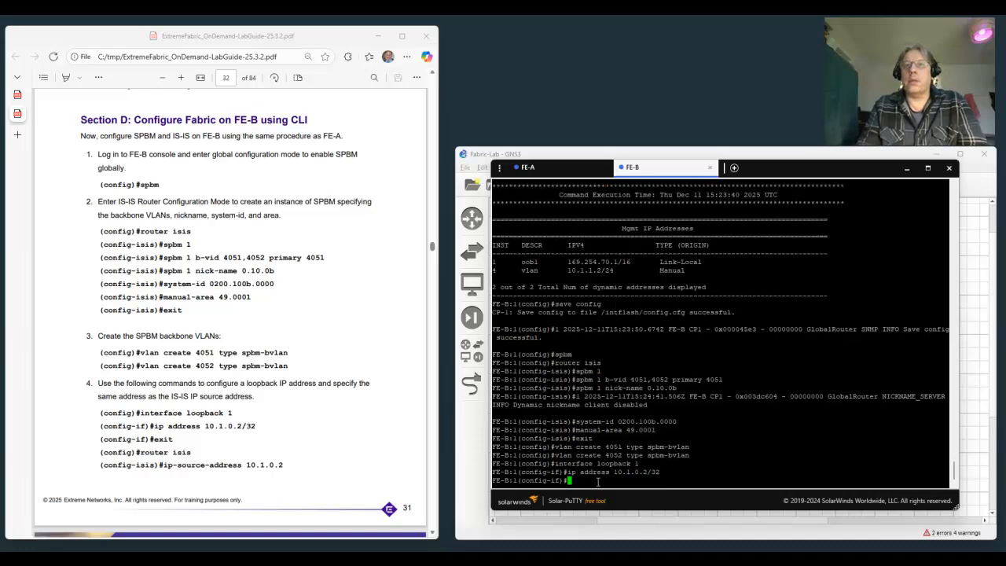
pyautogui.write('exit')
pyautogui.press('Return')
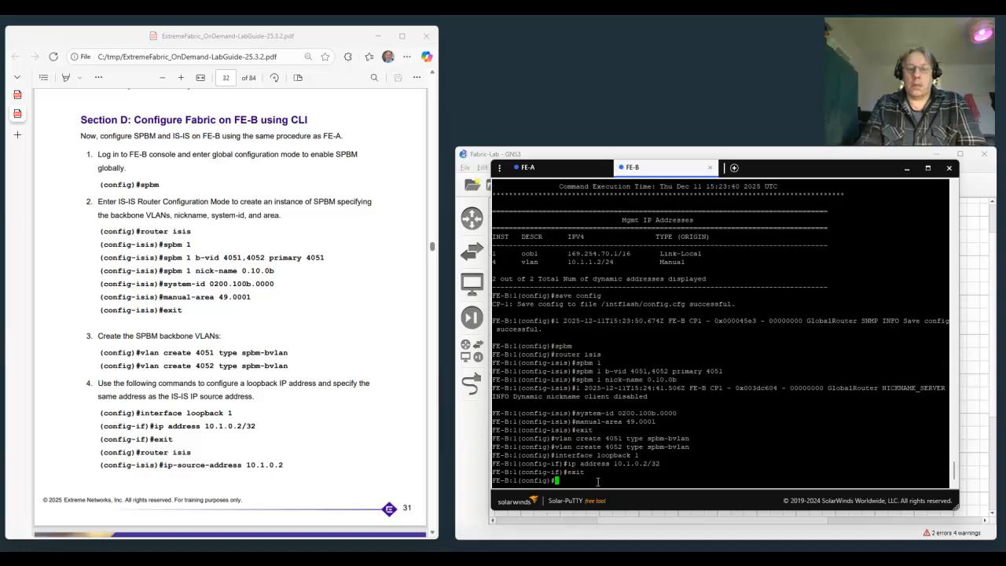
# Set the IS-IS IP source address to 10.1.0.2 in router isis mode and return to global configuration mode.
pyautogui.write('router isis')
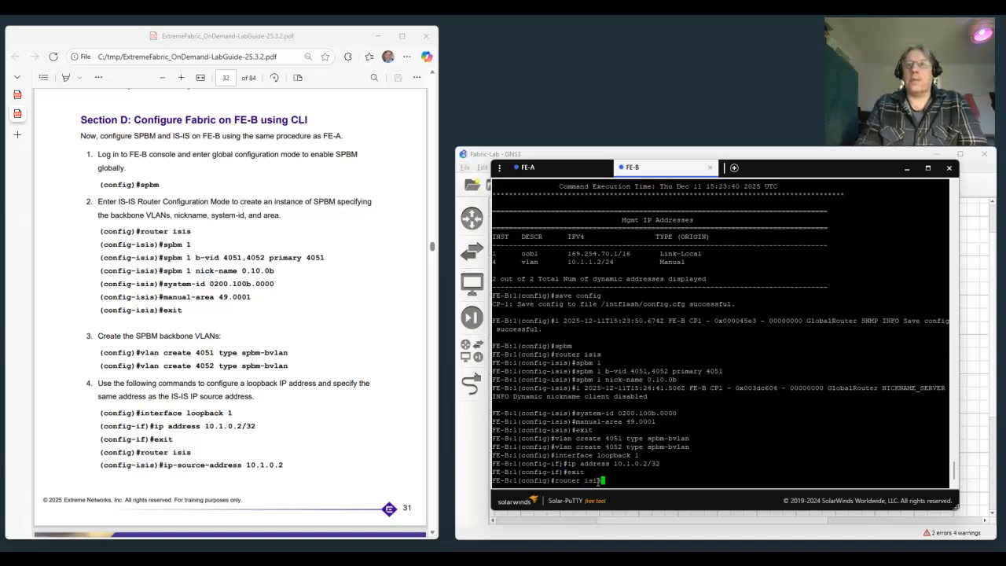
pyautogui.press('Return')
pyautogui.write('ip')
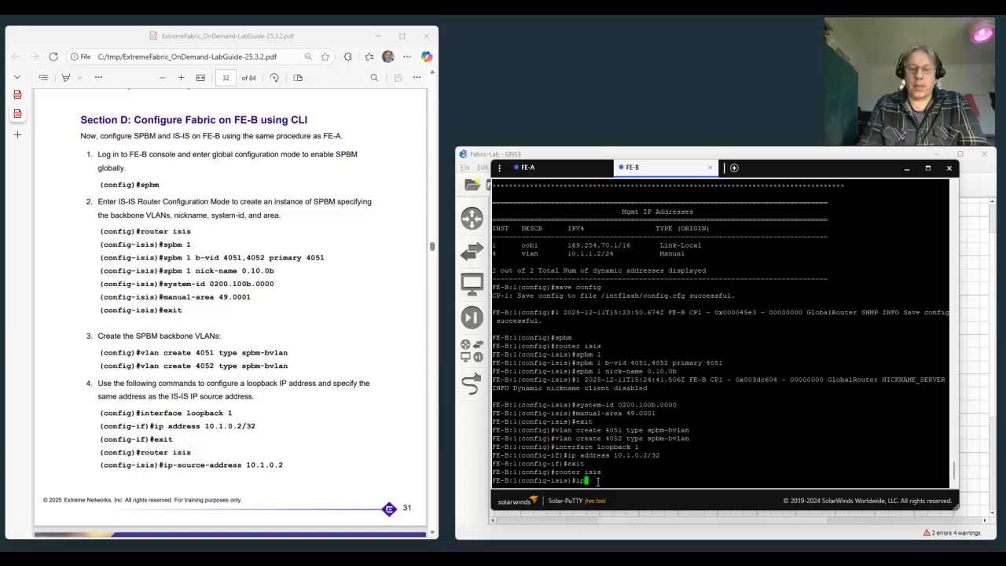
pyautogui.write('-sourc')
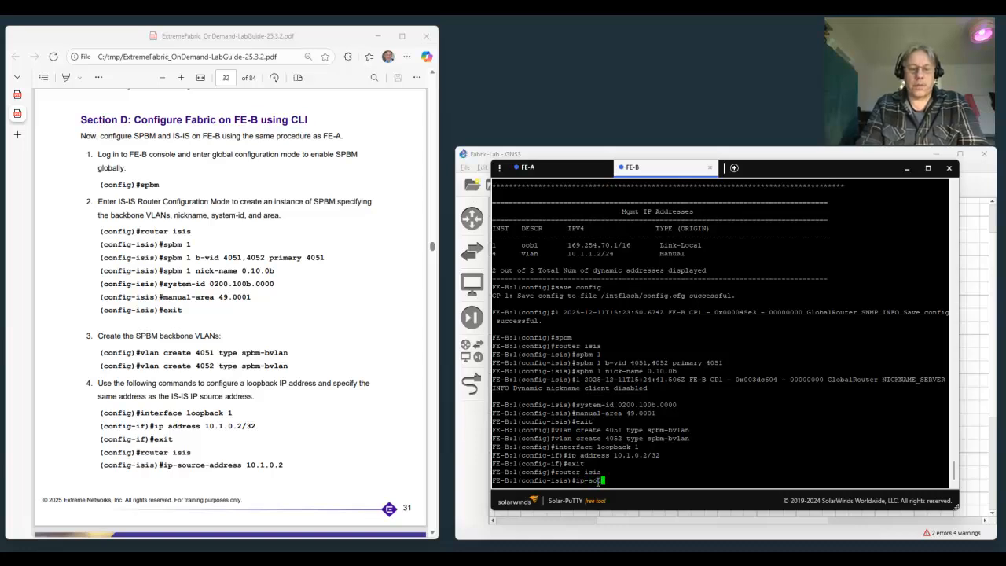
pyautogui.write('e-a')
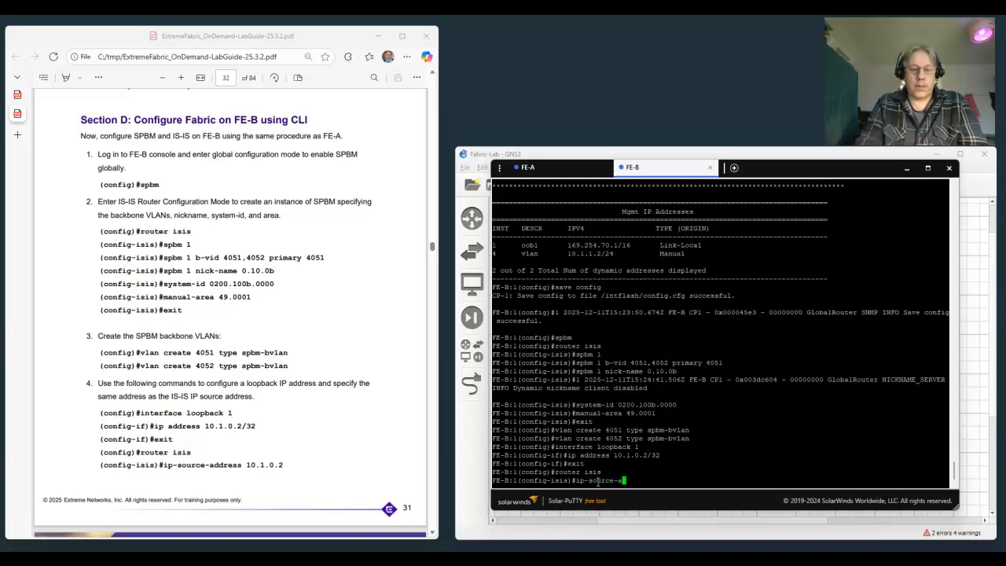
pyautogui.write('ddress 10')
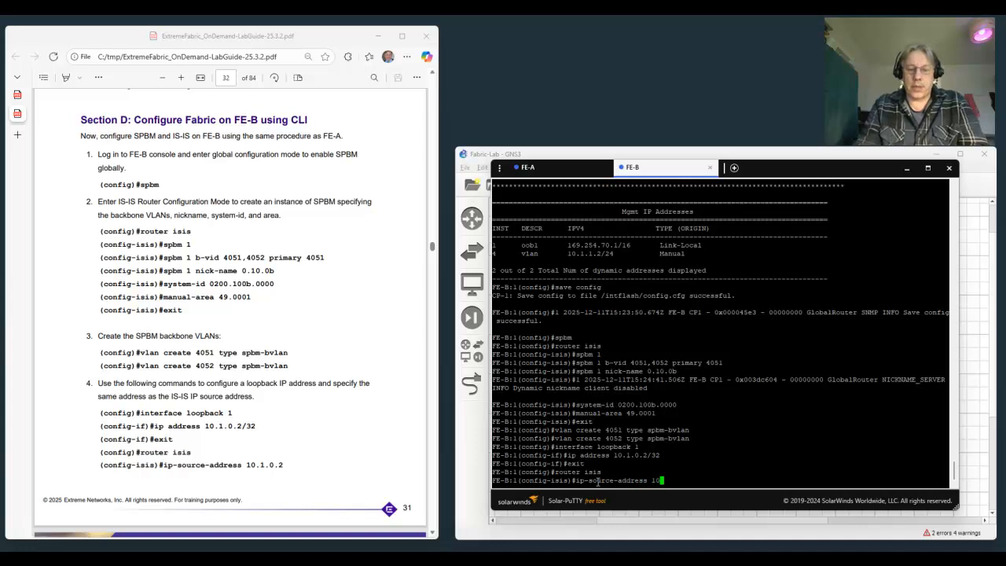
pyautogui.write('.1.')
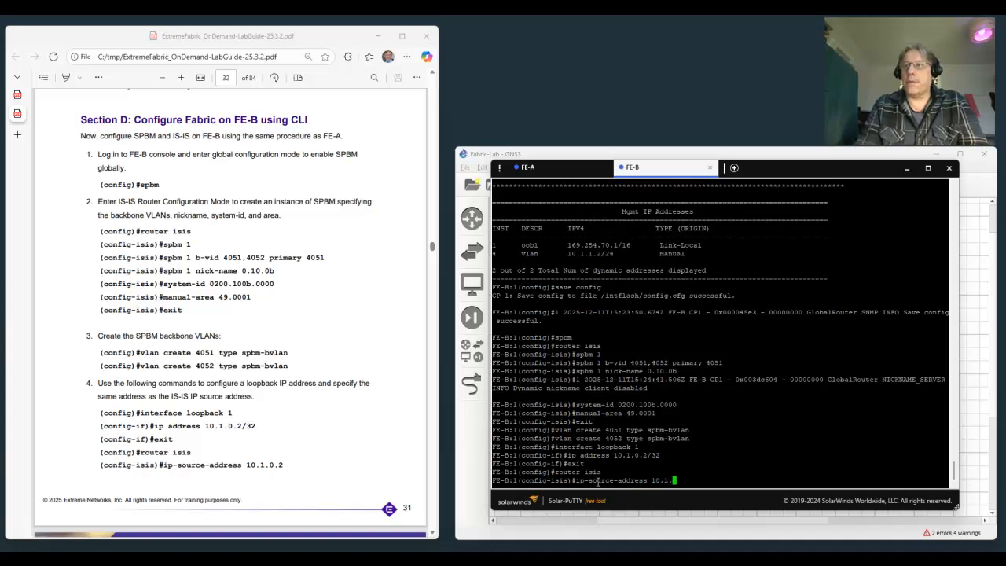
pyautogui.write('0.2')
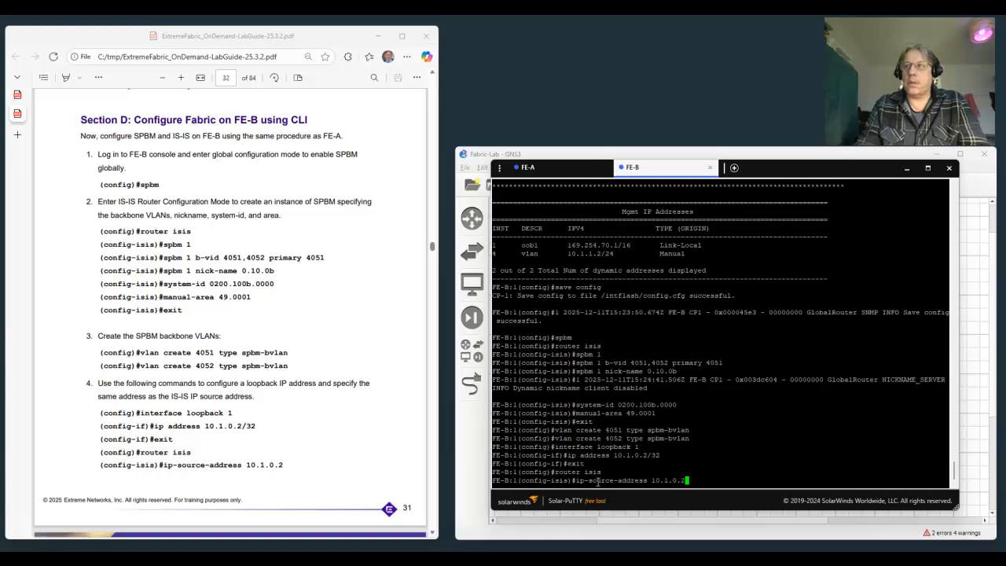
pyautogui.press('Return')
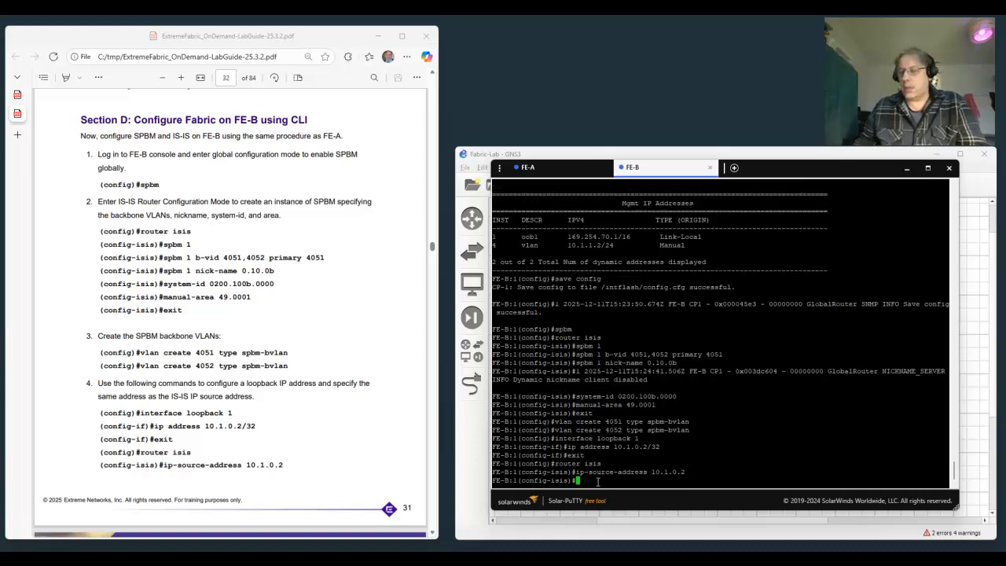
pyautogui.scroll(-5, 188, 318)
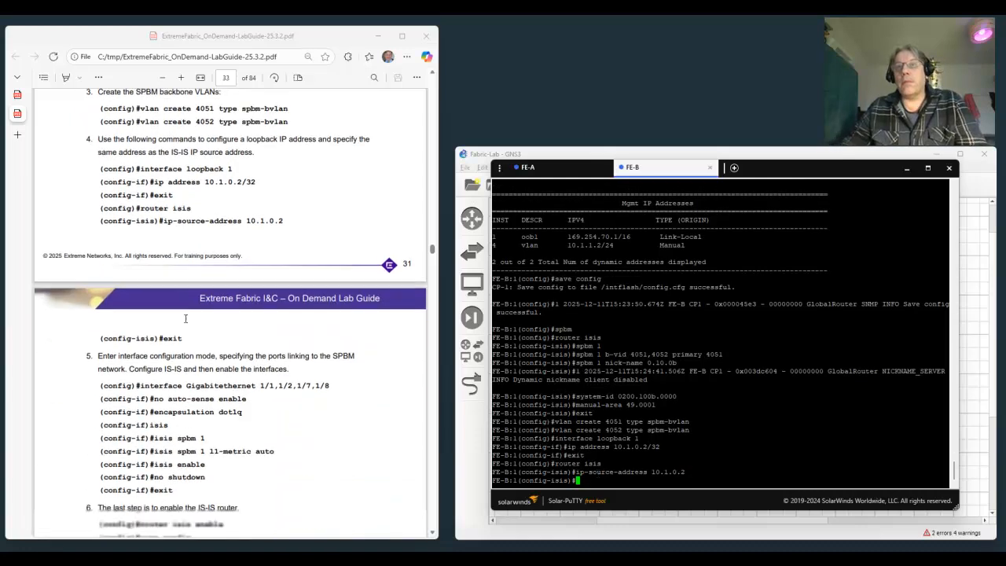
pyautogui.scroll(-1, 186, 319)
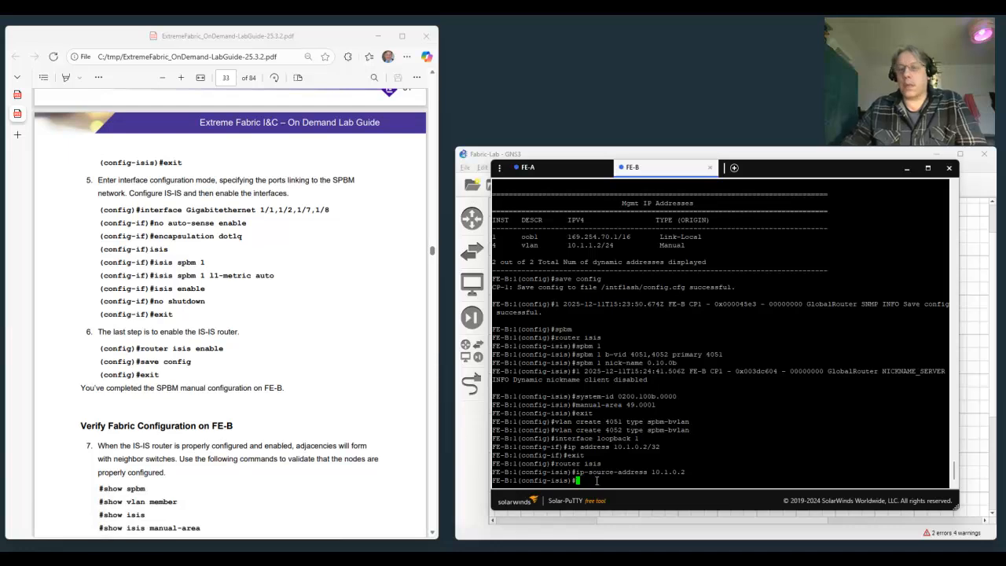
pyautogui.write('exit')
pyautogui.press('Return')
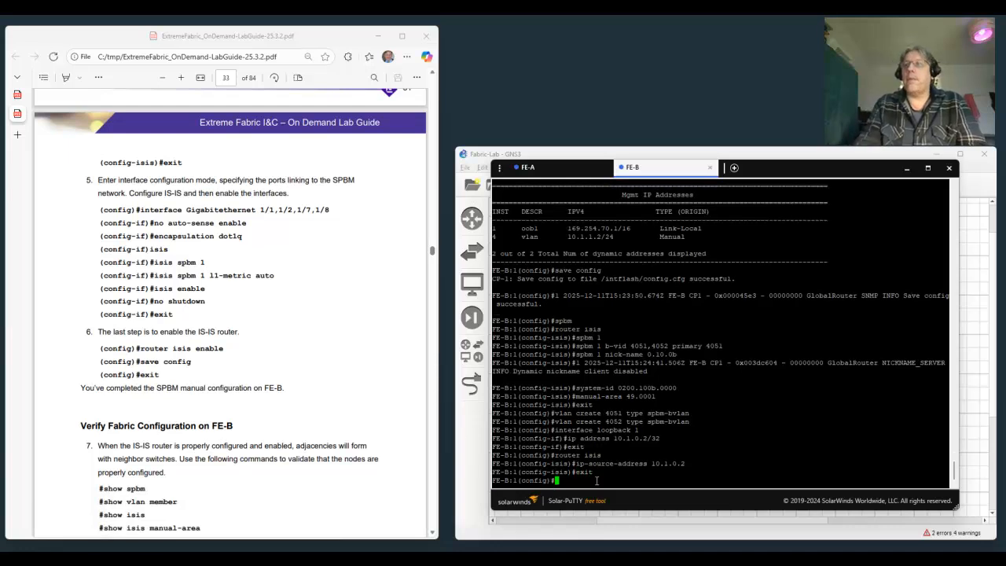
# Enter interface configuration for Gigabit ports 1/1, 1/2, 1/7 and 1/8 and disable auto-sense on them.
pyautogui.write('int gig ')
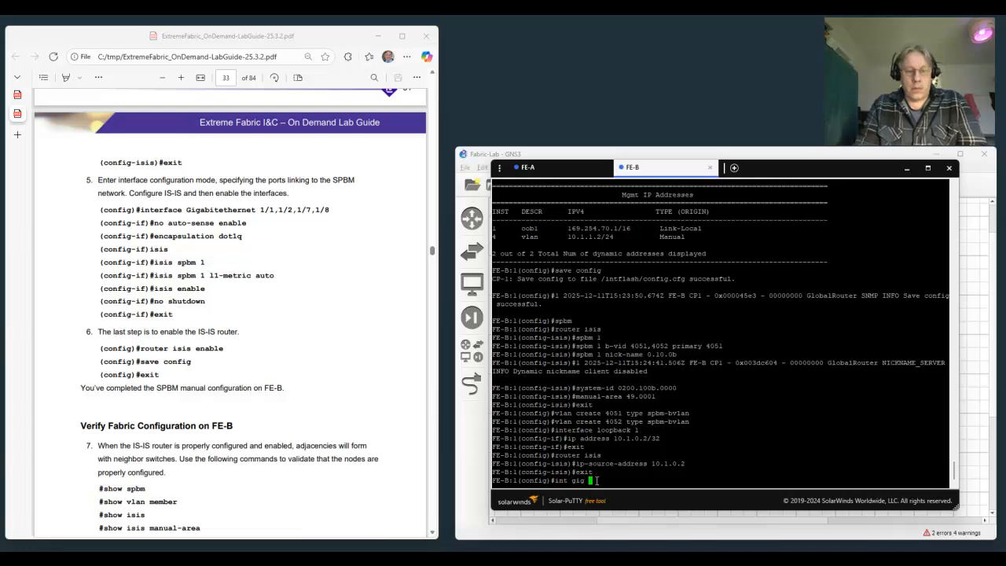
pyautogui.write('1/1,')
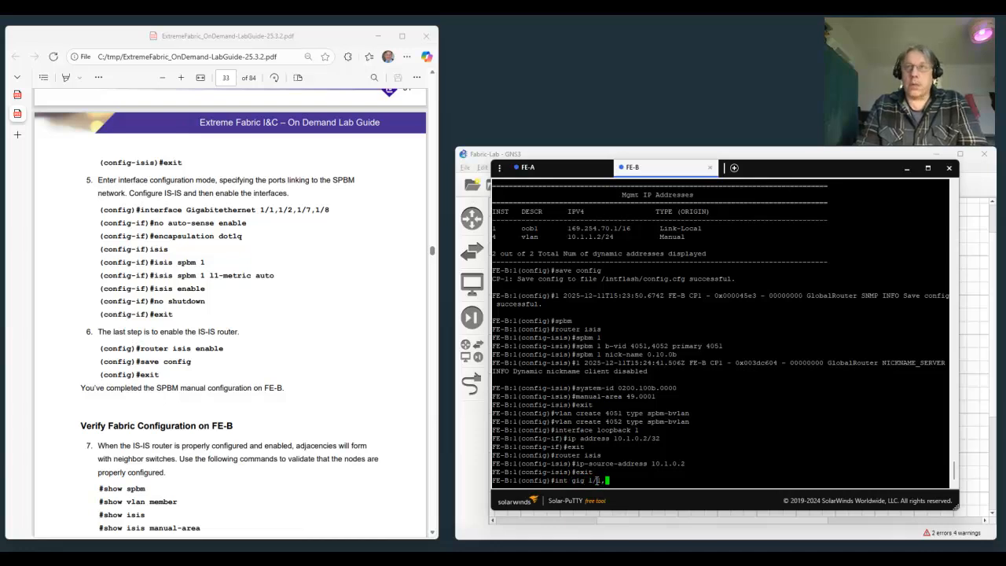
pyautogui.write('1')
pyautogui.write('/2')
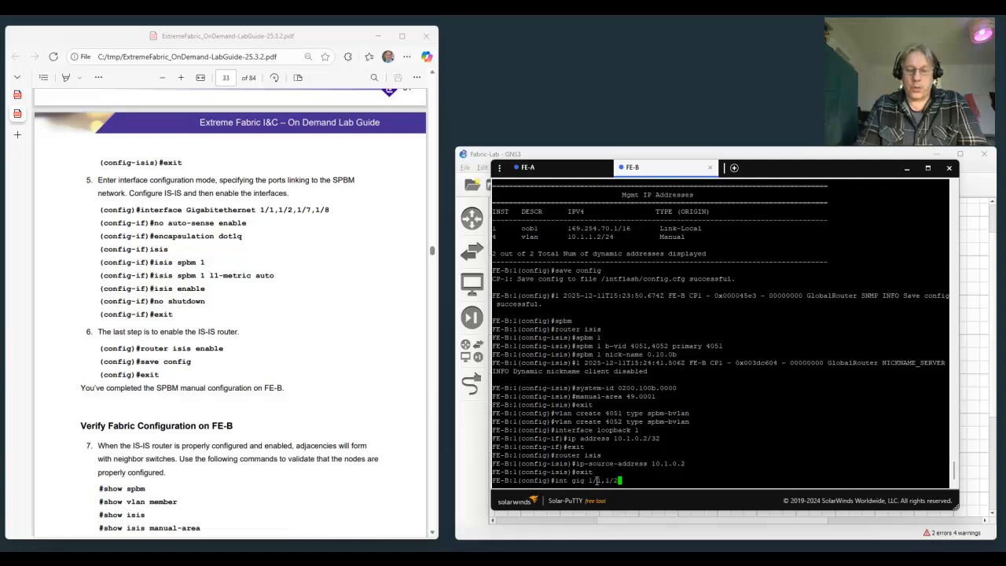
pyautogui.write(',1/7')
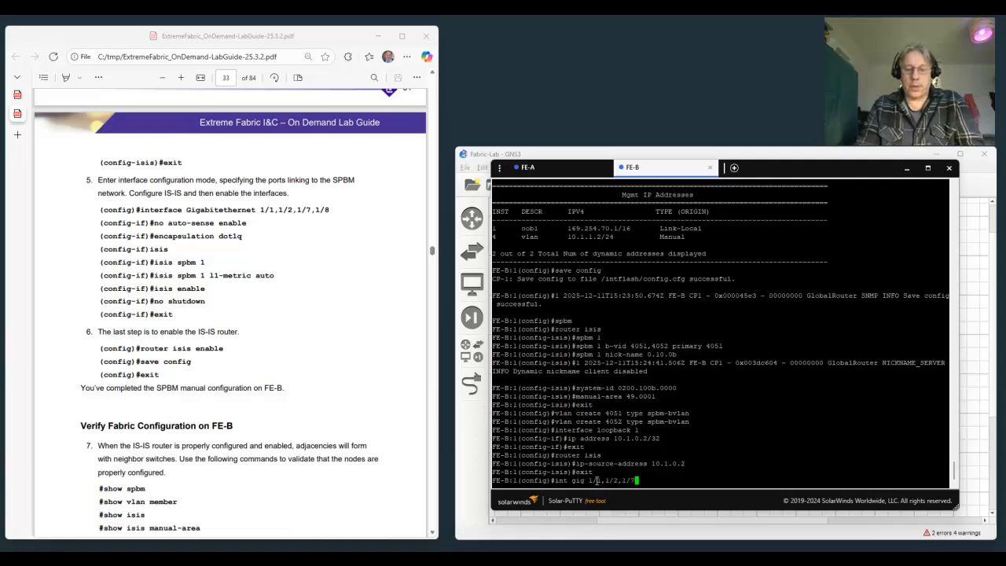
pyautogui.write(',1/8')
pyautogui.press('Return')
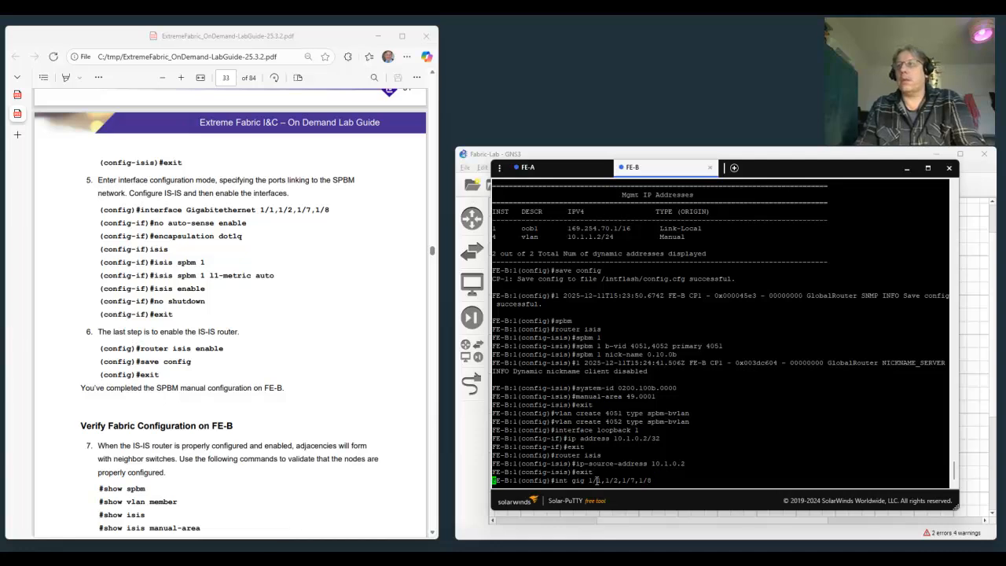
pyautogui.write('no auto')
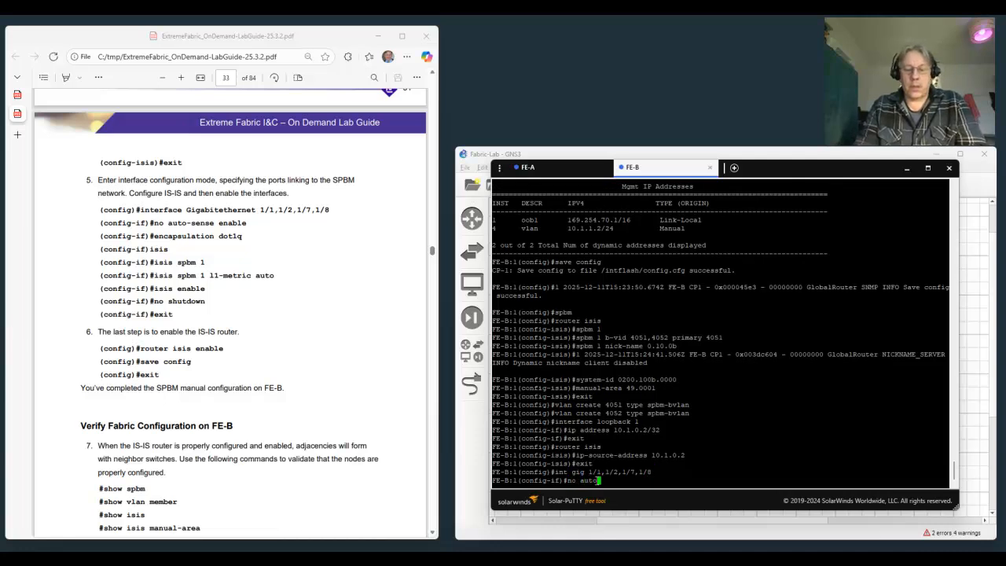
pyautogui.write('-s')
pyautogui.press('Tab')
pyautogui.write('enable')
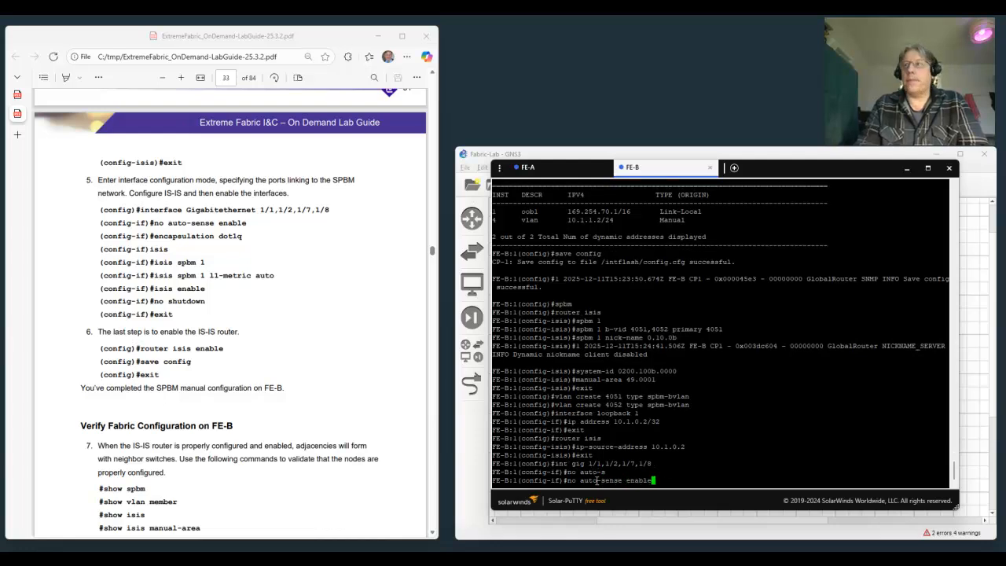
pyautogui.press('Return')
# Enable dot1q encapsulation on the selected FE-B ports.
pyautogui.write('e')
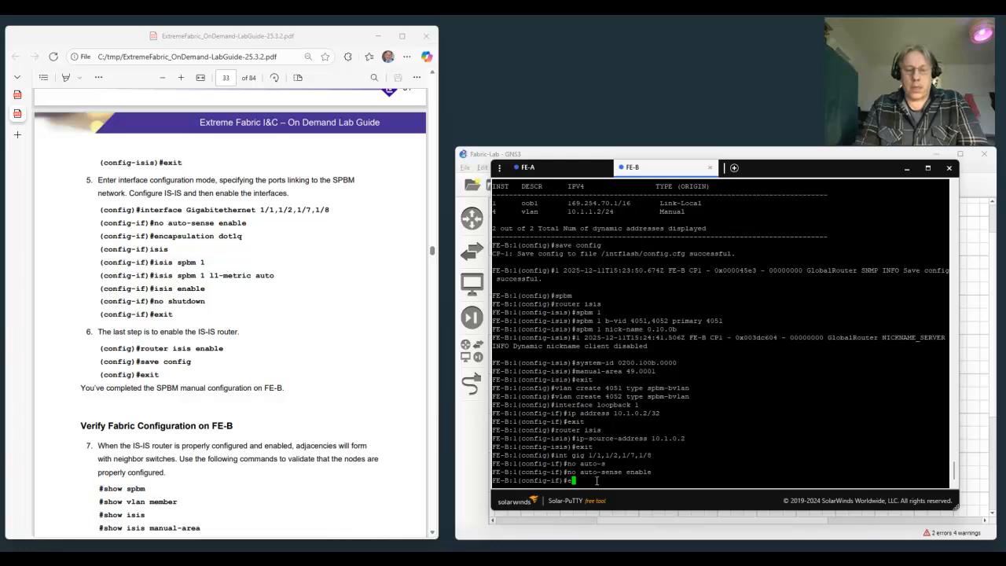
pyautogui.write('nca')
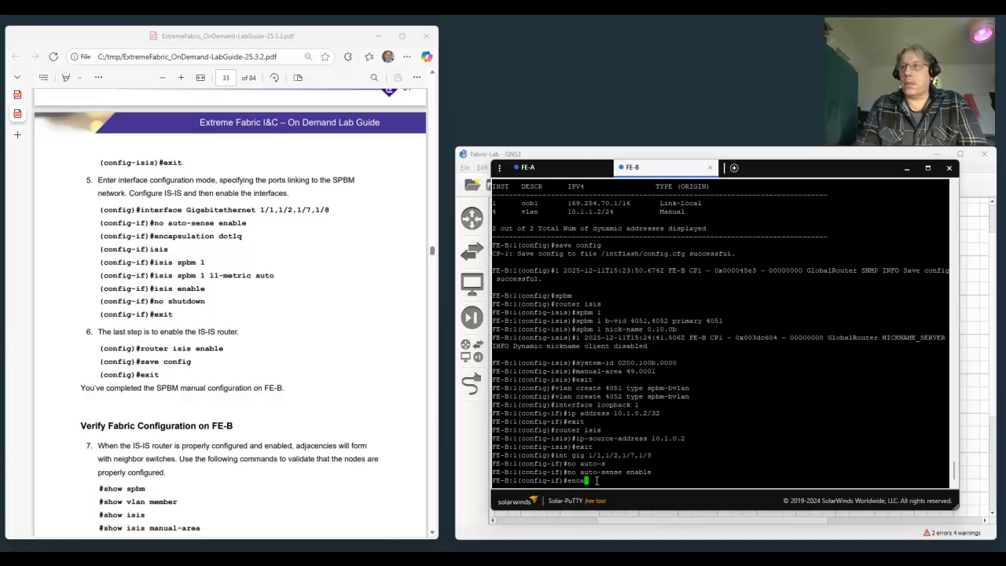
pyautogui.press('Tab')
pyautogui.write('dot1q')
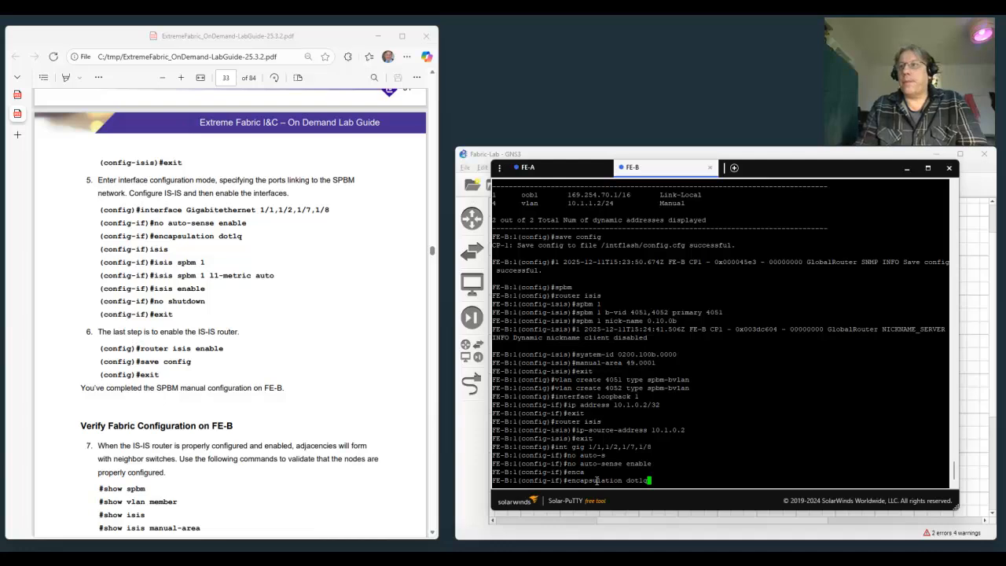
pyautogui.press('Return')
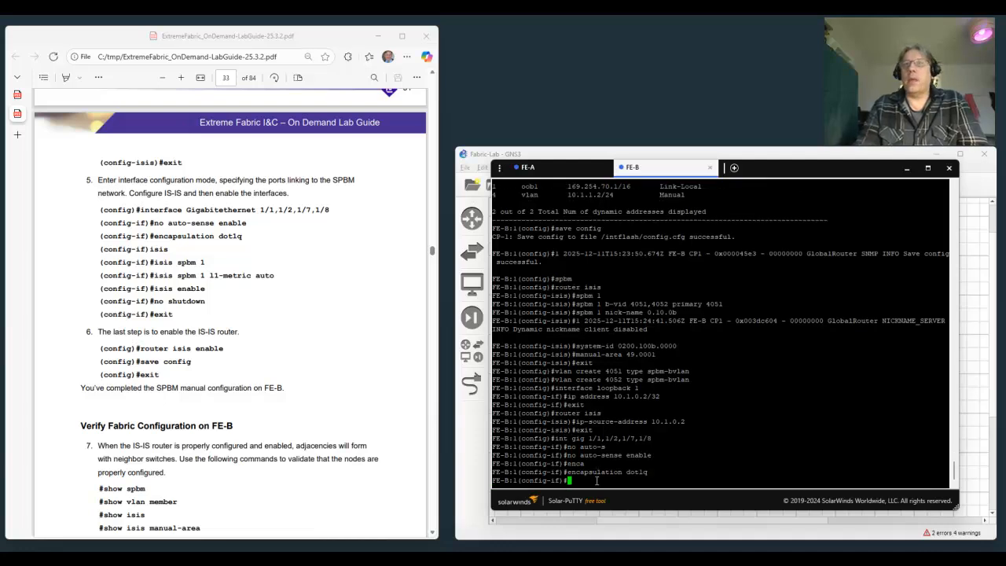
# Create IS-IS on the selected ports and attach it to SPBM instance 1.
pyautogui.write('isis')
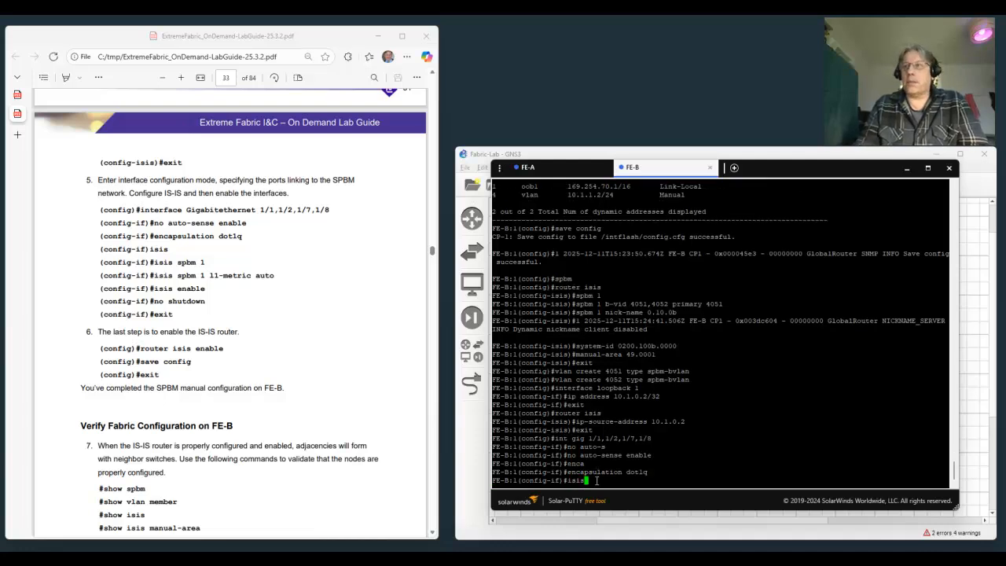
pyautogui.press('Return')
pyautogui.write('isis spb')
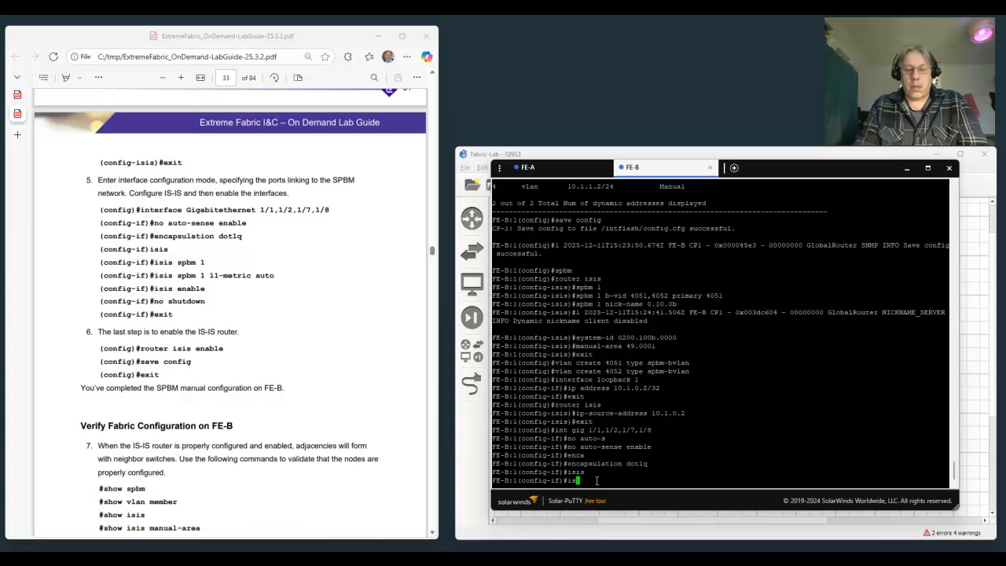
pyautogui.write('m 1')
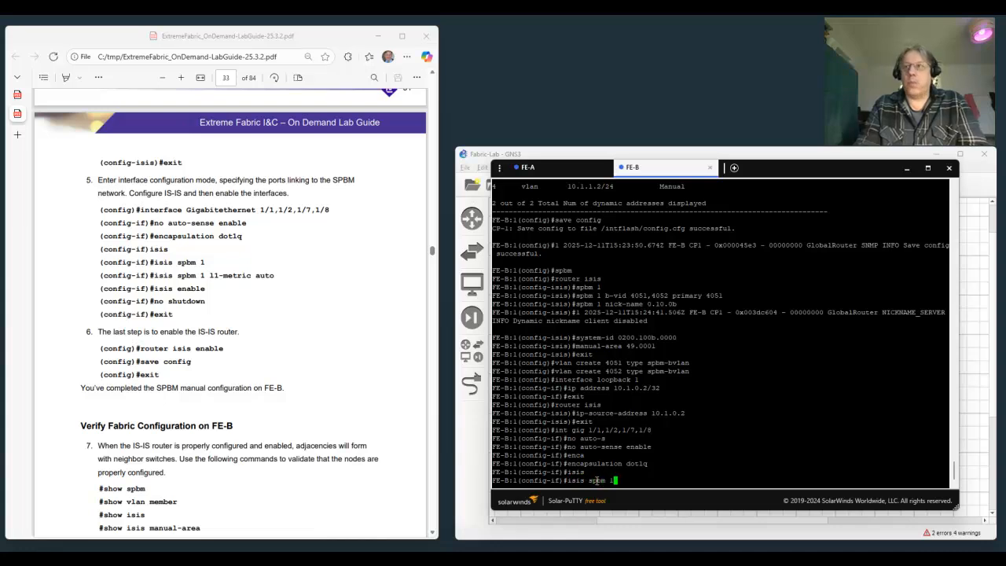
pyautogui.press('Return')
# Set the SPBM instance 1 level 1 metric to auto on the selected IS-IS ports.
pyautogui.write('isis sp')
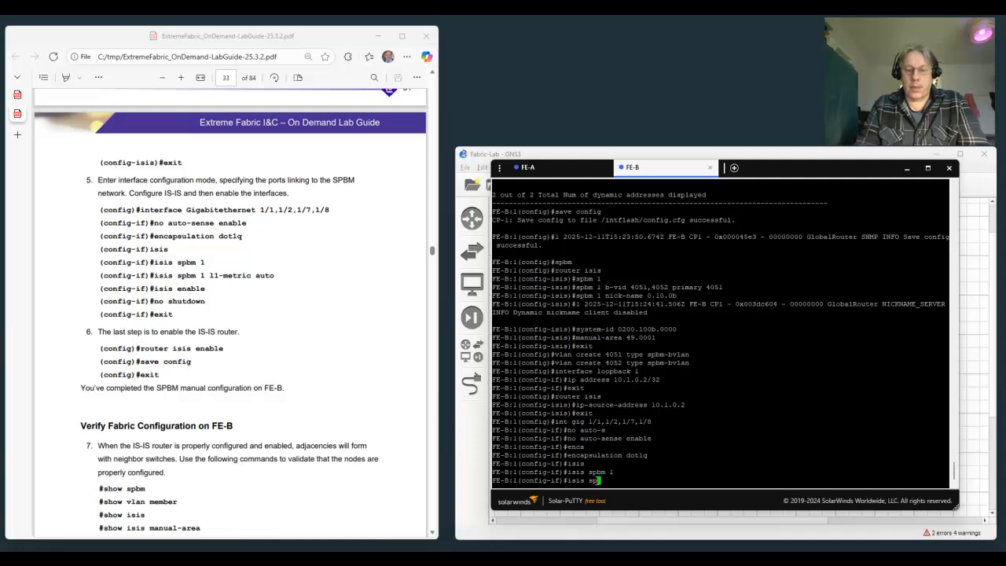
pyautogui.write('bm 1 ll-')
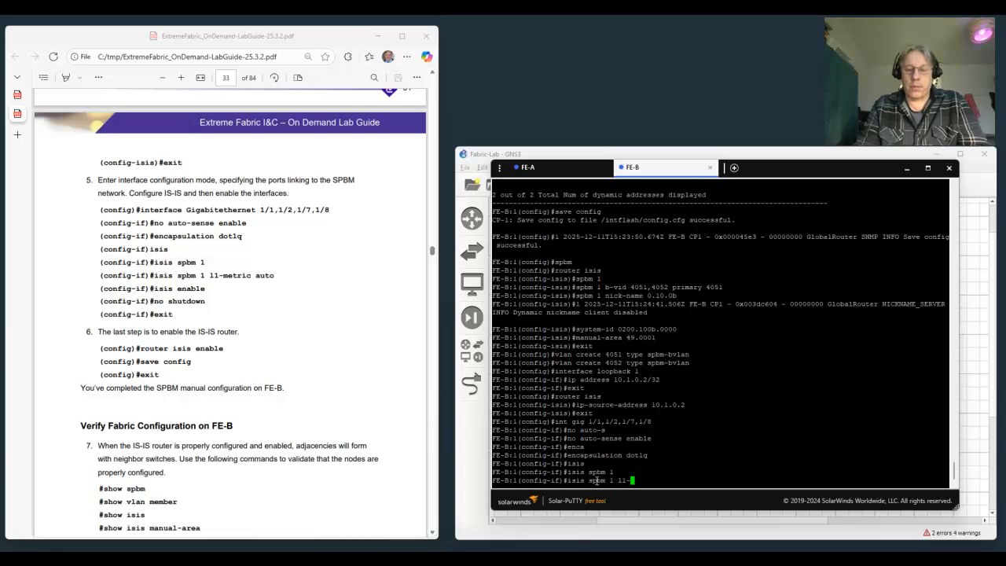
pyautogui.write('metric a')
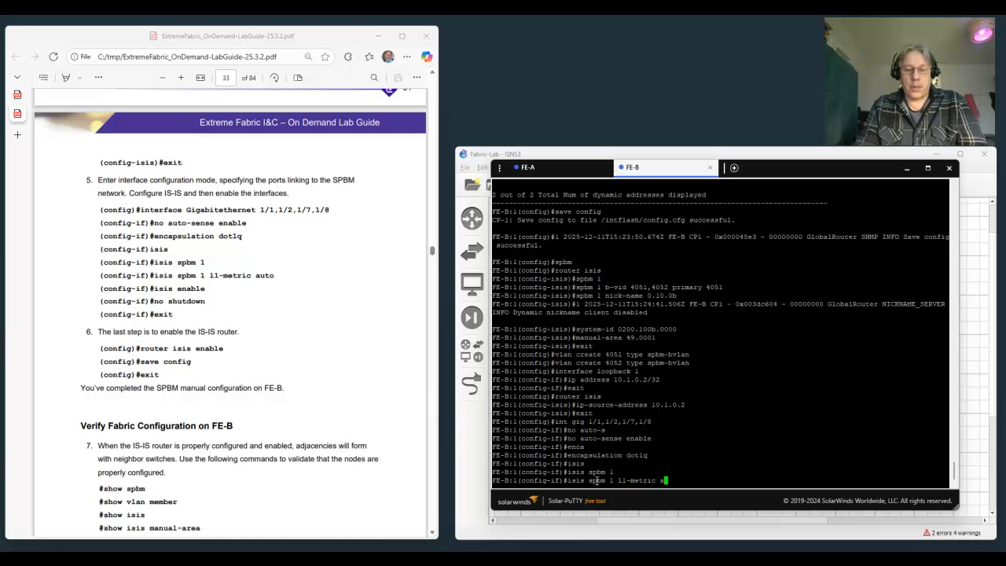
pyautogui.write('uto')
pyautogui.press('Return')
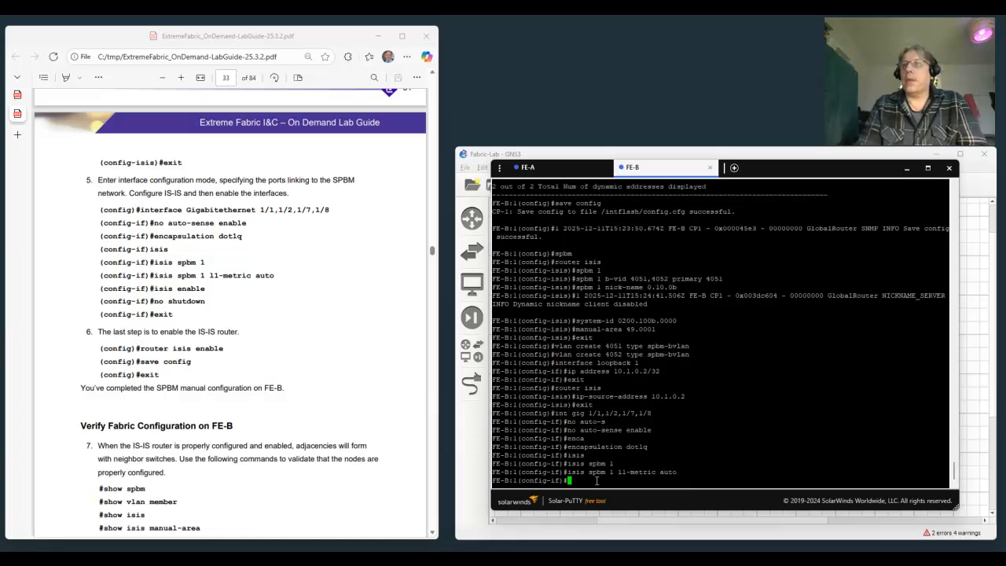
# Enable IS-IS on the selected FE-B ports.
pyautogui.write('isis e')
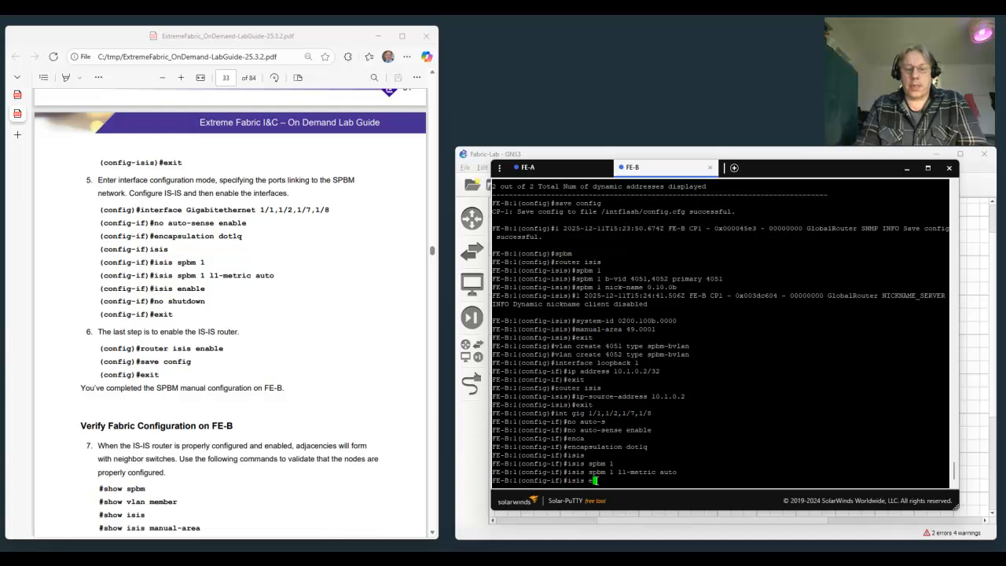
pyautogui.write('nable')
pyautogui.press('Return')
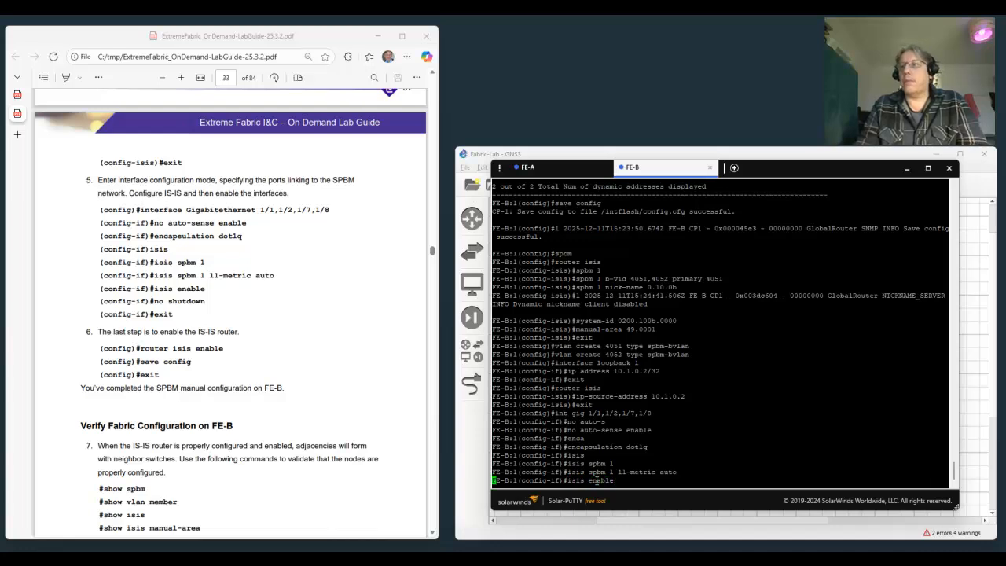
# Bring the selected ports up with no shutdown and return to global configuration mode.
pyautogui.write('no')
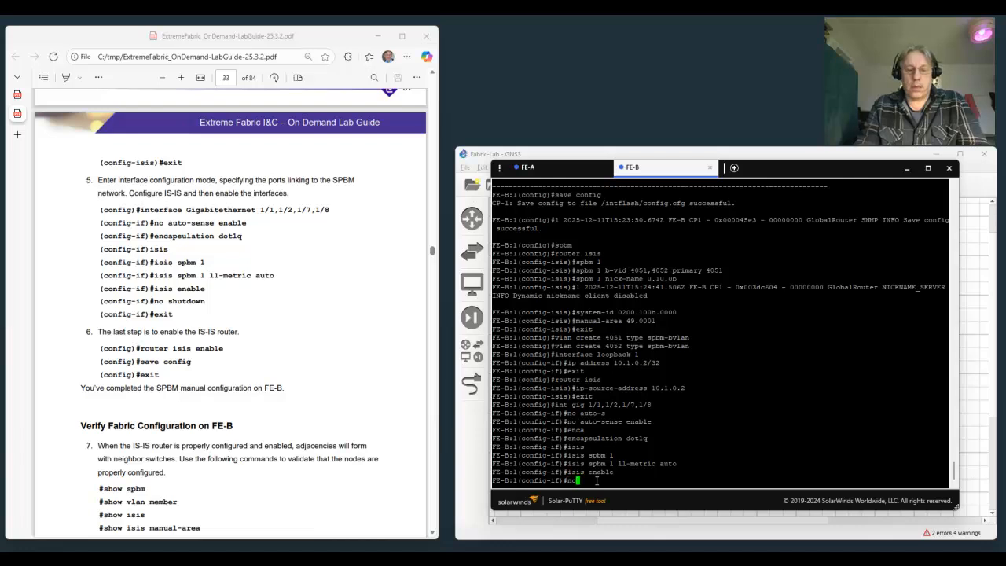
pyautogui.write(' shutdown')
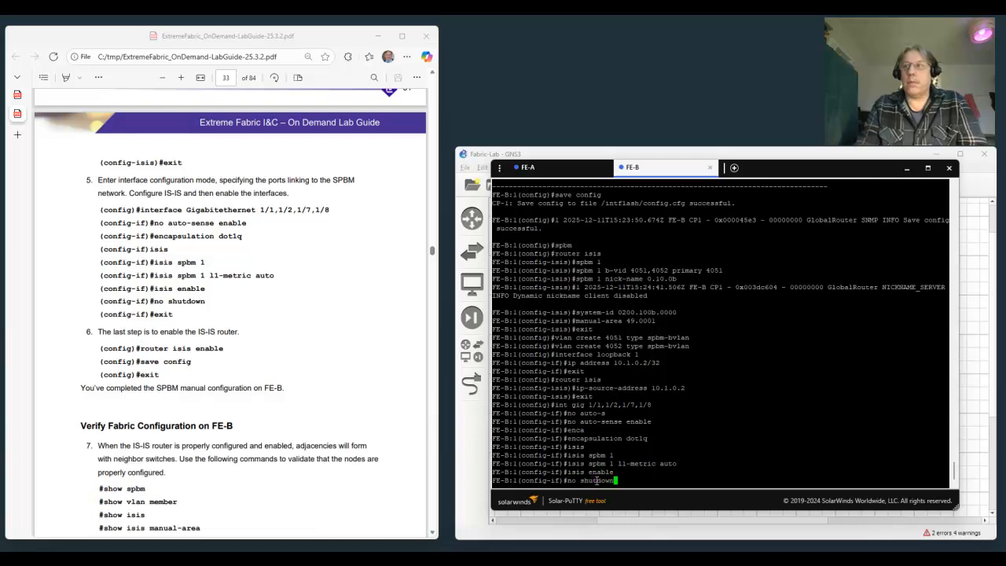
pyautogui.press('Return')
pyautogui.write('exit')
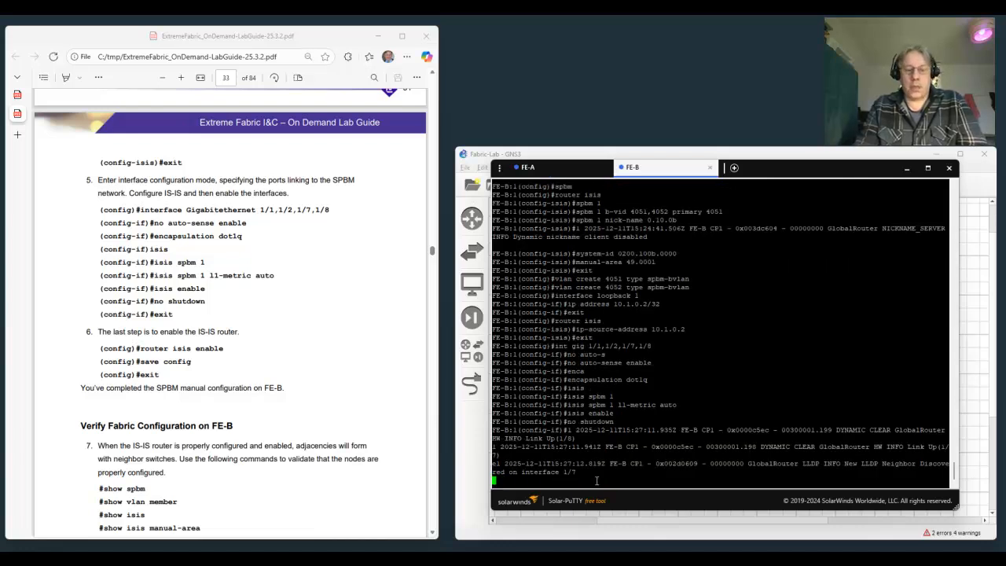
pyautogui.press('Return')
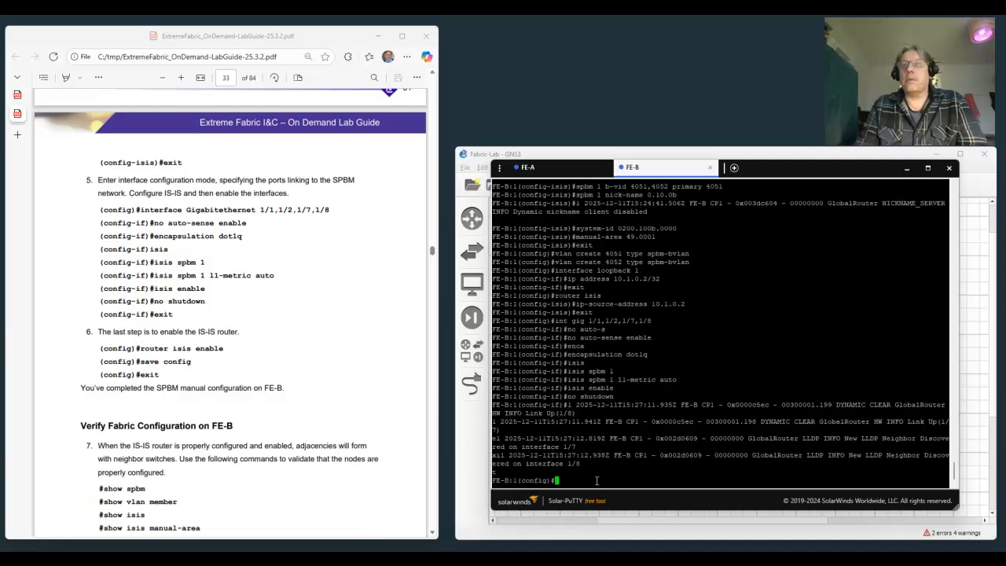
# Enable the IS-IS router globally on FE-B.
pyautogui.write('ro')
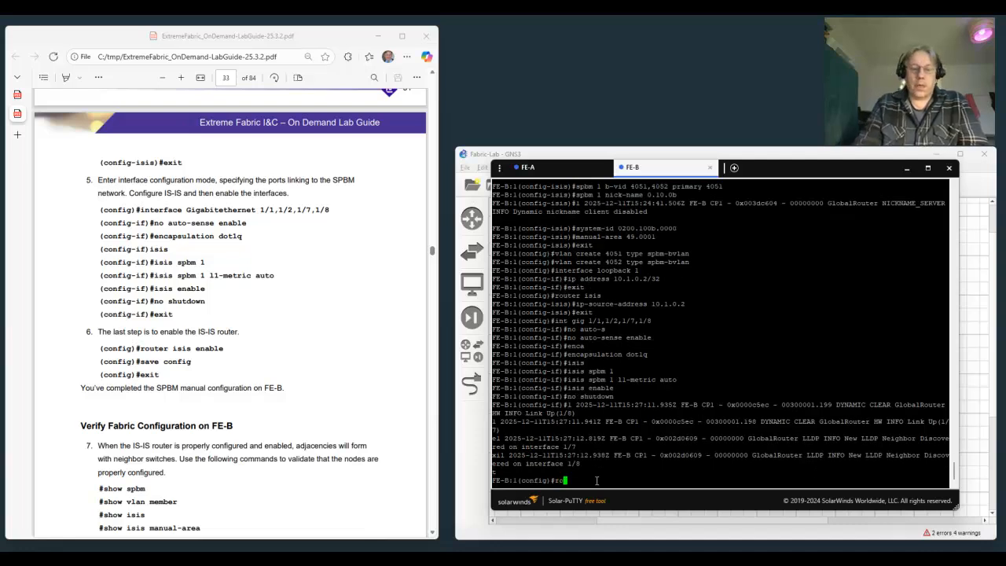
pyautogui.write('uter isis ')
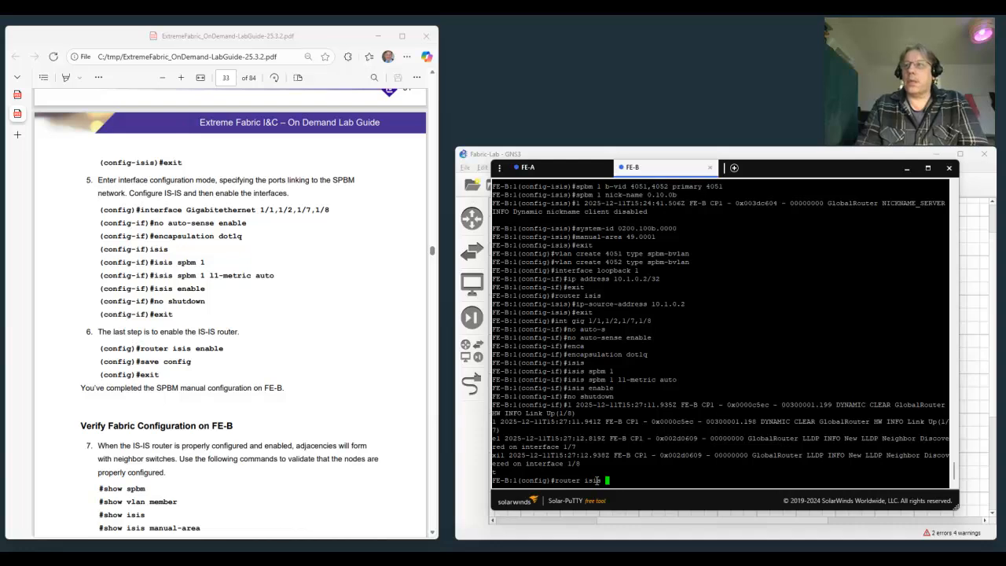
pyautogui.write('enable')
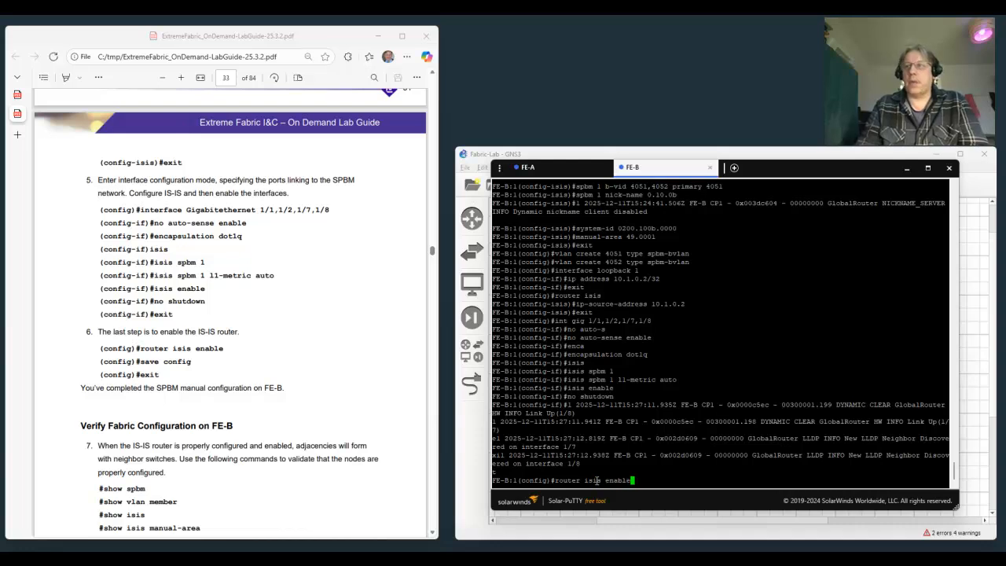
pyautogui.press('Return')
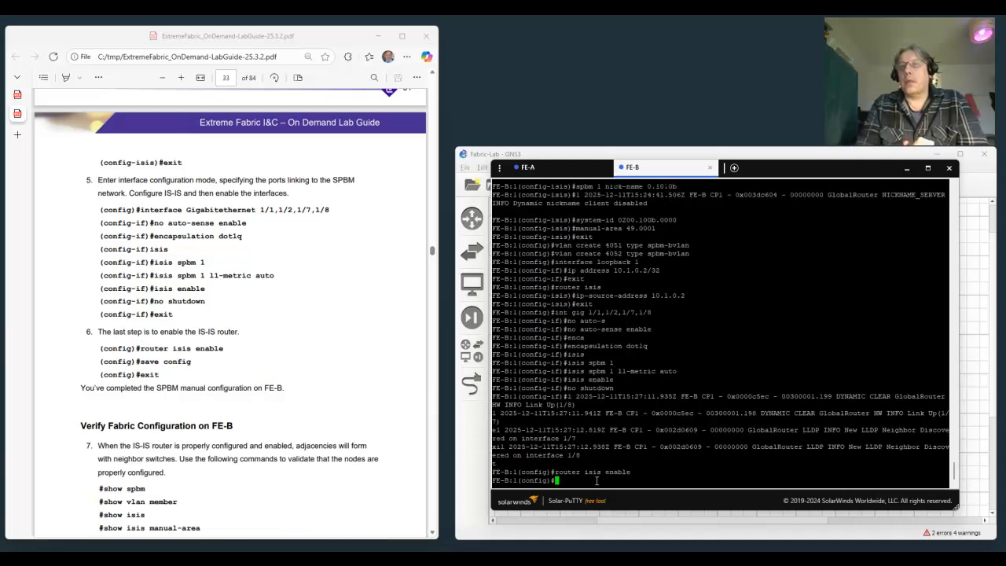
# Save the FE-B configuration and return to the command prompt.
pyautogui.write('save')
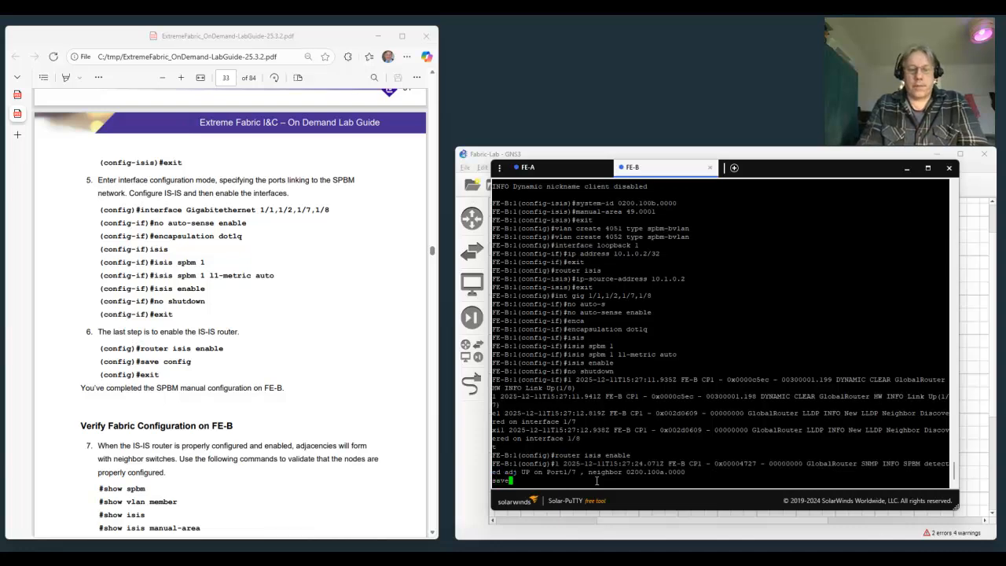
pyautogui.write(' config')
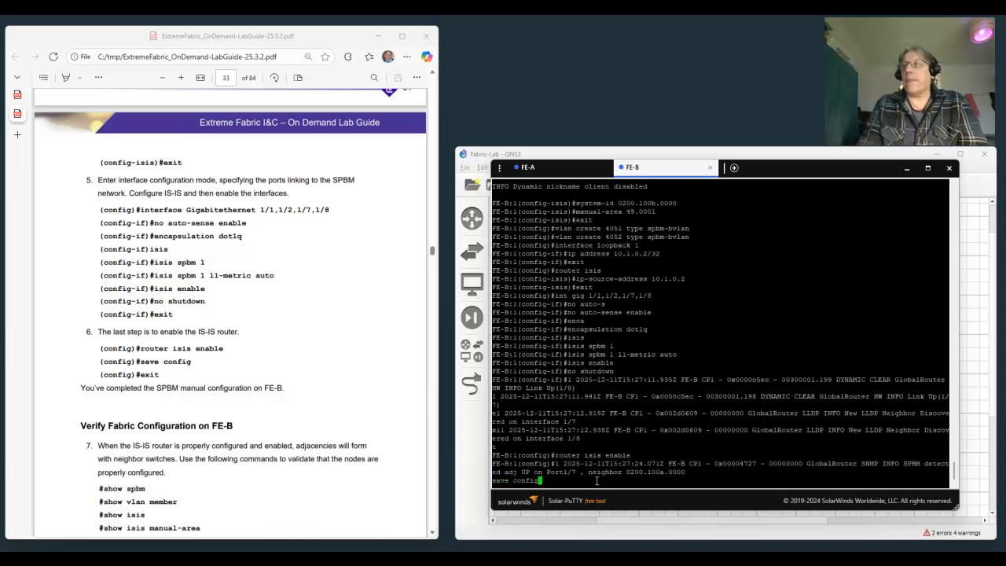
pyautogui.press('Return')
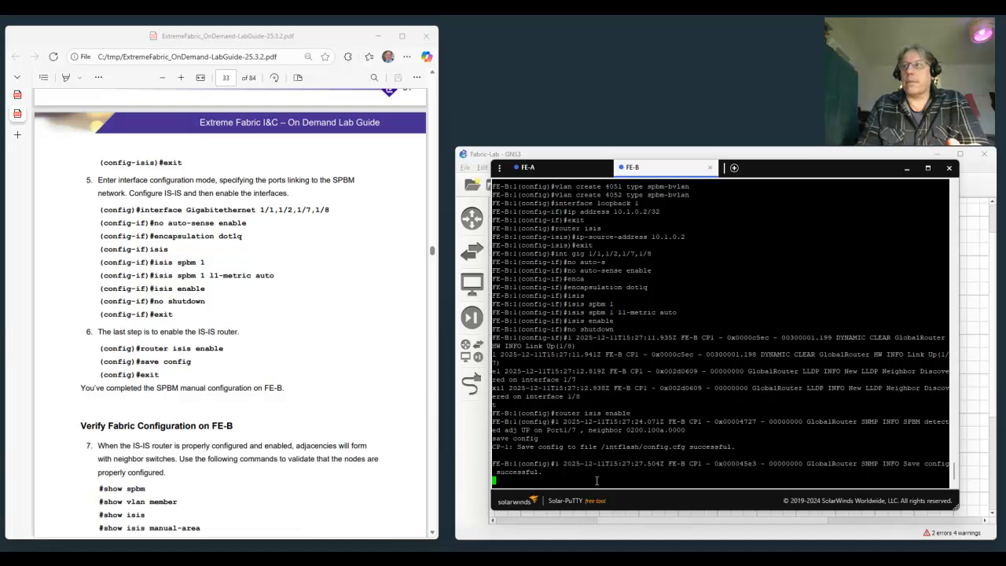
pyautogui.press('Return')
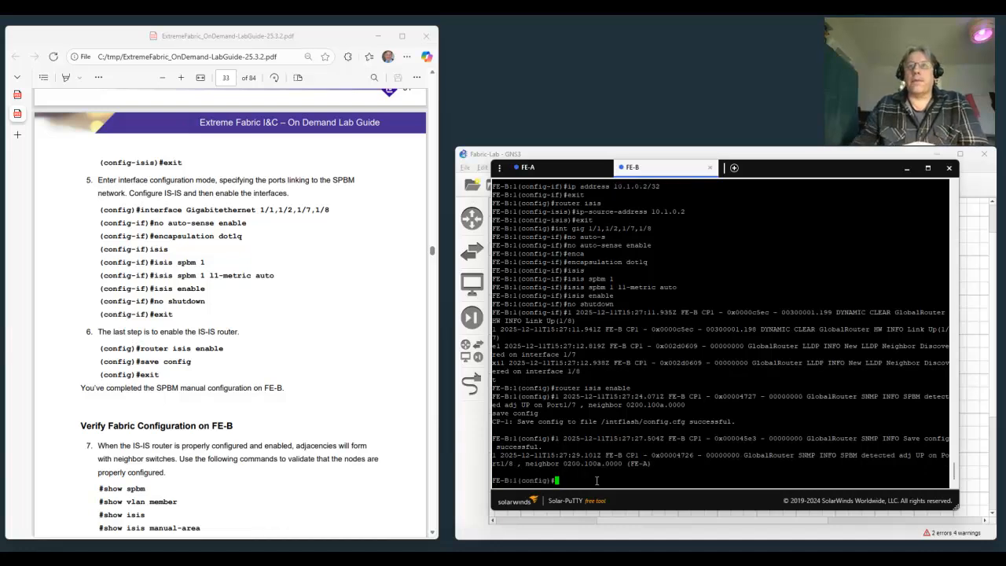
# Following the guide's verification list, show FE-B's SPBM settings and its VLAN port membership.
pyautogui.scroll(-2, 341, 401)
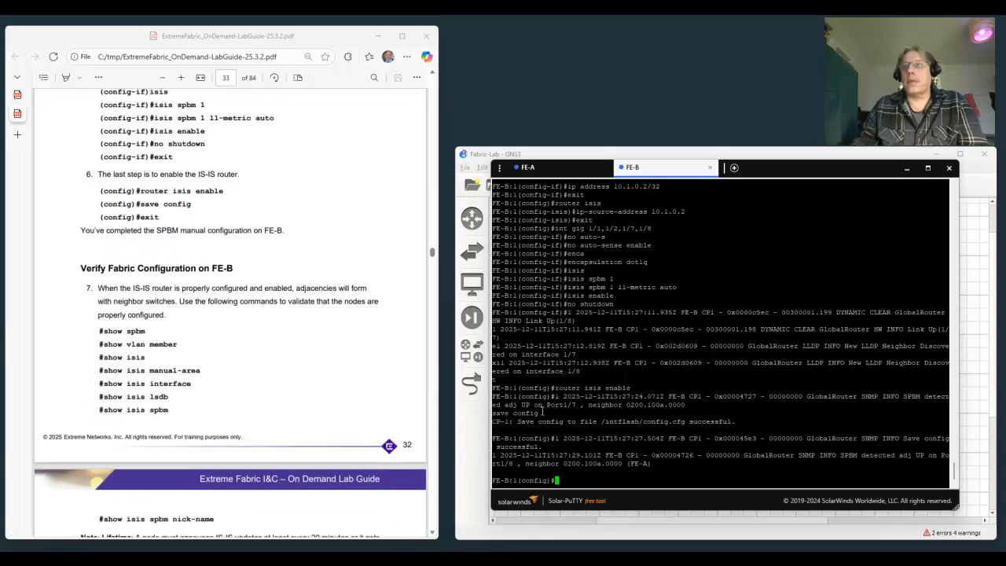
pyautogui.write('sho')
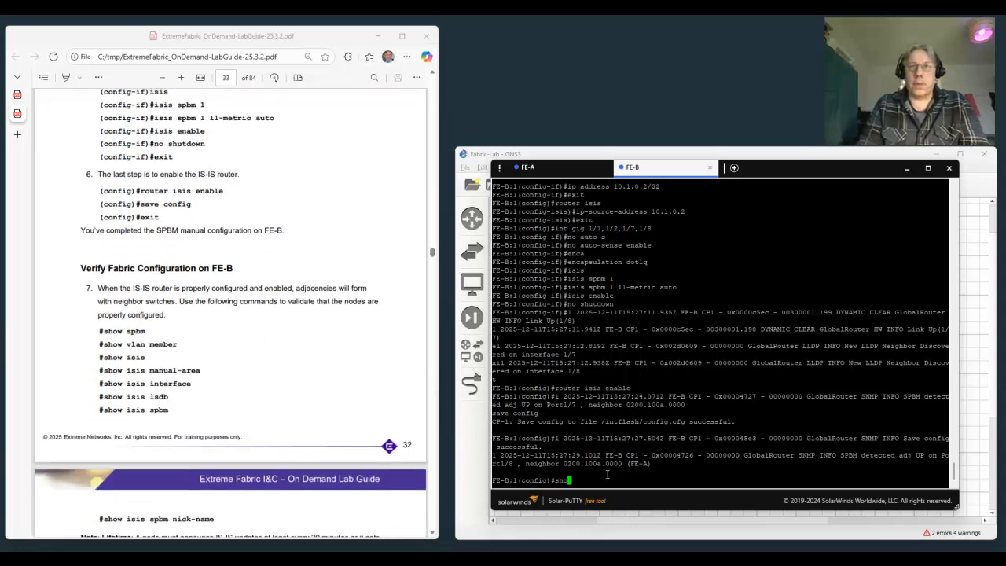
pyautogui.write('w spbm')
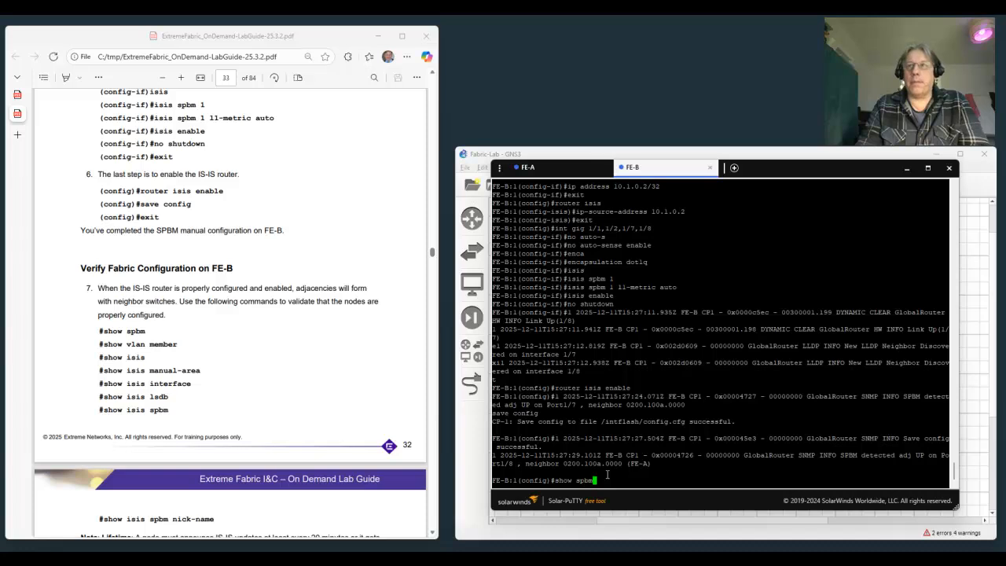
pyautogui.press('Return')
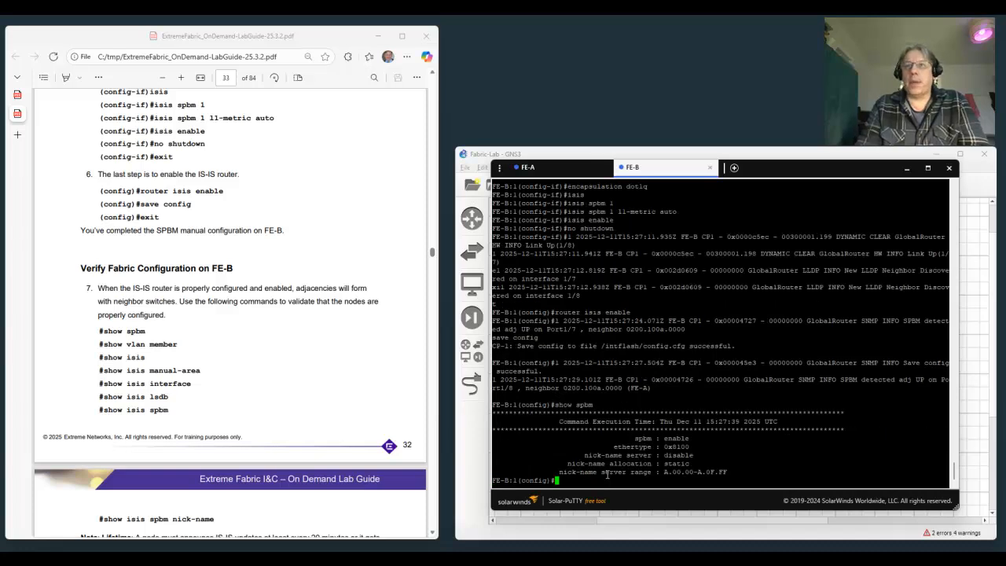
pyautogui.write('show v')
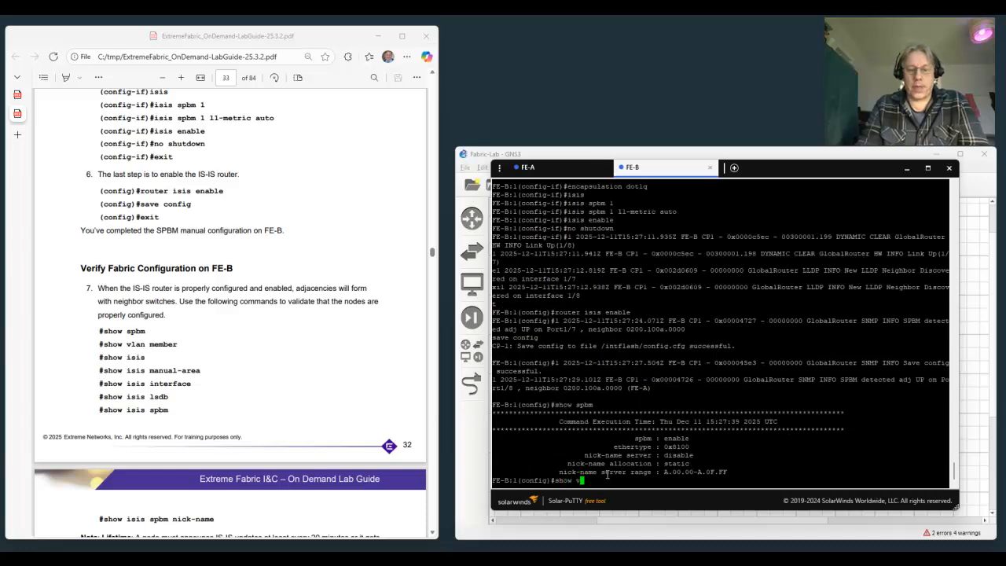
pyautogui.write('lan mem')
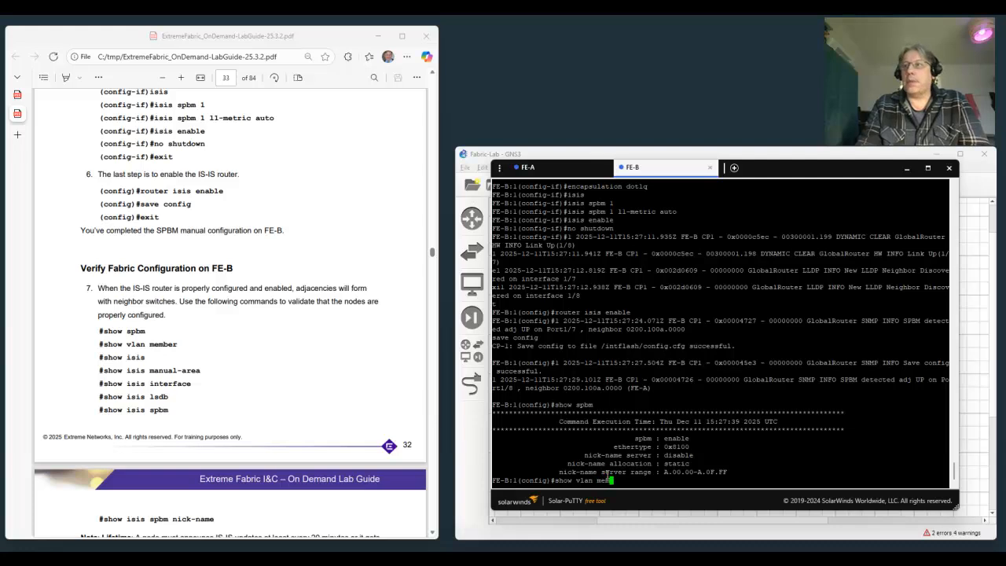
pyautogui.press('Return')
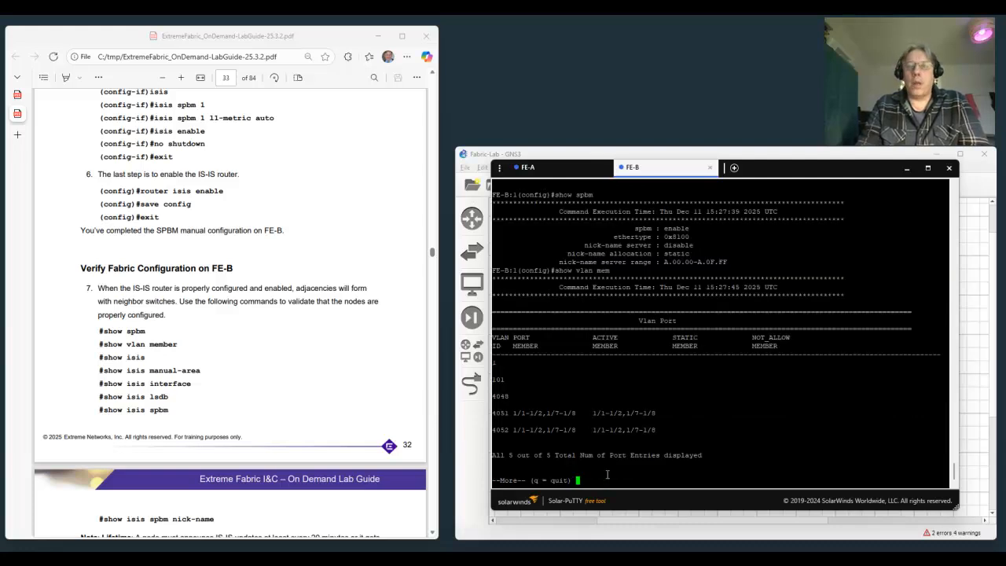
# Show the general IS-IS information on FE-B and quit the paged output.
pyautogui.write('show isis')
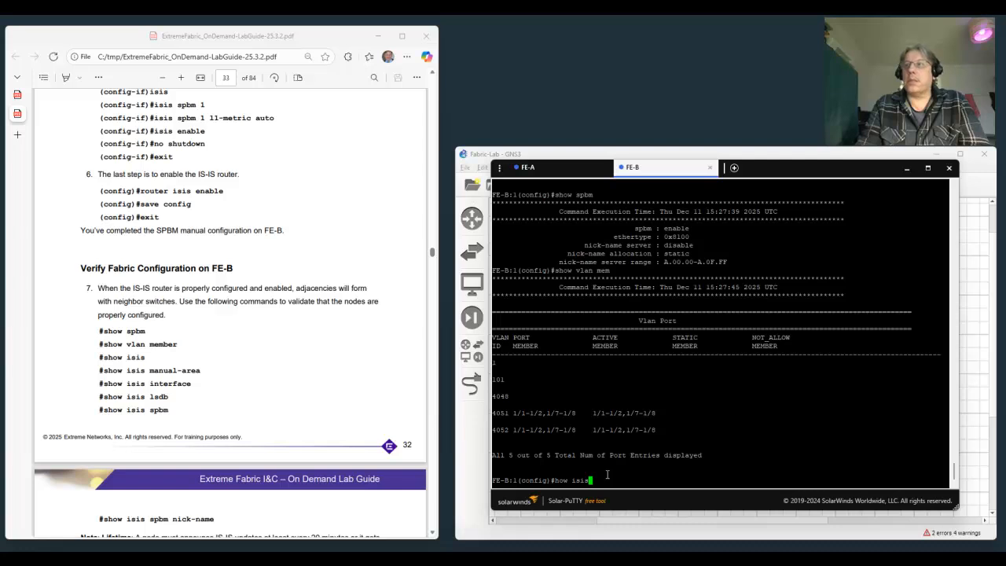
pyautogui.press('BackSpace')
pyautogui.press('BackSpace')
pyautogui.press('BackSpace')
pyautogui.press('BackSpace')
pyautogui.press('BackSpace')
pyautogui.press('BackSpace')
pyautogui.press('BackSpace')
pyautogui.press('BackSpace')
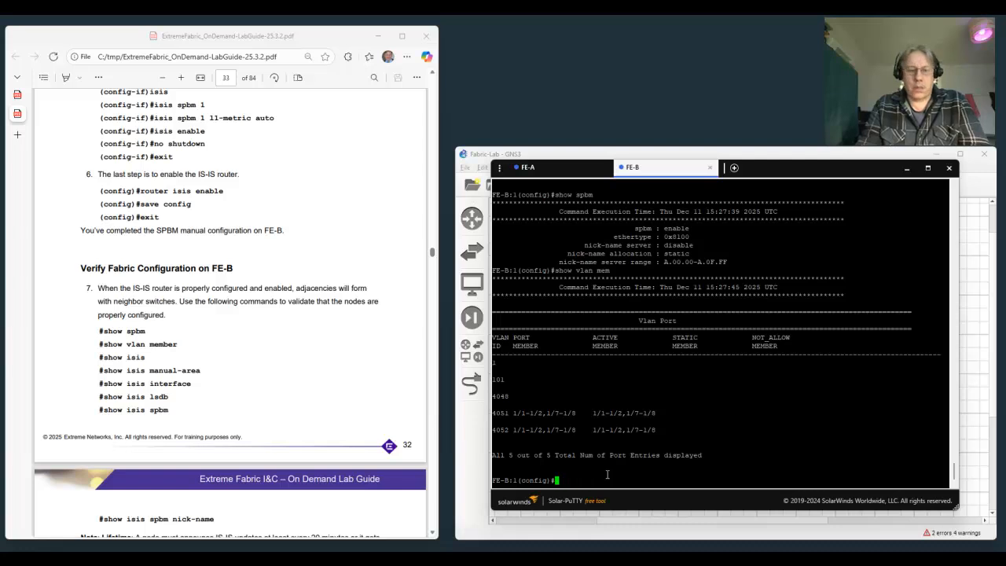
pyautogui.write('how isis')
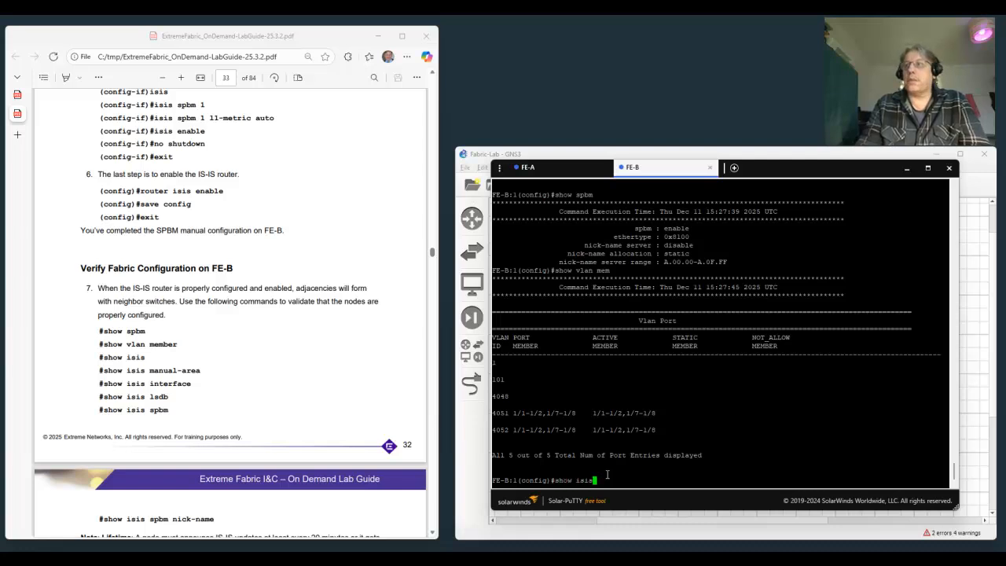
pyautogui.press('Return')
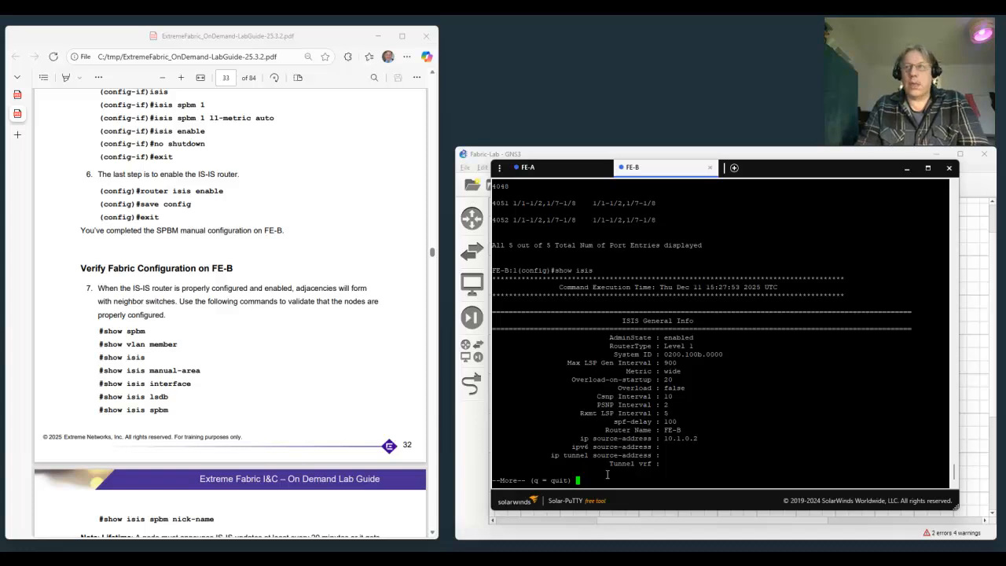
pyautogui.press('q')
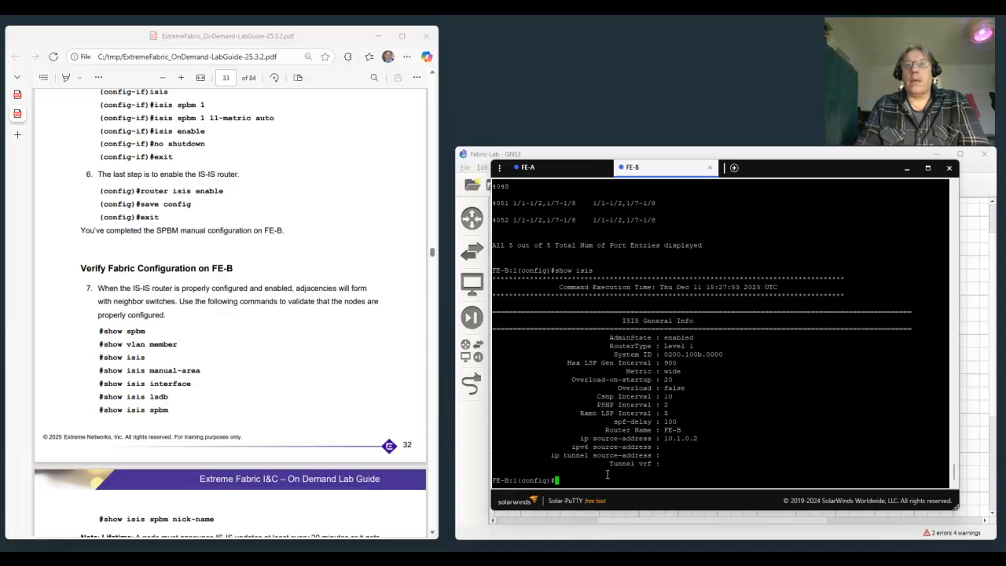
# Show the IS-IS manual area address on FE-B.
pyautogui.write('s')
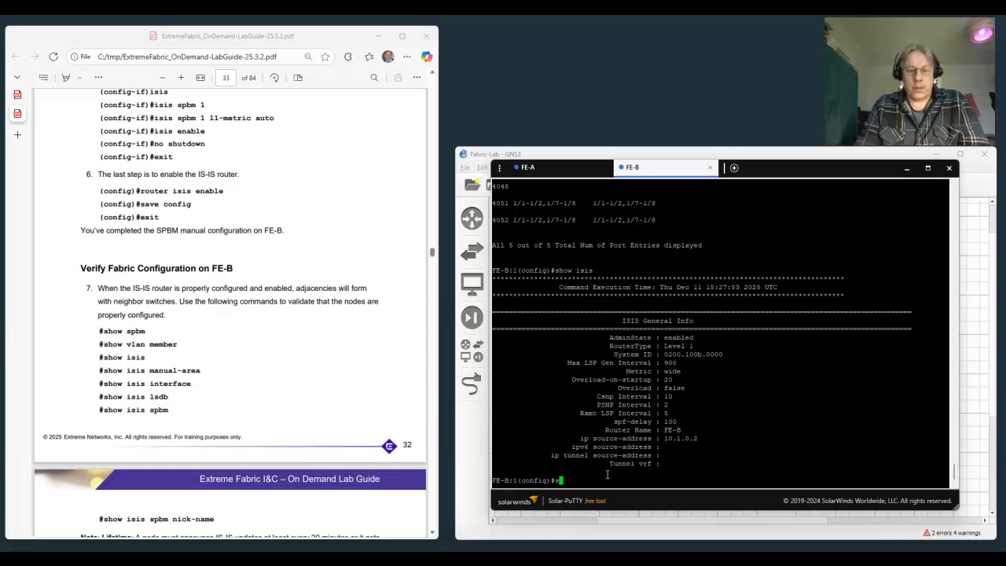
pyautogui.write('how isis man')
pyautogui.press('Return')
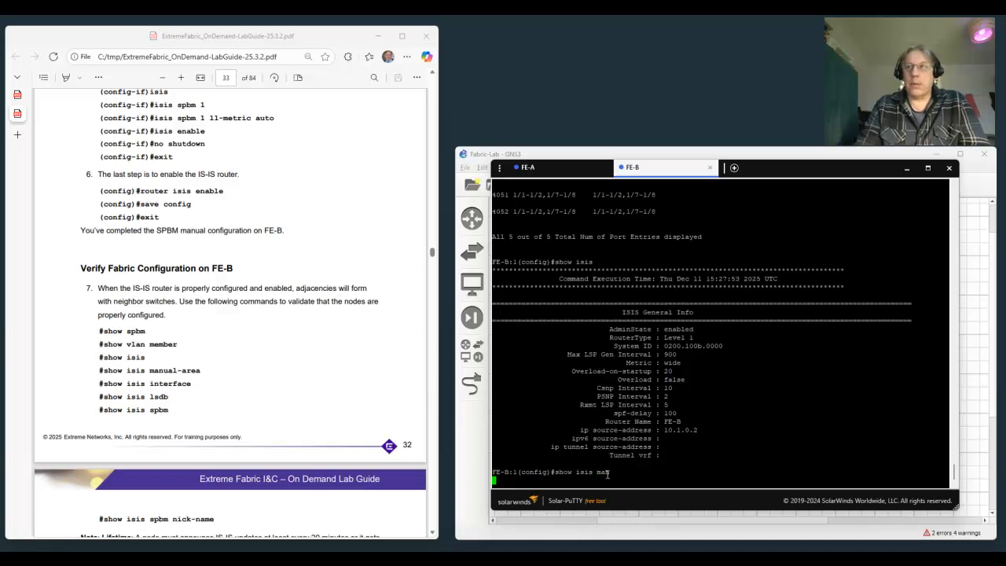
pyautogui.press('Return')
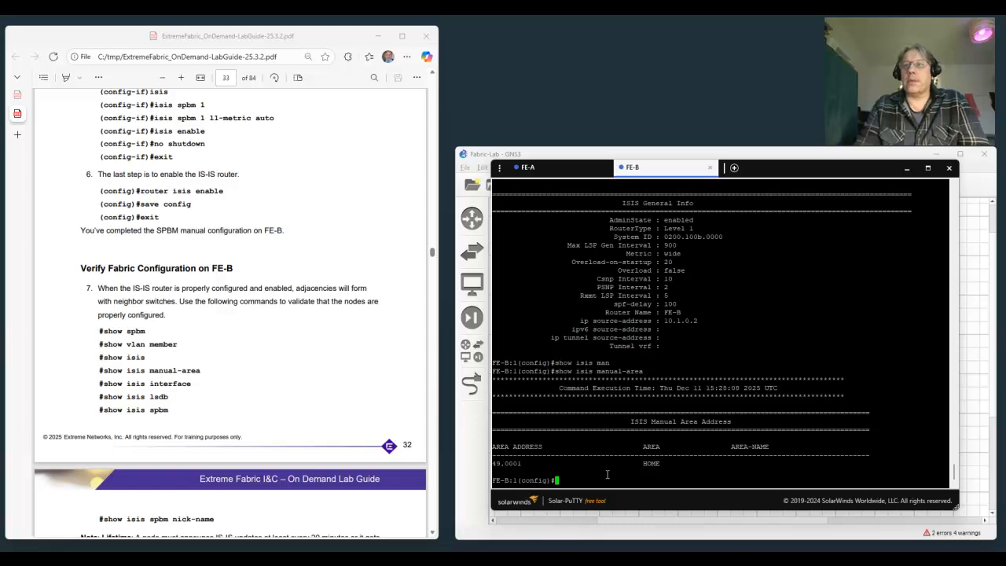
# Show the IS-IS interfaces on FE-B, followed by its IS-IS link-state database (lsdb).
pyautogui.write('show')
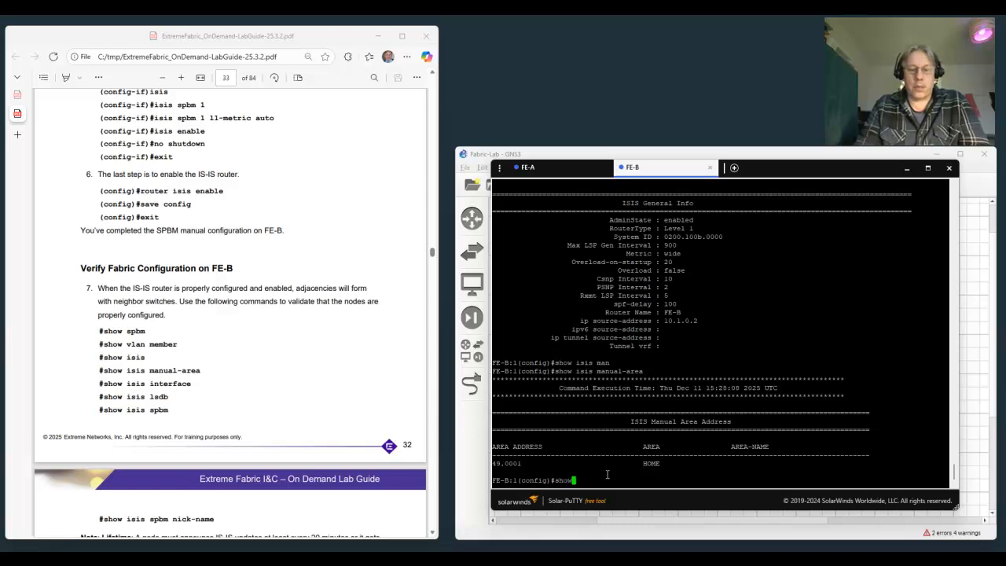
pyautogui.write(' isis interface')
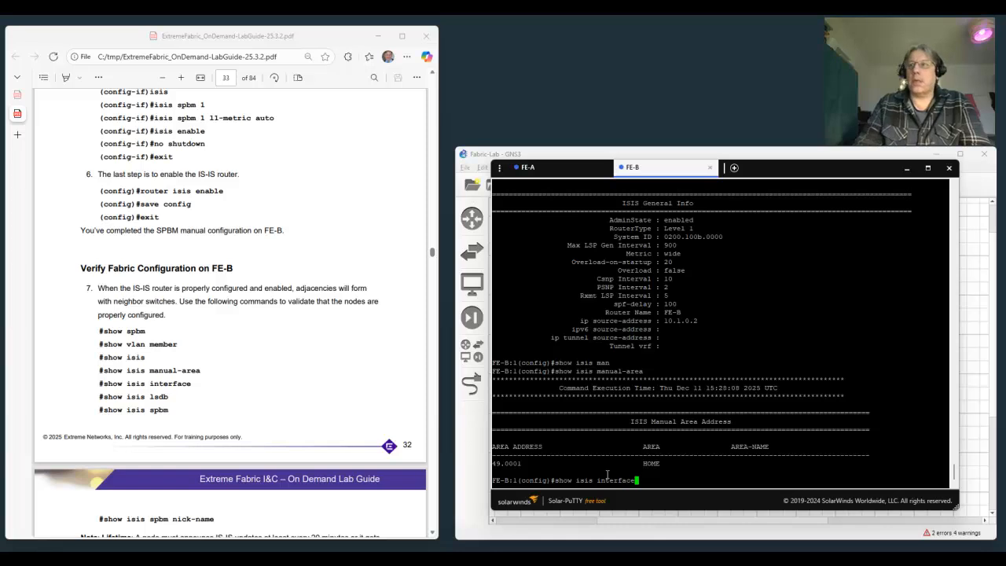
pyautogui.press('Return')
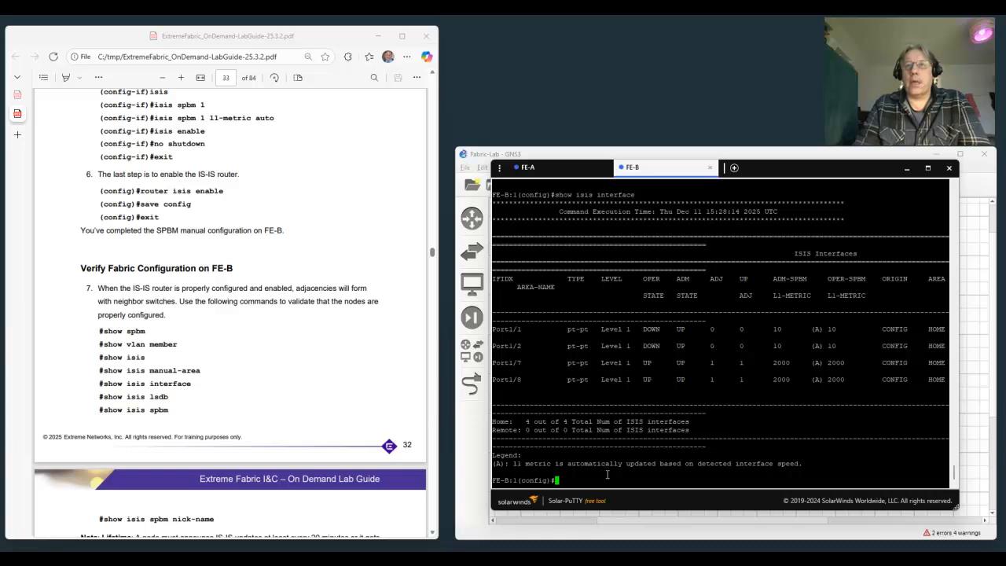
pyautogui.write('show')
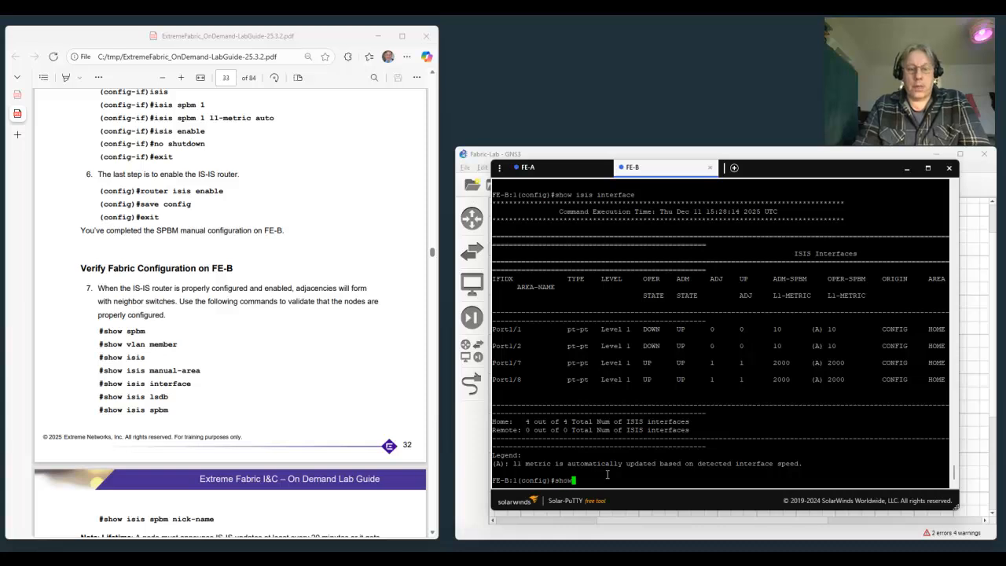
pyautogui.write(' isis lsdb')
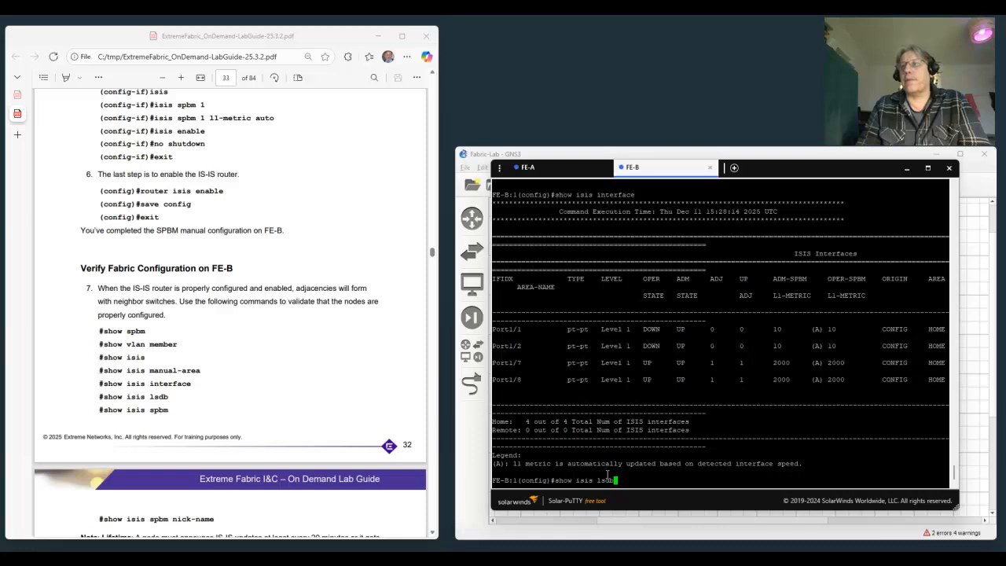
pyautogui.press('Return')
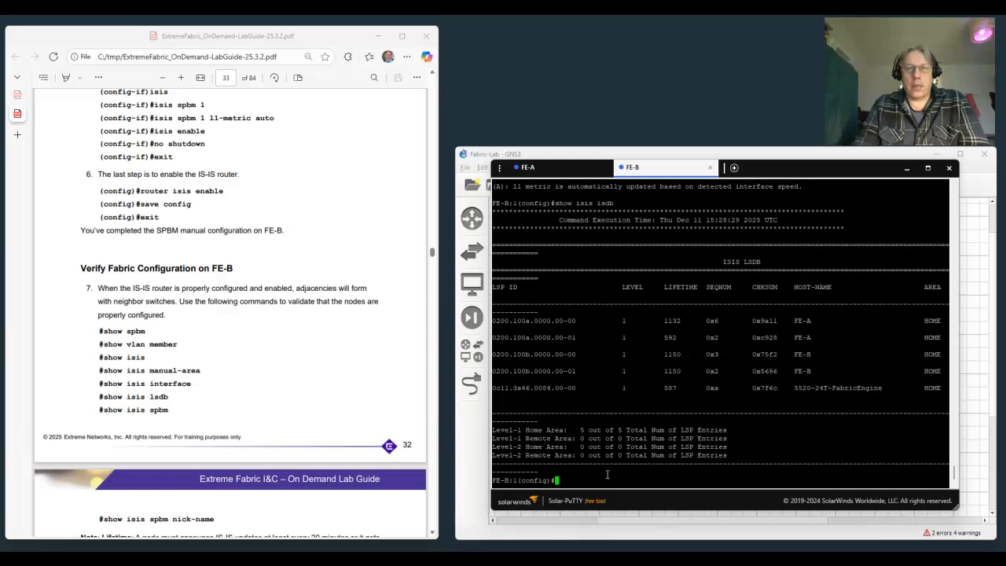
# Show the IS-IS SPBM information on FE-B and review the output from its beginning.
pyautogui.write('show isi')
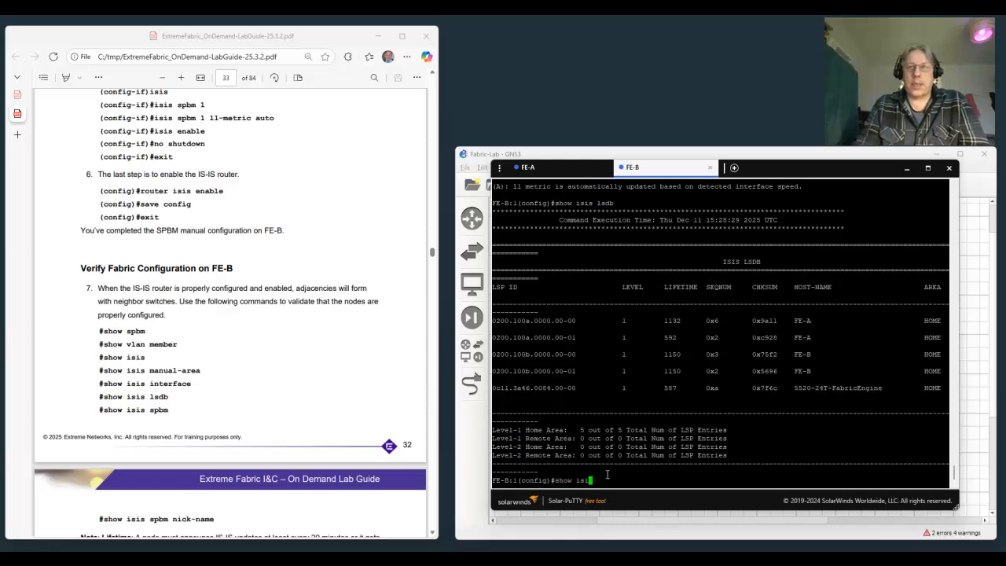
pyautogui.write('s spbm')
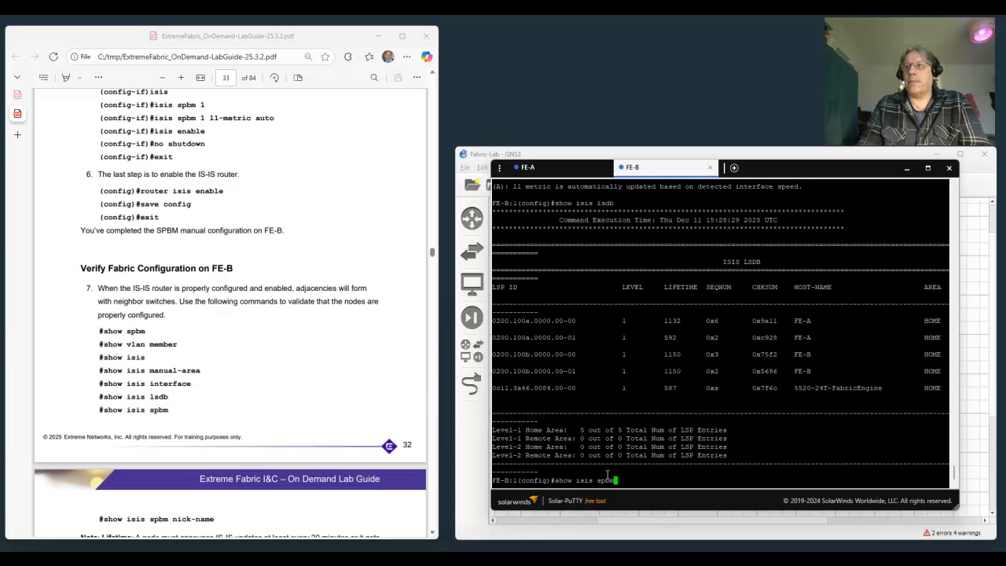
pyautogui.press('Return')
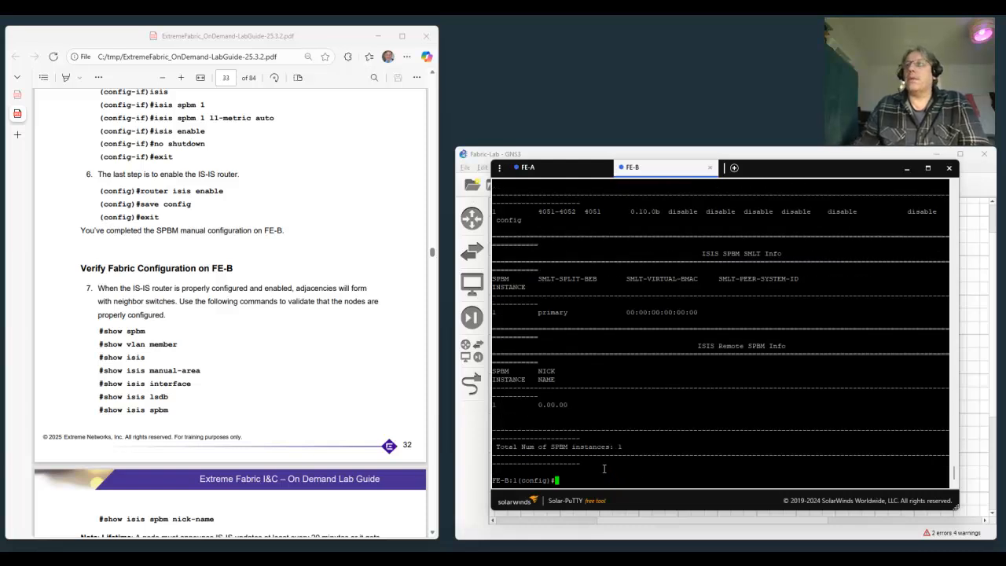
pyautogui.scroll(6, 662, 300)
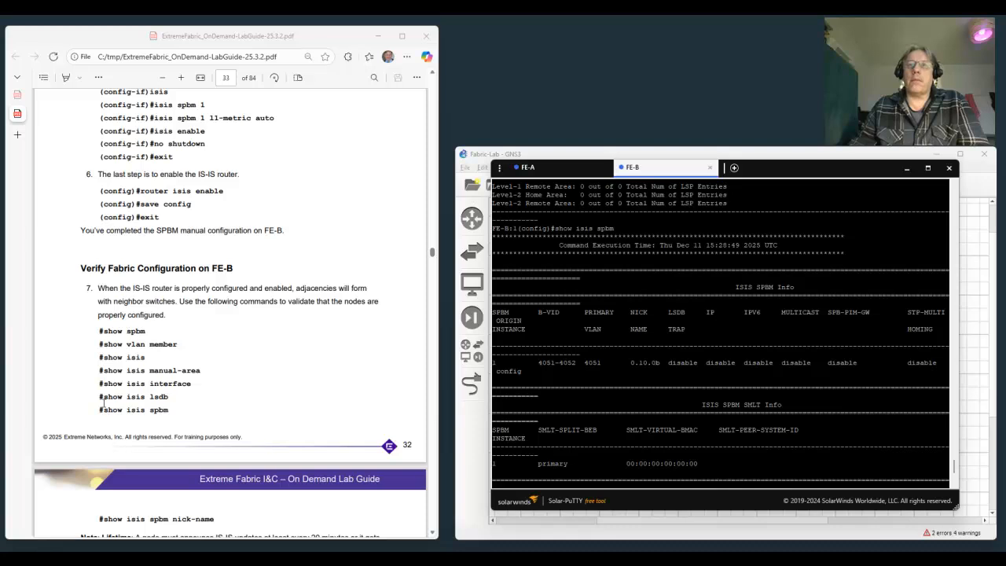
# Read on in the lab guide to the nick-name and duplicate-entry notes, and show the IS-IS adjacencies on FE-B.
pyautogui.scroll(-3, 103, 403)
pyautogui.scroll(-1, 103, 403)
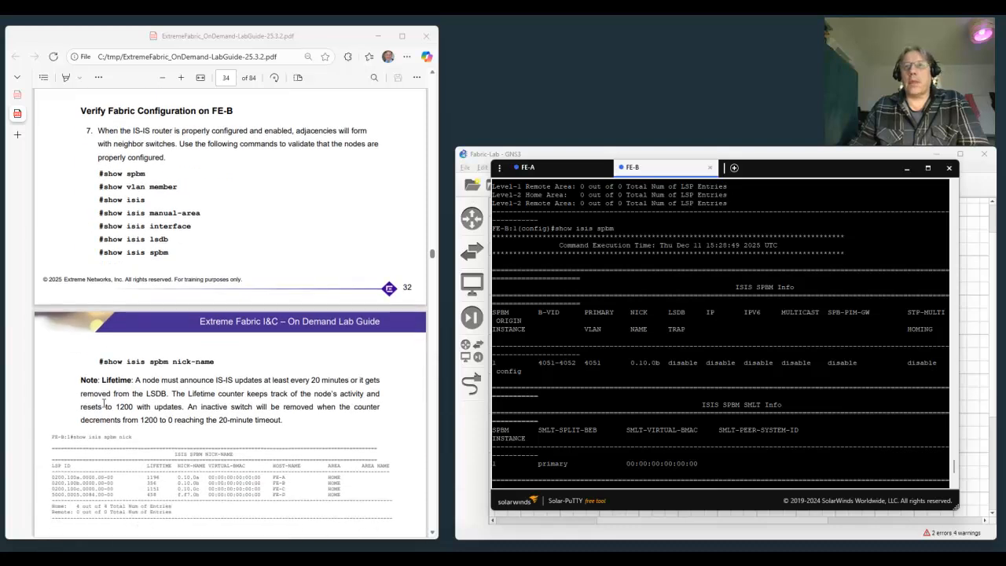
pyautogui.scroll(-3, 103, 403)
pyautogui.scroll(-3, 103, 403)
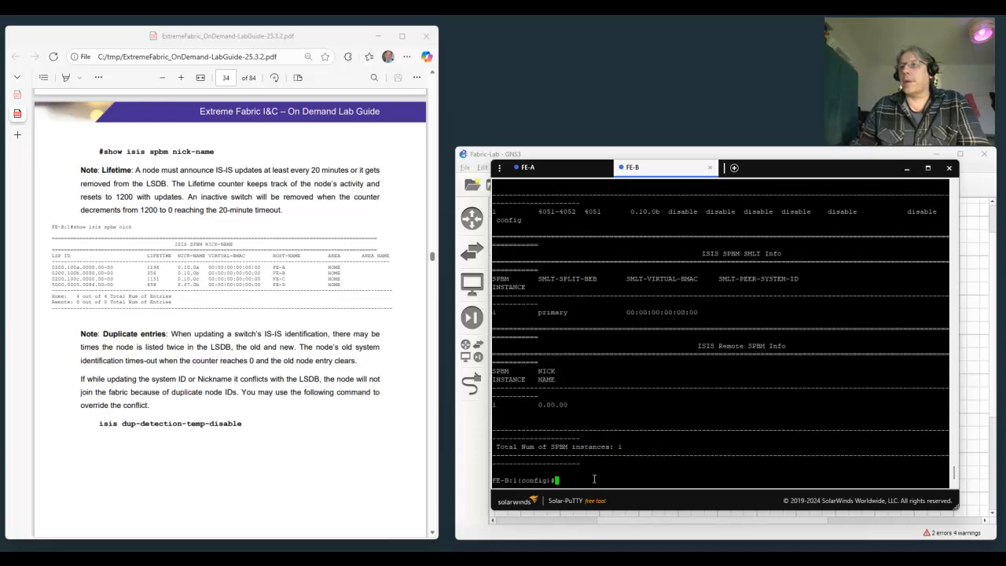
pyautogui.write('show is')
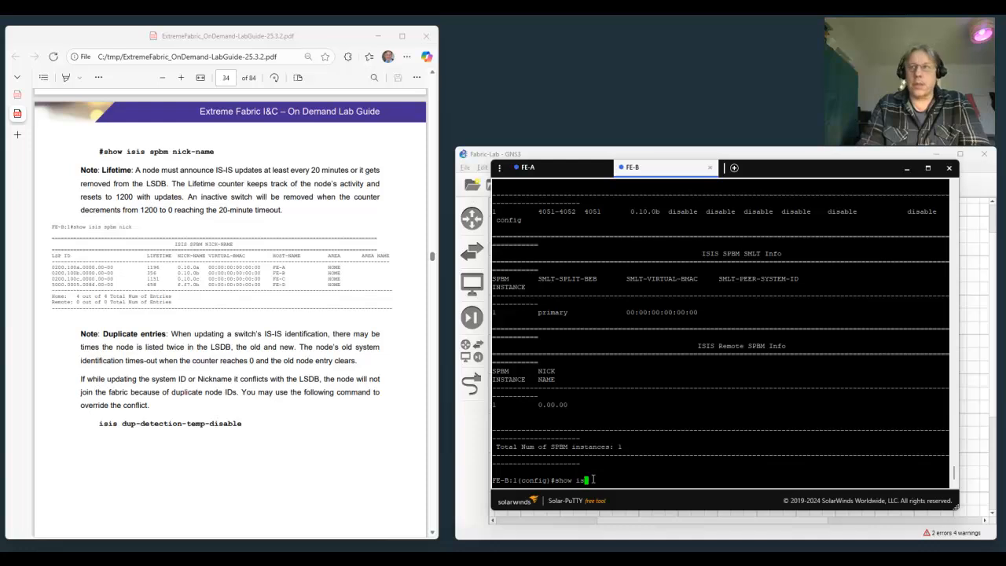
pyautogui.write('is adj')
pyautogui.press('Return')
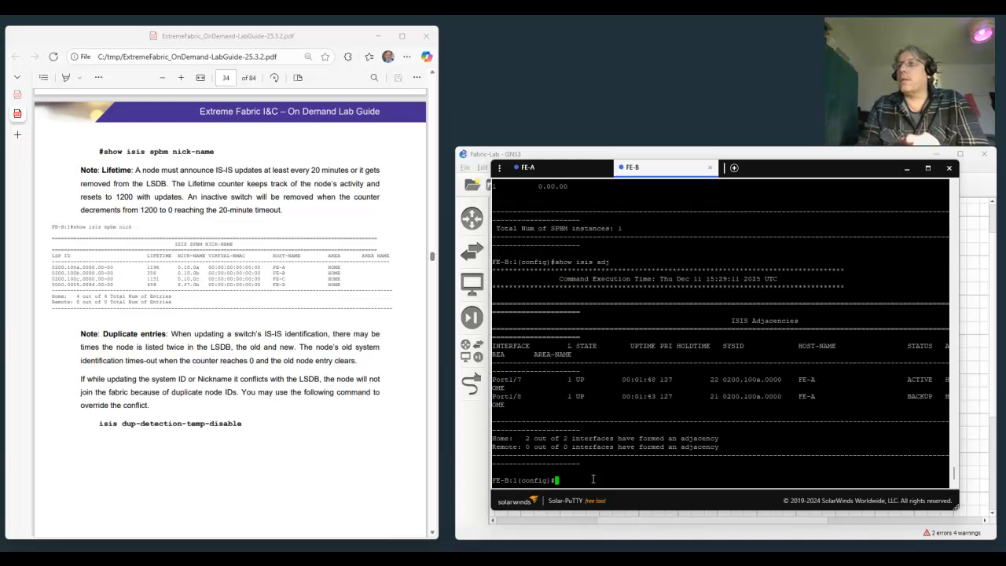